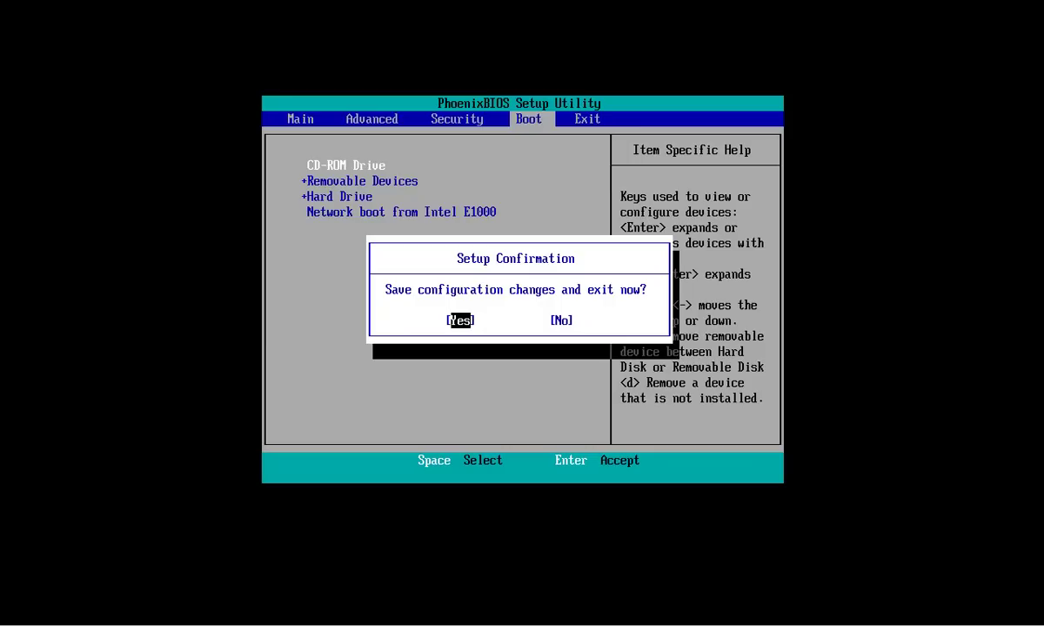
- Save the BIOS configuration changes and exit the setup utility
{"action": "key", "text": "Return"}
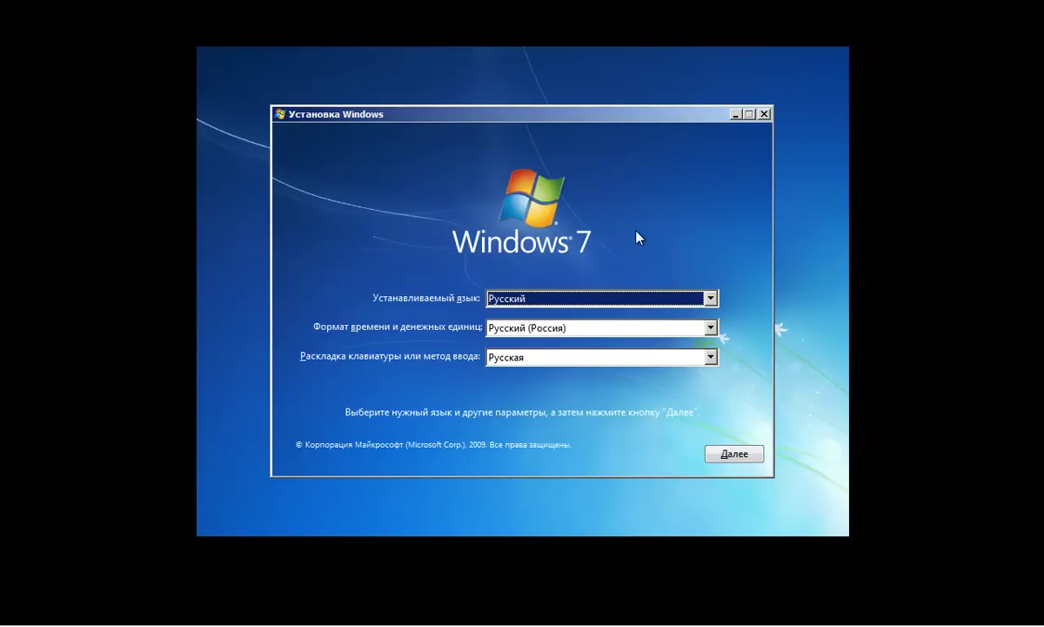
- Keep Russian for the installation language, regional format and keyboard layout, and start the Windows 7 installation
{"action": "left_click", "coordinate": [711, 299]}
{"action": "left_click", "coordinate": [714, 300]}
{"action": "left_click", "coordinate": [729, 455]}
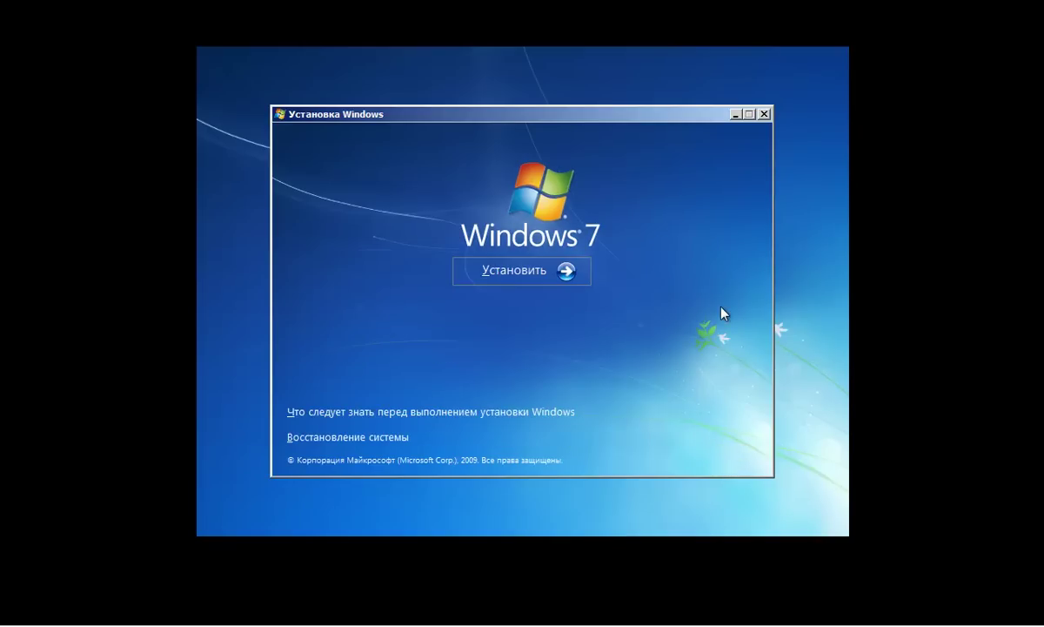
{"action": "left_click", "coordinate": [498, 278]}
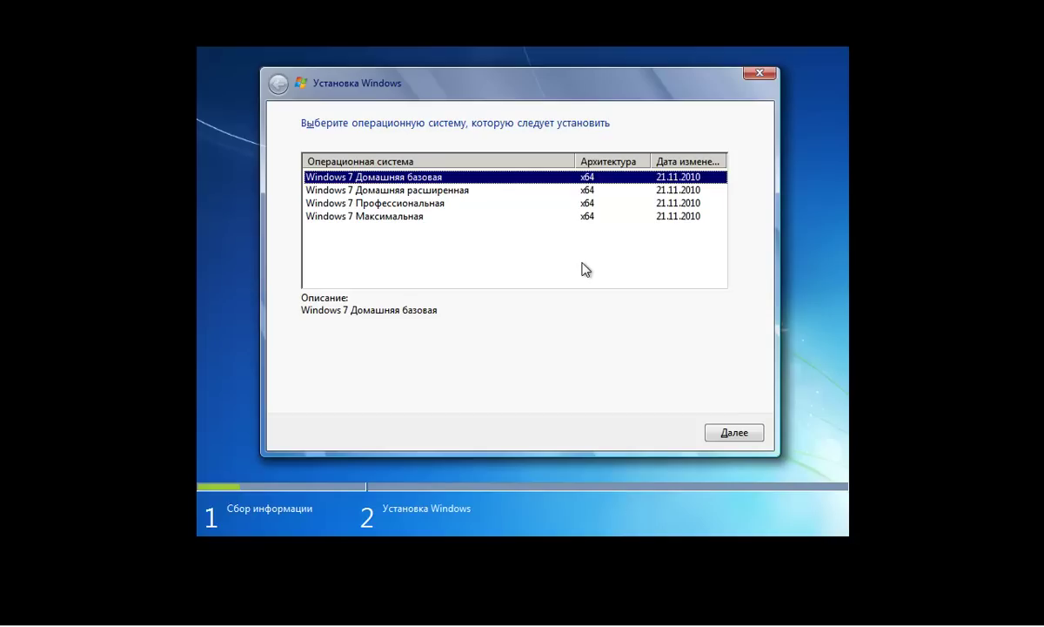
- Choose the x64 edition Windows 7 Домашняя расширенная as the operating system to install and continue
{"action": "left_click", "coordinate": [435, 190]}
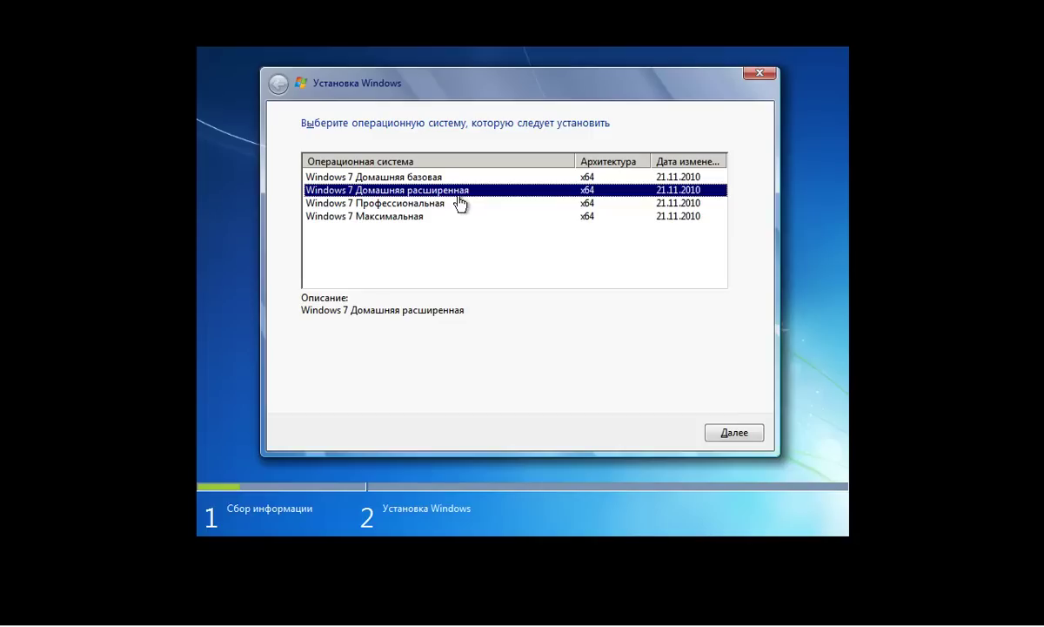
{"action": "left_click", "coordinate": [402, 217]}
{"action": "left_click", "coordinate": [389, 190]}
{"action": "left_click", "coordinate": [735, 432]}
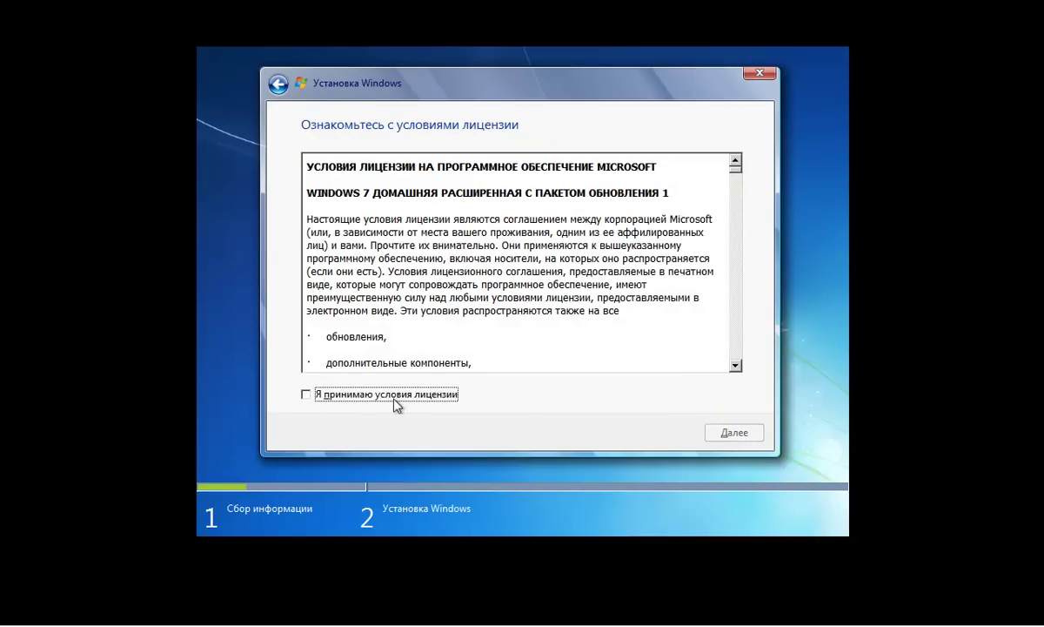
- Accept the licence terms and choose the full installation (Полная установка) type
{"action": "left_click", "coordinate": [397, 396]}
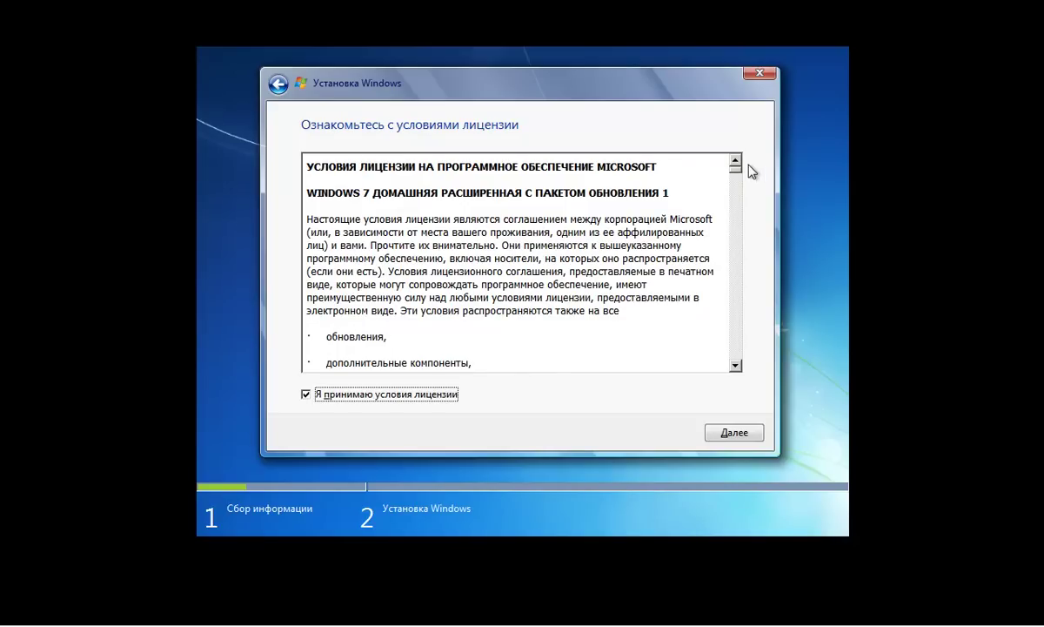
{"action": "left_click_drag", "start_coordinate": [736, 165], "coordinate": [728, 364]}
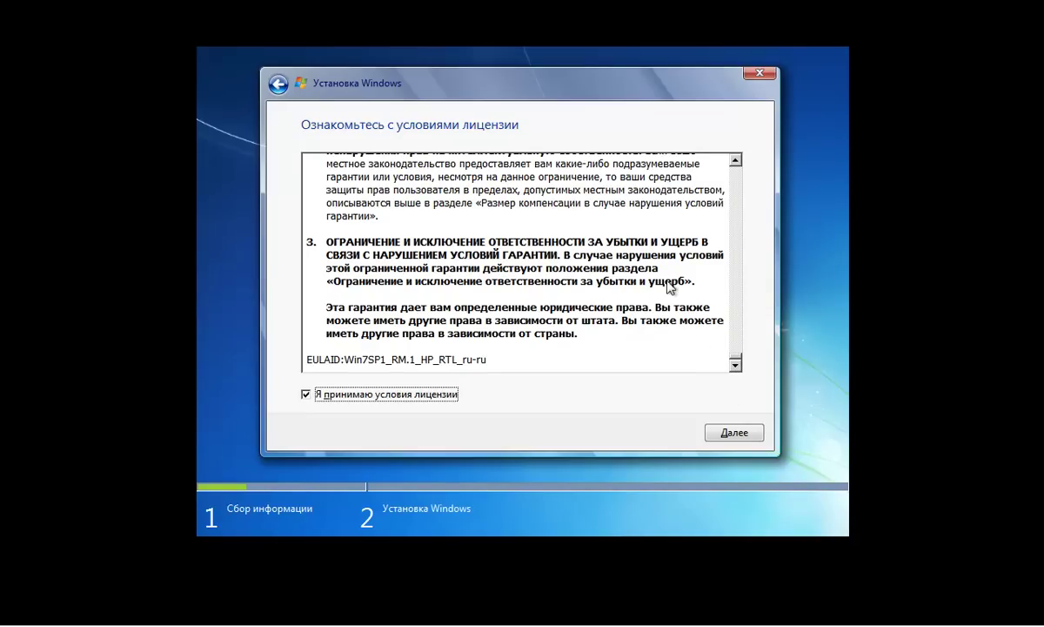
{"action": "left_click", "coordinate": [734, 433]}
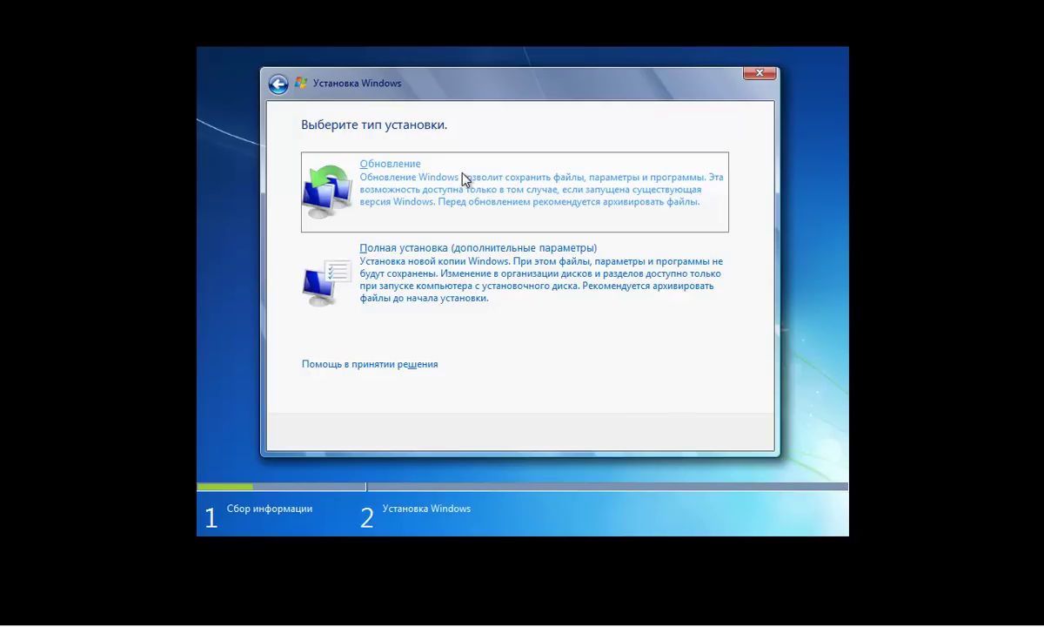
{"action": "left_click", "coordinate": [427, 281]}
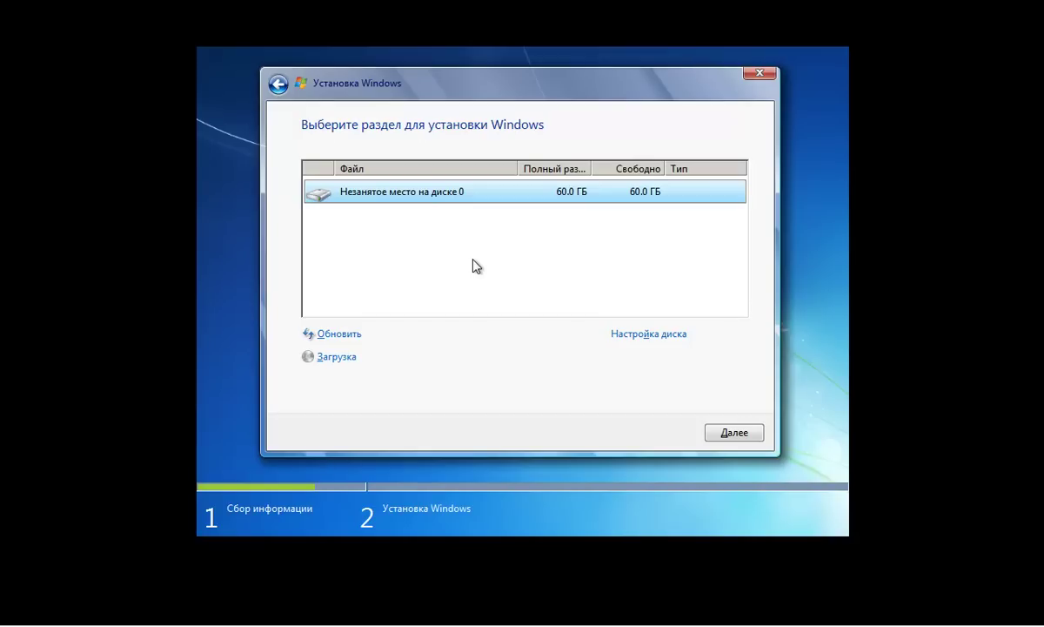
- Create a 20000 MB partition in the unallocated space on disk 0, allowing the additional system partition
{"action": "left_click", "coordinate": [646, 338]}
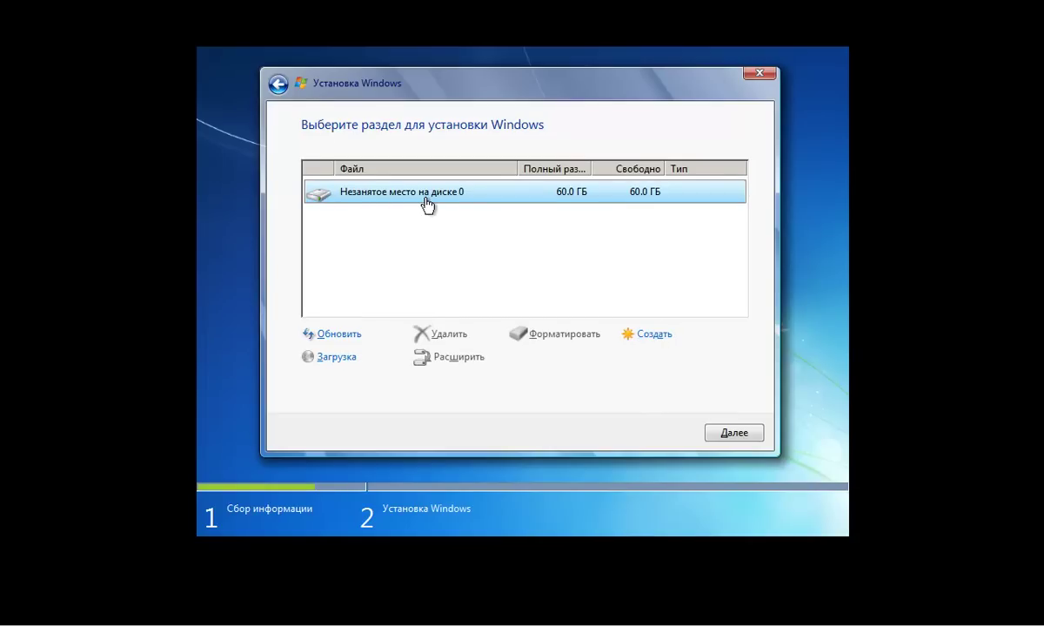
{"action": "left_click", "coordinate": [653, 336]}
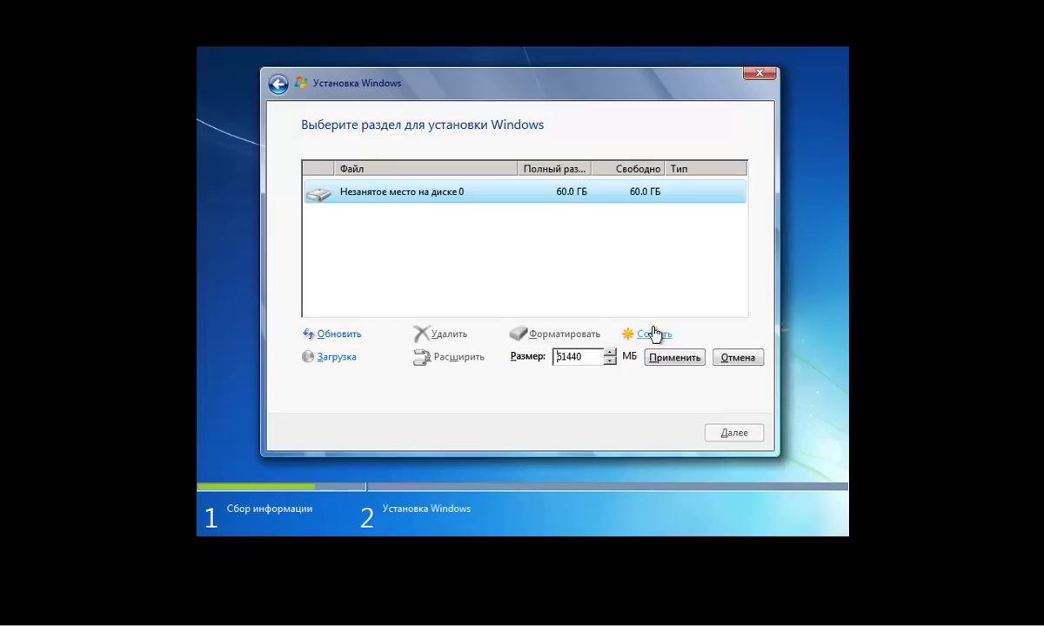
{"action": "double_click", "coordinate": [590, 357]}
{"action": "left_click", "coordinate": [592, 355]}
{"action": "key", "text": "BackSpace"}
{"action": "key", "text": "BackSpace"}
{"action": "key", "text": "BackSpace"}
{"action": "key", "text": "BackSpace"}
{"action": "key", "text": "BackSpace"}
{"action": "type", "text": "20000"}
{"action": "left_click", "coordinate": [673, 357]}
{"action": "left_click", "coordinate": [644, 355]}
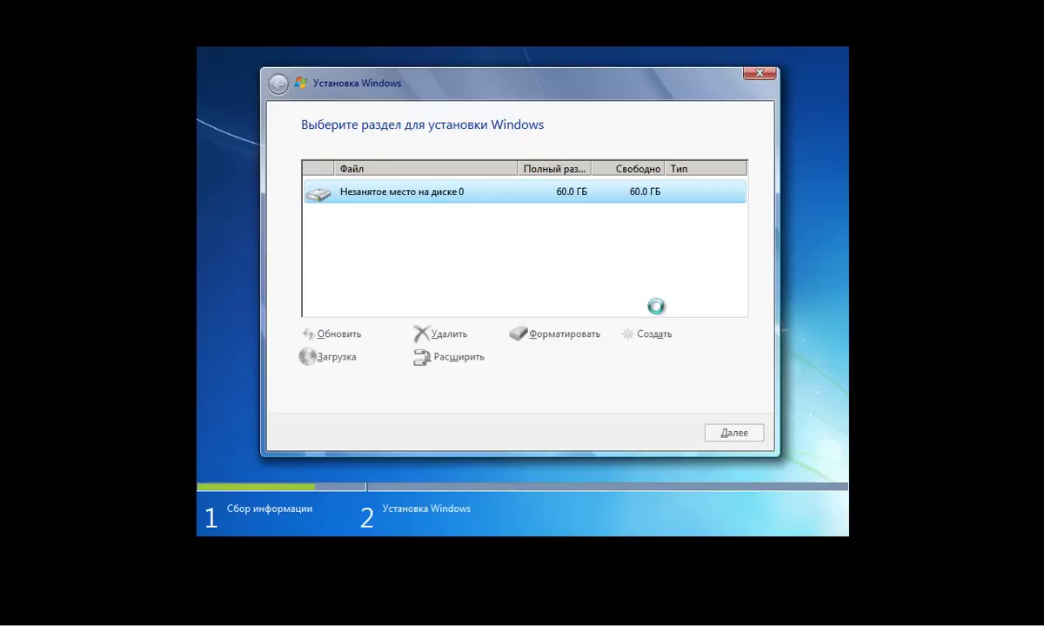
- Create another partition from all the remaining unallocated space on disk 0
{"action": "left_click", "coordinate": [551, 248]}
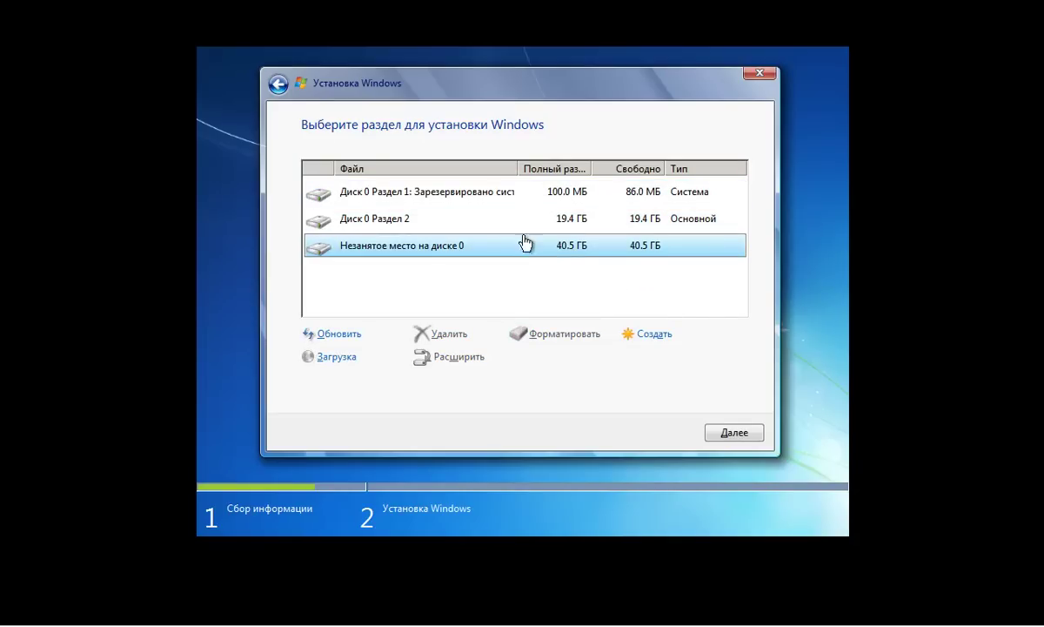
{"action": "left_click", "coordinate": [659, 335]}
{"action": "left_click", "coordinate": [674, 367]}
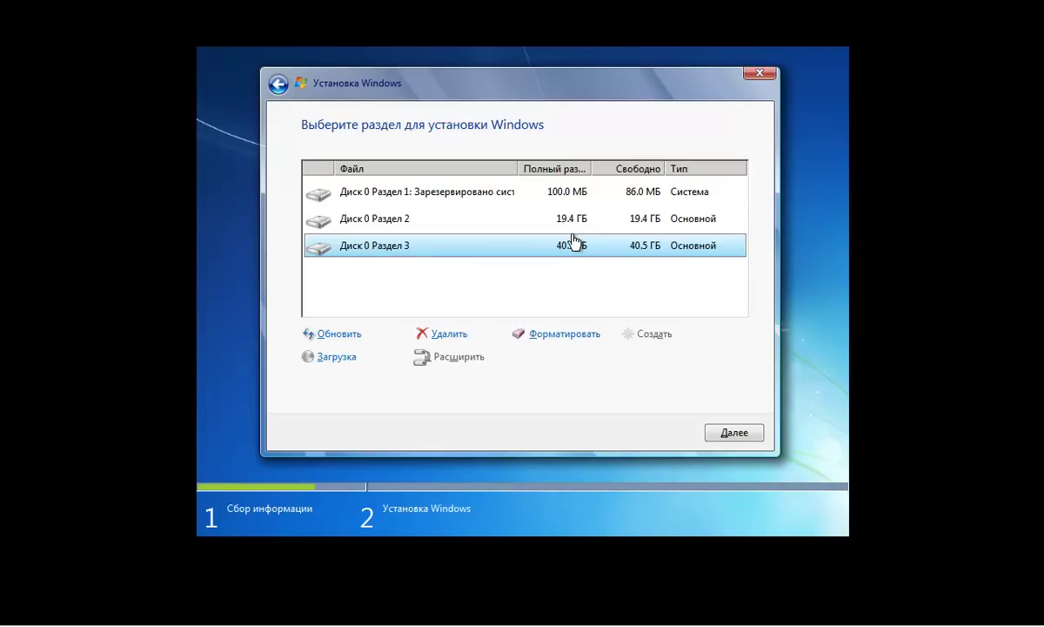
- Delete all partitions on disk 0, including the system reserved one
{"action": "left_click", "coordinate": [451, 337]}
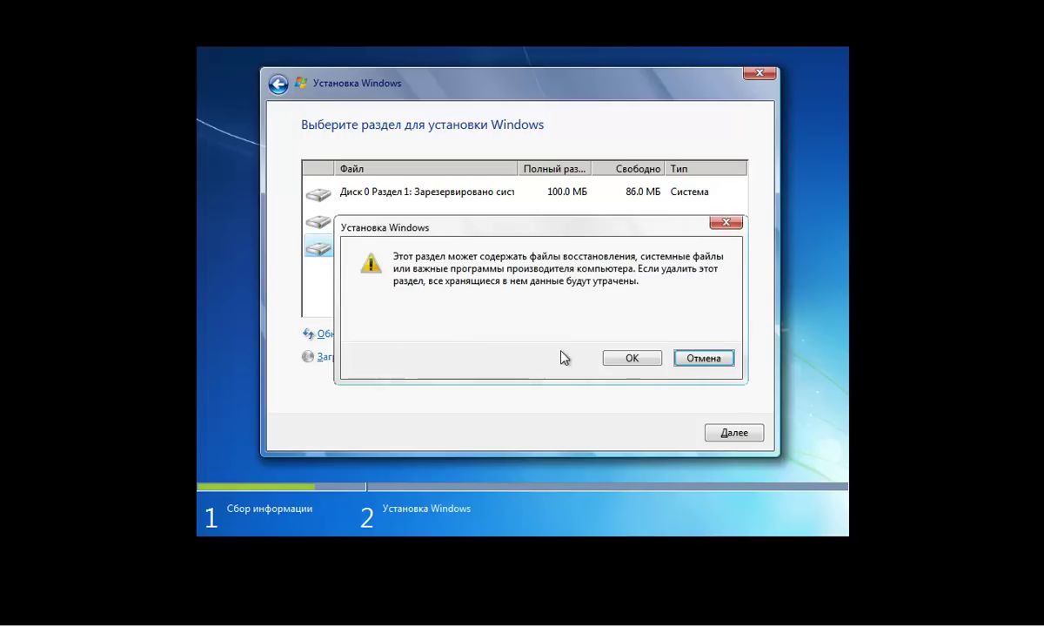
{"action": "left_click", "coordinate": [632, 362]}
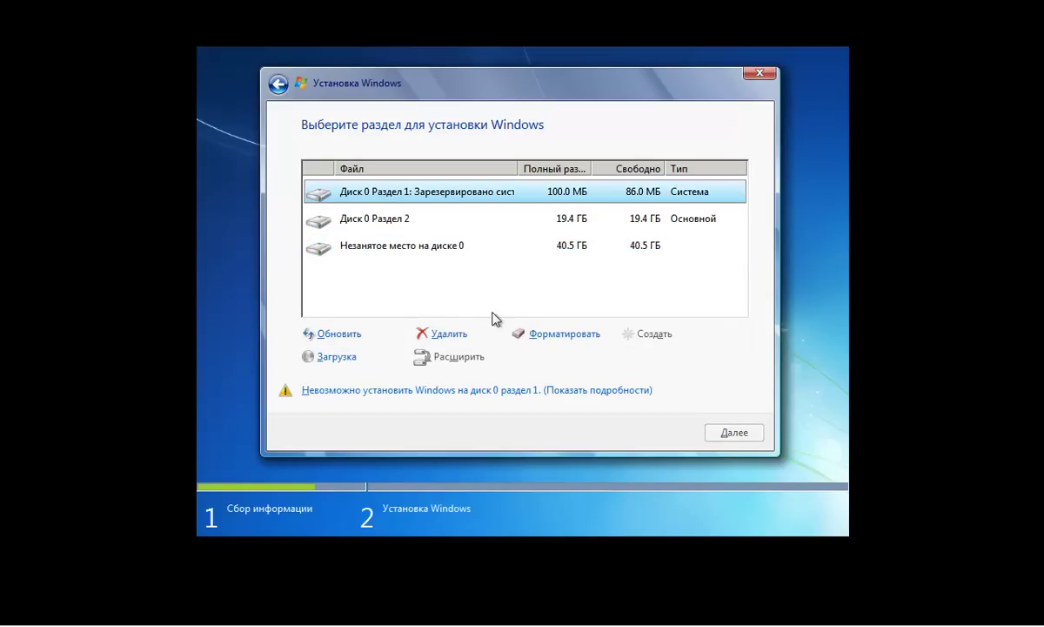
{"action": "left_click", "coordinate": [539, 225]}
{"action": "left_click", "coordinate": [452, 335]}
{"action": "left_click", "coordinate": [633, 357]}
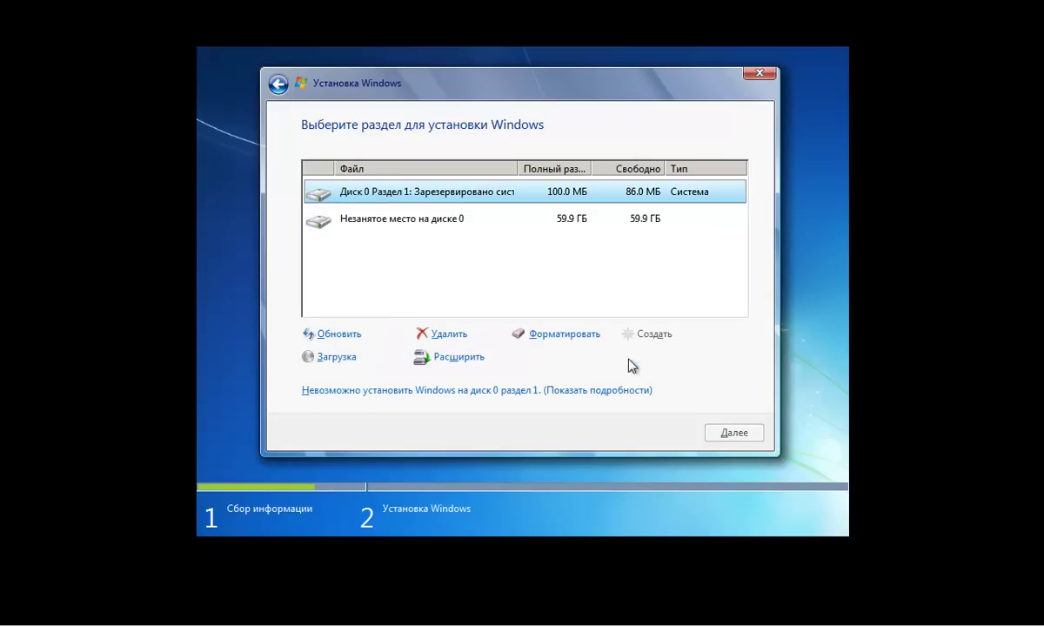
{"action": "left_click", "coordinate": [449, 338]}
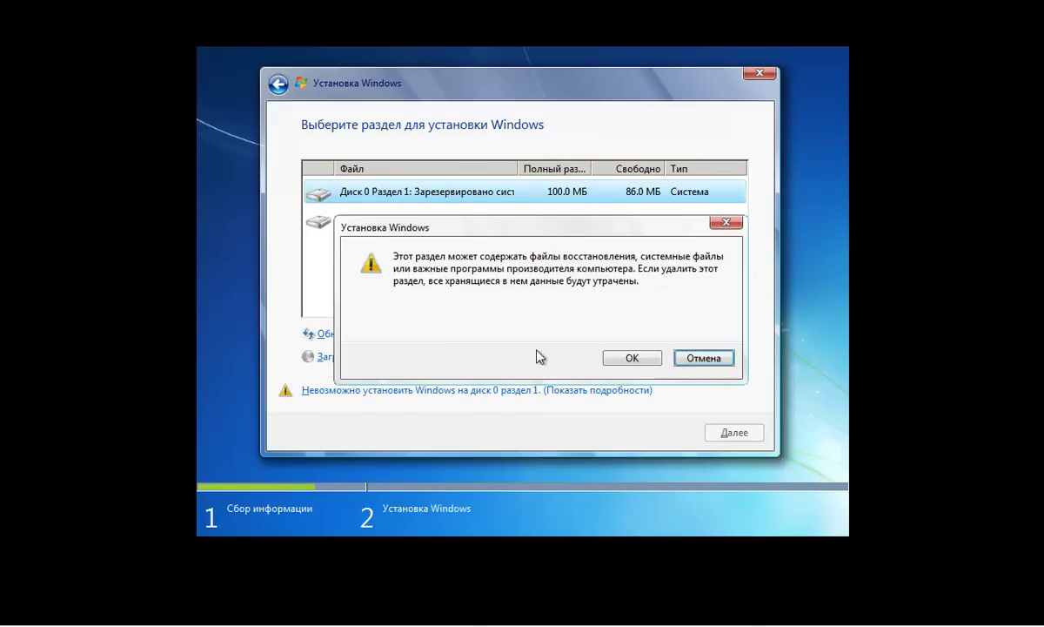
{"action": "left_click", "coordinate": [619, 359]}
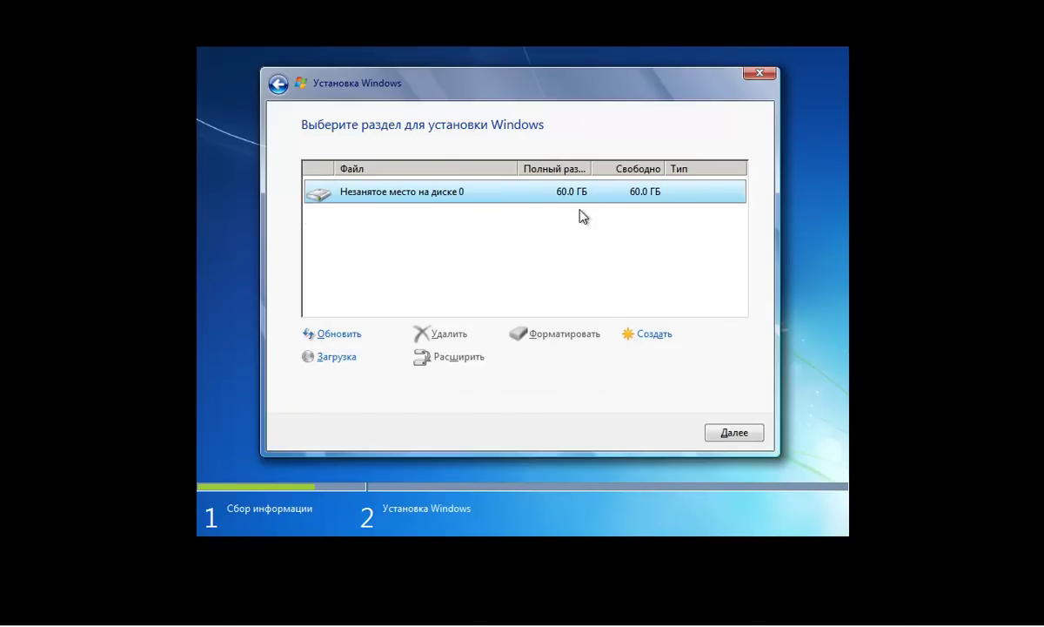
- Create one partition at the maximum size offered on disk 0, allowing the additional system partition
{"action": "left_click", "coordinate": [651, 334]}
{"action": "left_click", "coordinate": [683, 365]}
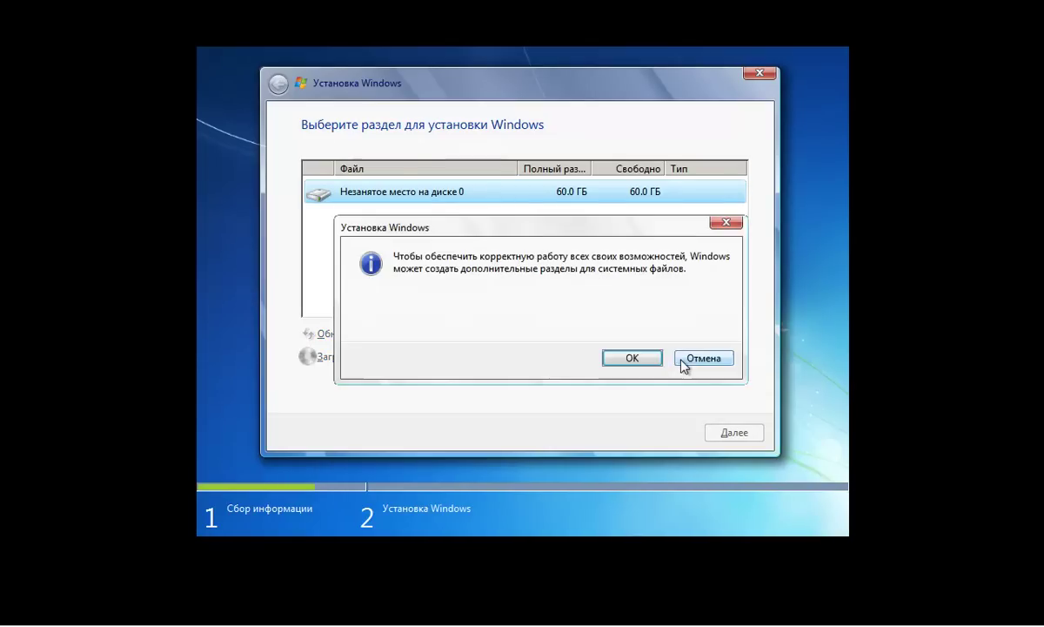
{"action": "left_click", "coordinate": [636, 360]}
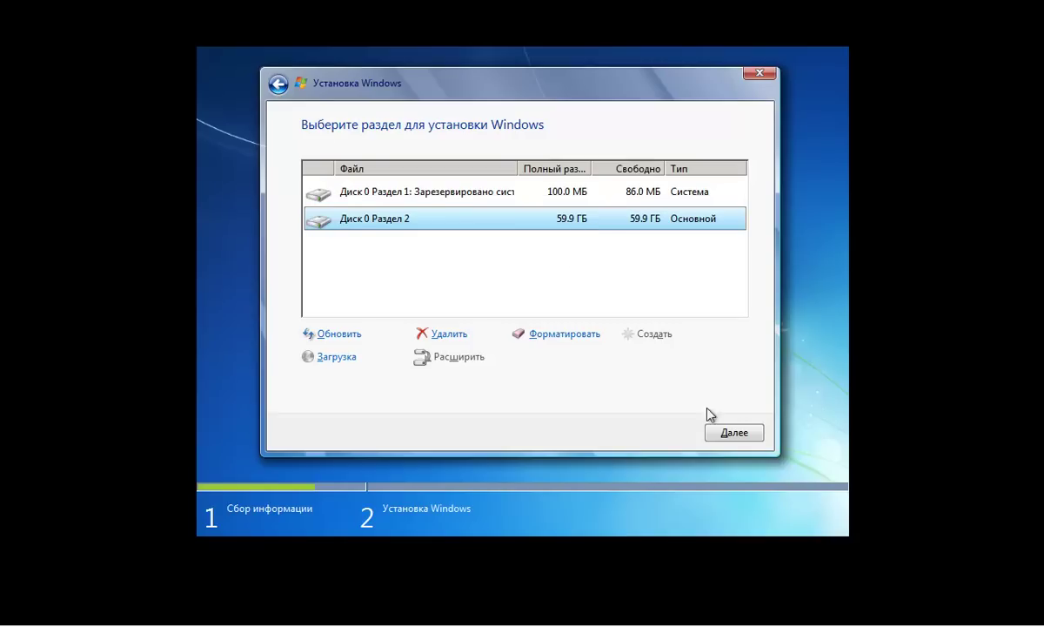
- Install Windows on disk 0 partition 2 and restart the computer once files are installed
{"action": "left_click", "coordinate": [736, 432]}
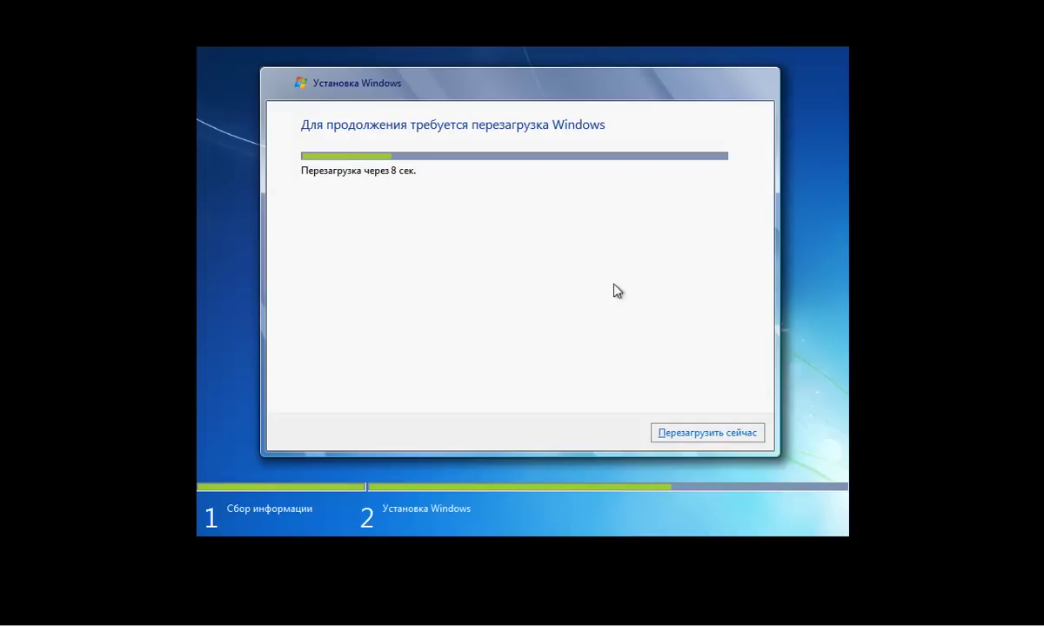
{"action": "left_click", "coordinate": [701, 433]}
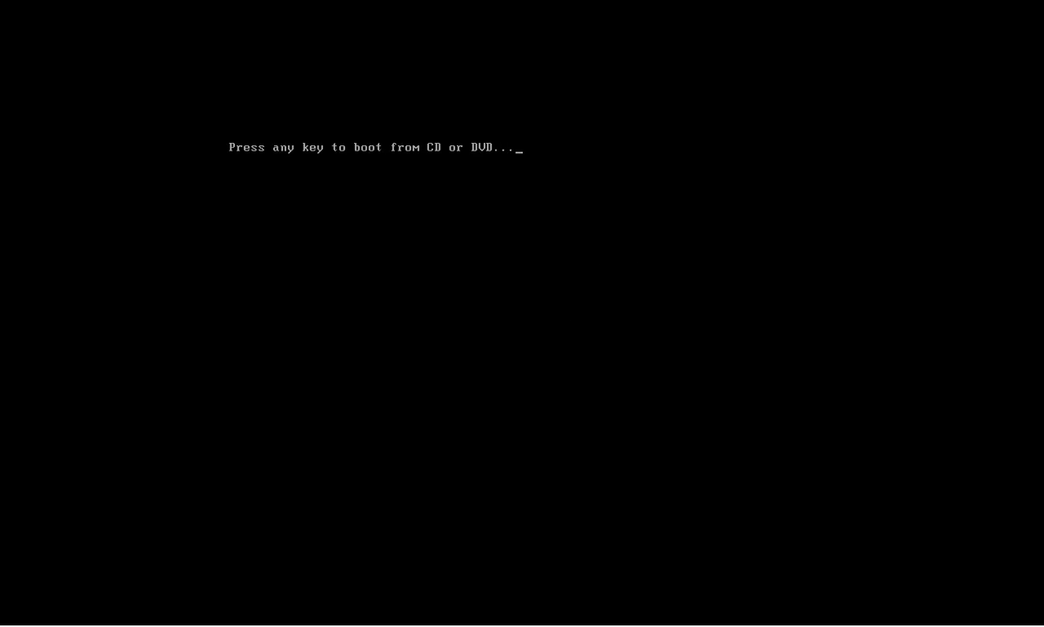
{"action": "key", "text": "Return"}
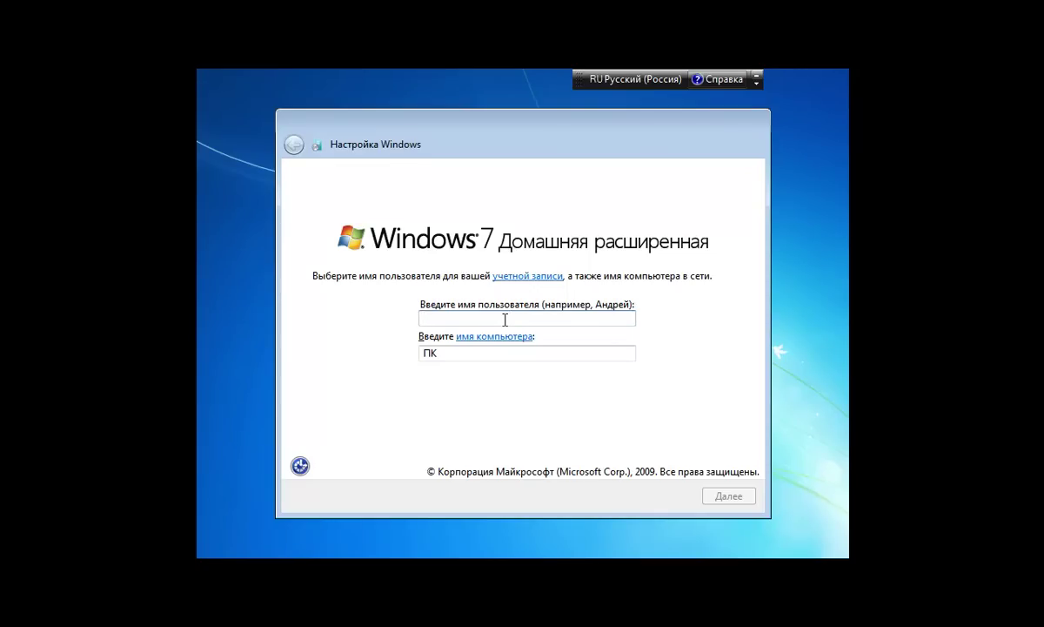
- Set the user name to "Спец Комп" and the computer name to "SpecKomp", then continue
{"action": "type", "text": "Спец Комп"}
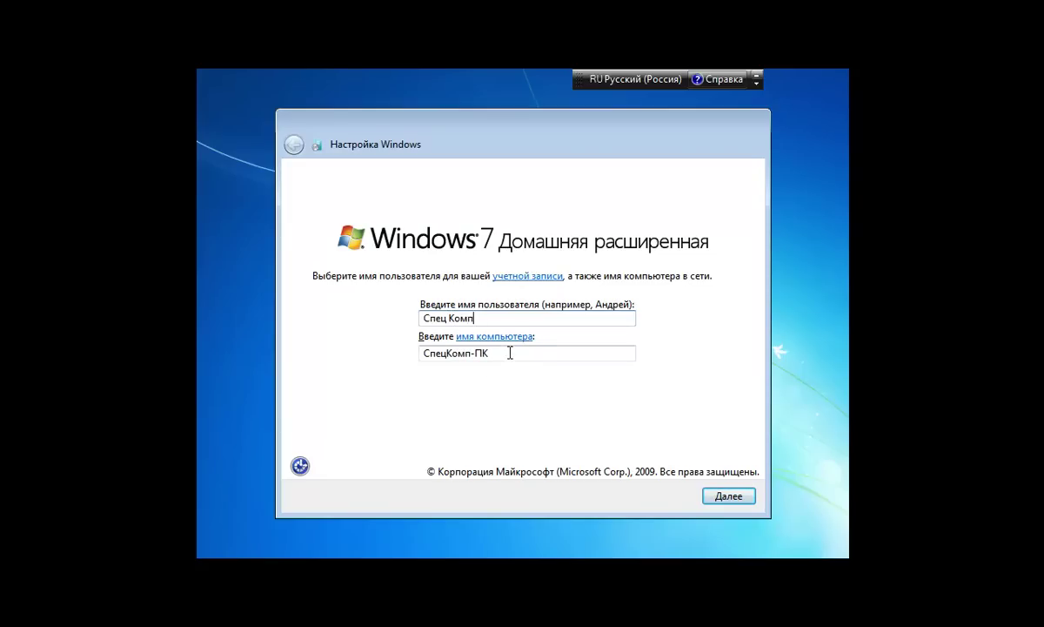
{"action": "key", "text": "Tab"}
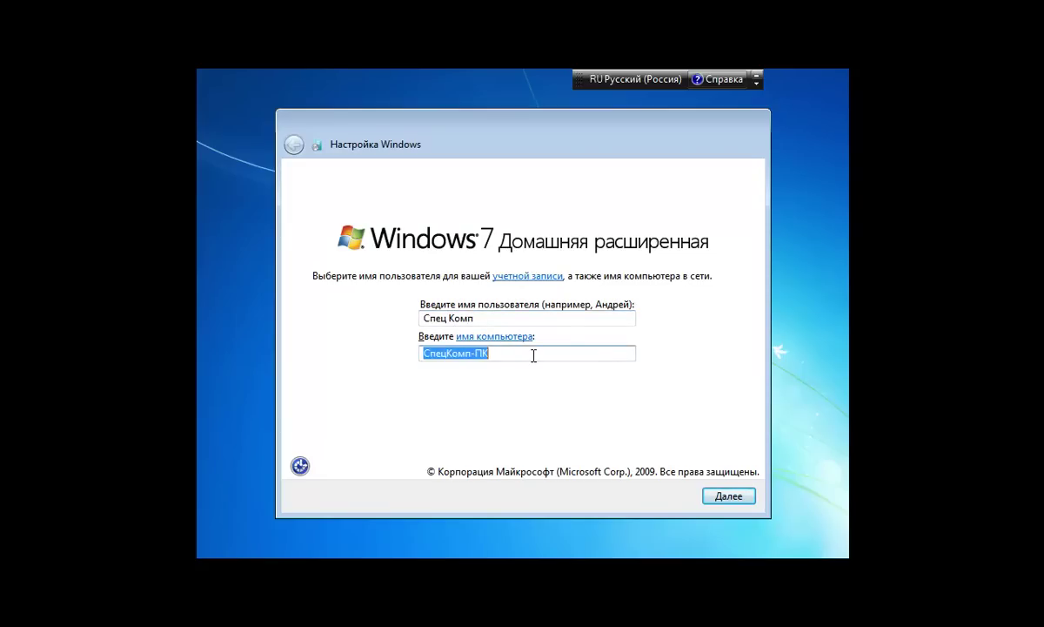
{"action": "key", "text": "BackSpace"}
{"action": "key", "text": "alt+shift"}
{"action": "type", "text": "SpecKomp"}
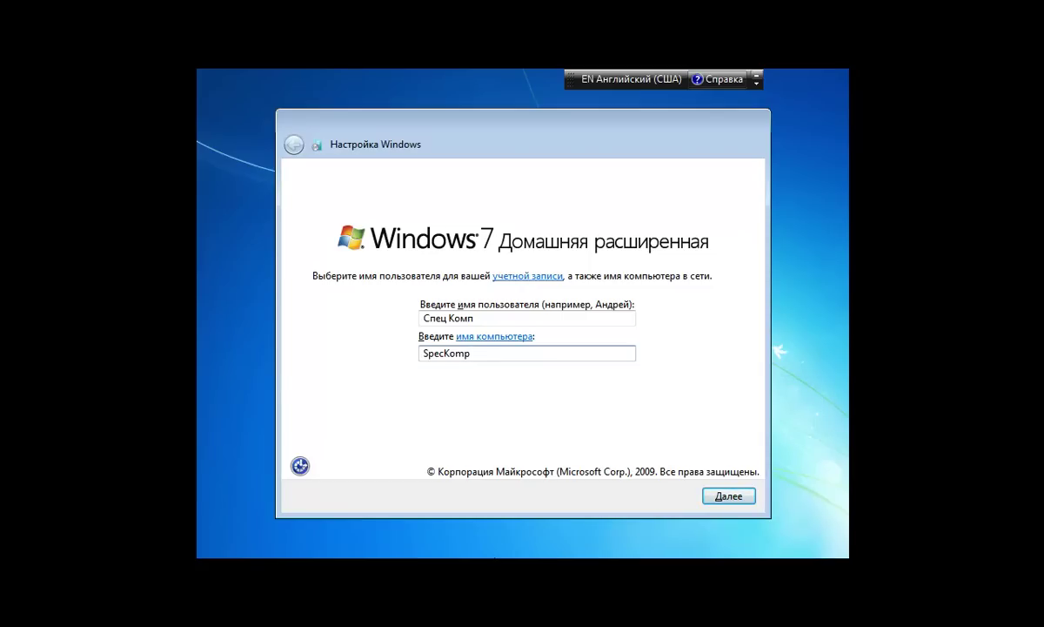
{"action": "left_click", "coordinate": [729, 496]}
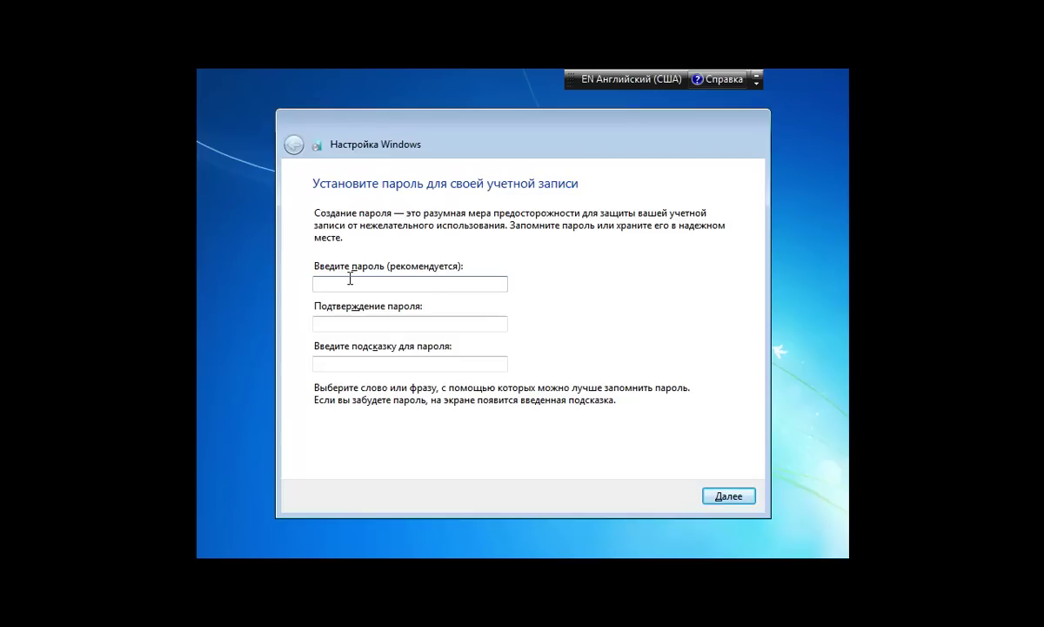
- Leave the account password and product key blank, and postpone the decision on automatic protection and updates
{"action": "left_click", "coordinate": [726, 495]}
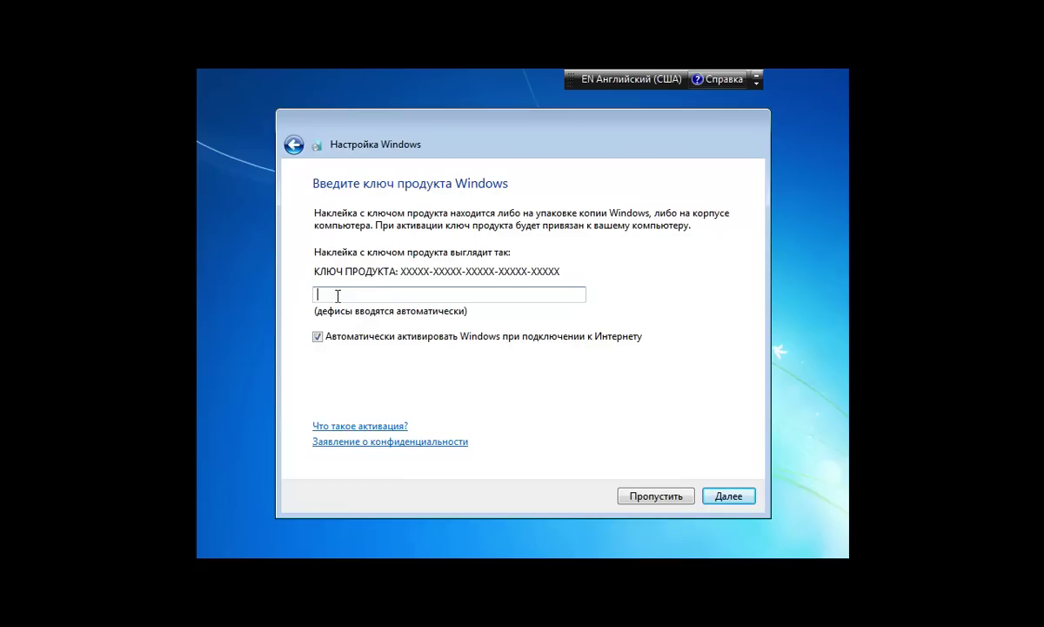
{"action": "key", "text": "Return"}
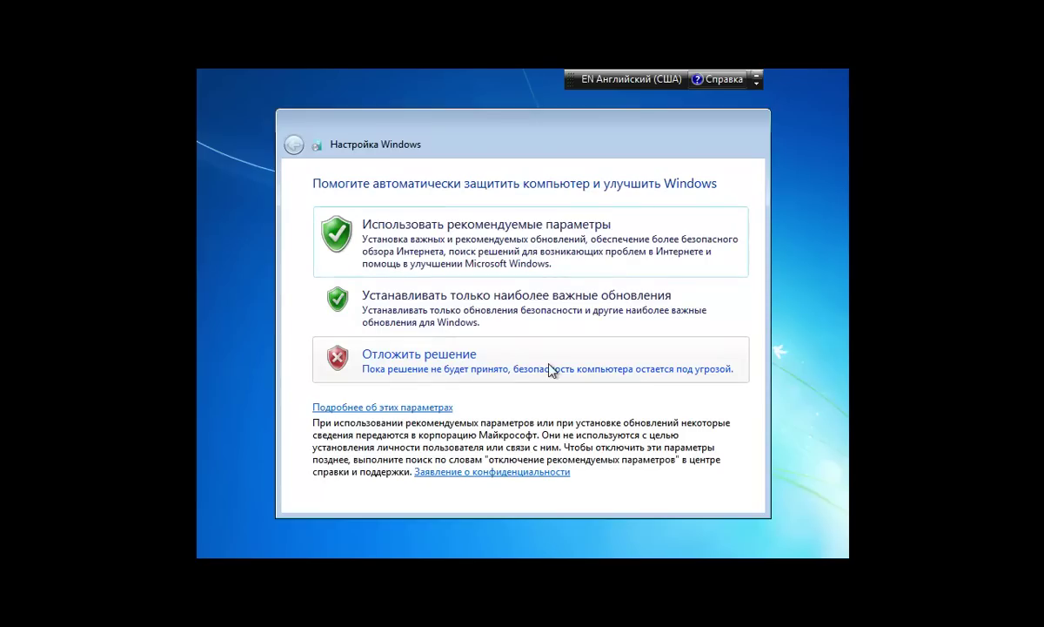
{"action": "left_click", "coordinate": [406, 339]}
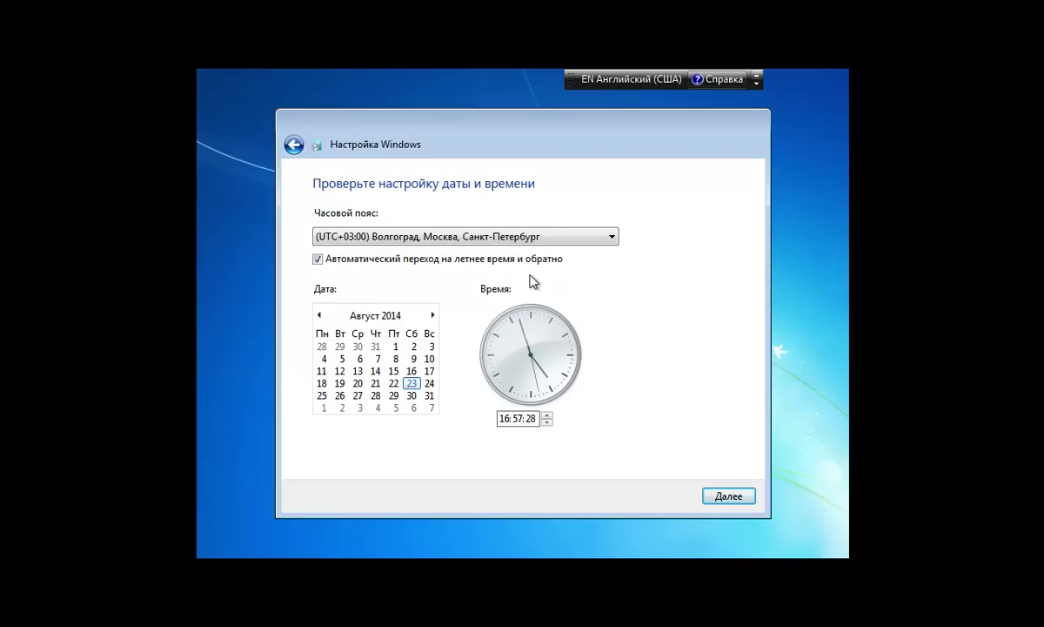
- Keep the date and time settings with the Moscow time zone, and set the network location to Общественная сеть
{"action": "left_click", "coordinate": [735, 495]}
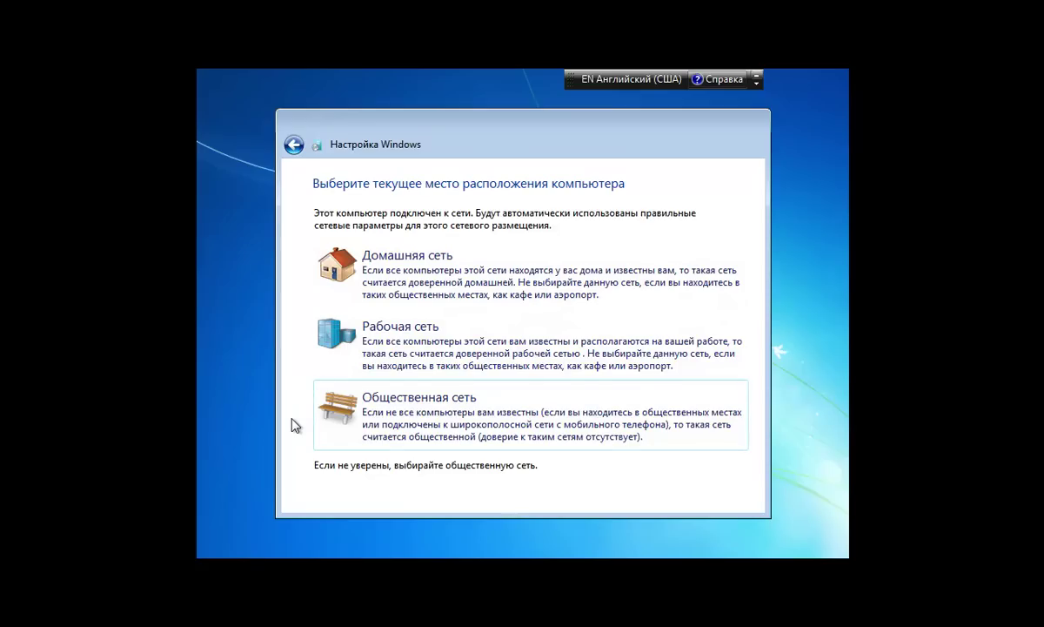
{"action": "left_click", "coordinate": [405, 396]}
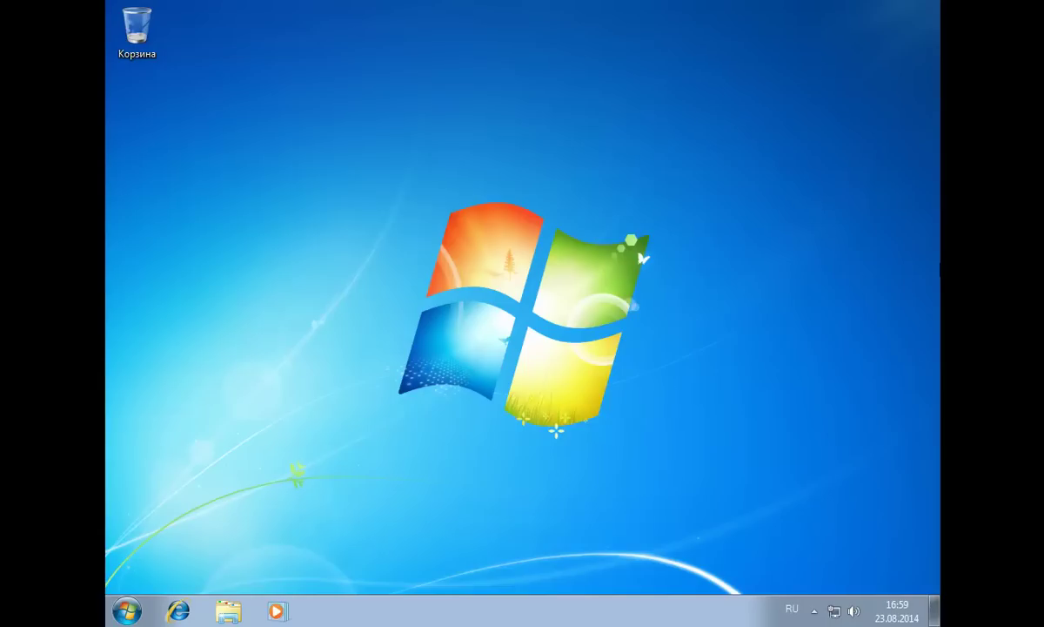
- Enable the Компьютер icon on the desktop through the desktop icon settings, apply it and close the personalization window
{"action": "right_click", "coordinate": [532, 241]}
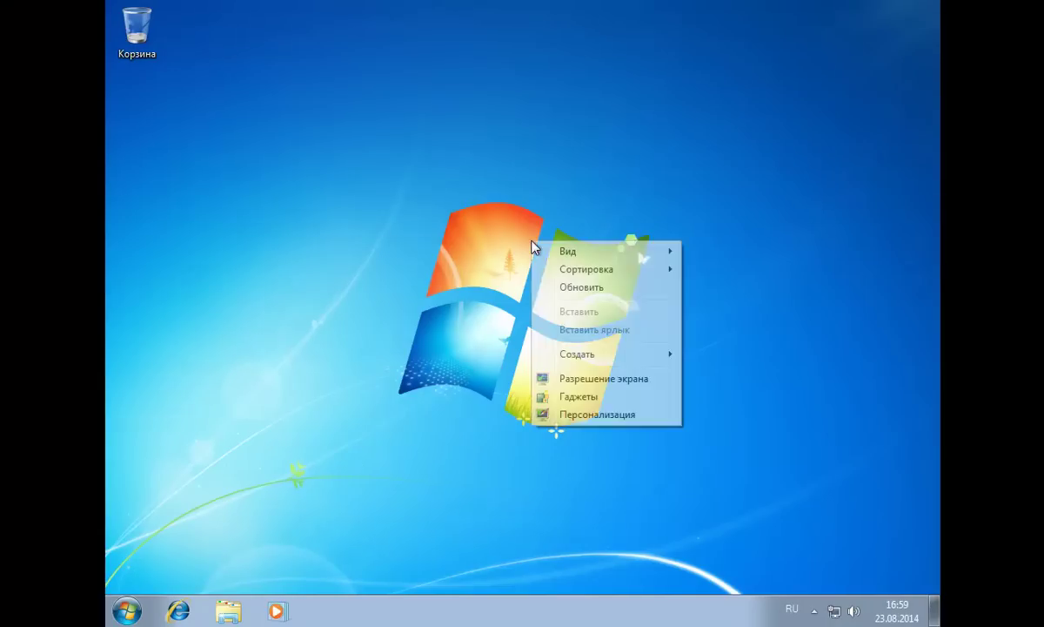
{"action": "left_click", "coordinate": [590, 414]}
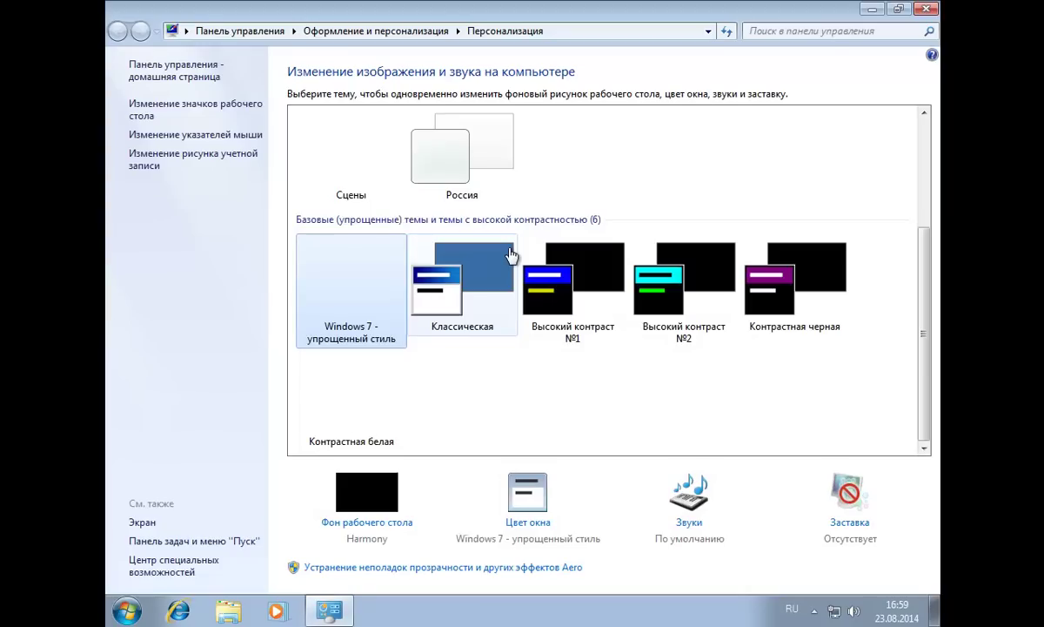
{"action": "left_click", "coordinate": [160, 112]}
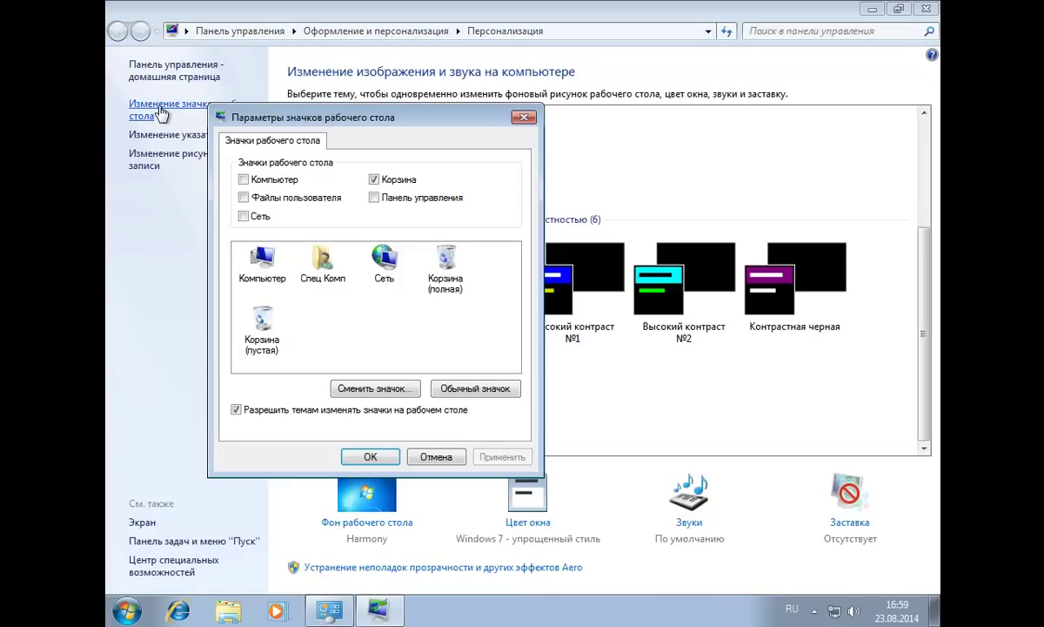
{"action": "left_click", "coordinate": [243, 180]}
{"action": "left_click", "coordinate": [504, 459]}
{"action": "left_click", "coordinate": [370, 456]}
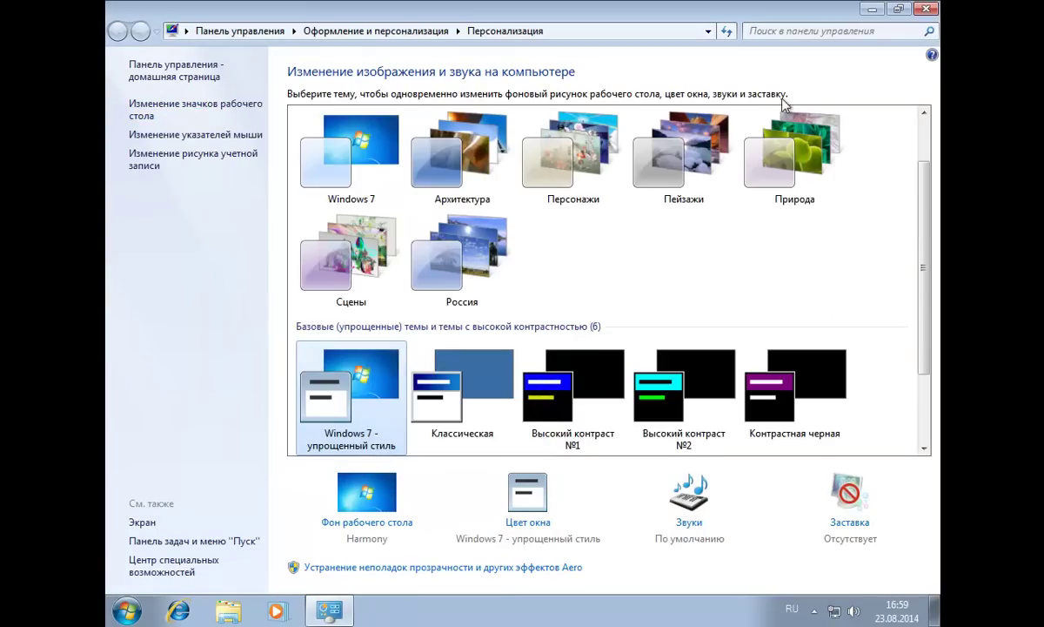
{"action": "left_click", "coordinate": [928, 10]}
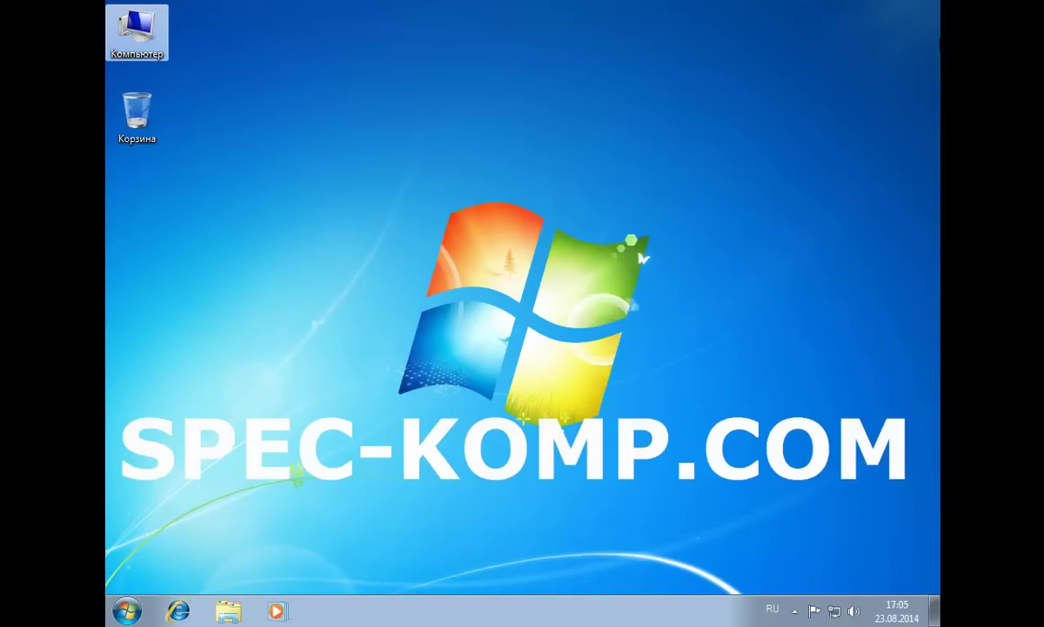
- Open Панель управления and switch its view to Мелкие значки
{"action": "left_click", "coordinate": [126, 610]}
{"action": "left_click", "coordinate": [409, 451]}
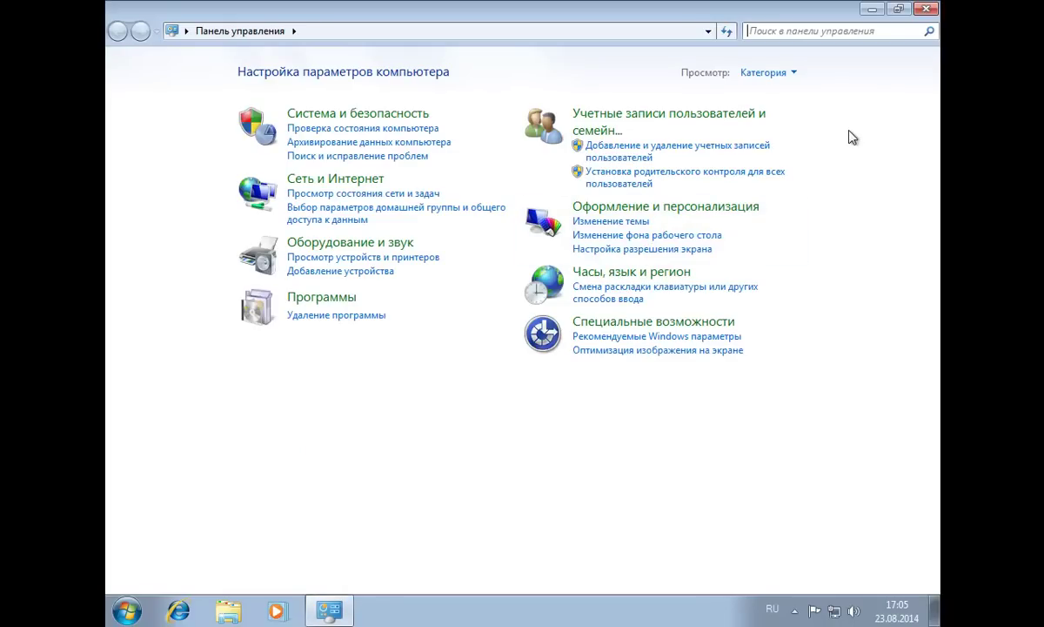
{"action": "left_click", "coordinate": [134, 612]}
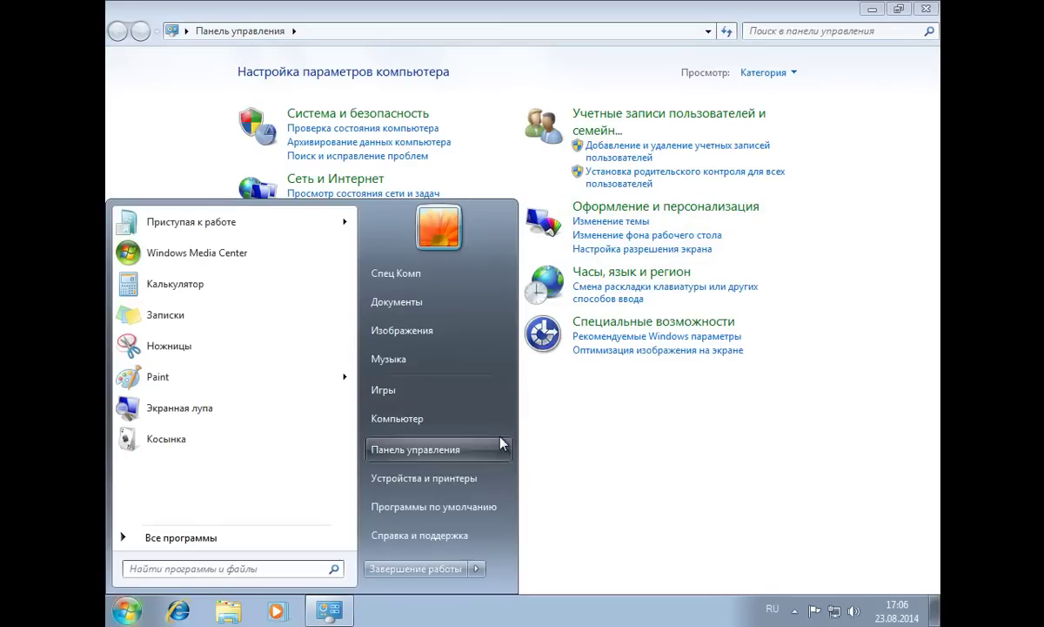
{"action": "left_click", "coordinate": [870, 143]}
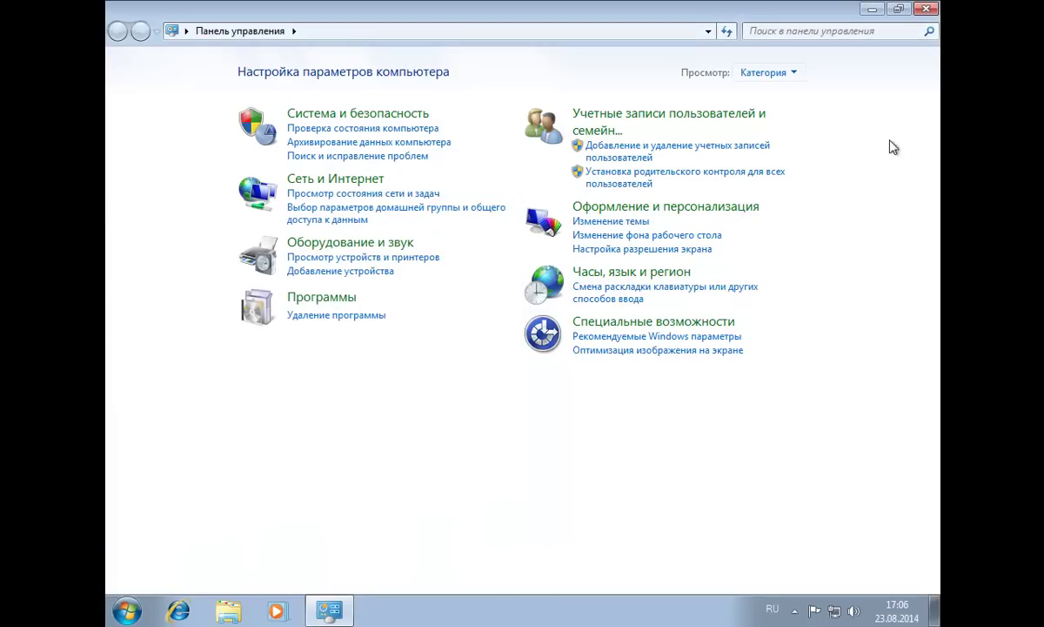
{"action": "left_click", "coordinate": [793, 75]}
{"action": "left_click", "coordinate": [794, 136]}
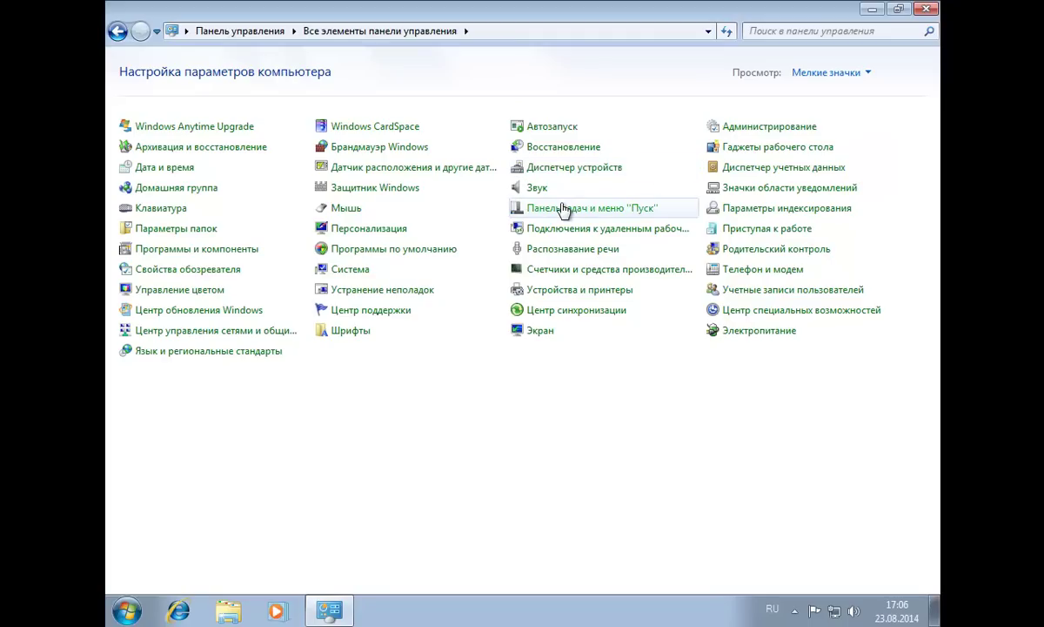
- Open Службы from Администрирование, maximize its window and widen the Имя column
{"action": "left_click", "coordinate": [770, 128]}
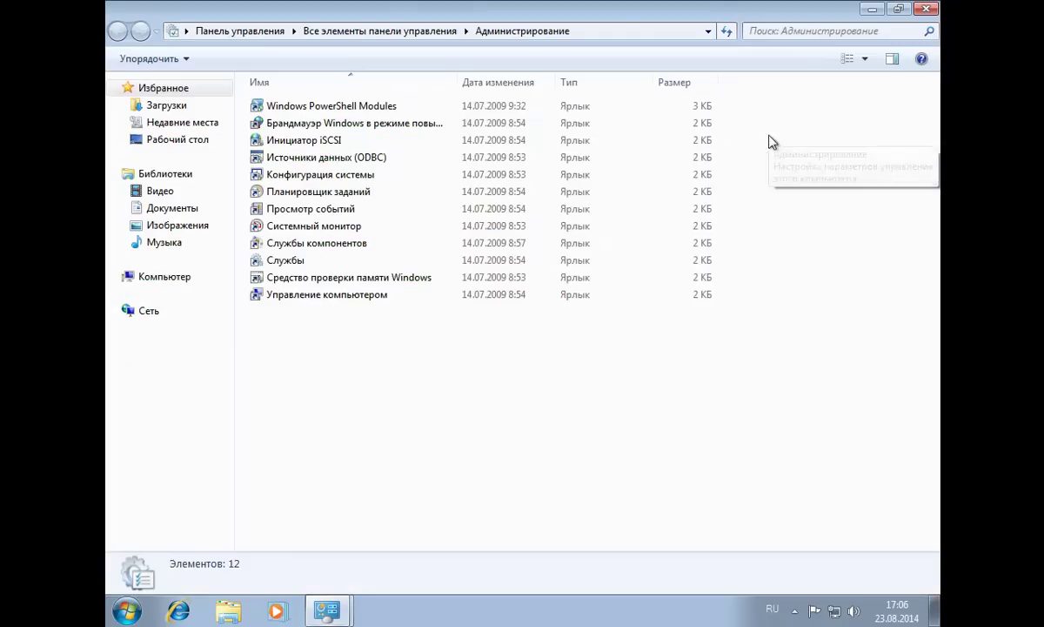
{"action": "double_click", "coordinate": [283, 263]}
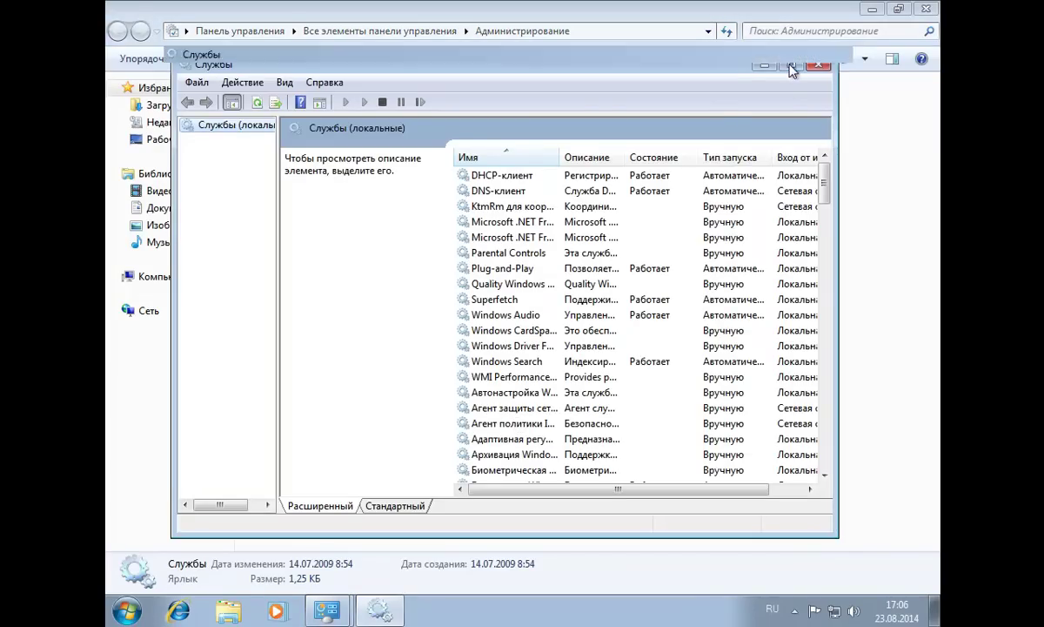
{"action": "left_click", "coordinate": [791, 64]}
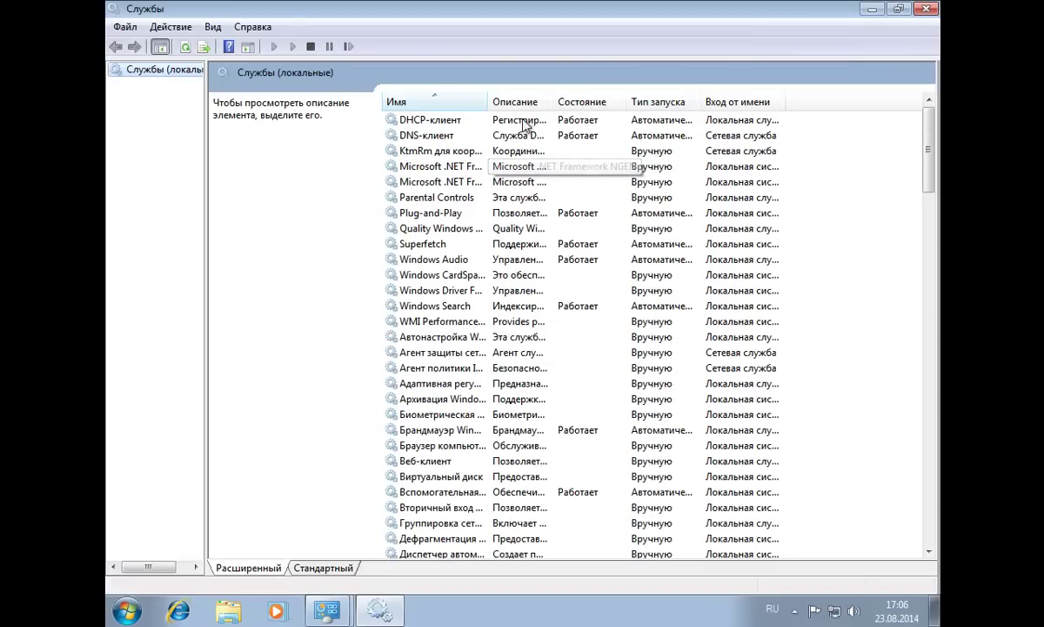
{"action": "left_click_drag", "start_coordinate": [489, 102], "coordinate": [545, 102]}
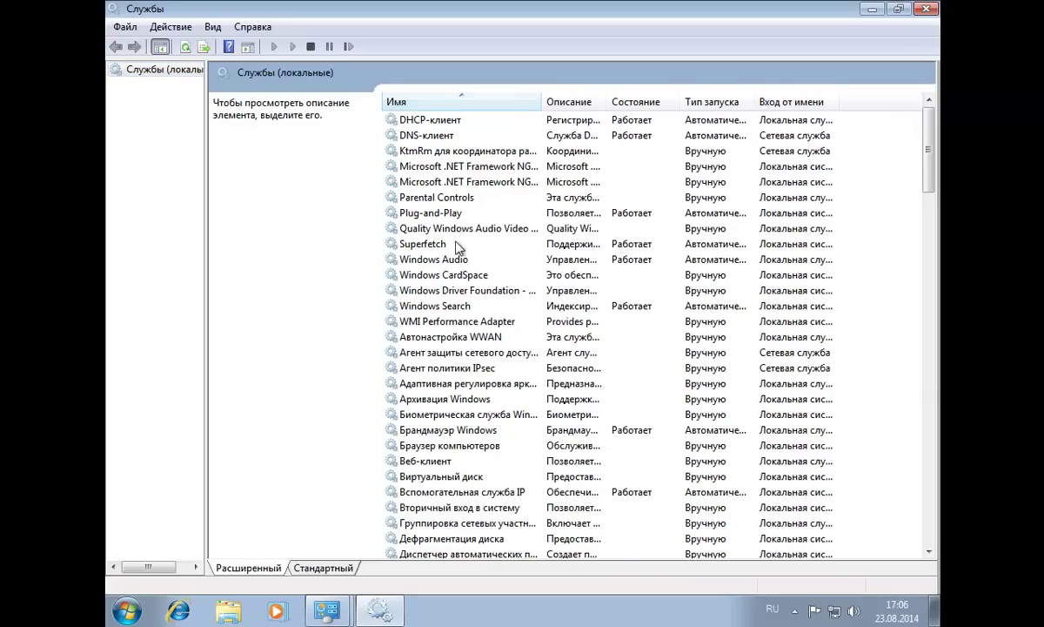
- Set the Superfetch service's startup type to Отключена, stop the service and apply the change
{"action": "double_click", "coordinate": [422, 246]}
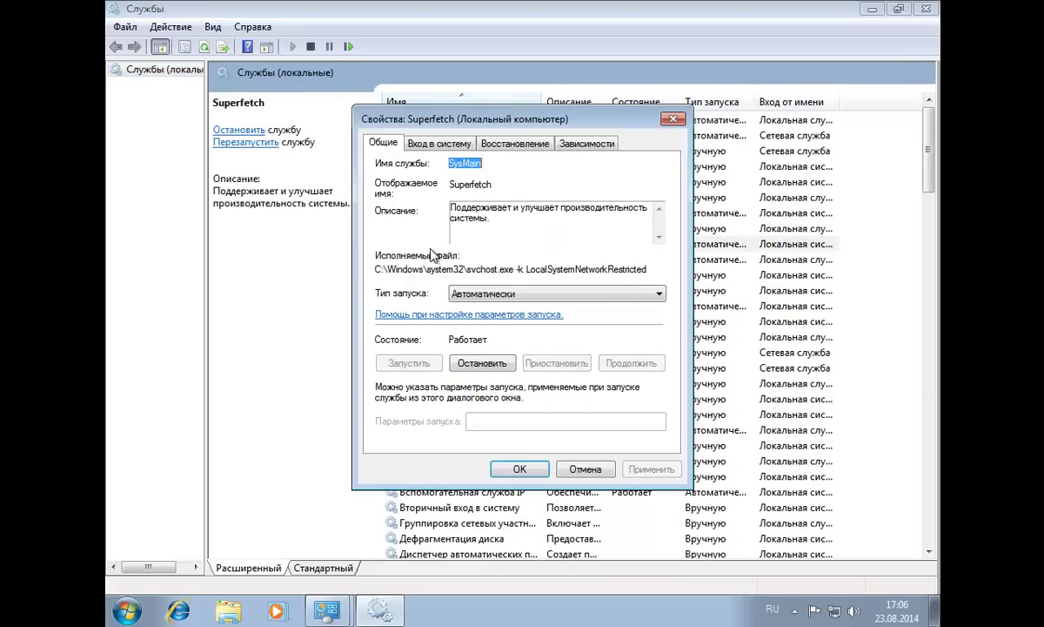
{"action": "left_click", "coordinate": [631, 293]}
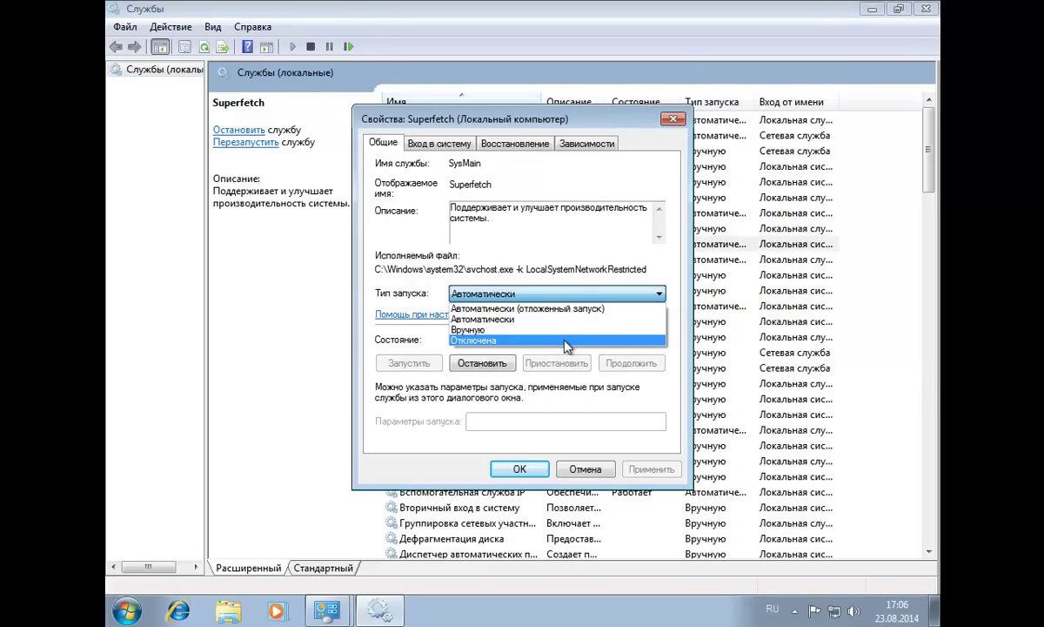
{"action": "left_click", "coordinate": [564, 340]}
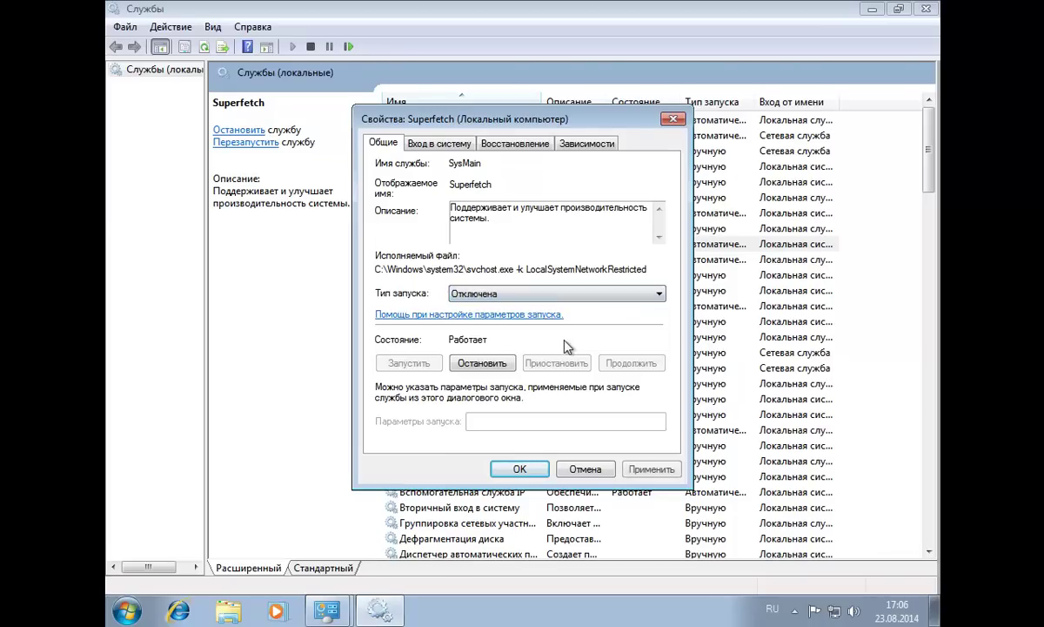
{"action": "left_click", "coordinate": [491, 365]}
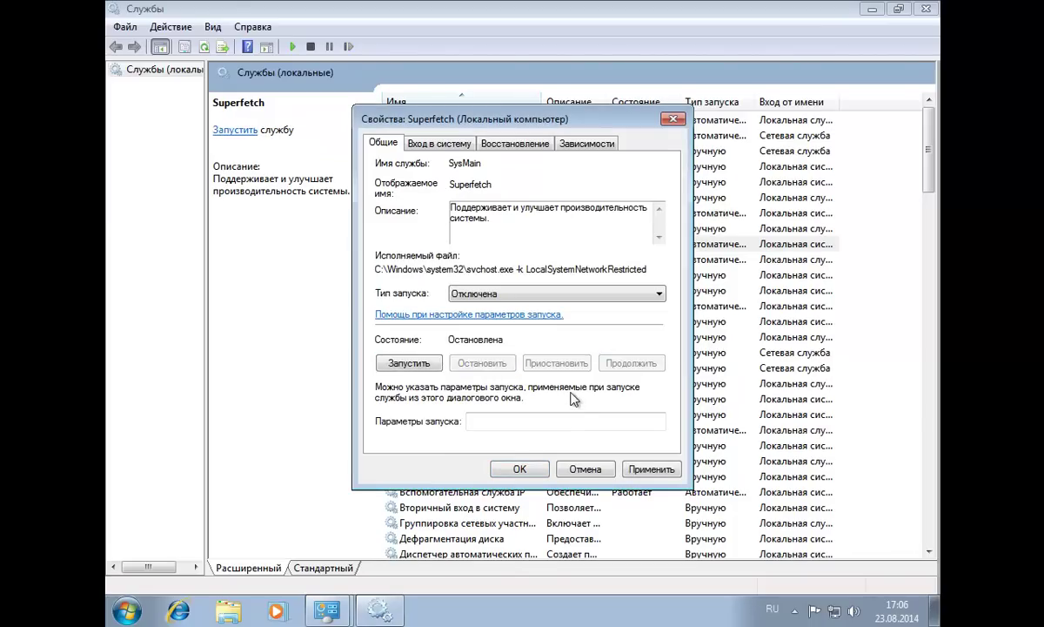
{"action": "left_click", "coordinate": [639, 468]}
{"action": "left_click", "coordinate": [532, 470]}
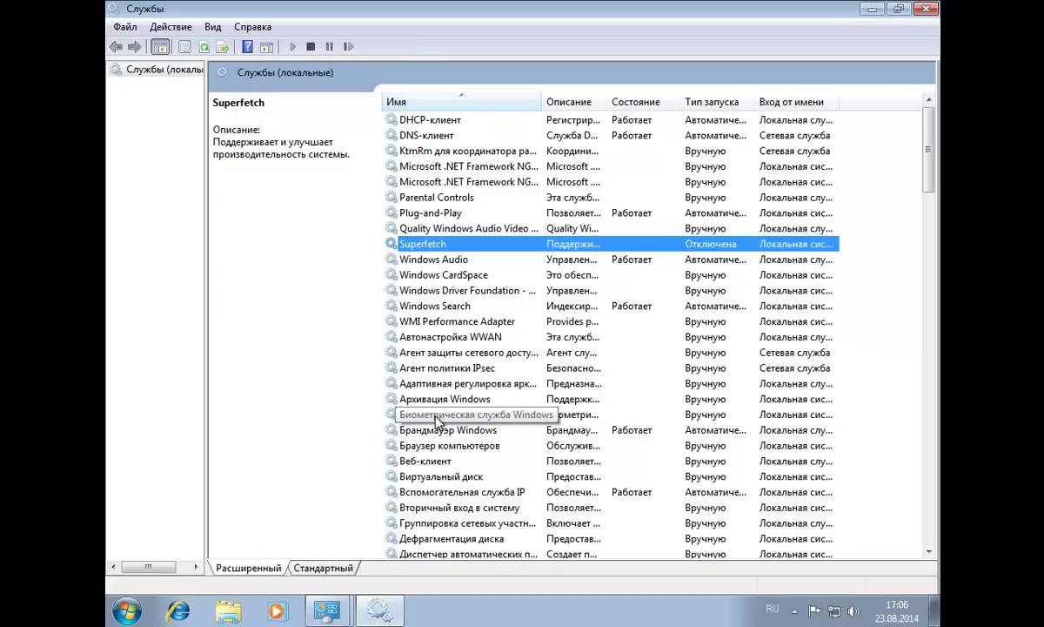
- Set the startup type of Биометрическая служба Windows to Отключена and apply the change
{"action": "double_click", "coordinate": [437, 421]}
{"action": "left_click", "coordinate": [659, 296]}
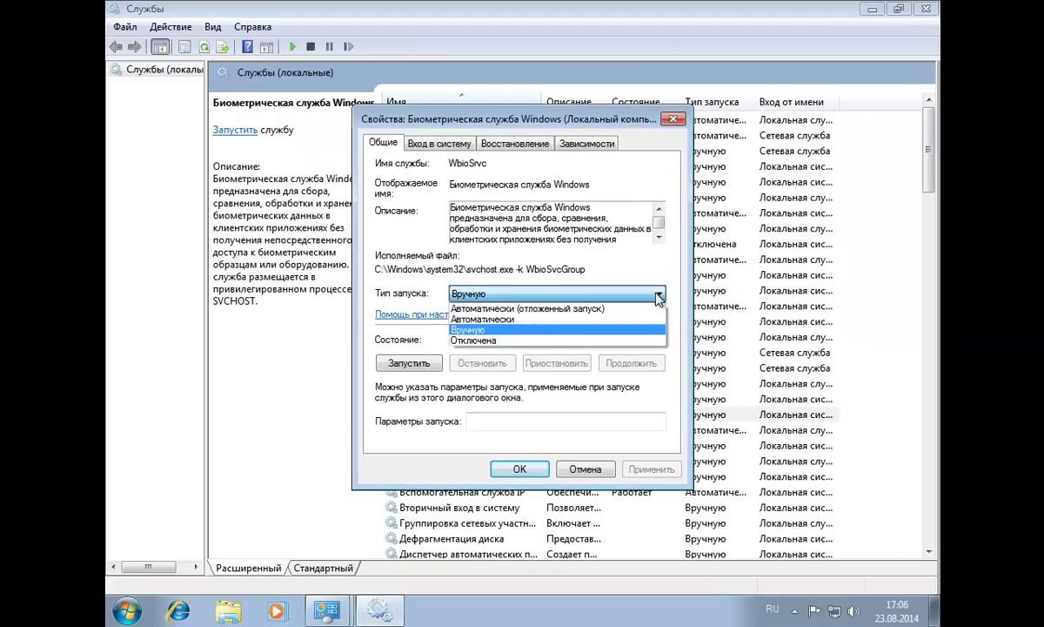
{"action": "left_click", "coordinate": [536, 339]}
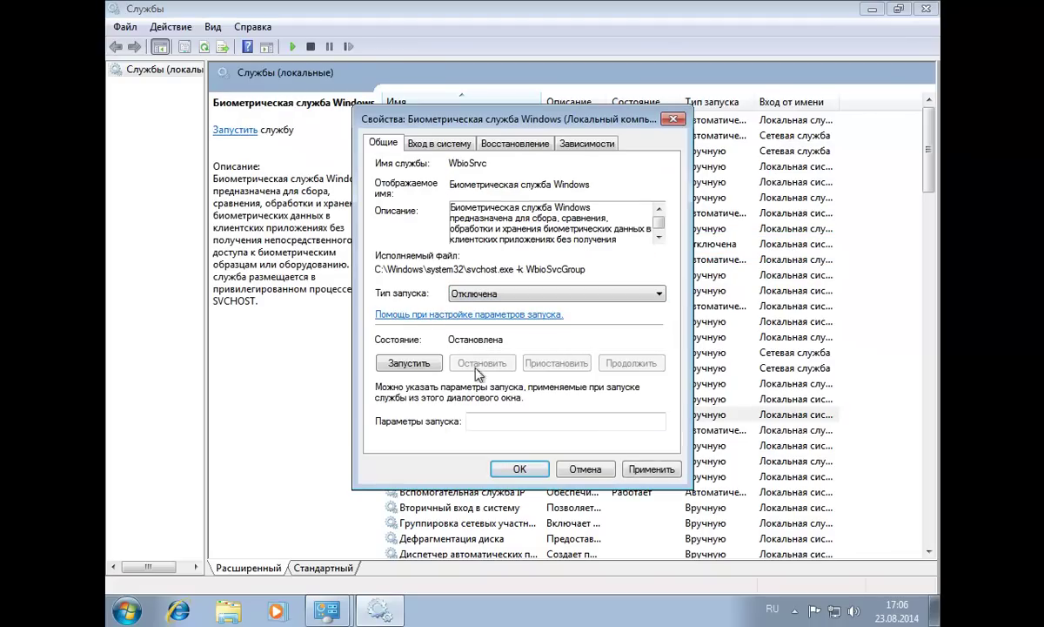
{"action": "left_click", "coordinate": [641, 470]}
{"action": "left_click", "coordinate": [520, 468]}
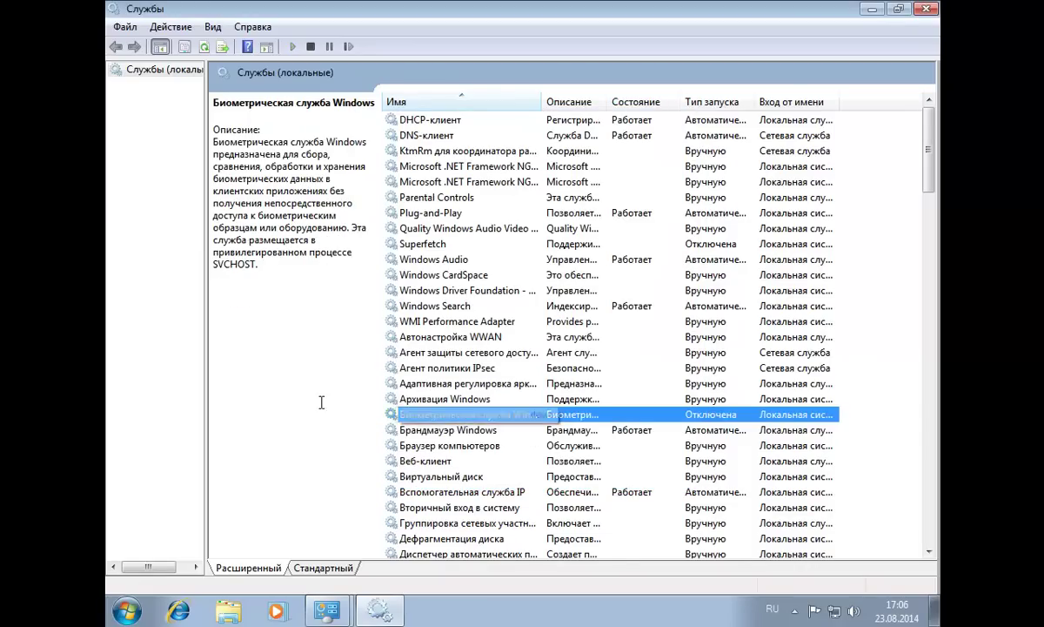
- Find the Смарт-карта service, set its startup type to Отключена and apply the change
{"action": "scroll", "coordinate": [321, 402], "scroll_direction": "down", "scroll_amount": 4}
{"action": "scroll", "coordinate": [305, 390], "scroll_direction": "down", "scroll_amount": 3}
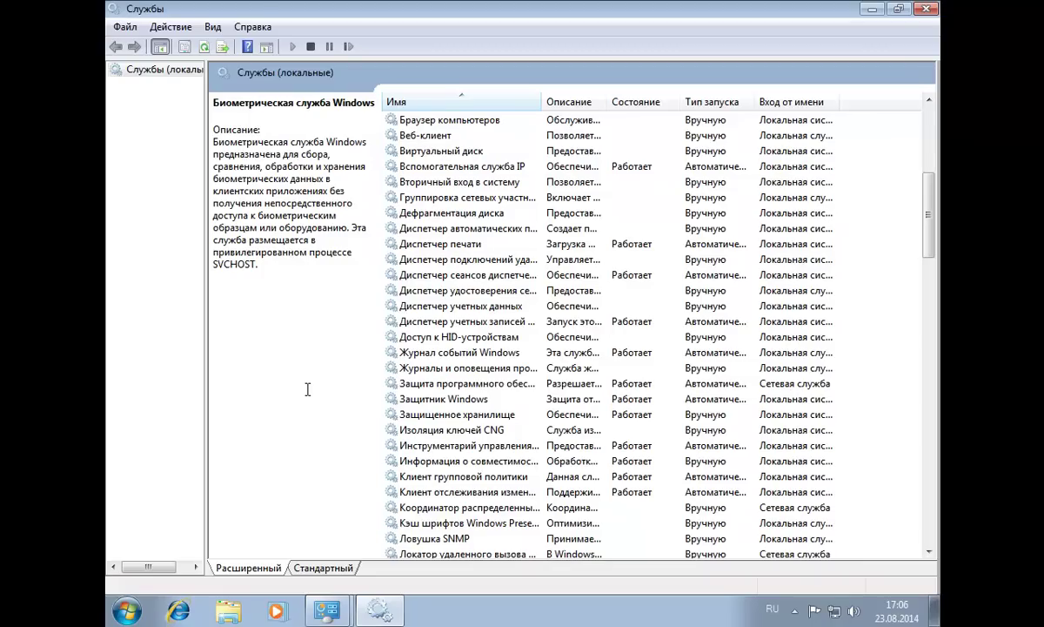
{"action": "scroll", "coordinate": [307, 389], "scroll_direction": "down", "scroll_amount": 2}
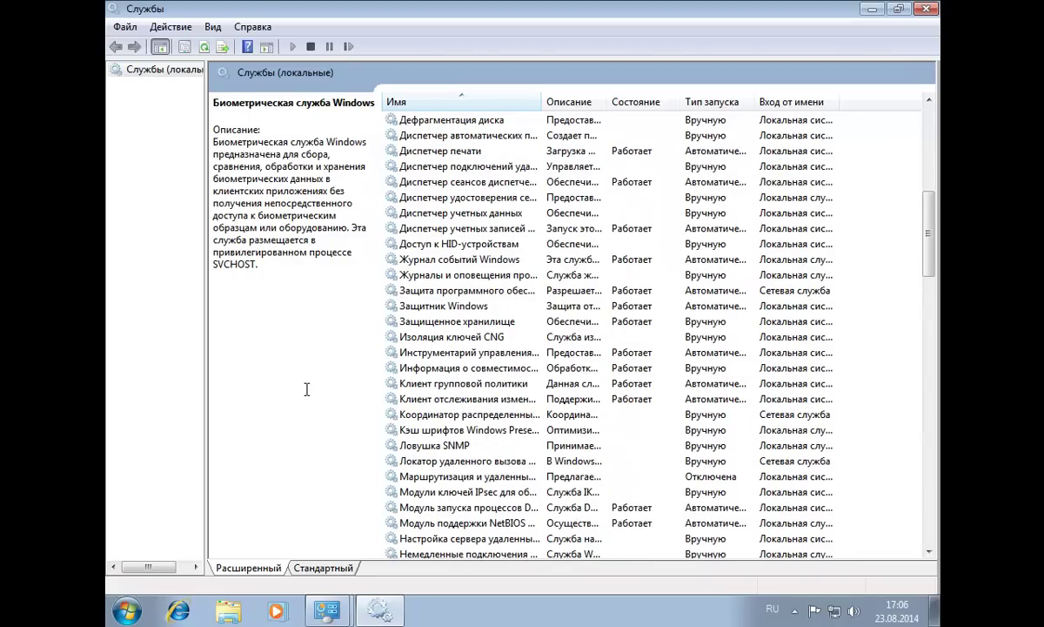
{"action": "scroll", "coordinate": [307, 389], "scroll_direction": "down", "scroll_amount": 1}
{"action": "scroll", "coordinate": [306, 389], "scroll_direction": "down", "scroll_amount": 5}
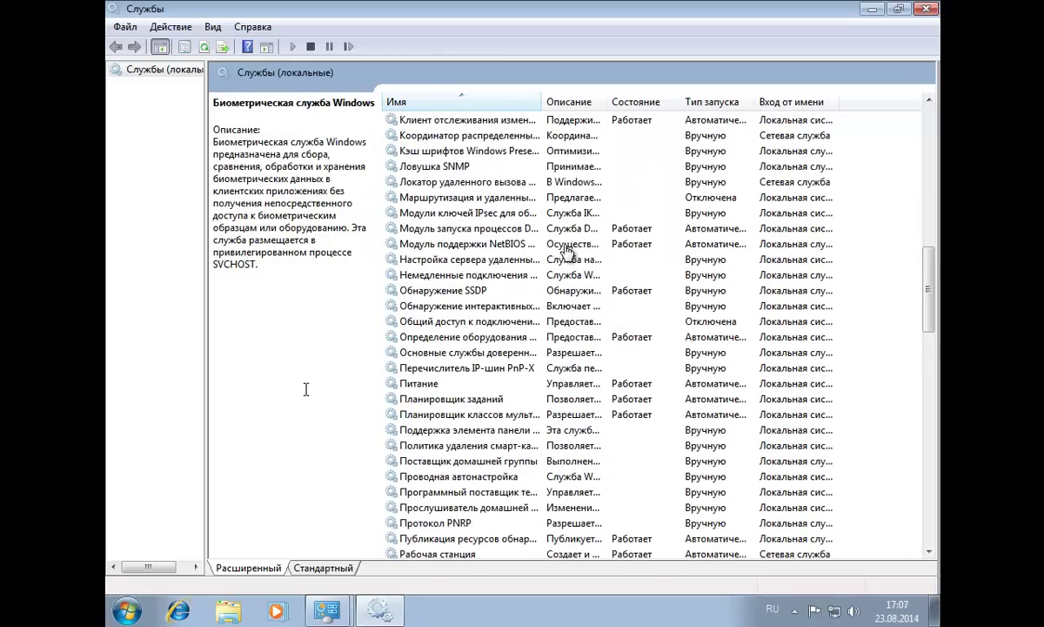
{"action": "scroll", "coordinate": [307, 389], "scroll_direction": "down", "scroll_amount": 2}
{"action": "scroll", "coordinate": [306, 390], "scroll_direction": "down", "scroll_amount": 1}
{"action": "scroll", "coordinate": [305, 390], "scroll_direction": "down", "scroll_amount": 5}
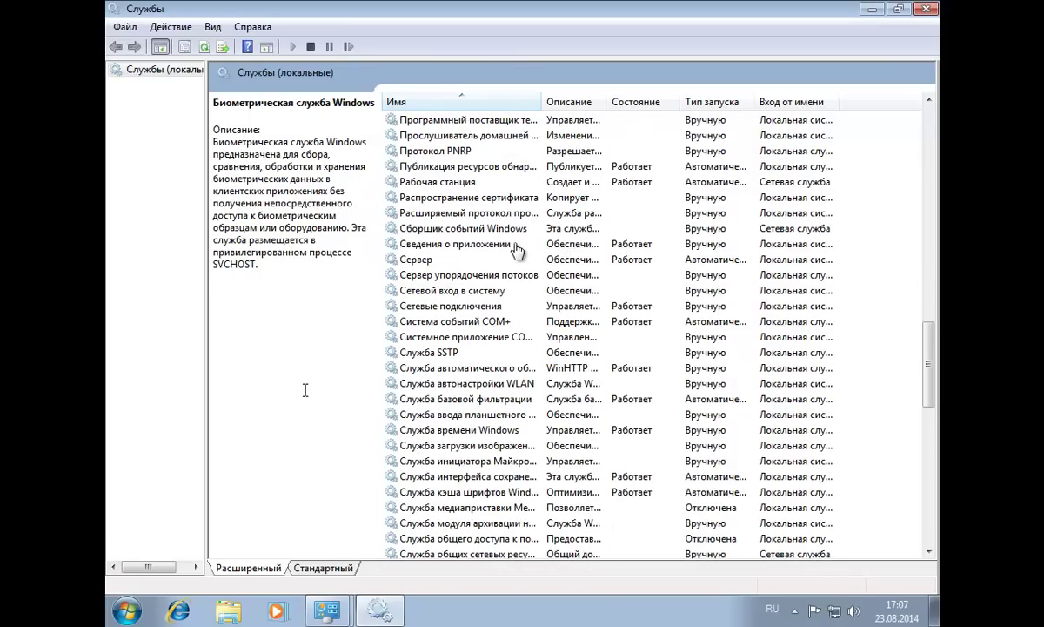
{"action": "scroll", "coordinate": [522, 241], "scroll_direction": "down", "scroll_amount": 4}
{"action": "scroll", "coordinate": [522, 238], "scroll_direction": "down", "scroll_amount": 2}
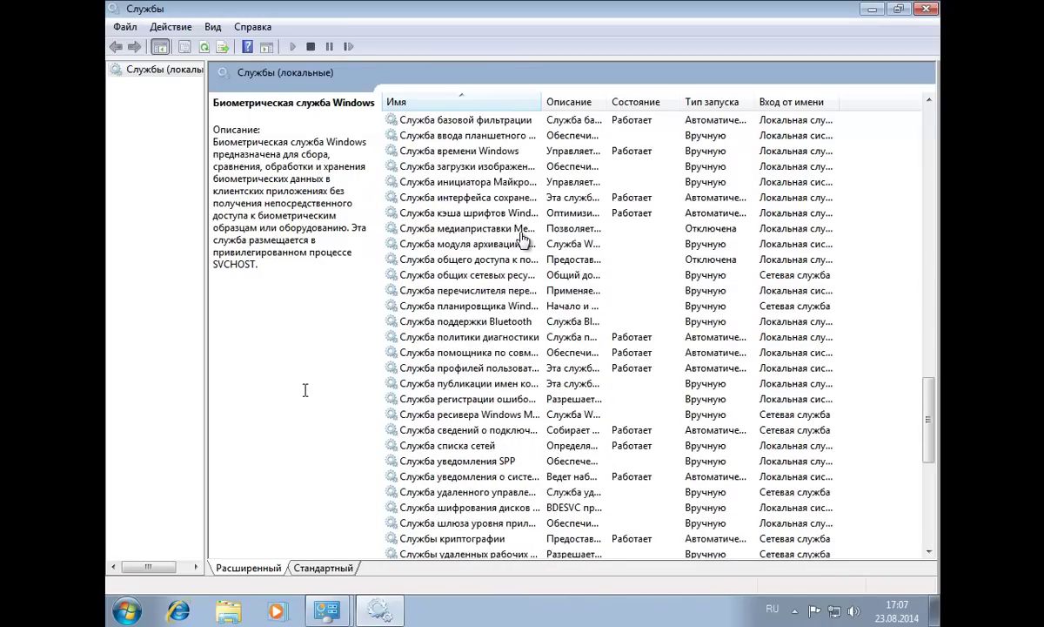
{"action": "scroll", "coordinate": [522, 238], "scroll_direction": "down", "scroll_amount": 2}
{"action": "scroll", "coordinate": [523, 238], "scroll_direction": "down", "scroll_amount": 1}
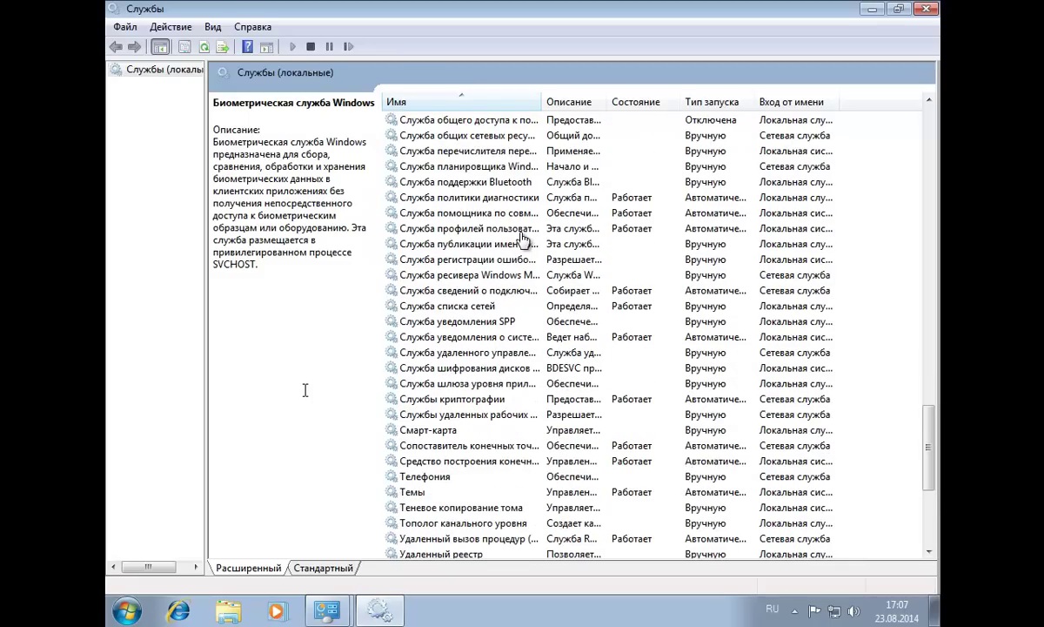
{"action": "scroll", "coordinate": [523, 239], "scroll_direction": "down", "scroll_amount": 1}
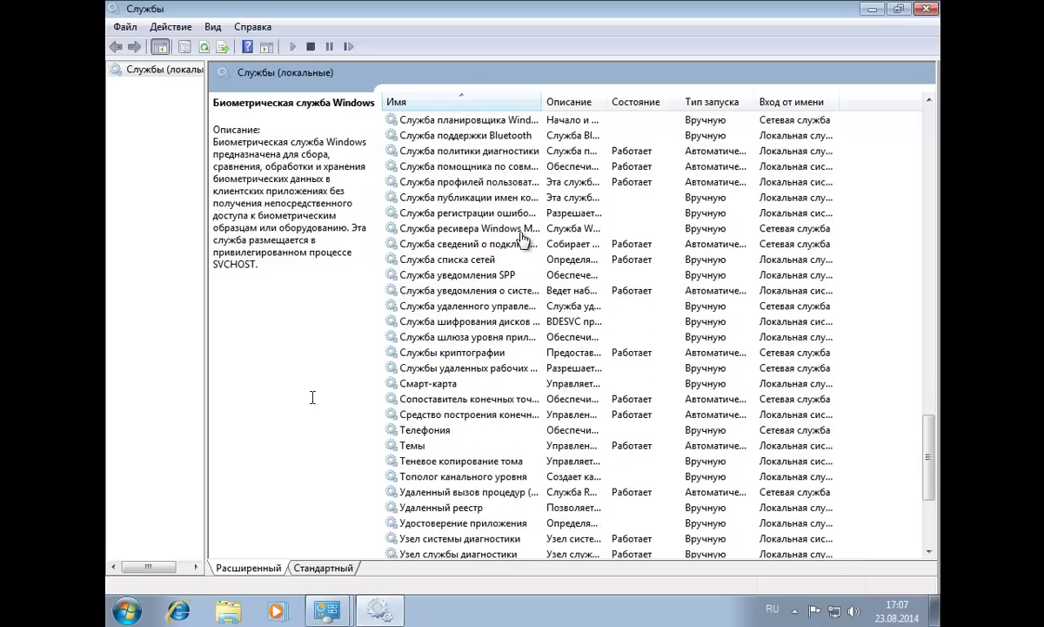
{"action": "double_click", "coordinate": [464, 385]}
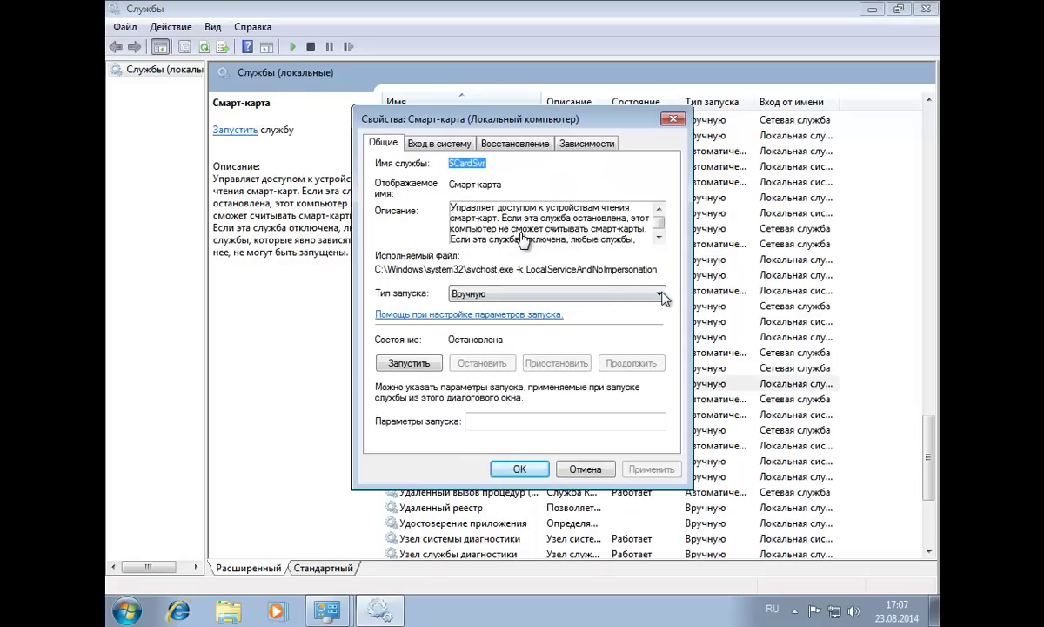
{"action": "left_click", "coordinate": [660, 298]}
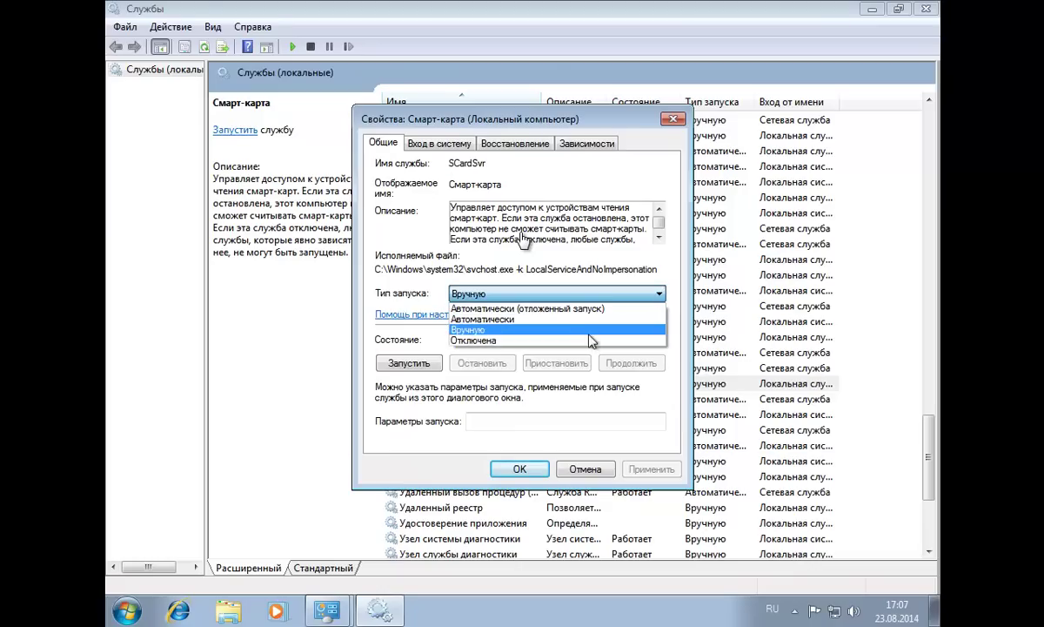
{"action": "left_click", "coordinate": [557, 330]}
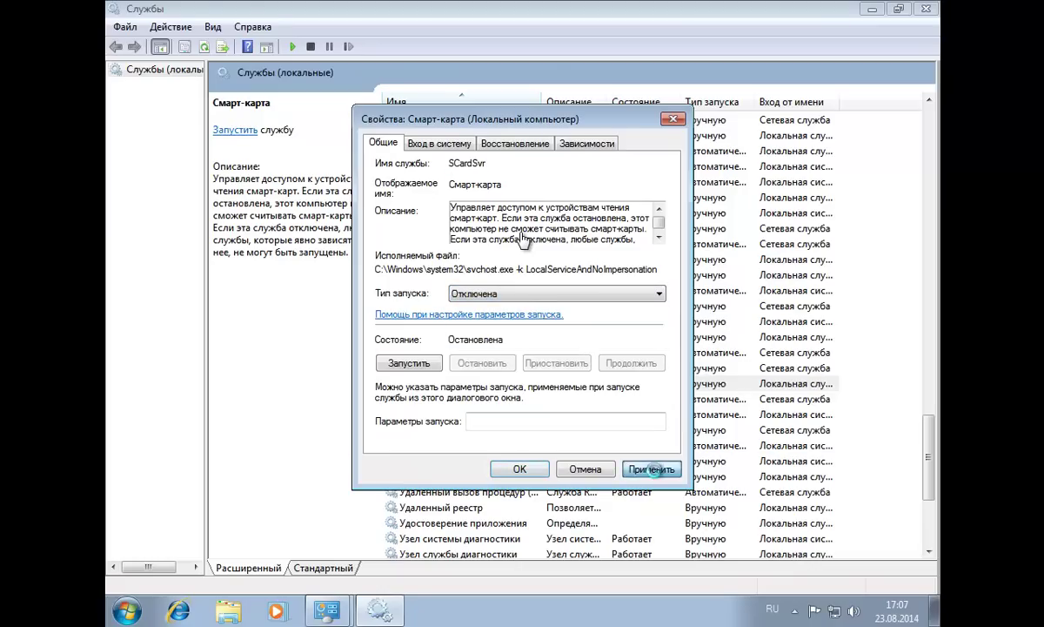
{"action": "left_click", "coordinate": [654, 469]}
{"action": "left_click", "coordinate": [528, 471]}
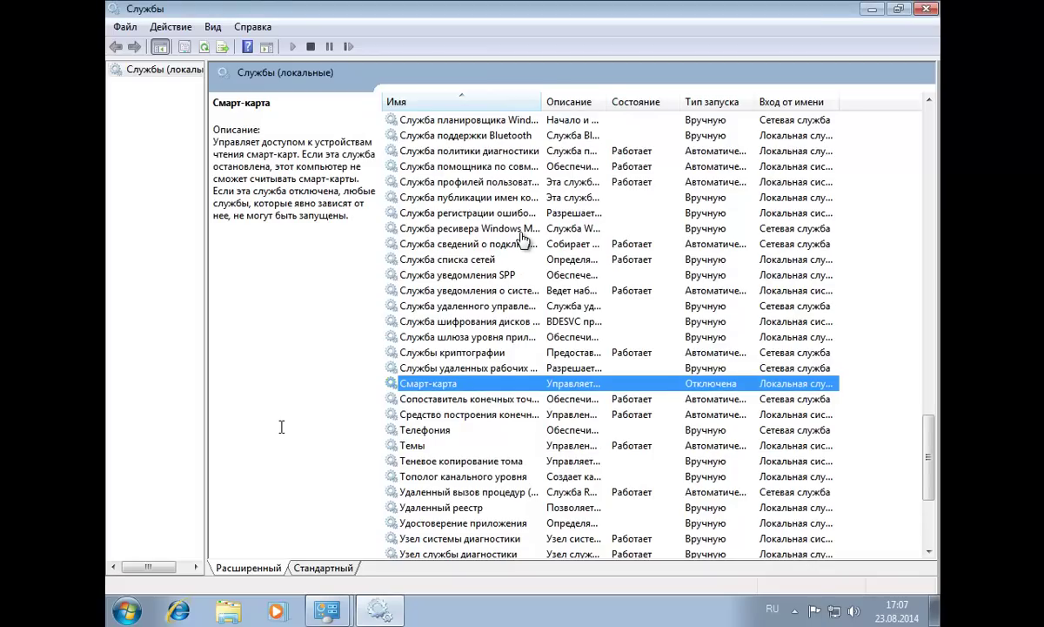
- Set the startup type of the Теневое копирование тома service to Отключена and apply the change
{"action": "scroll", "coordinate": [522, 237], "scroll_direction": "down", "scroll_amount": 2}
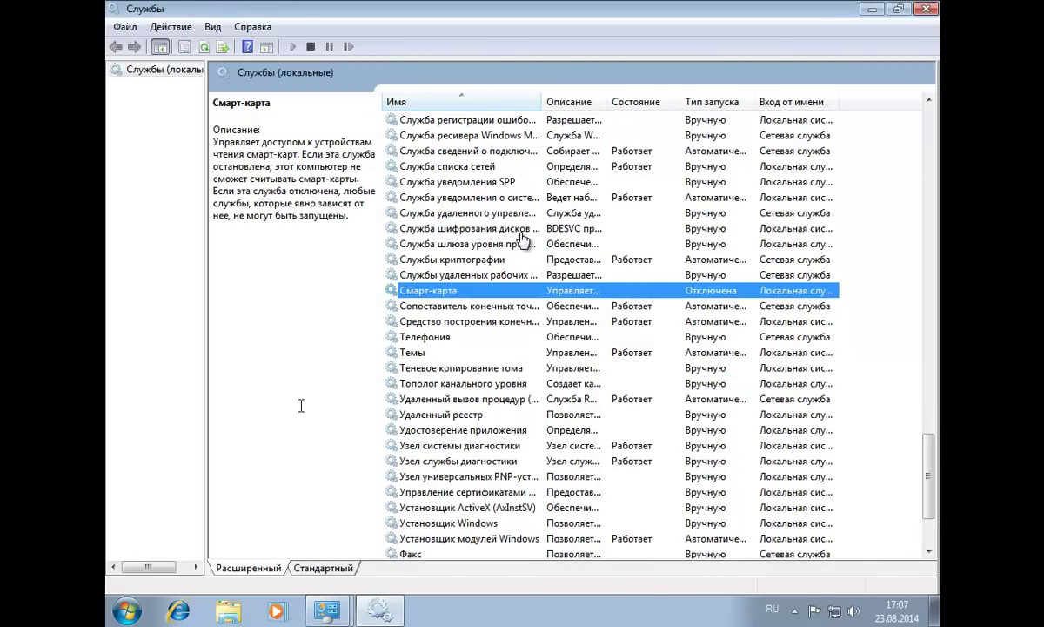
{"action": "double_click", "coordinate": [477, 372]}
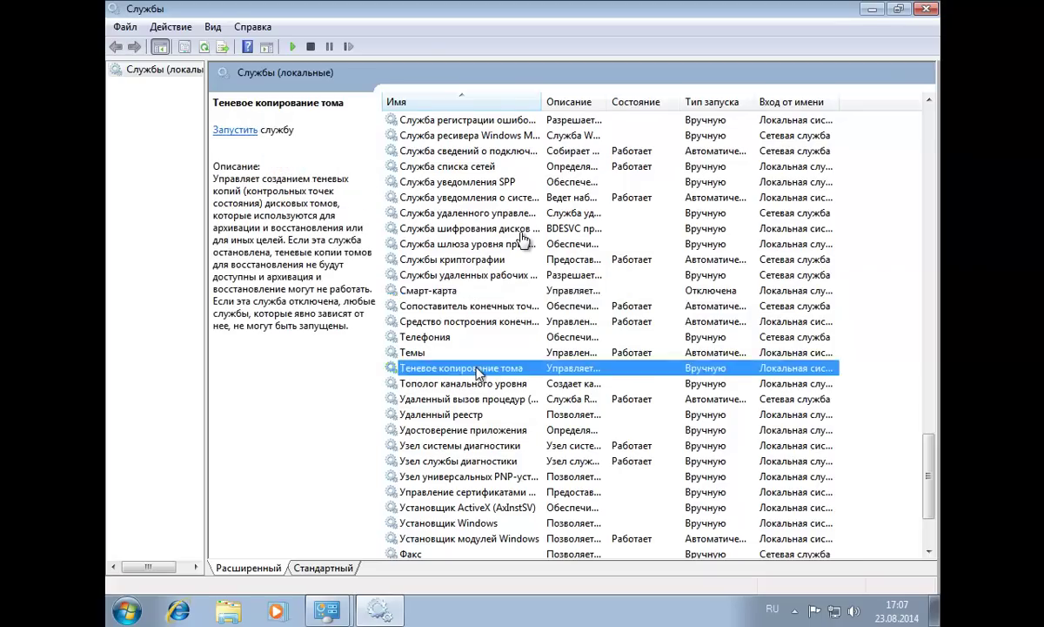
{"action": "left_click", "coordinate": [648, 293]}
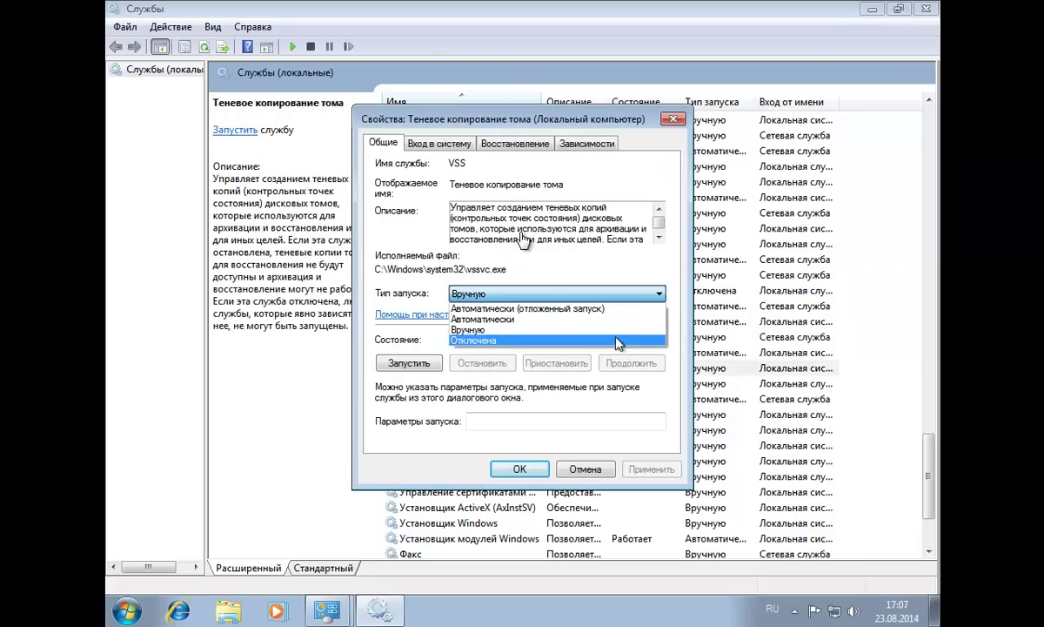
{"action": "left_click", "coordinate": [619, 340]}
{"action": "left_click", "coordinate": [651, 468]}
{"action": "left_click", "coordinate": [519, 469]}
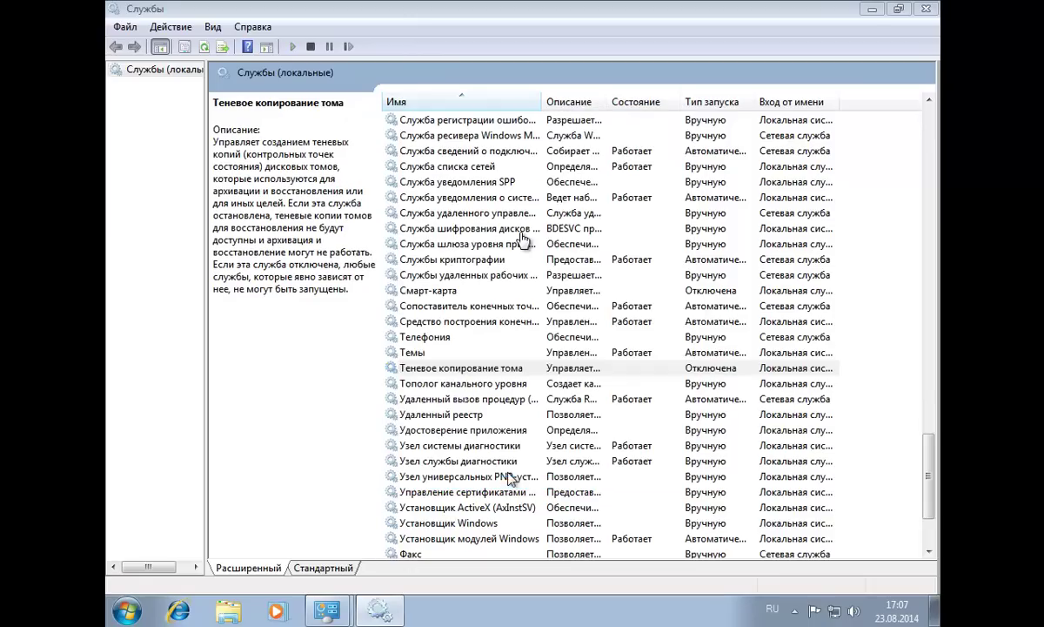
- Look through the rest of the services list and close the Службы and Администрирование windows
{"action": "scroll", "coordinate": [345, 429], "scroll_direction": "down", "scroll_amount": 1}
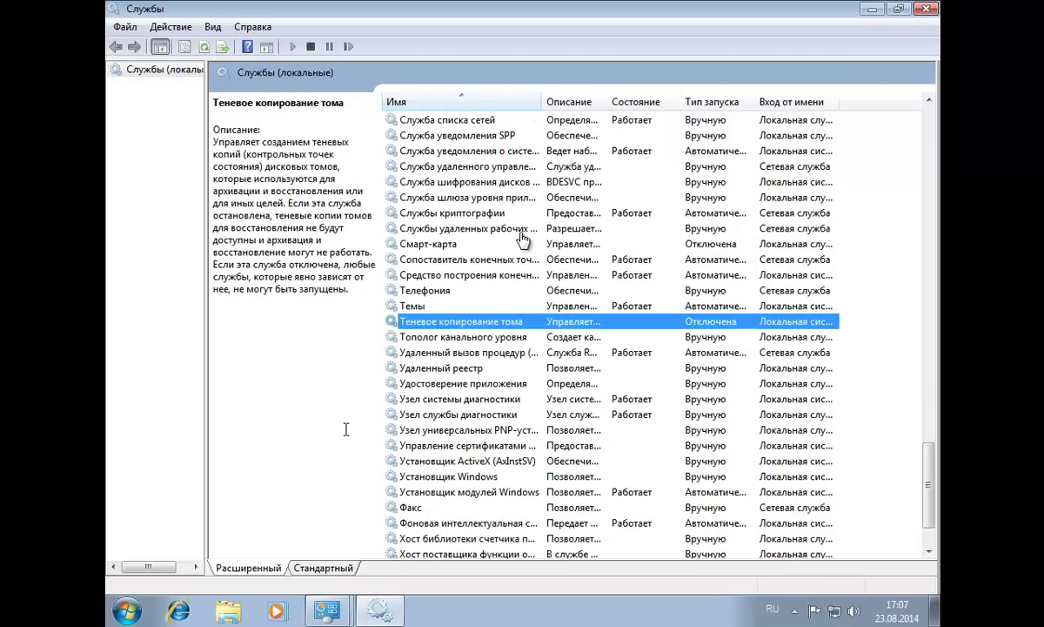
{"action": "scroll", "coordinate": [522, 237], "scroll_direction": "down", "scroll_amount": 2}
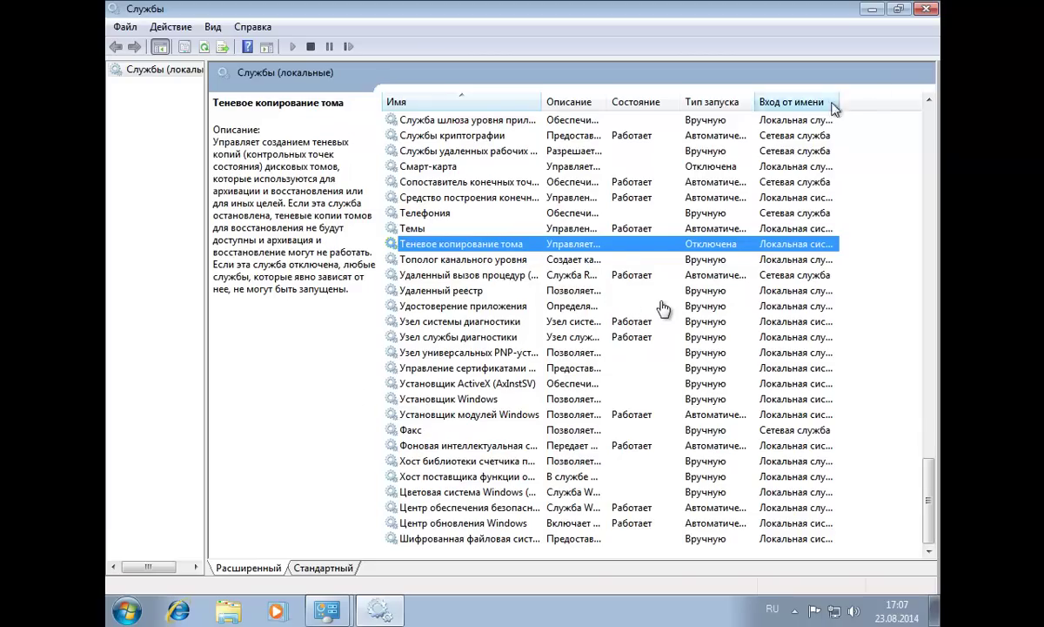
{"action": "left_click", "coordinate": [872, 9]}
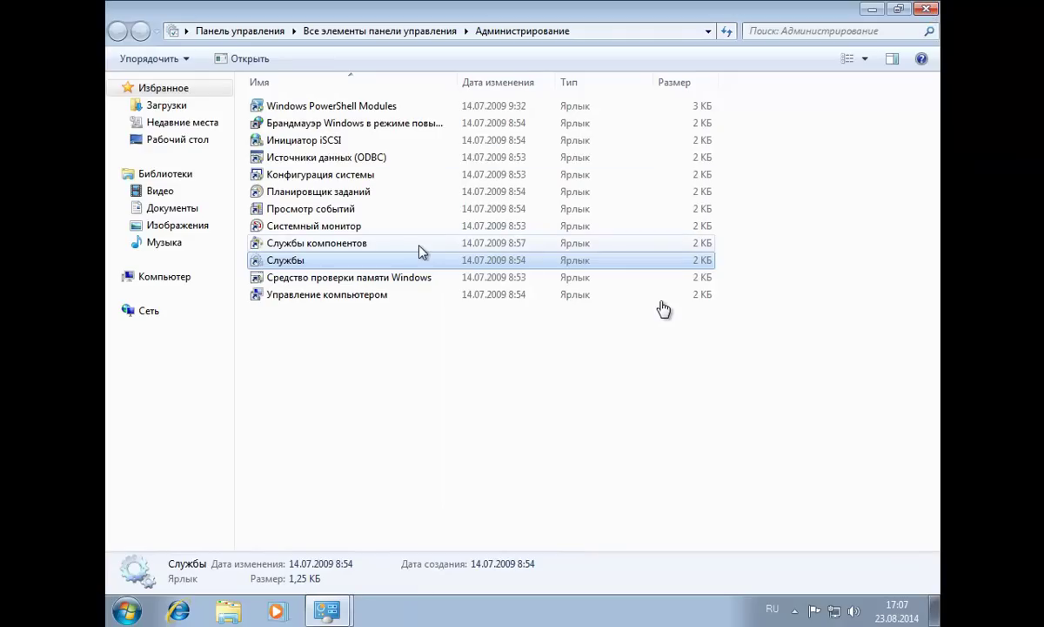
{"action": "left_click", "coordinate": [926, 10]}
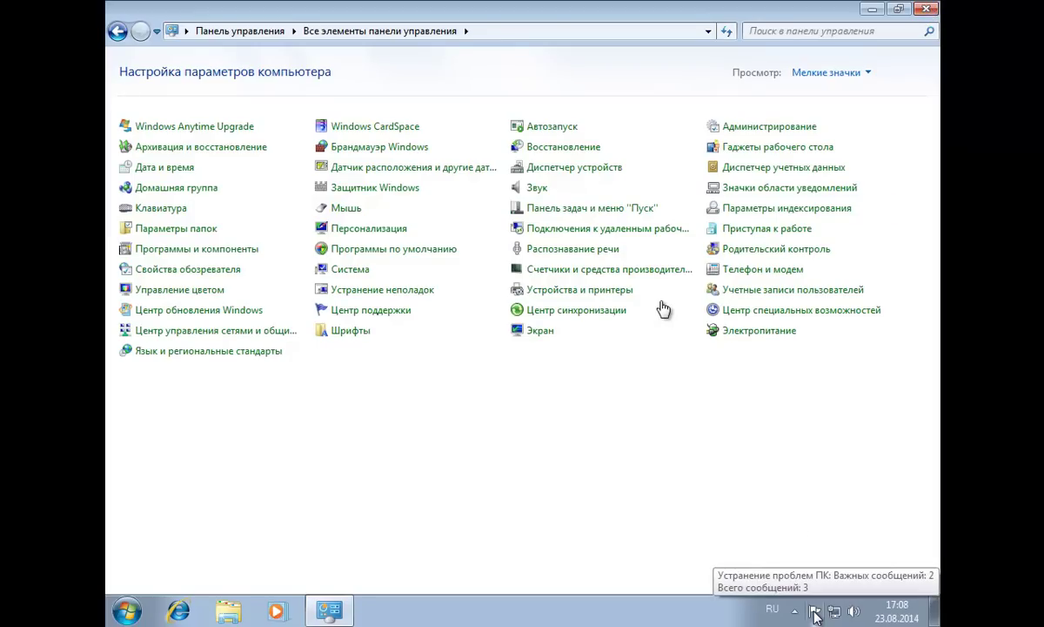
- Open Центр поддержки and stop its messages about antivirus protection, Центр обновления Windows and Windows backup
{"action": "right_click", "coordinate": [816, 615]}
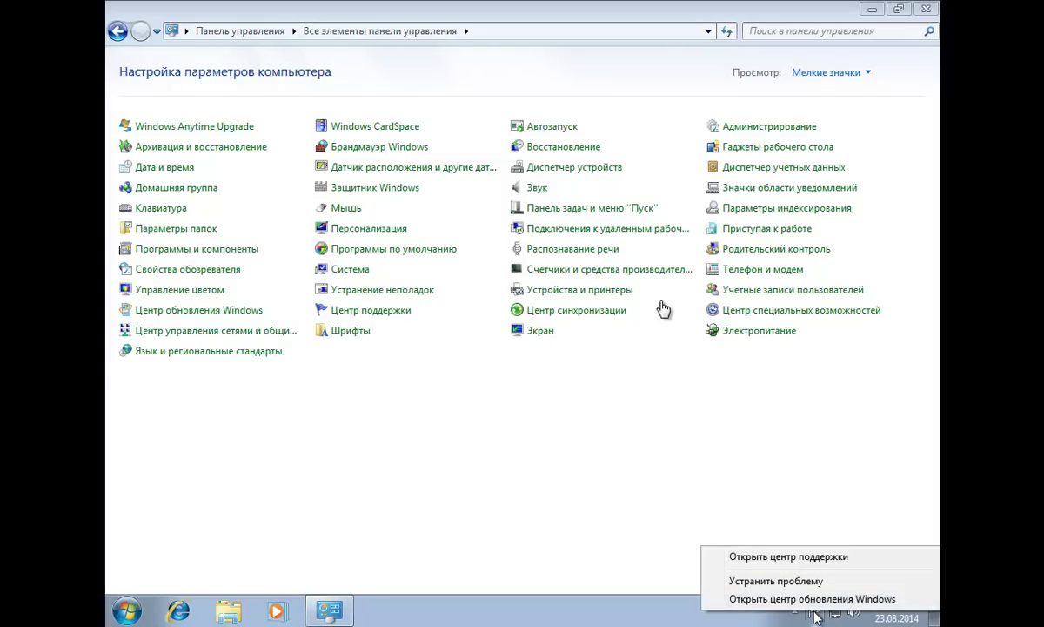
{"action": "key", "text": "Escape"}
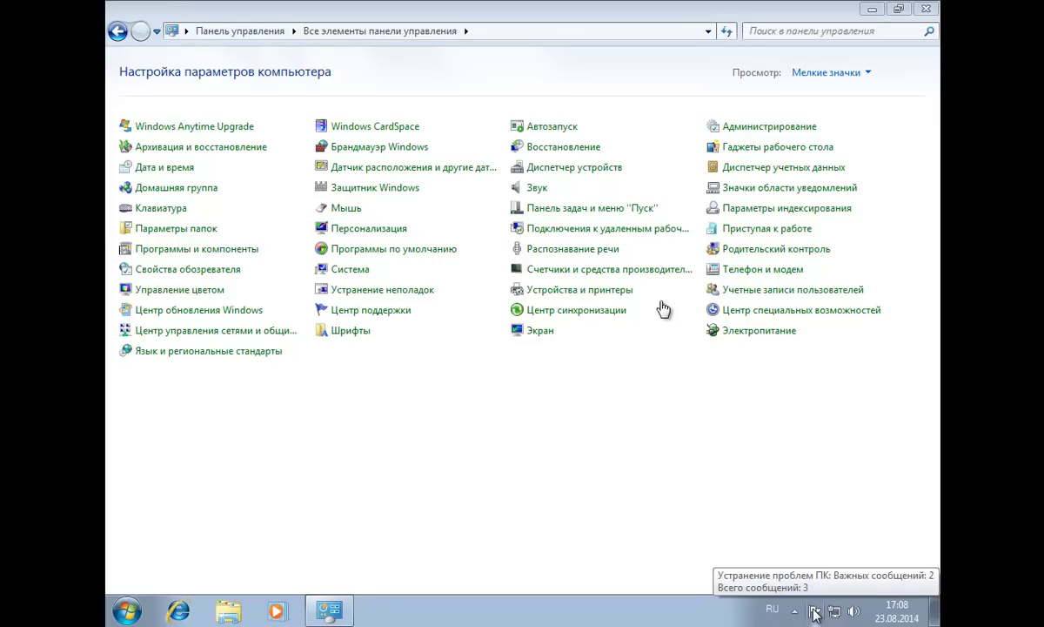
{"action": "right_click", "coordinate": [816, 615]}
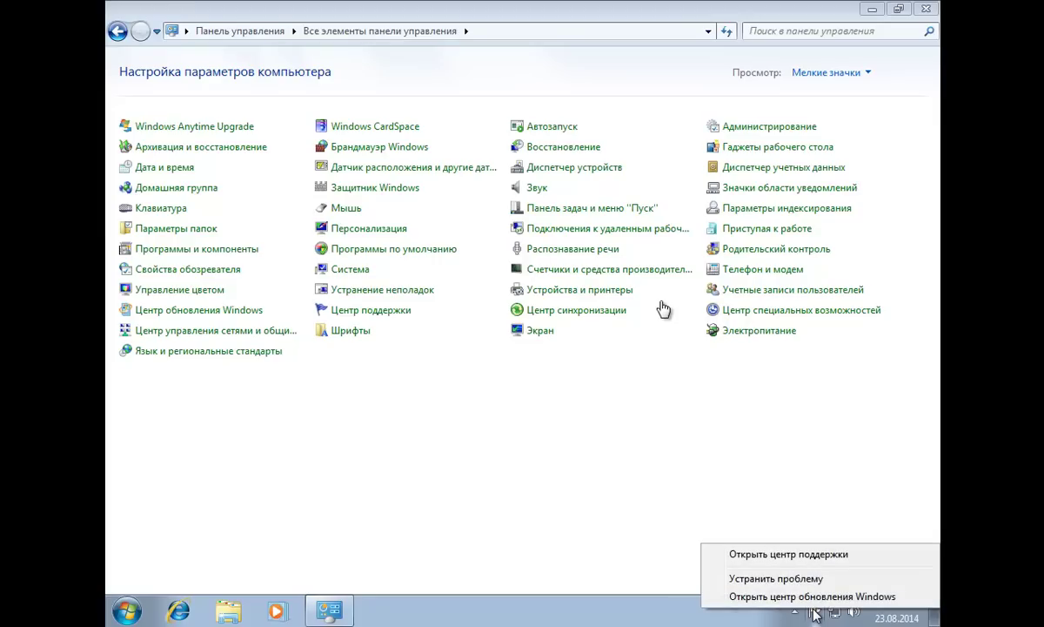
{"action": "left_click", "coordinate": [799, 554]}
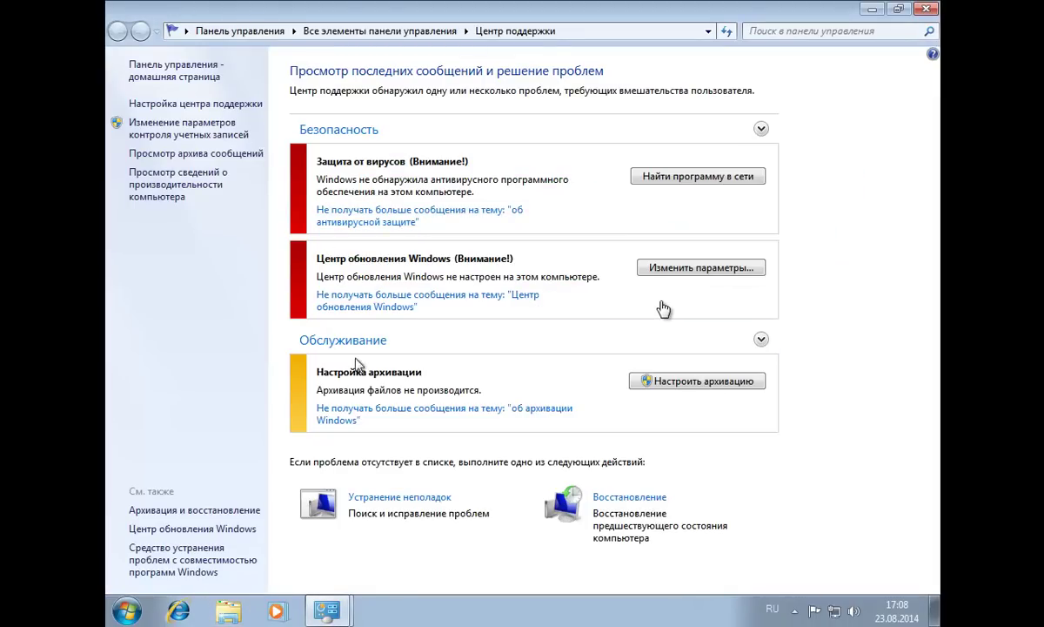
{"action": "left_click", "coordinate": [362, 224]}
{"action": "left_click", "coordinate": [434, 221]}
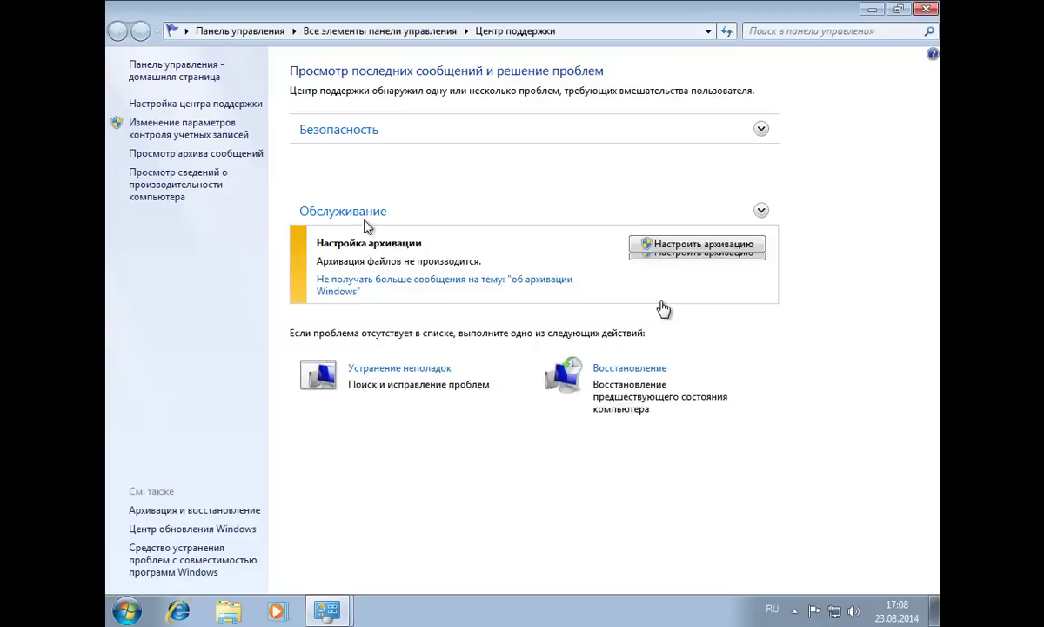
{"action": "left_click", "coordinate": [351, 239]}
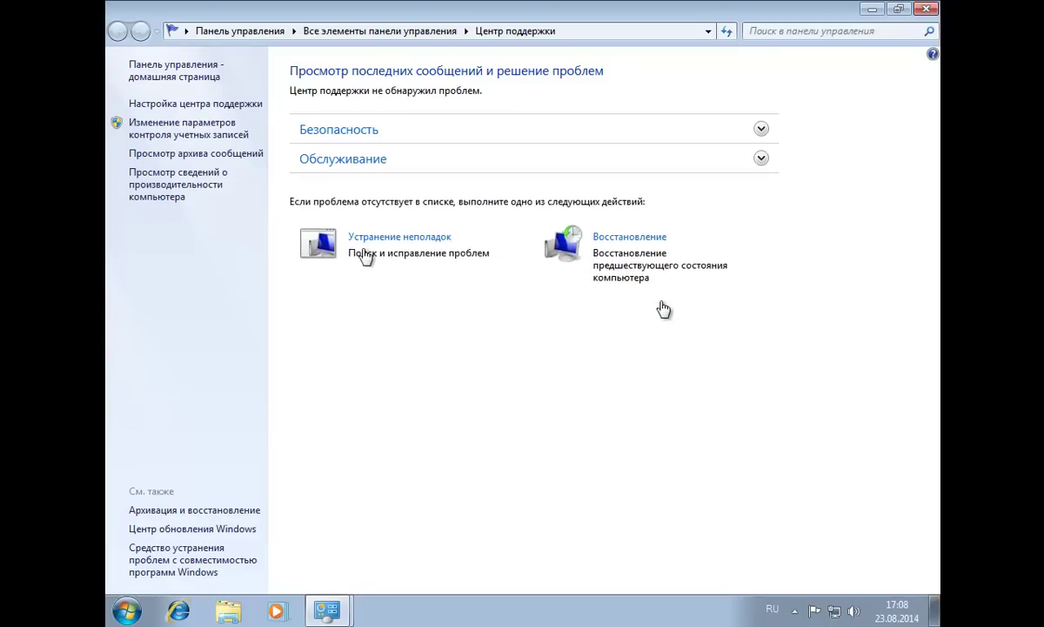
- Turn off the remaining Центр поддержки messages: Параметры безопасности Интернета, Сетевой брандмауэр, Защита от шпионских программ, Контроль учетных записей, Проверка на наличие обновлений and Устранение неполадок Windows
{"action": "left_click", "coordinate": [165, 105]}
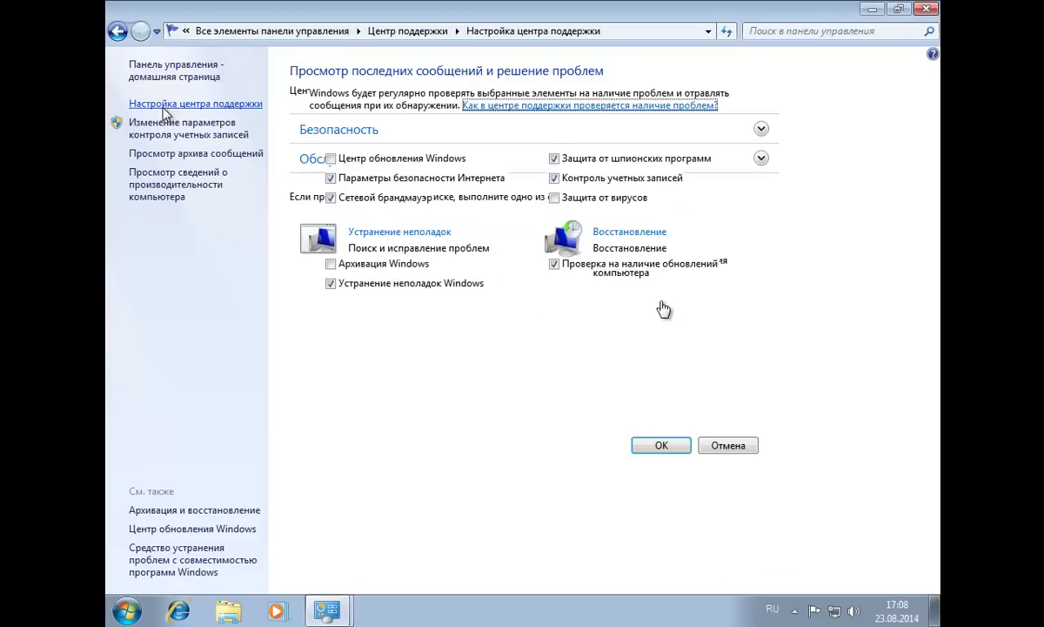
{"action": "left_click", "coordinate": [331, 179]}
{"action": "left_click", "coordinate": [331, 198]}
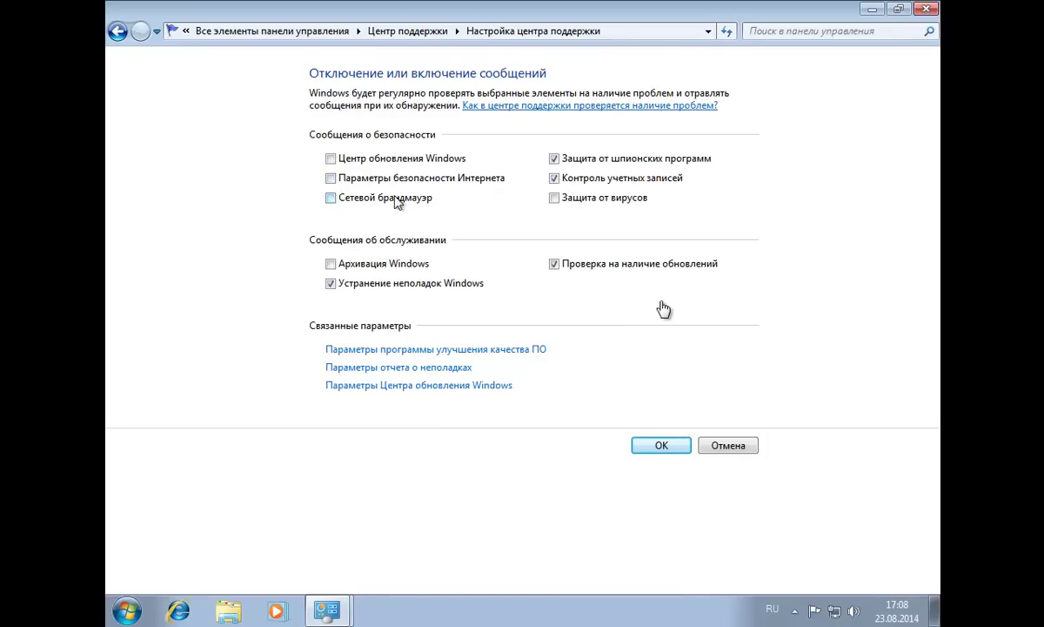
{"action": "left_click", "coordinate": [554, 159]}
{"action": "left_click", "coordinate": [554, 178]}
{"action": "left_click", "coordinate": [555, 263]}
{"action": "left_click", "coordinate": [330, 283]}
{"action": "left_click", "coordinate": [640, 444]}
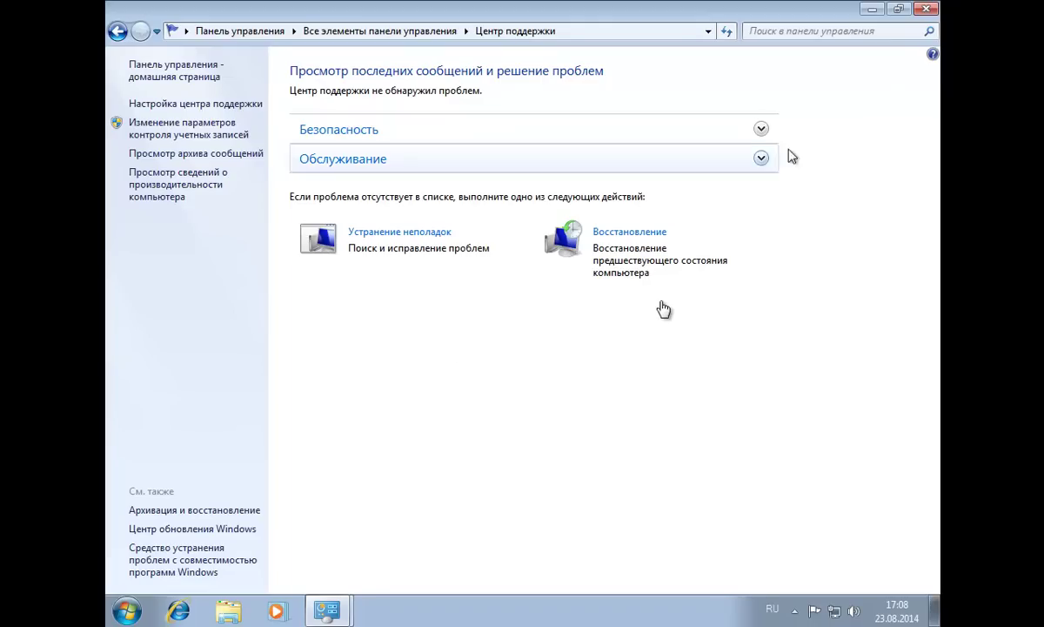
{"action": "key", "text": "BackSpace"}
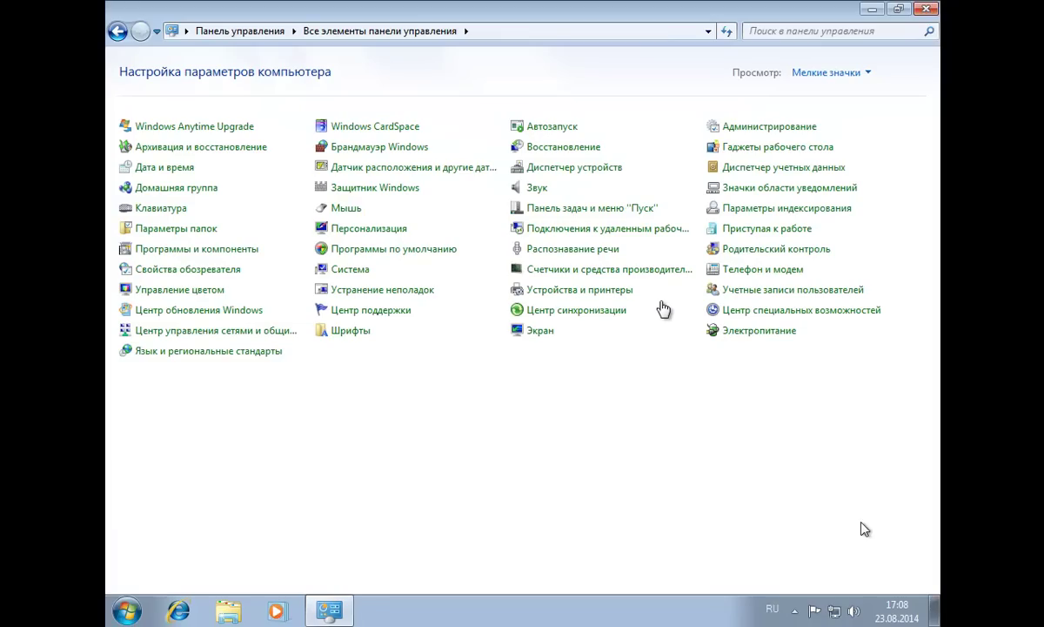
- Set Центр обновления Windows to Не проверять наличие обновлений (не рекомендуется), disallow update installation by all users and save the settings
{"action": "right_click", "coordinate": [813, 610]}
{"action": "left_click", "coordinate": [793, 600]}
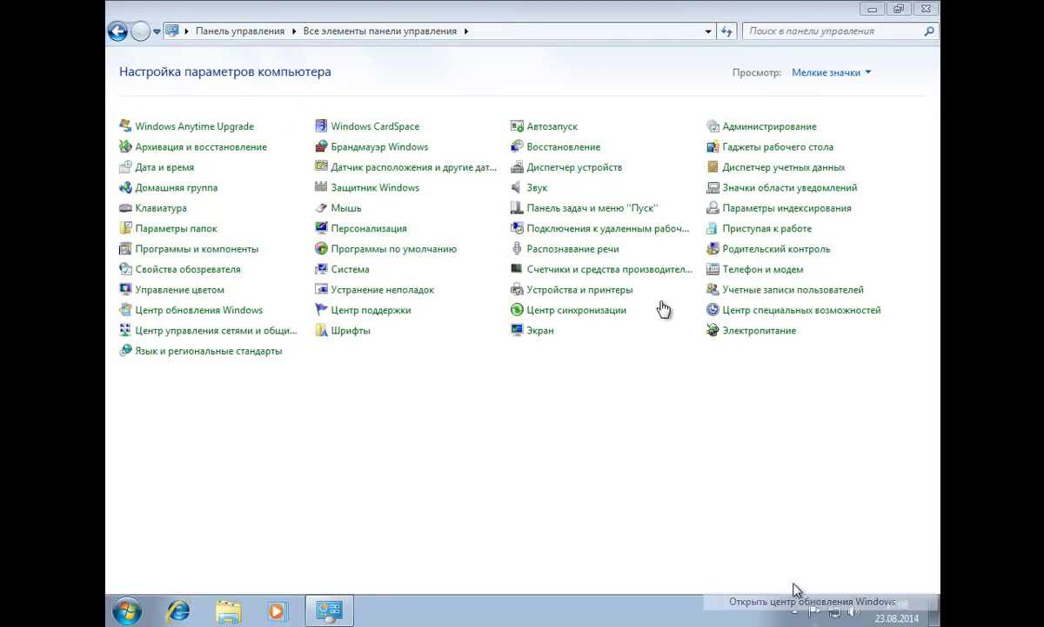
{"action": "left_click", "coordinate": [609, 225]}
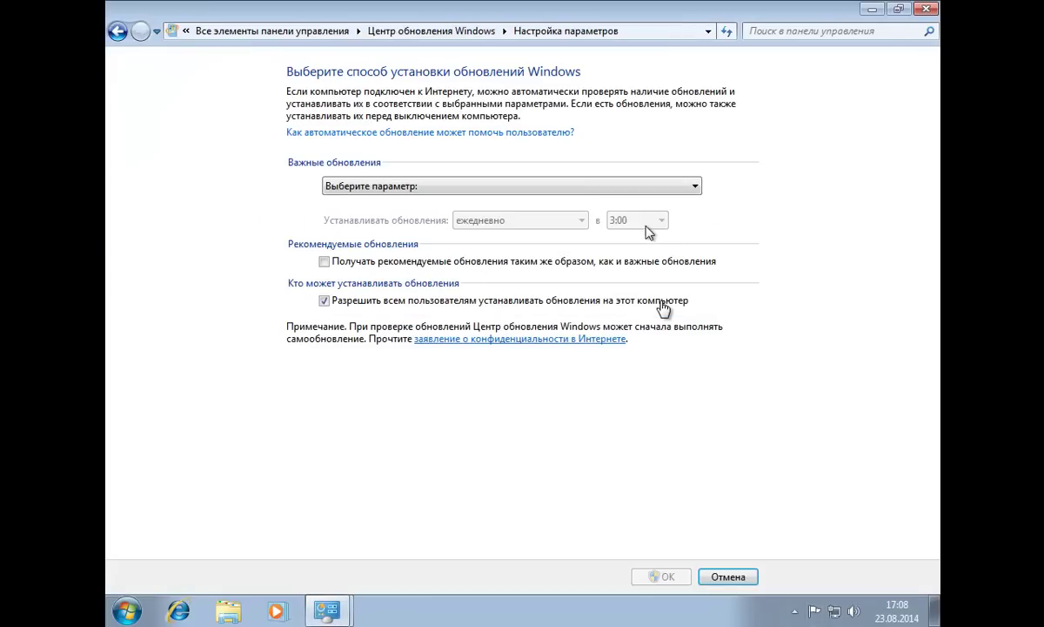
{"action": "left_click", "coordinate": [695, 186]}
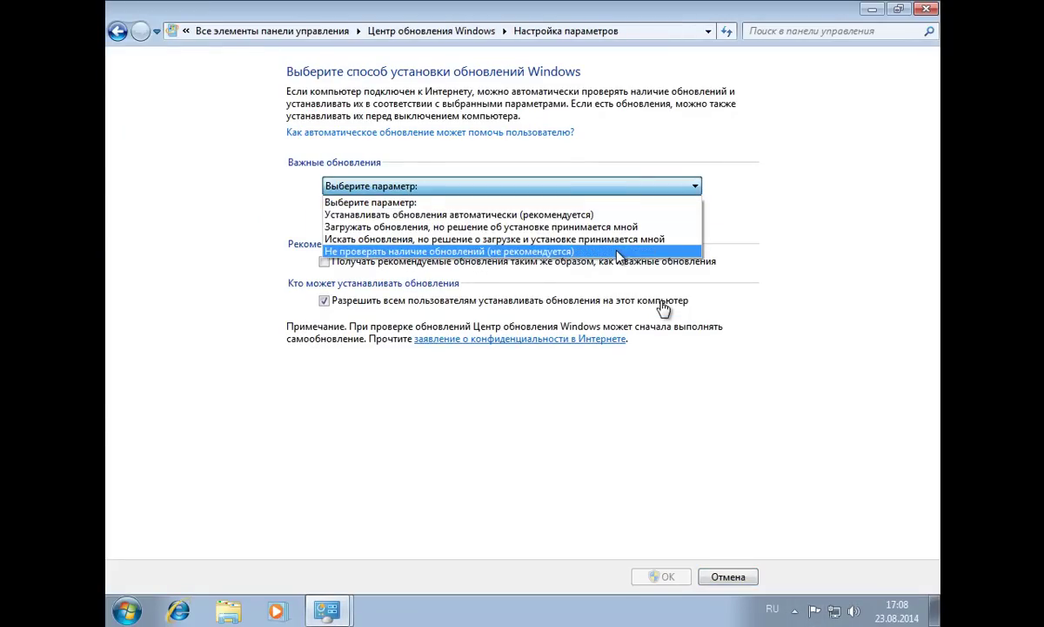
{"action": "left_click", "coordinate": [578, 246]}
{"action": "left_click", "coordinate": [324, 300]}
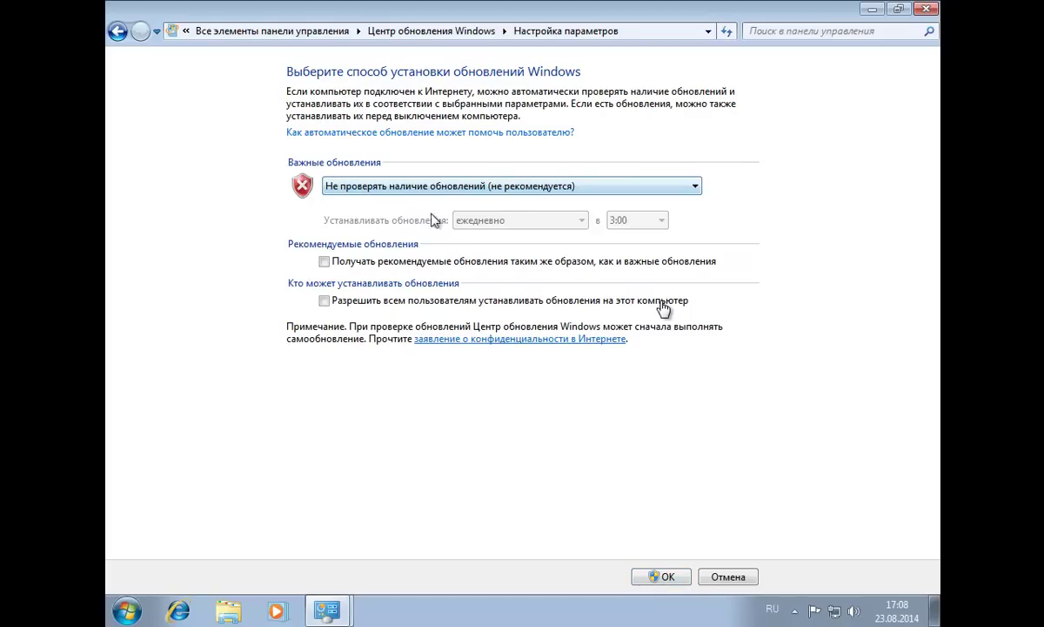
{"action": "left_click", "coordinate": [659, 576]}
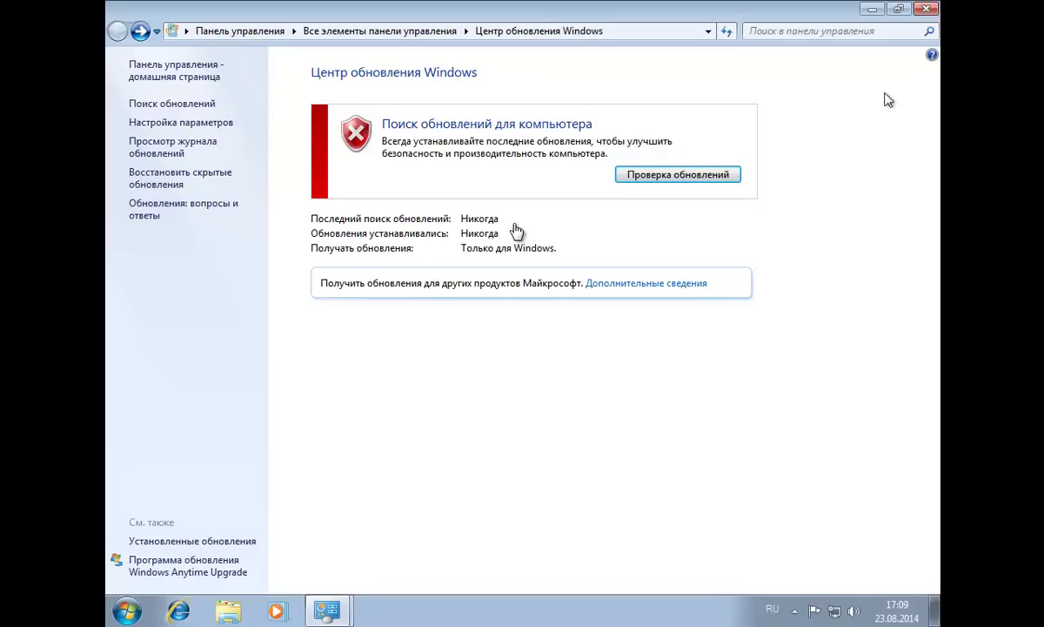
- Check the Брандмауэр Windows status page, return to Панель управления and close it
{"action": "key", "text": "alt+Up"}
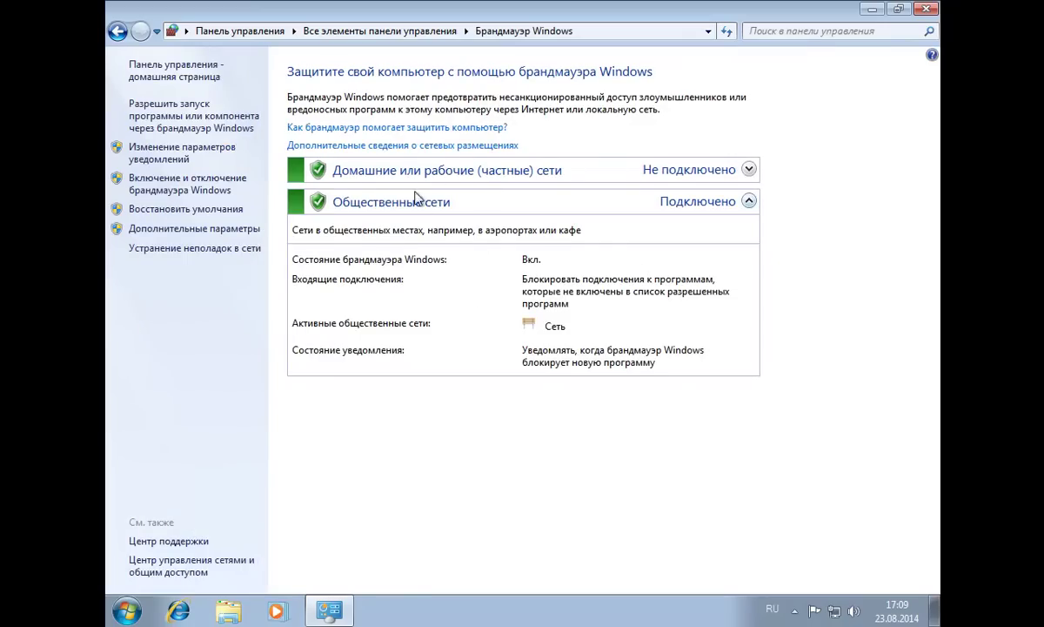
{"action": "left_click", "coordinate": [118, 32]}
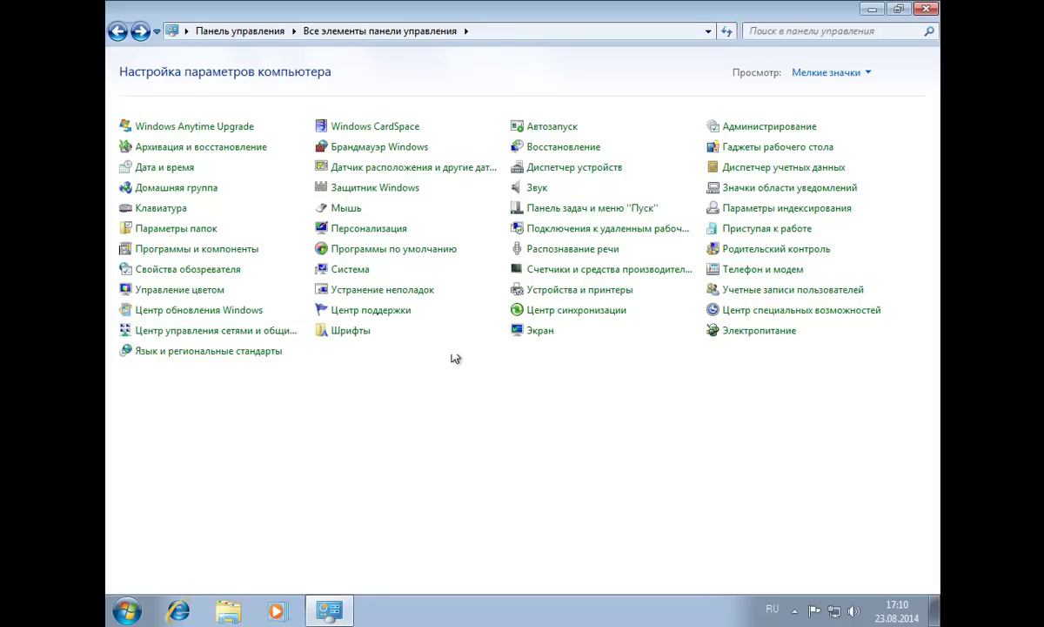
{"action": "left_click", "coordinate": [927, 11]}
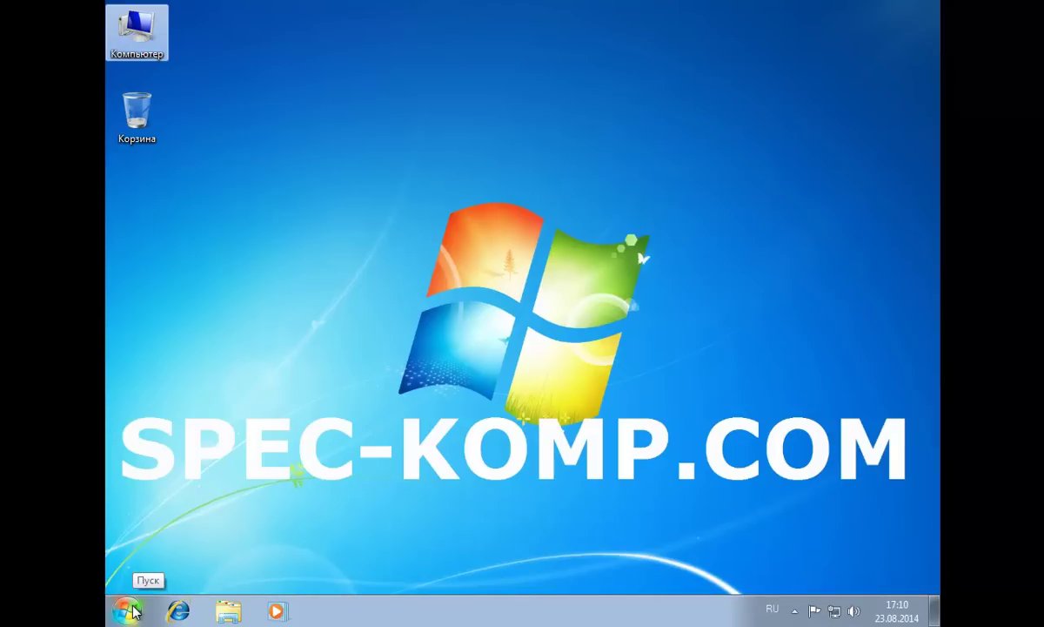
- Launch Internet Explorer, postpone its first-run setup and close the start pages, leaving a single new tab
{"action": "left_click", "coordinate": [178, 611]}
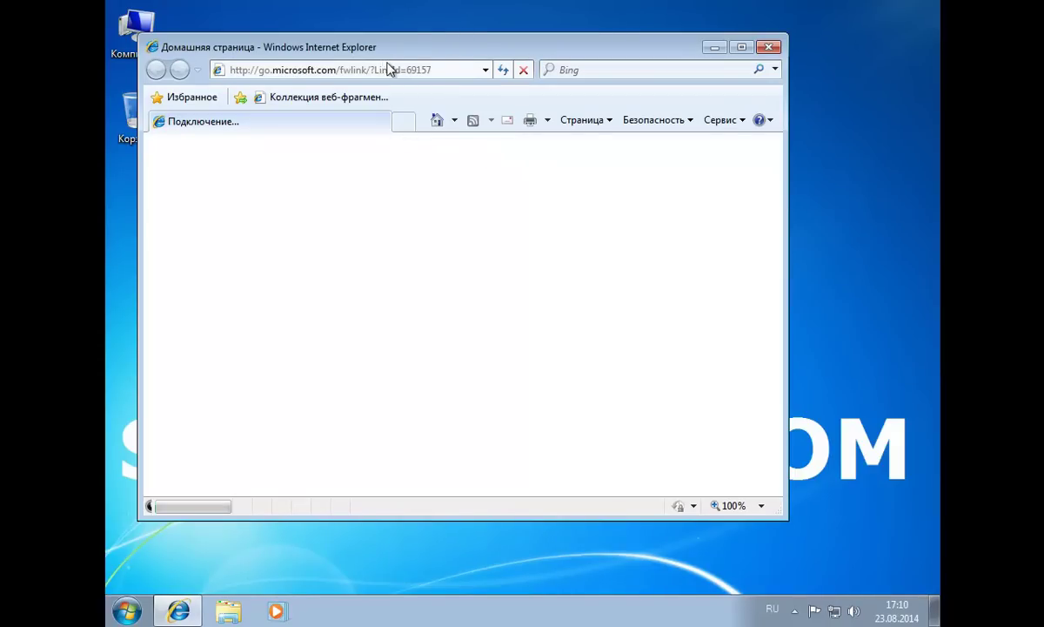
{"action": "left_click", "coordinate": [409, 126]}
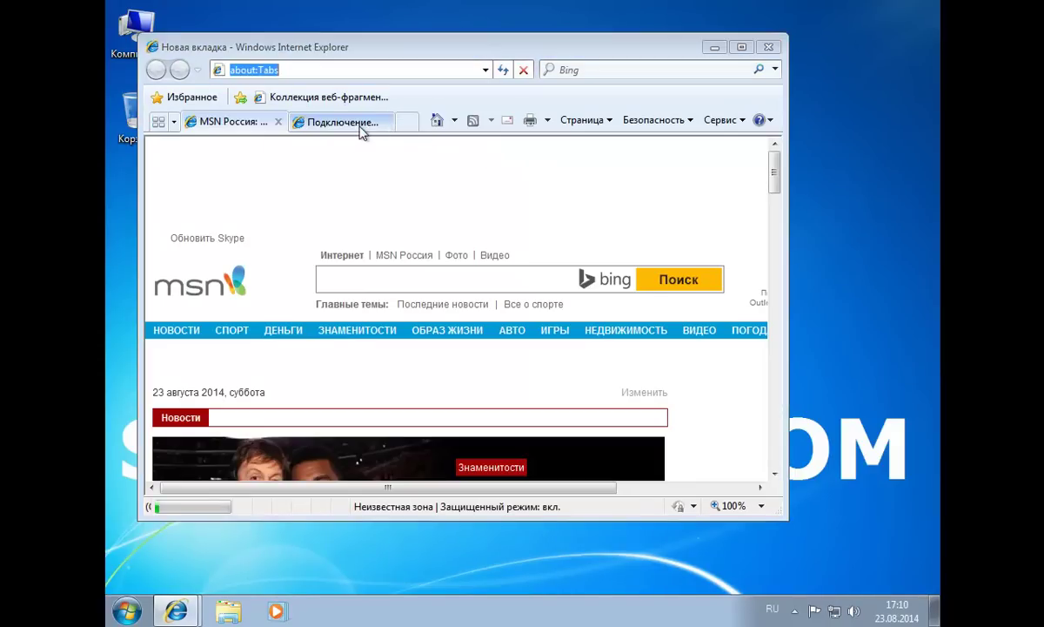
{"action": "left_click", "coordinate": [595, 484]}
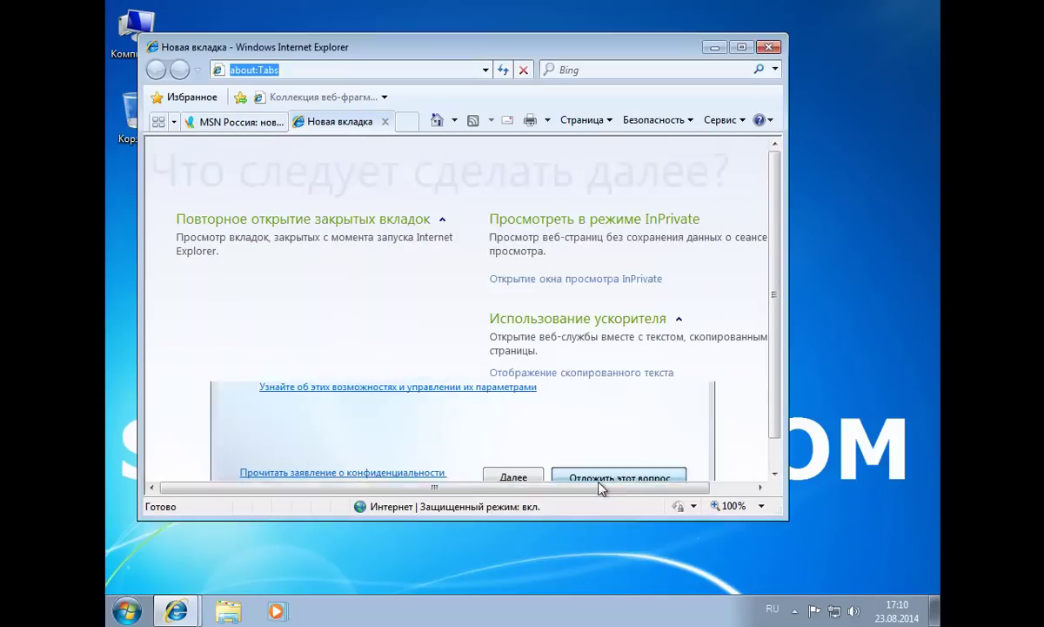
{"action": "left_click", "coordinate": [296, 122]}
{"action": "left_click", "coordinate": [315, 124]}
{"action": "left_click", "coordinate": [274, 124]}
{"action": "left_click", "coordinate": [279, 125]}
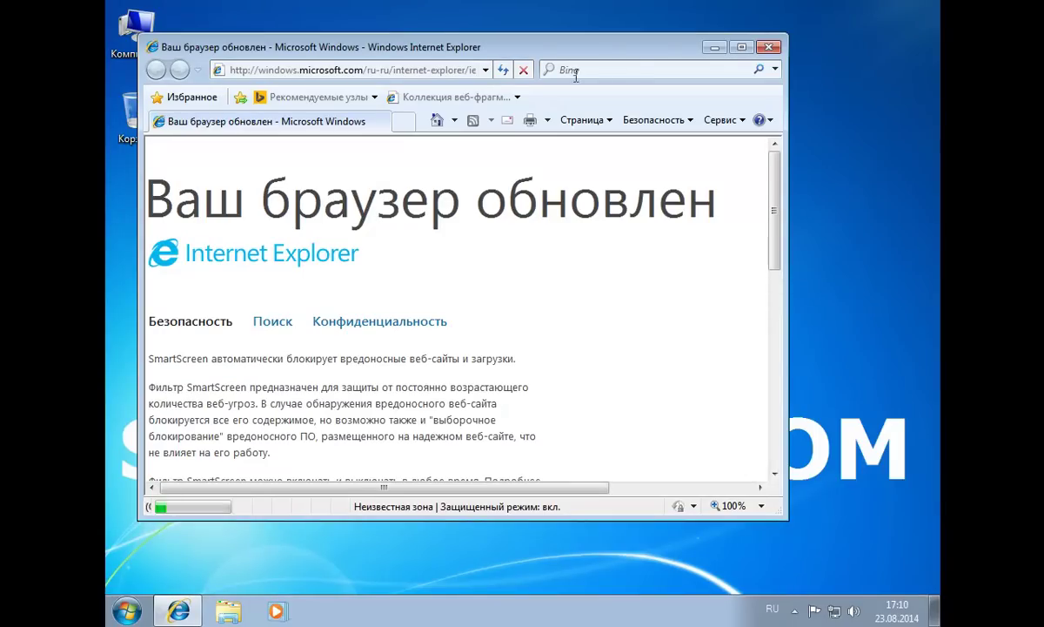
{"action": "left_click", "coordinate": [401, 125]}
{"action": "left_click", "coordinate": [276, 124]}
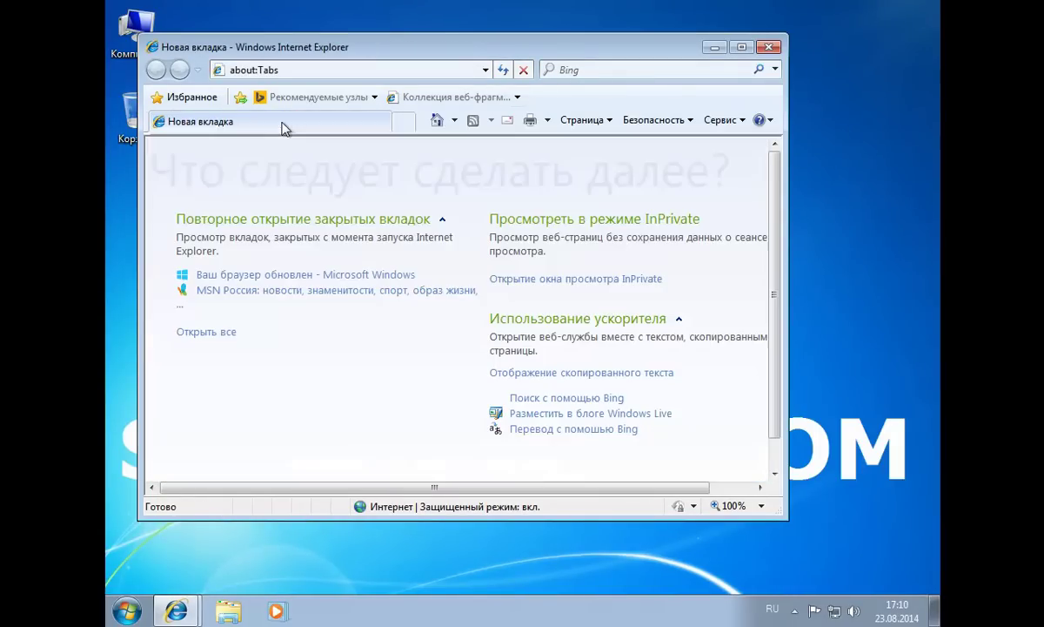
- Search Bing for "спец комп" and open the spec-komp.com result
{"action": "left_click", "coordinate": [578, 71]}
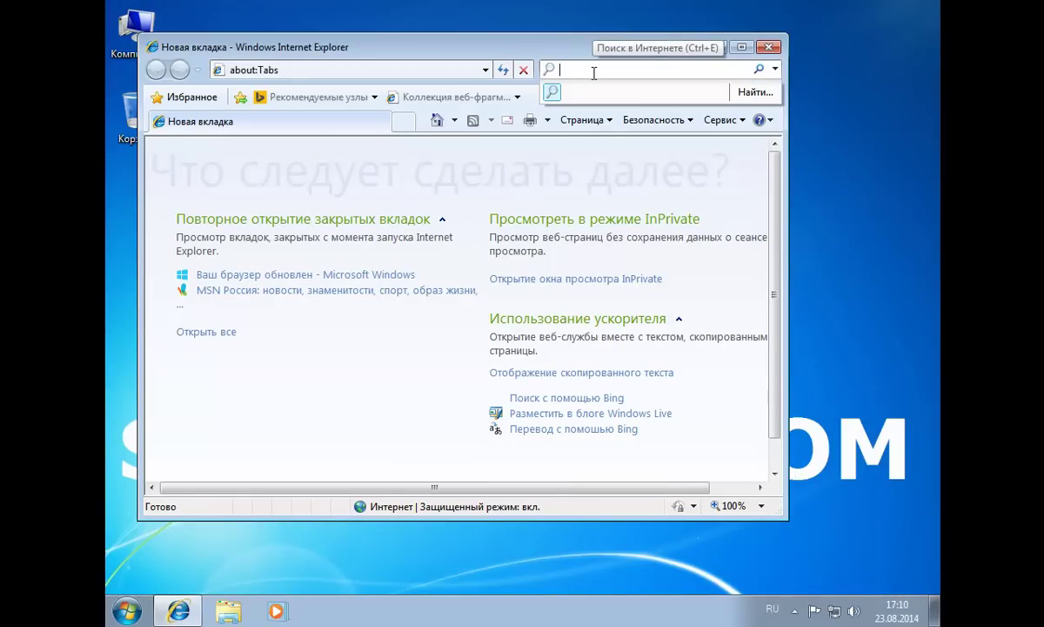
{"action": "type", "text": "спец"}
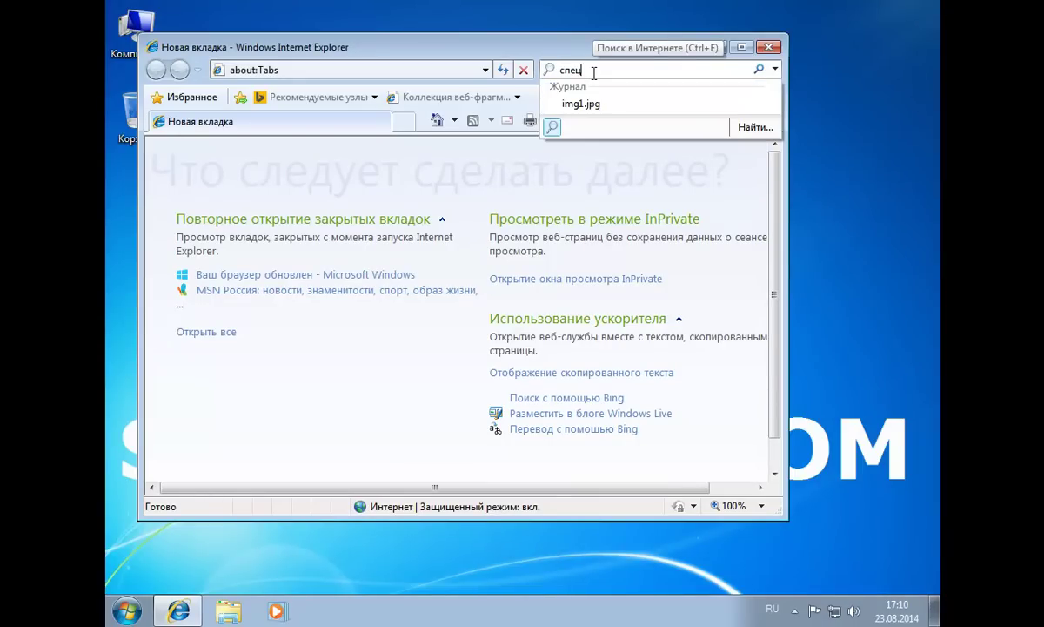
{"action": "type", "text": " комп"}
{"action": "key", "text": "Return"}
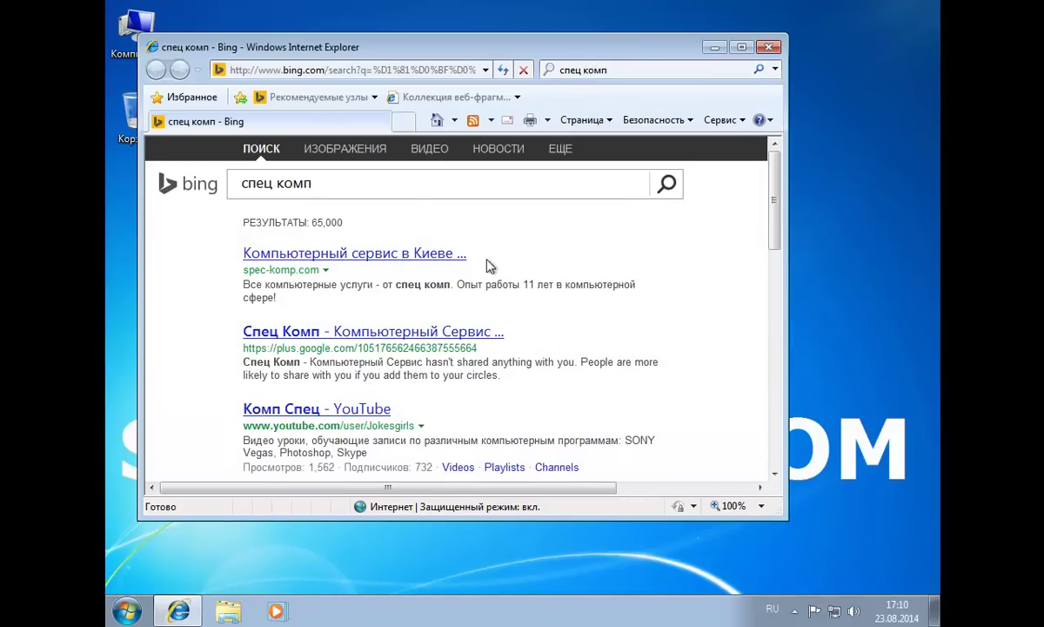
{"action": "left_click", "coordinate": [417, 252]}
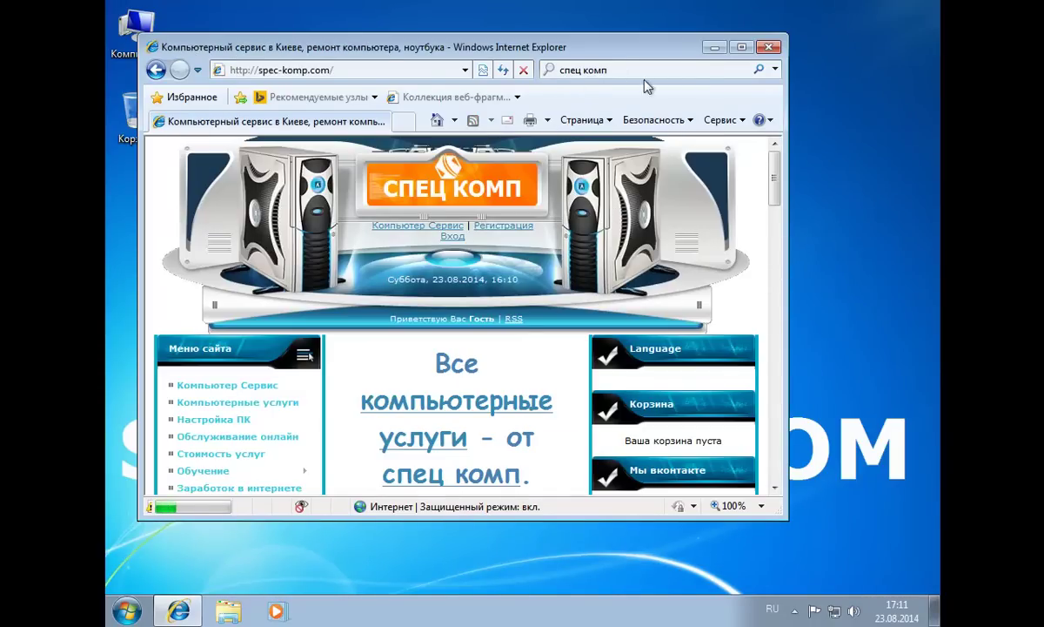
- Open the Скачать бесплатно section of spec-komp.com, close the original site window and open the Яндекс браузер скачать entry
{"action": "scroll", "coordinate": [202, 458], "scroll_direction": "down", "scroll_amount": 1}
{"action": "left_click", "coordinate": [209, 467]}
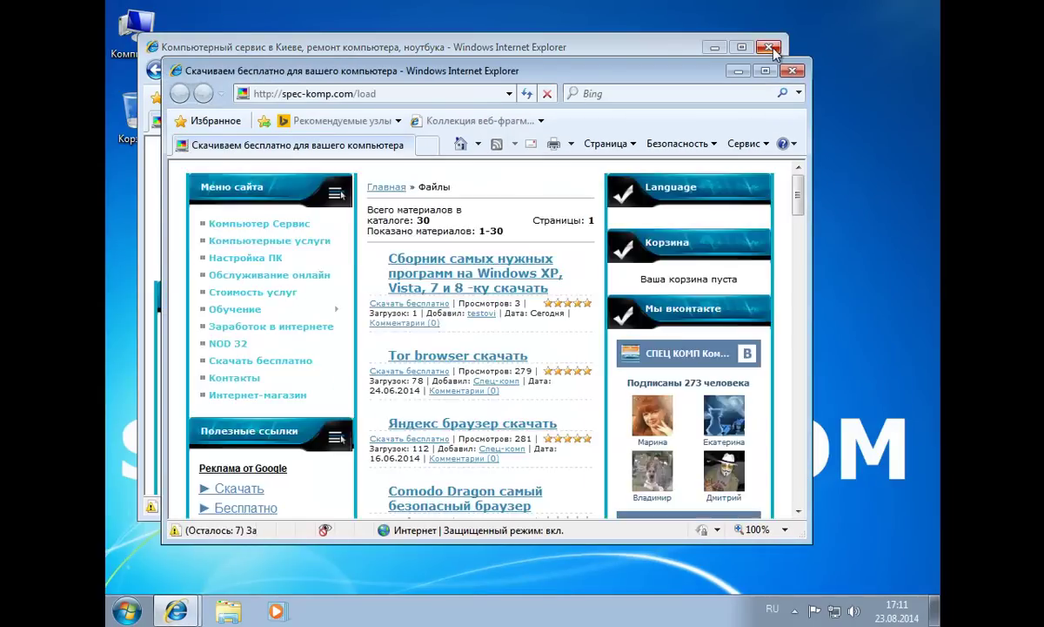
{"action": "left_click", "coordinate": [769, 47]}
{"action": "mouse_move", "coordinate": [799, 198]}
{"action": "left_mouse_down"}
{"action": "mouse_move", "coordinate": [802, 411]}
{"action": "mouse_move", "coordinate": [805, 213]}
{"action": "left_mouse_up"}
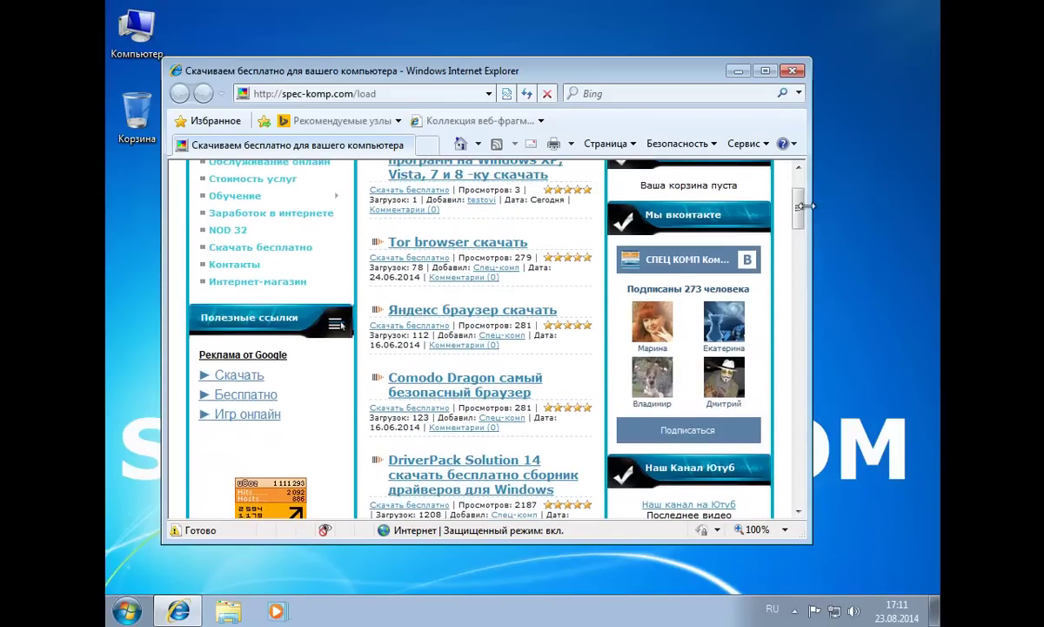
{"action": "left_click", "coordinate": [420, 315]}
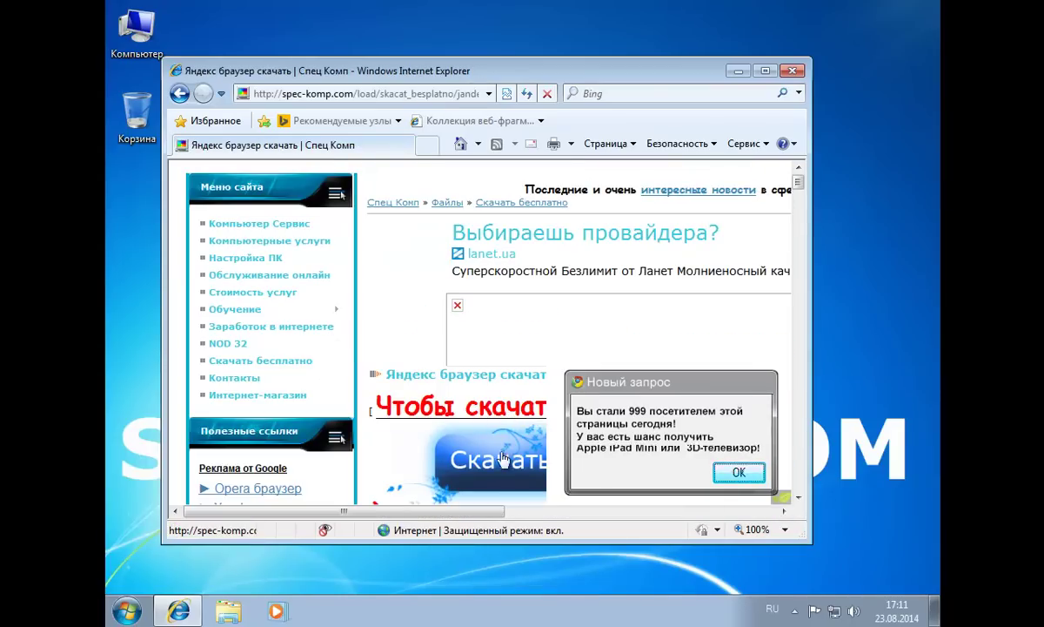
- Download 48_Yandex.rar from the Яндекс браузер page and save it to Рабочий стол
{"action": "left_click", "coordinate": [476, 468]}
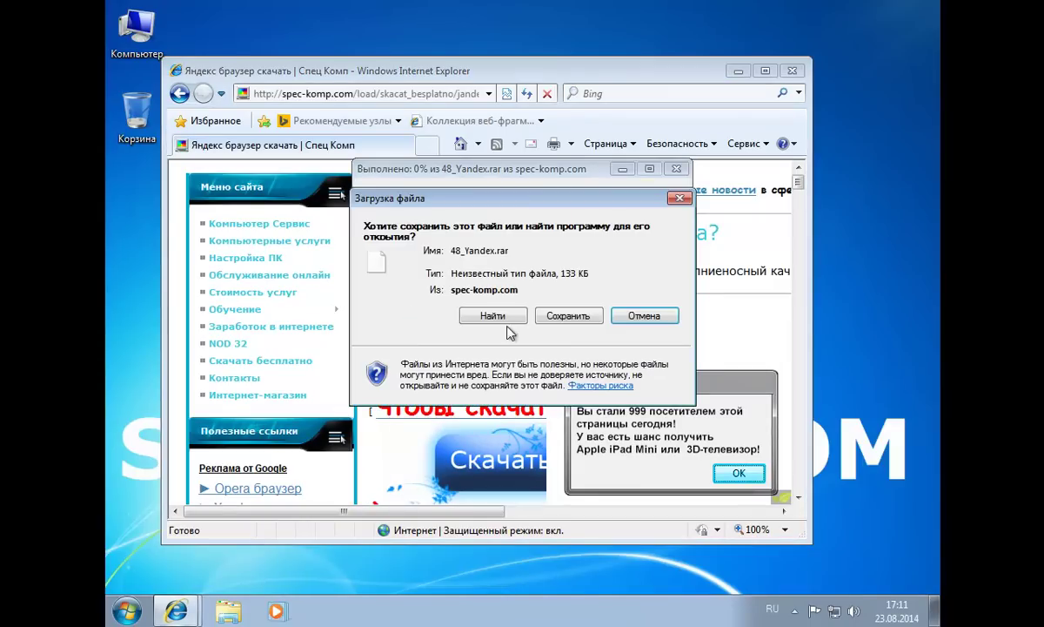
{"action": "left_click", "coordinate": [560, 318]}
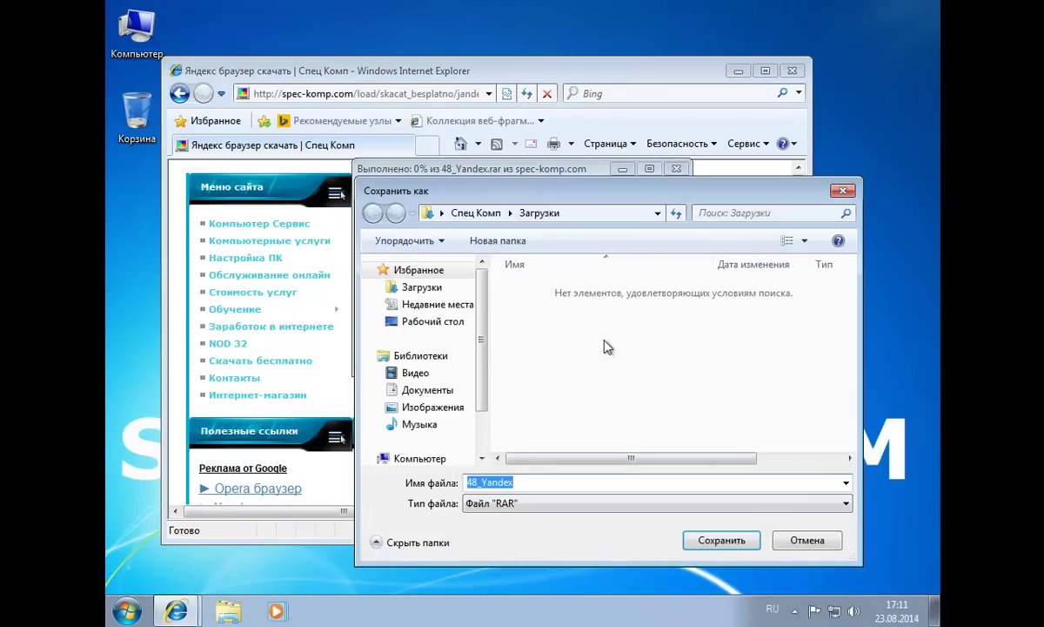
{"action": "left_click", "coordinate": [426, 321]}
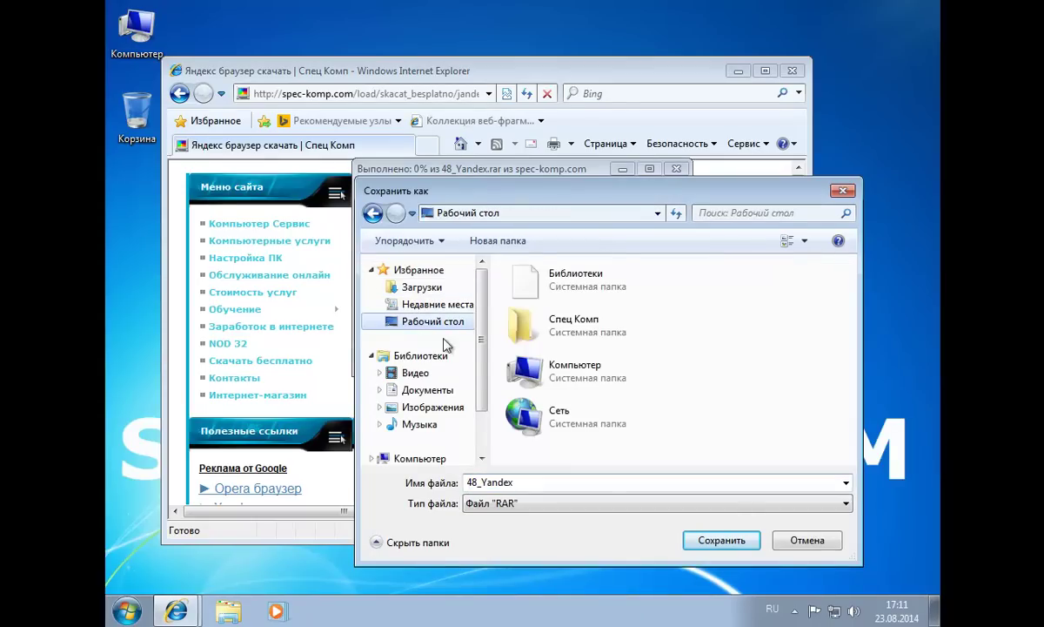
{"action": "left_click", "coordinate": [747, 541]}
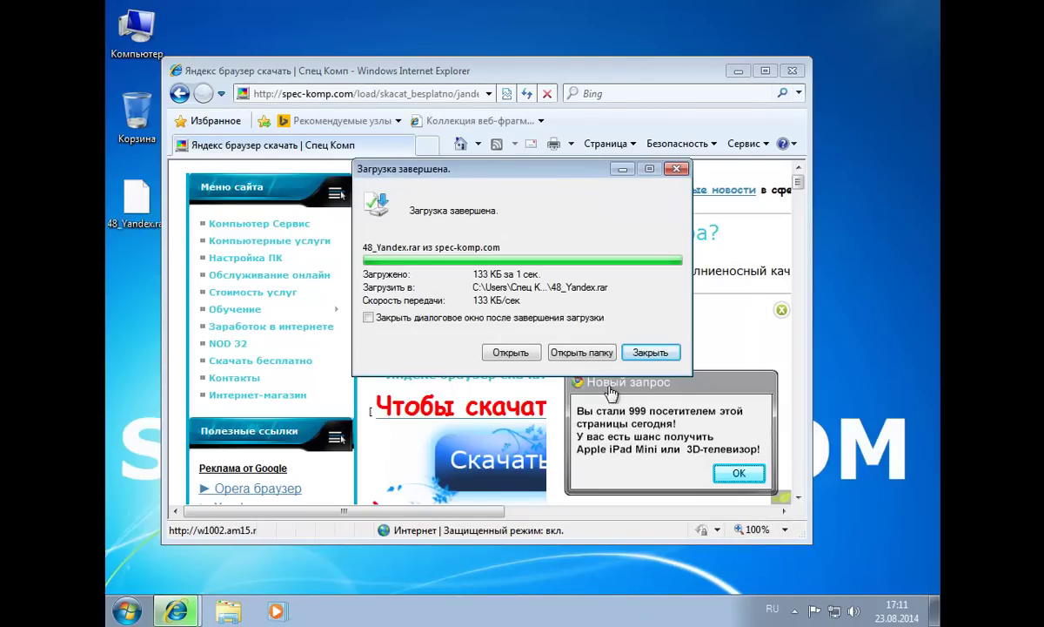
- Run the downloaded Yandex installer, clear the default browser and anonymous statistics options, and start the installation
{"action": "left_click", "coordinate": [522, 355]}
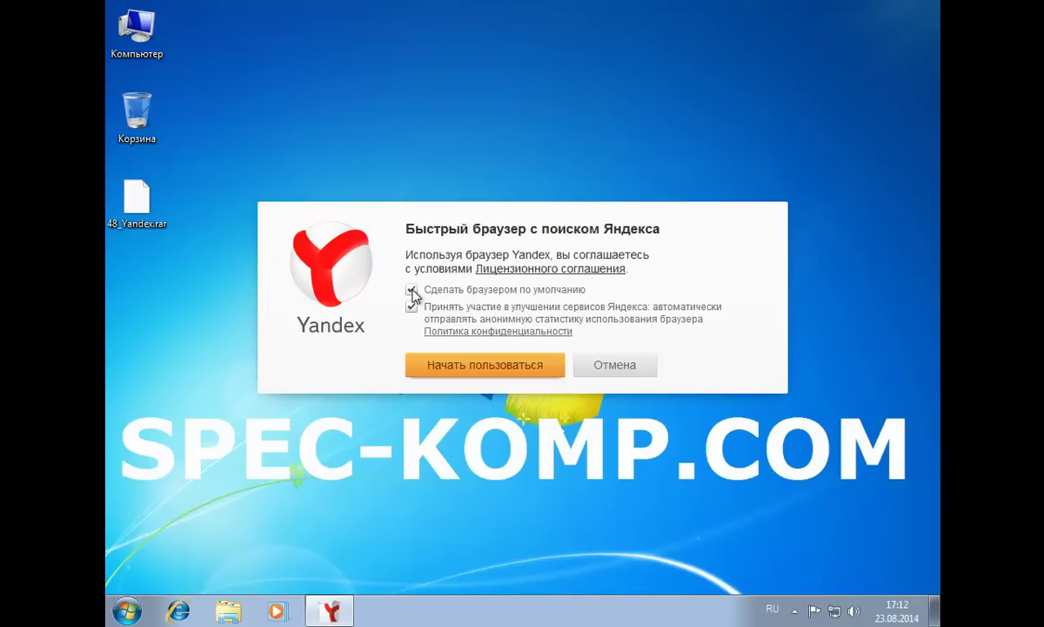
{"action": "left_click", "coordinate": [412, 290]}
{"action": "left_click", "coordinate": [412, 307]}
{"action": "left_click", "coordinate": [495, 367]}
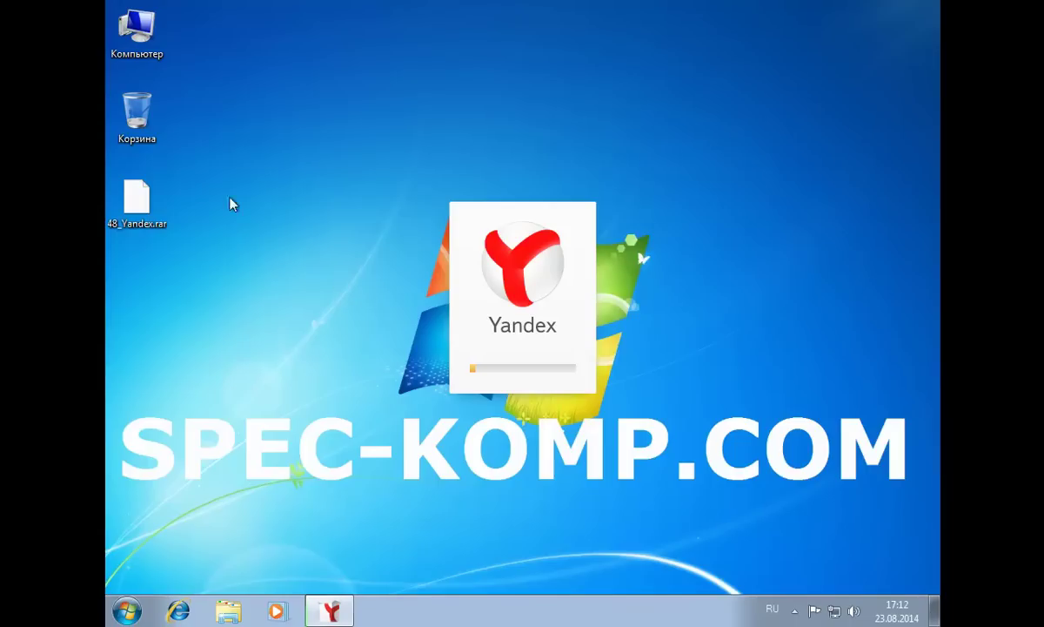
- Permanently delete 48_Yandex.rar from the desktop
{"action": "left_click", "coordinate": [139, 214]}
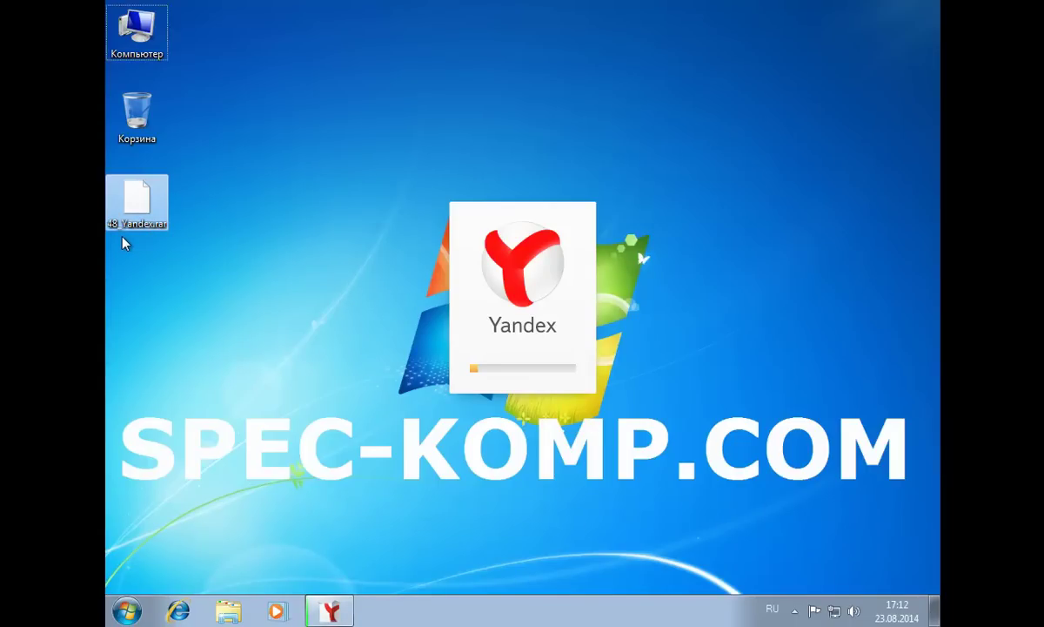
{"action": "key", "text": "shift+Delete"}
{"action": "key", "text": "Return"}
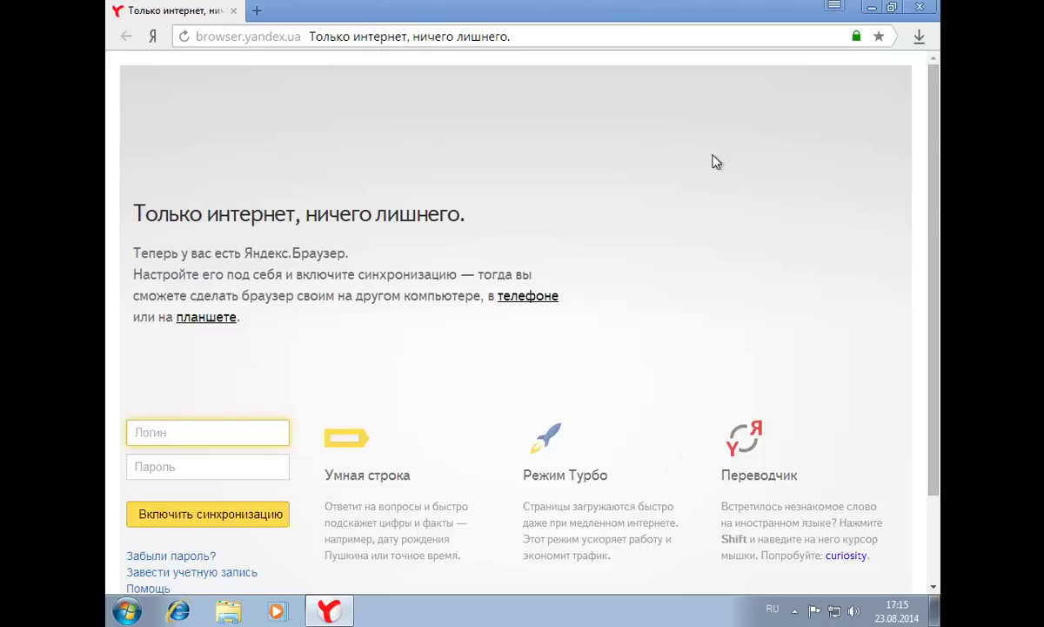
- Search Yandex for "спец комп" in a new tab of the Yandex browser and open the spec-komp.com result
{"action": "left_click", "coordinate": [257, 11]}
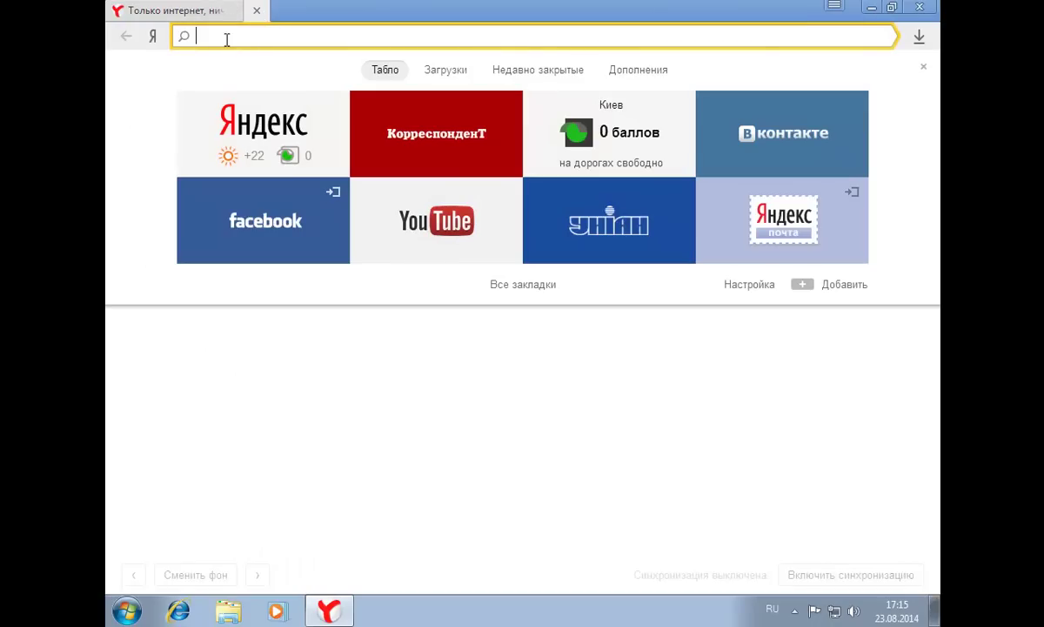
{"action": "type", "text": "с"}
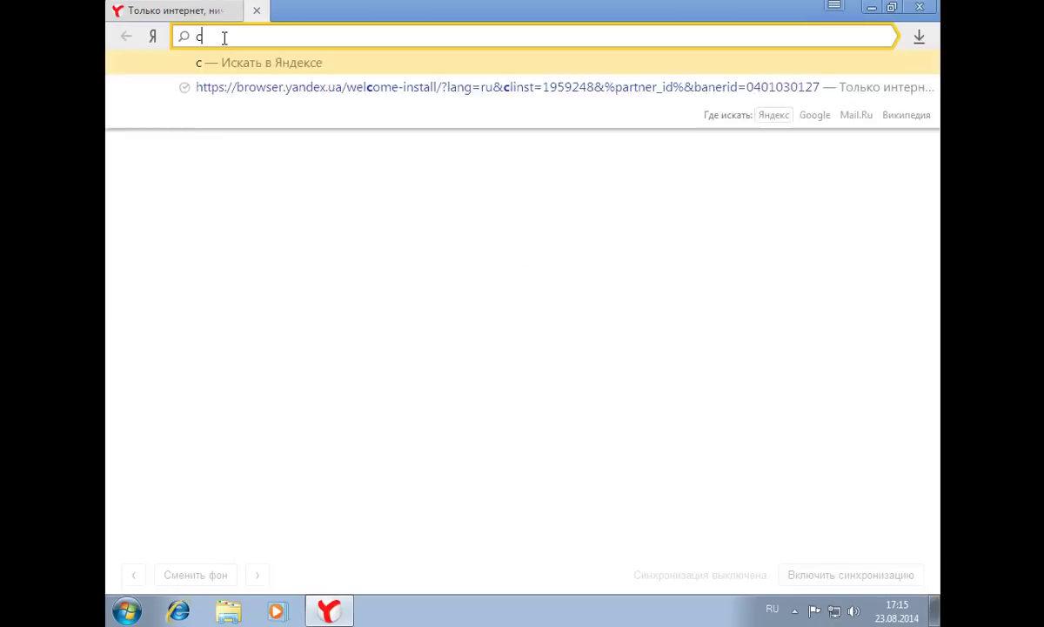
{"action": "type", "text": "пец комп"}
{"action": "key", "text": "Return"}
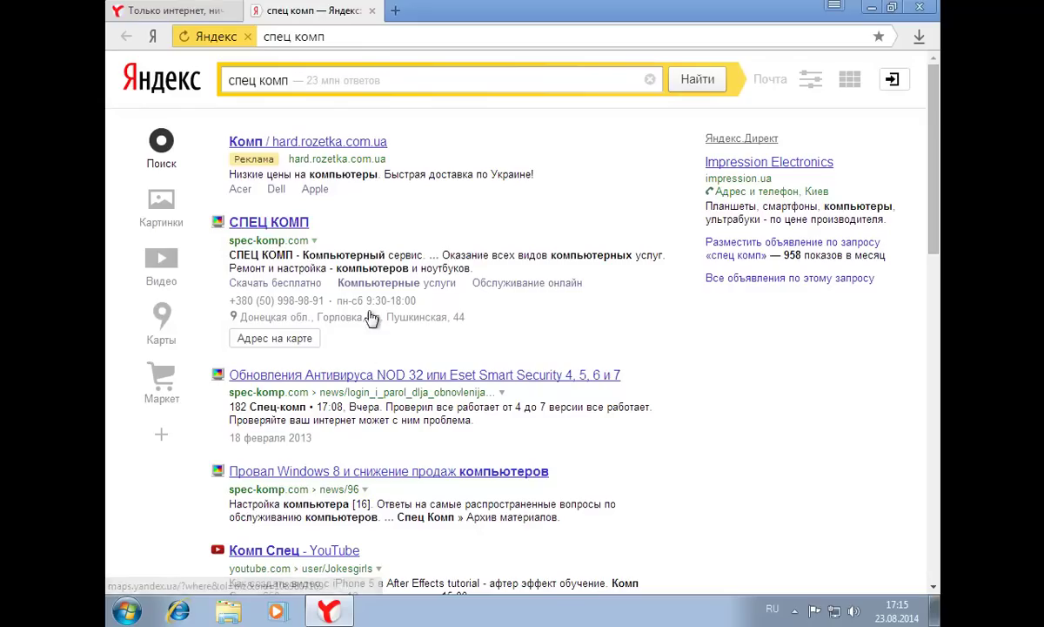
{"action": "left_click", "coordinate": [288, 223]}
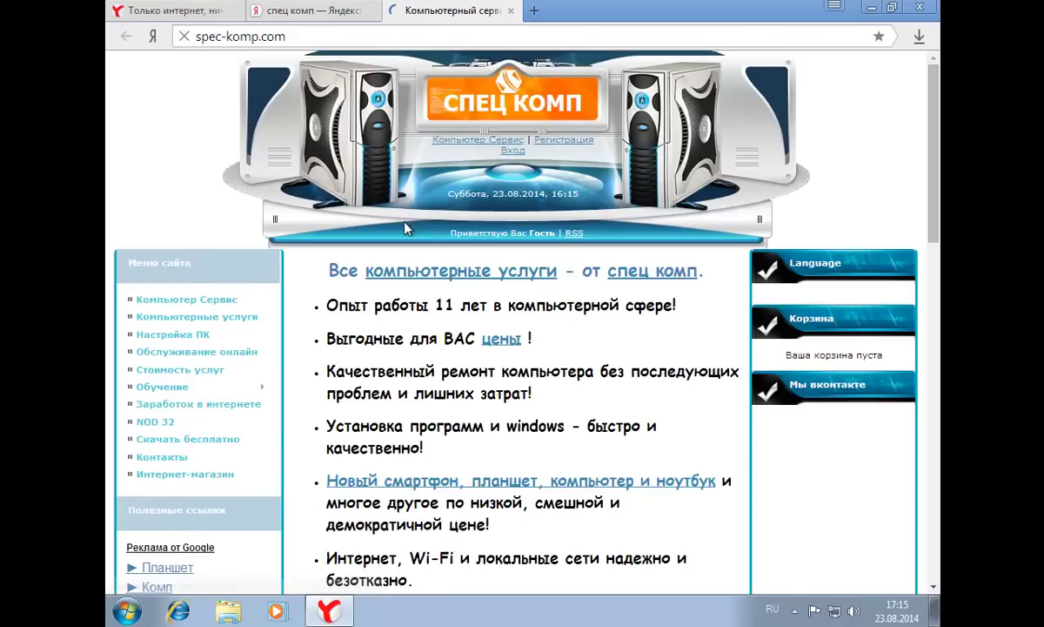
- Open the DriverPack Solution 14 entry in the Скачать бесплатно section of spec-komp.com and follow its download link
{"action": "left_click", "coordinate": [207, 440]}
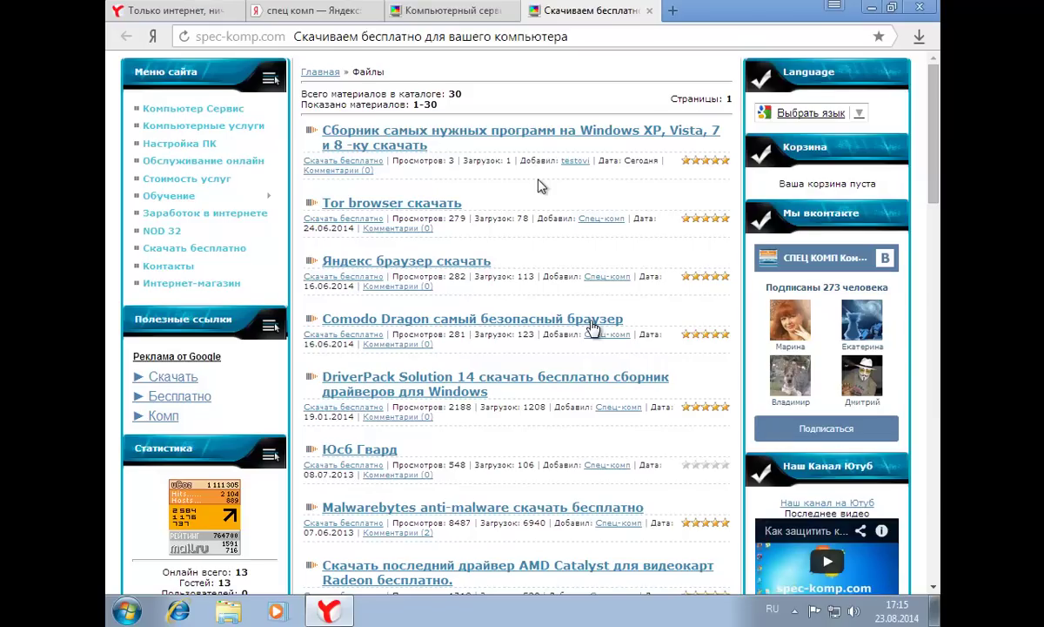
{"action": "left_click", "coordinate": [388, 393]}
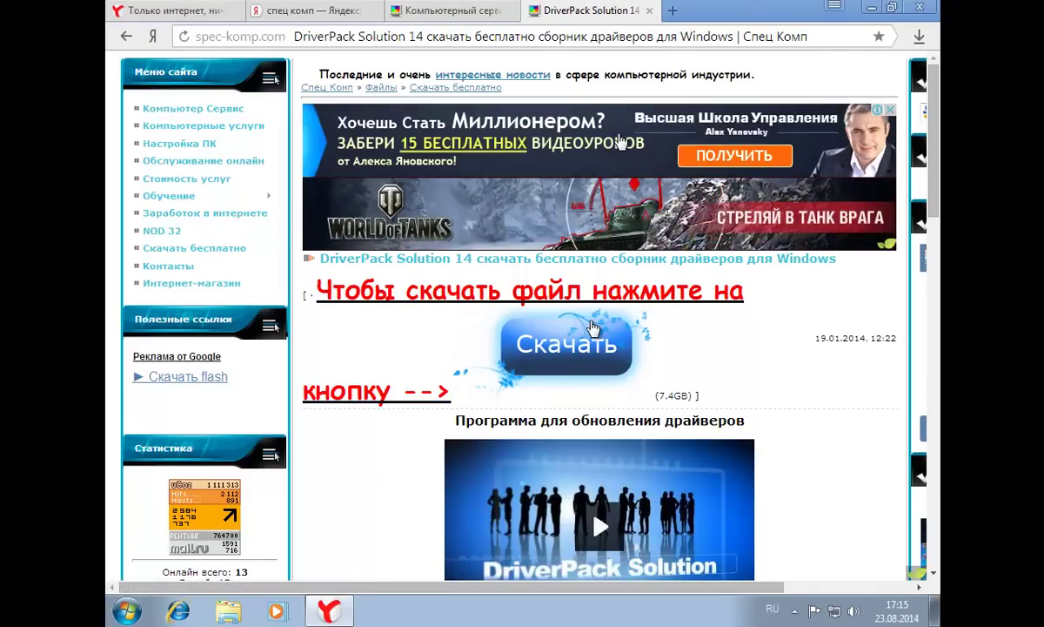
{"action": "left_click", "coordinate": [591, 328]}
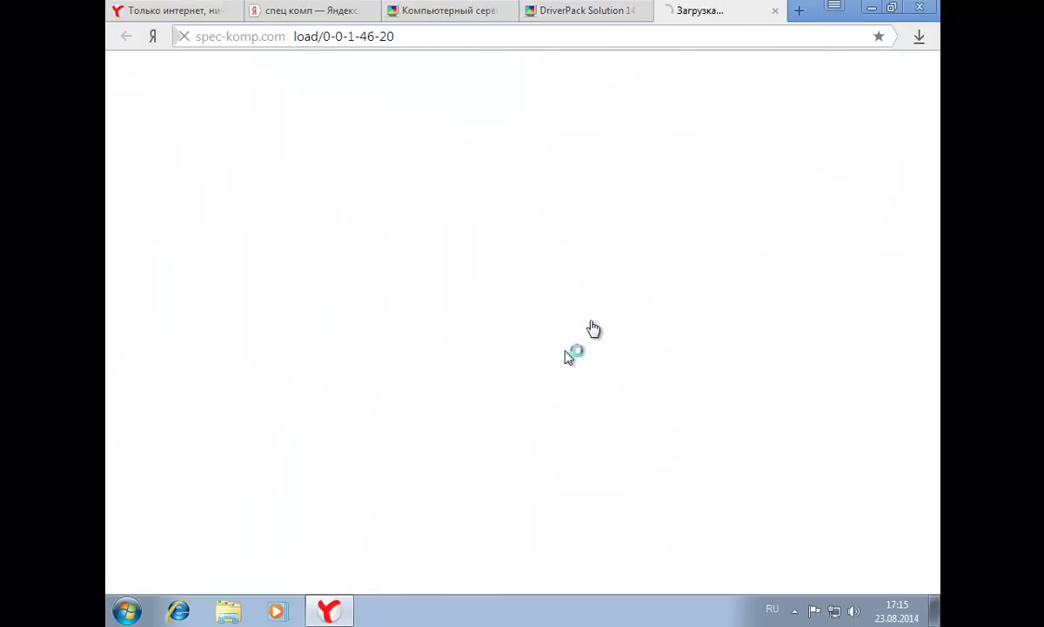
- Download the Full version of DriverPack Solution 14 as a torrent and show the actions available for DRP14 in Загрузки
{"action": "scroll", "coordinate": [507, 331], "scroll_direction": "down", "scroll_amount": 1}
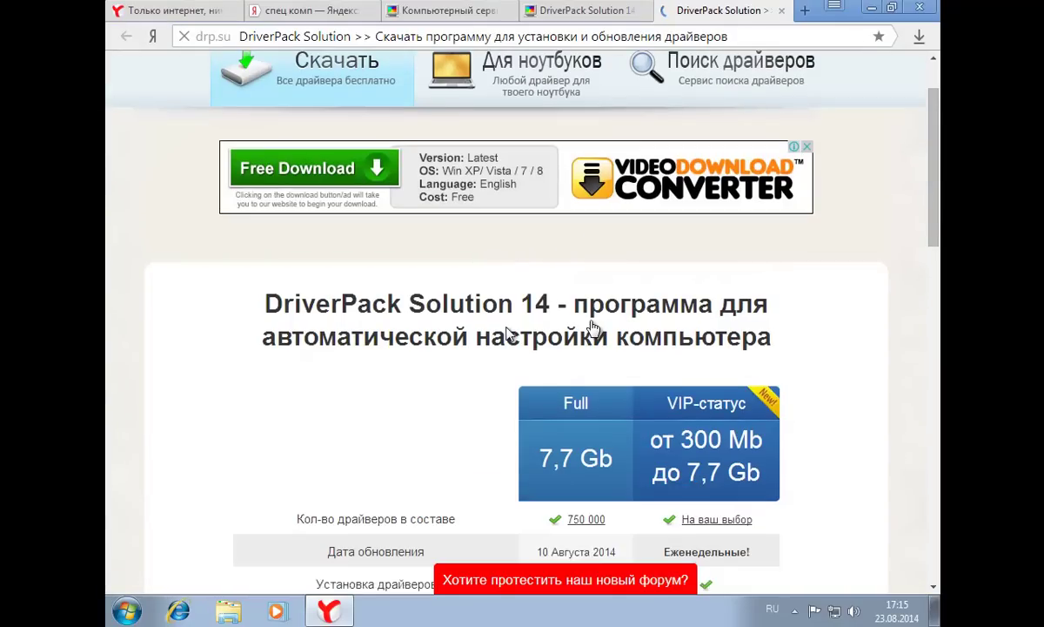
{"action": "scroll", "coordinate": [506, 333], "scroll_direction": "down", "scroll_amount": 1}
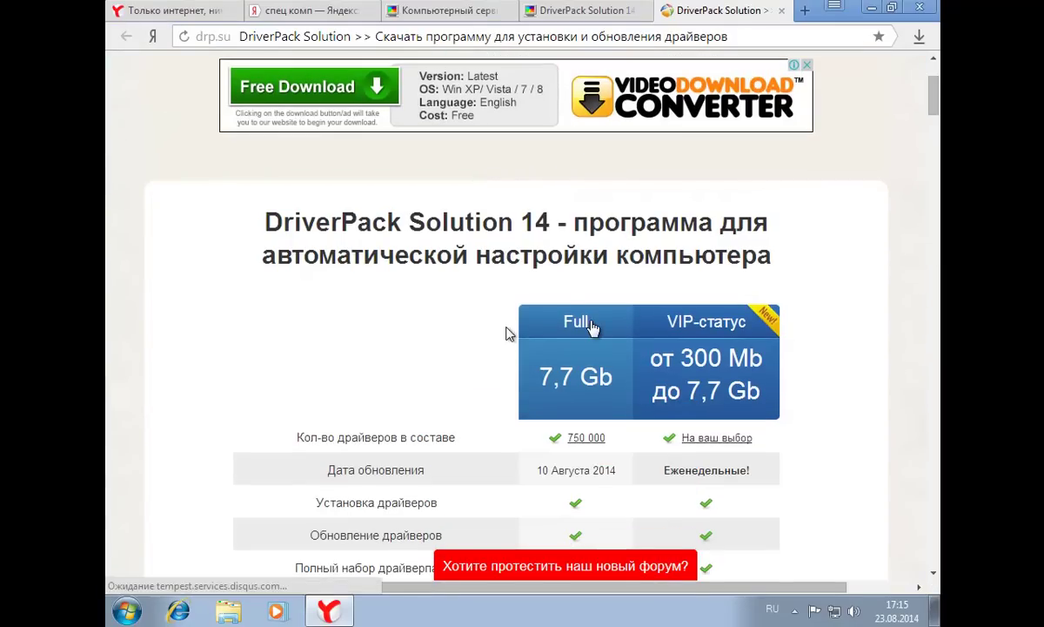
{"action": "scroll", "coordinate": [506, 333], "scroll_direction": "down", "scroll_amount": 3}
{"action": "scroll", "coordinate": [506, 333], "scroll_direction": "down", "scroll_amount": 2}
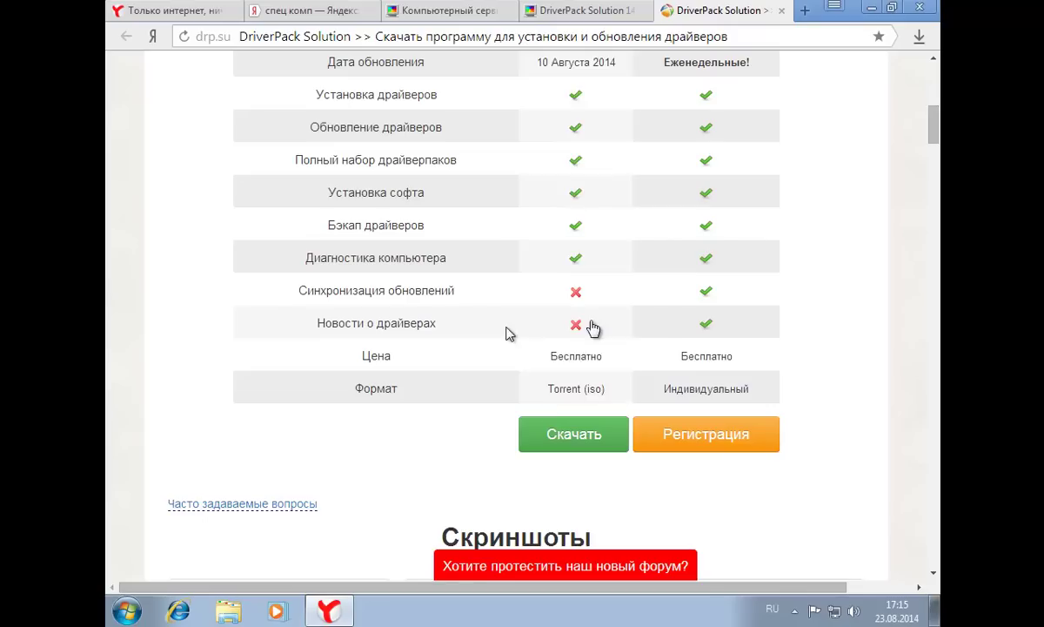
{"action": "scroll", "coordinate": [463, 447], "scroll_direction": "up", "scroll_amount": 3}
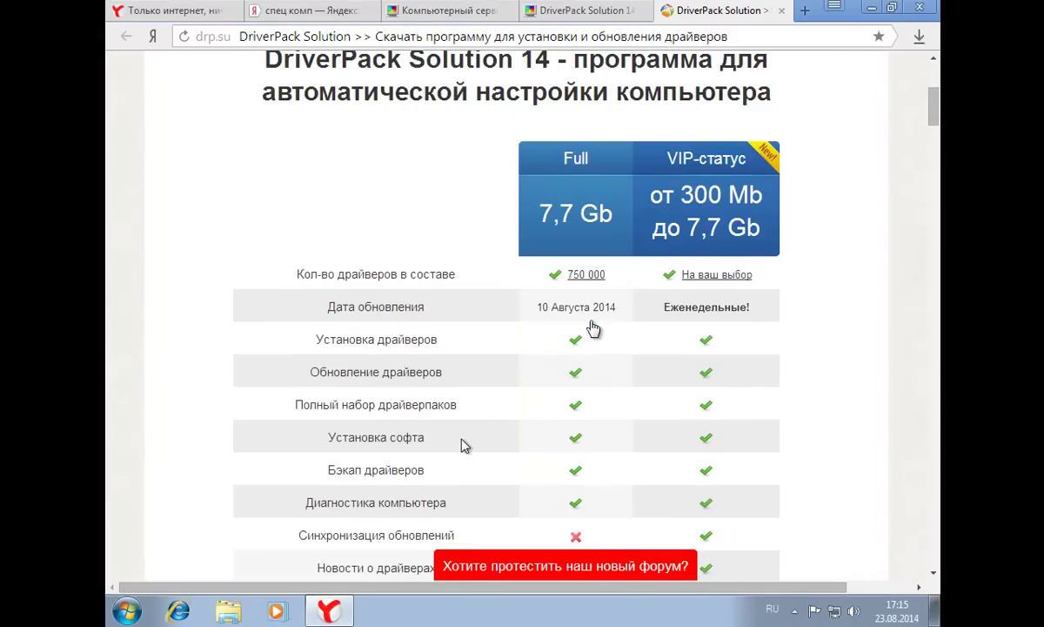
{"action": "scroll", "coordinate": [463, 446], "scroll_direction": "down", "scroll_amount": 3}
{"action": "scroll", "coordinate": [465, 441], "scroll_direction": "up", "scroll_amount": 2}
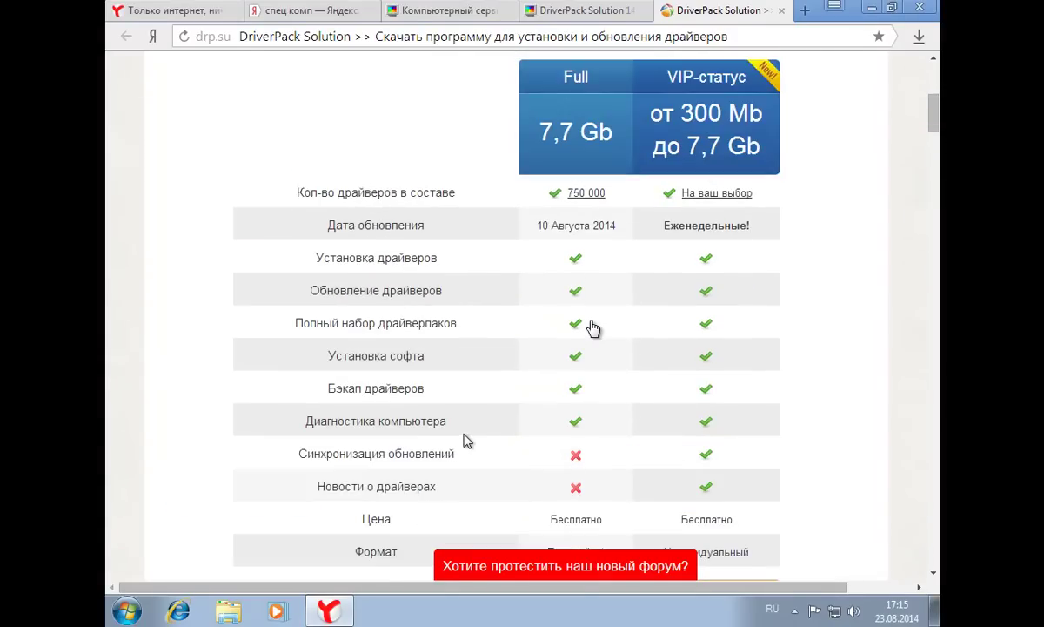
{"action": "scroll", "coordinate": [463, 440], "scroll_direction": "down", "scroll_amount": 3}
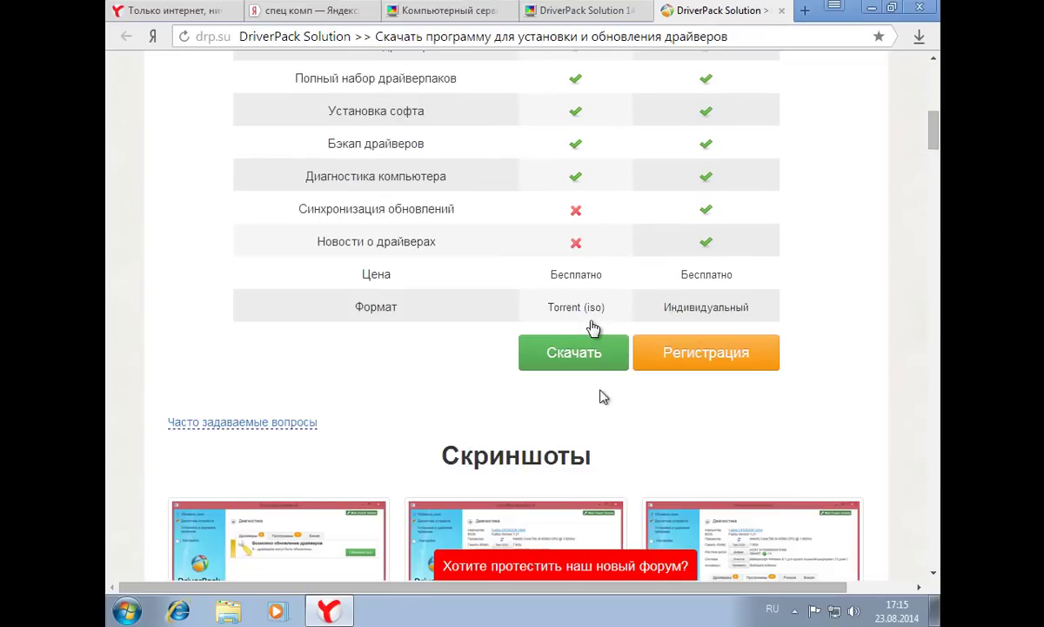
{"action": "left_click", "coordinate": [555, 348]}
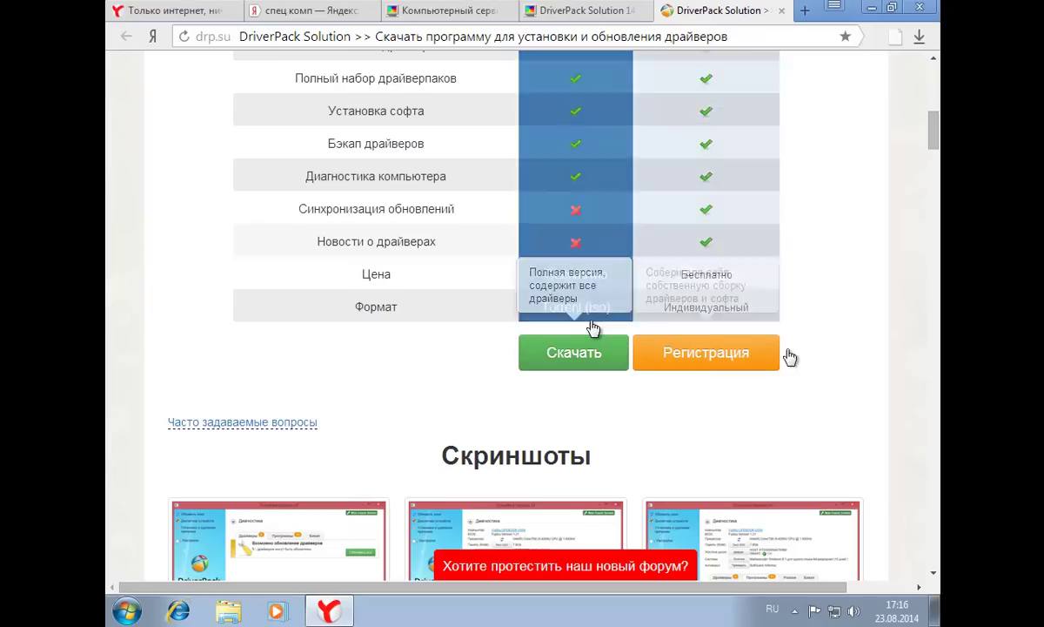
{"action": "left_click", "coordinate": [918, 36]}
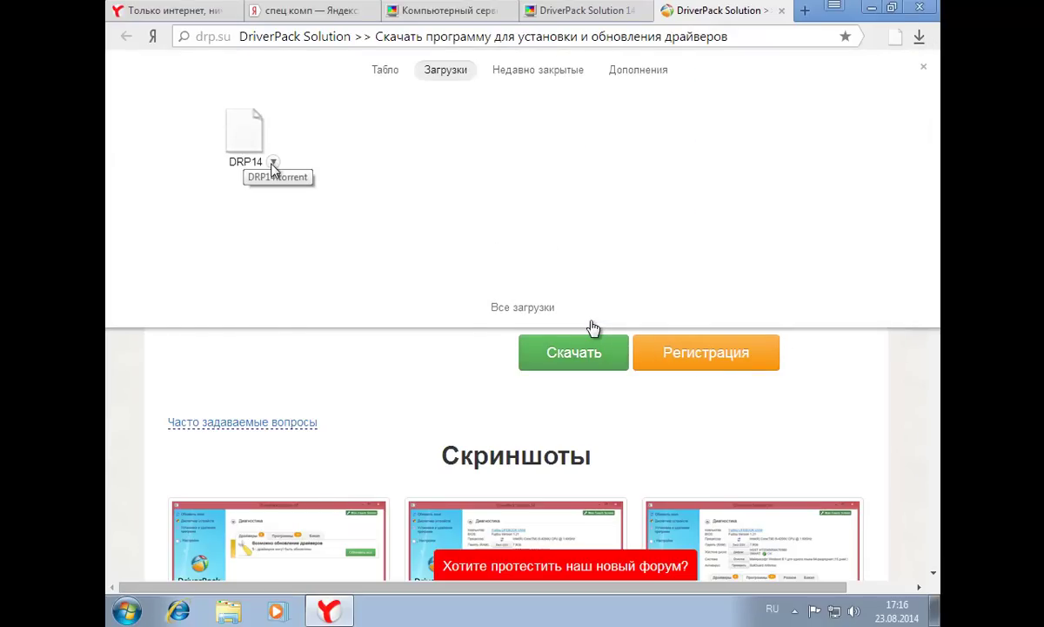
{"action": "left_click", "coordinate": [272, 163]}
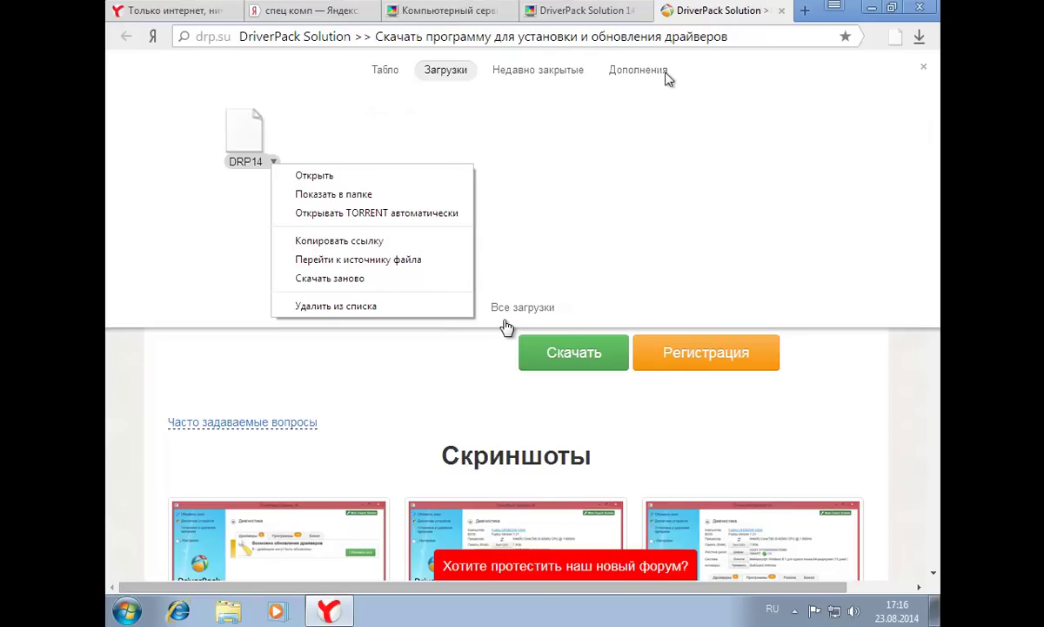
- Return from the DriverPack Solution 14 entry to the spec-komp.com file catalogue
{"action": "left_click", "coordinate": [806, 12]}
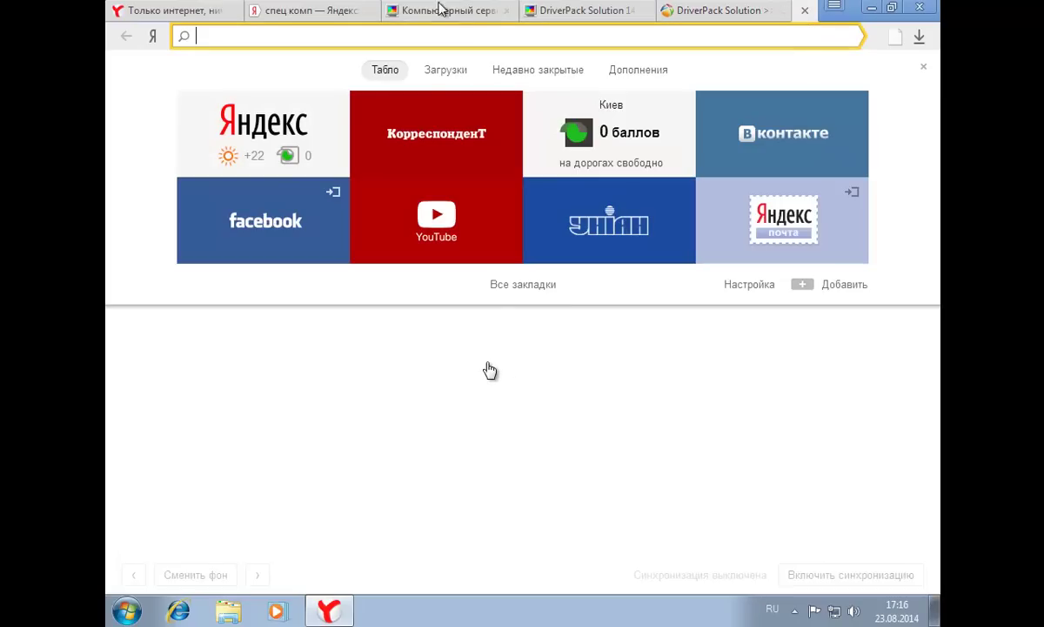
{"action": "left_click", "coordinate": [502, 359]}
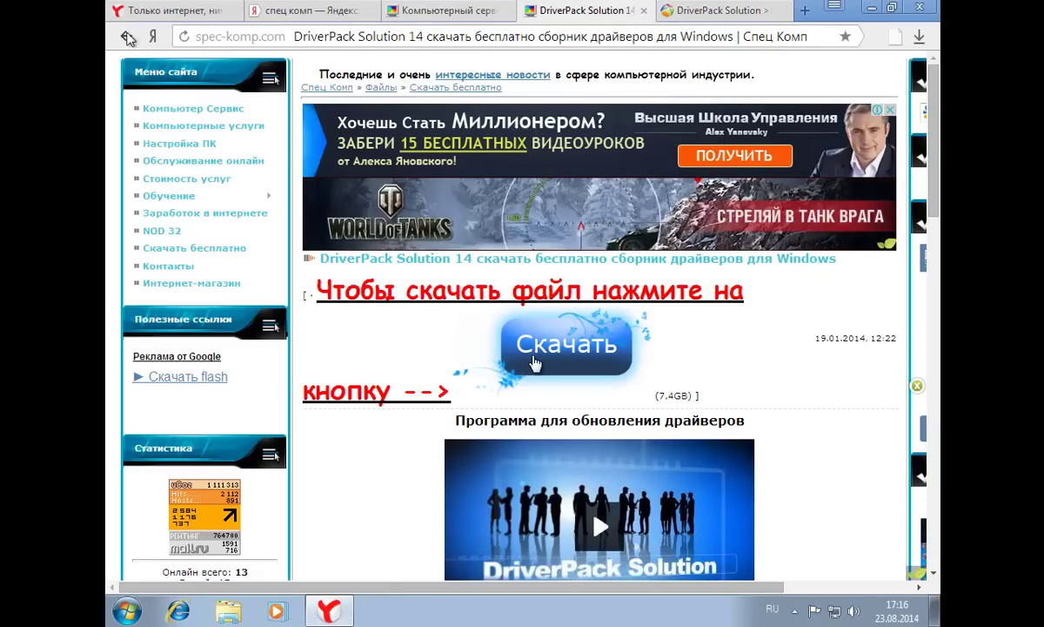
{"action": "left_click", "coordinate": [534, 361]}
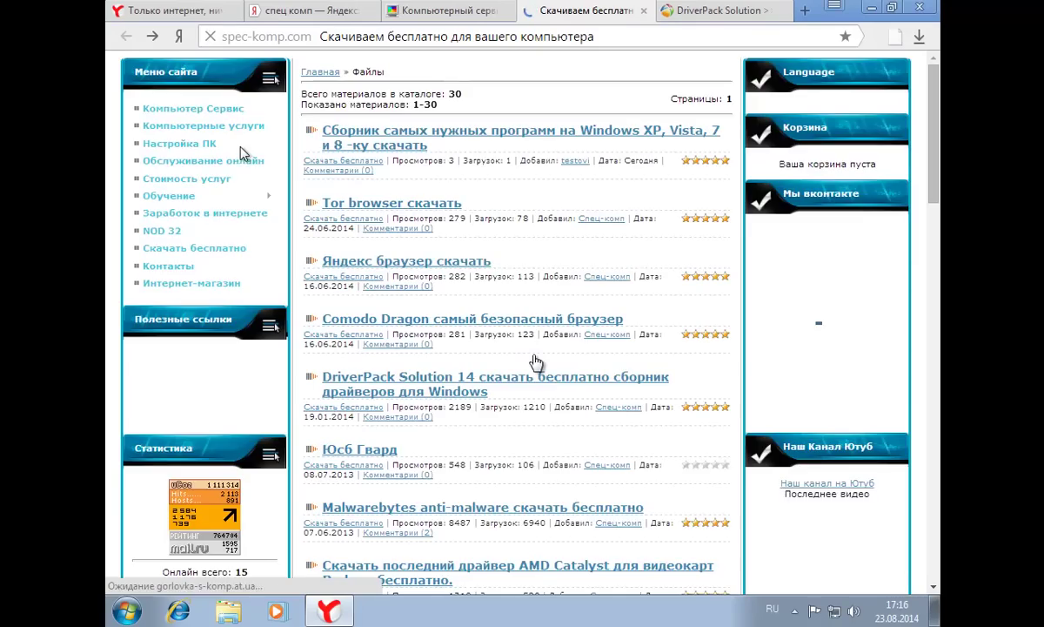
- Open the uTorrent entry near the end of the spec-komp.com file catalogue and follow its download link
{"action": "scroll", "coordinate": [535, 361], "scroll_direction": "down", "scroll_amount": 8}
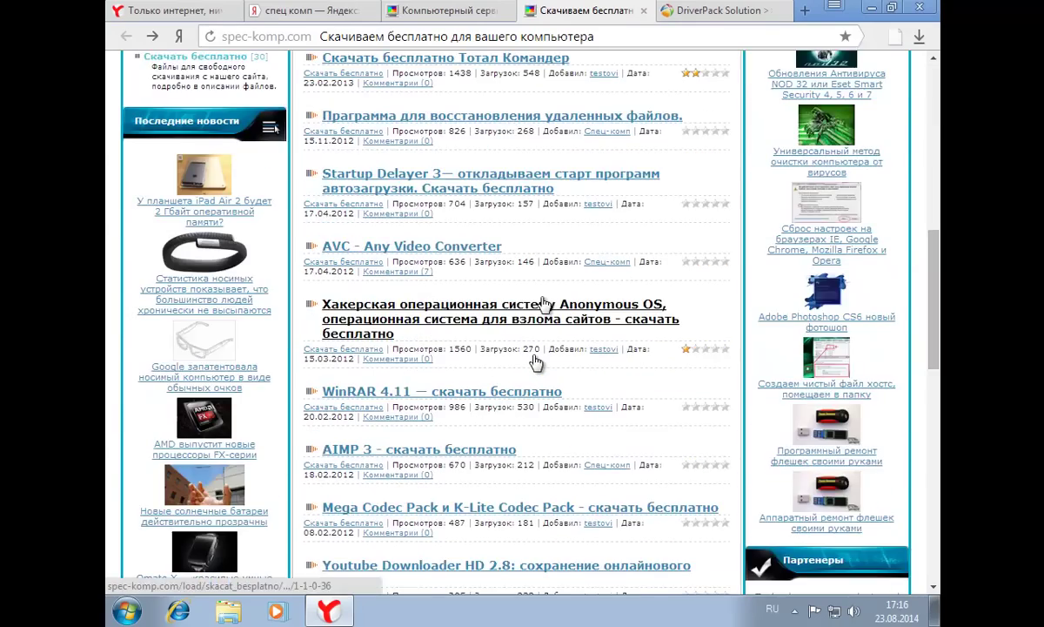
{"action": "scroll", "coordinate": [537, 361], "scroll_direction": "down", "scroll_amount": 5}
{"action": "scroll", "coordinate": [535, 361], "scroll_direction": "down", "scroll_amount": 5}
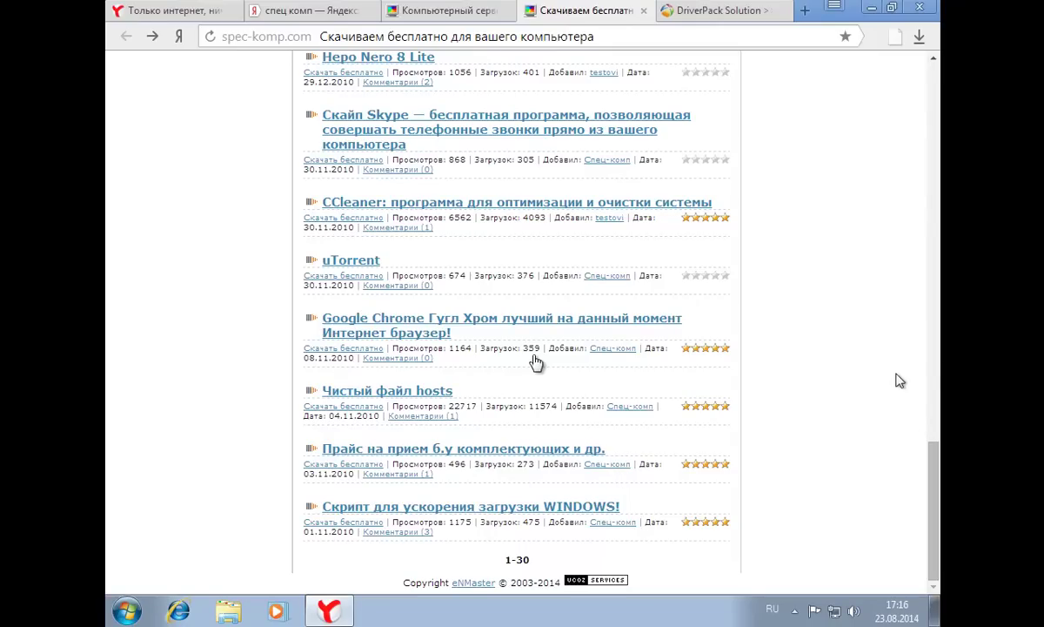
{"action": "scroll", "coordinate": [536, 366], "scroll_direction": "up", "scroll_amount": 1}
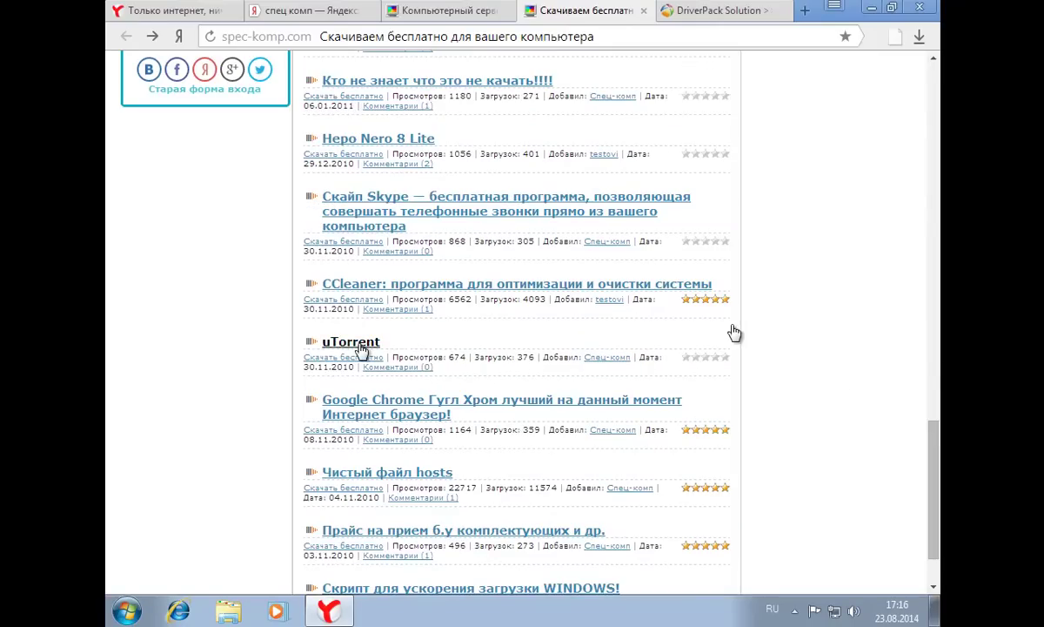
{"action": "left_click", "coordinate": [358, 345]}
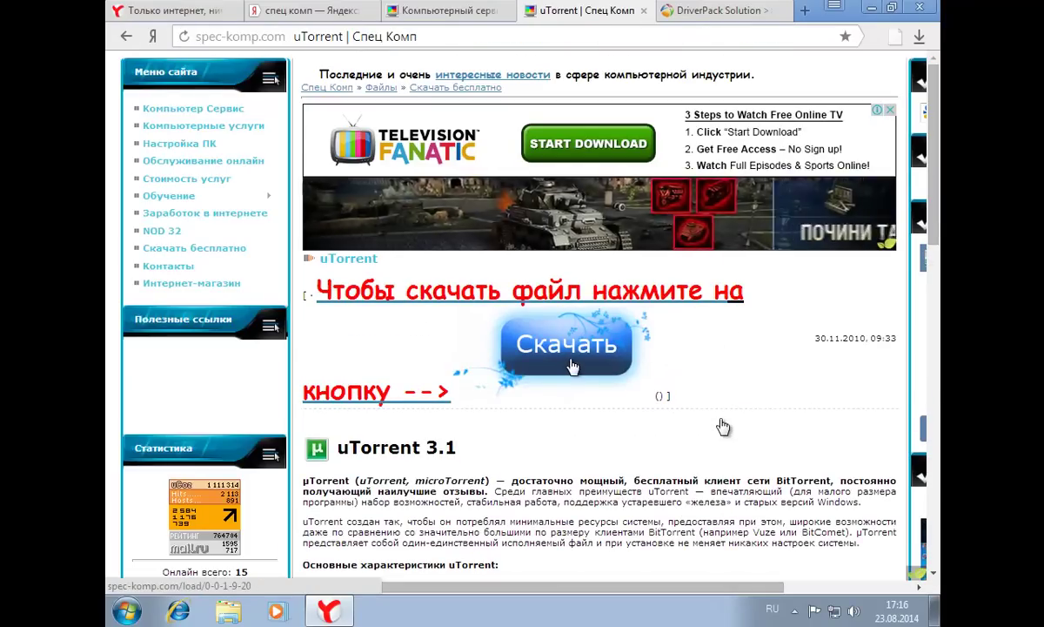
{"action": "left_click", "coordinate": [570, 365]}
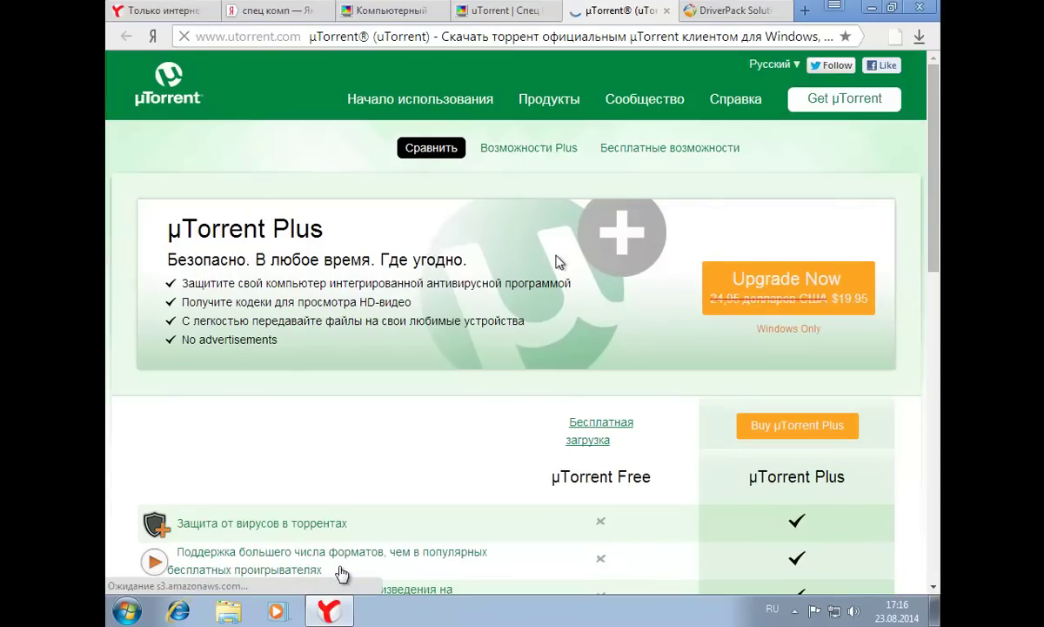
- Download the free version of µTorrent from utorrent.com and dismiss the newsletter sign-up offer
{"action": "scroll", "coordinate": [683, 387], "scroll_direction": "down", "scroll_amount": 4}
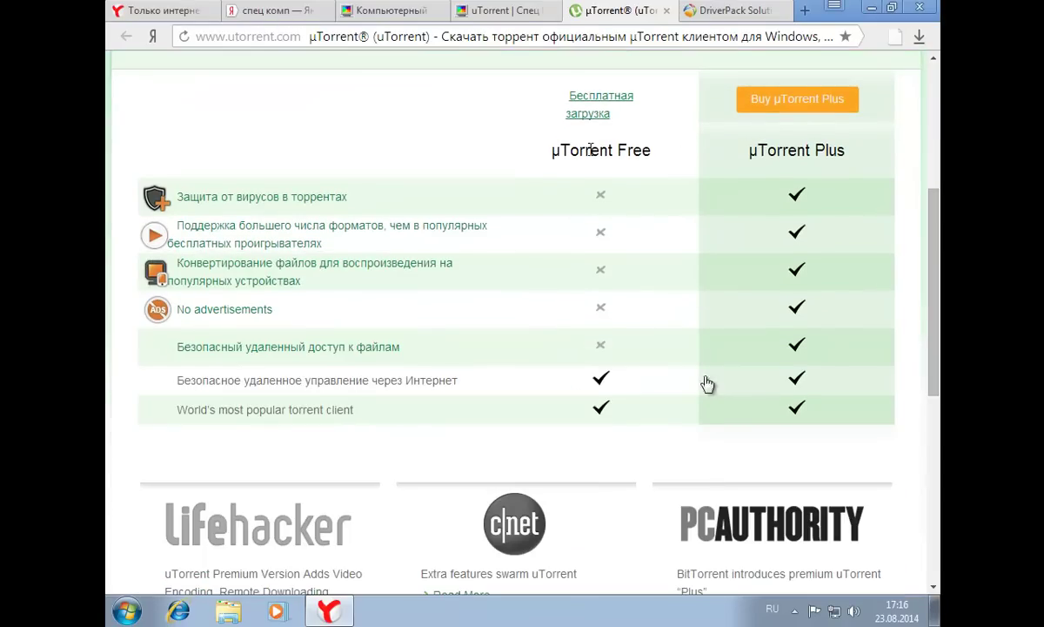
{"action": "left_click", "coordinate": [602, 106]}
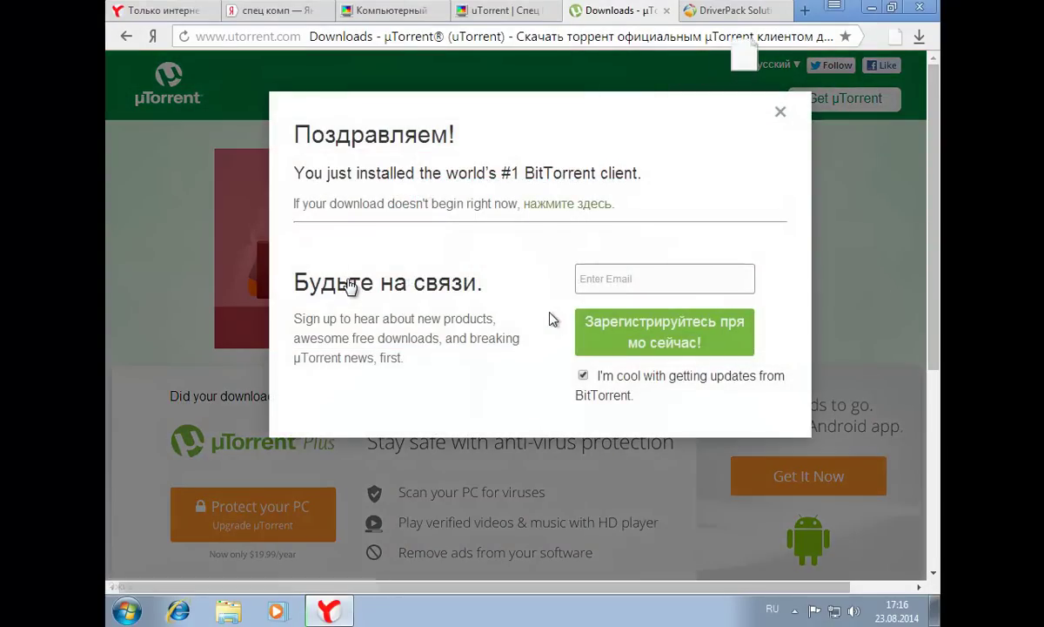
{"action": "left_click", "coordinate": [780, 112]}
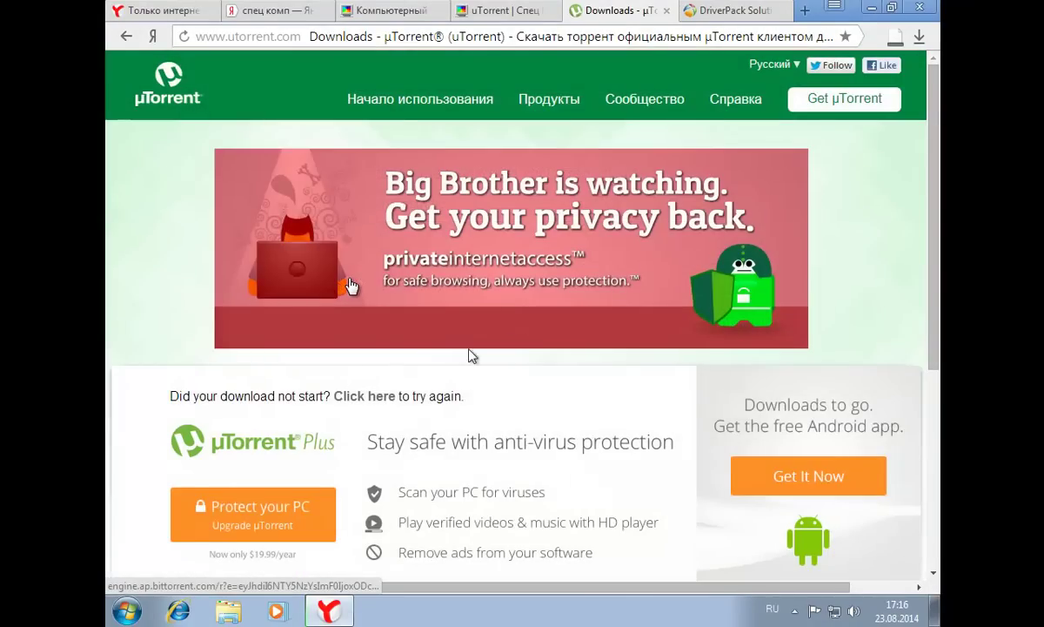
{"action": "scroll", "coordinate": [470, 354], "scroll_direction": "down", "scroll_amount": 3}
{"action": "scroll", "coordinate": [470, 352], "scroll_direction": "up", "scroll_amount": 3}
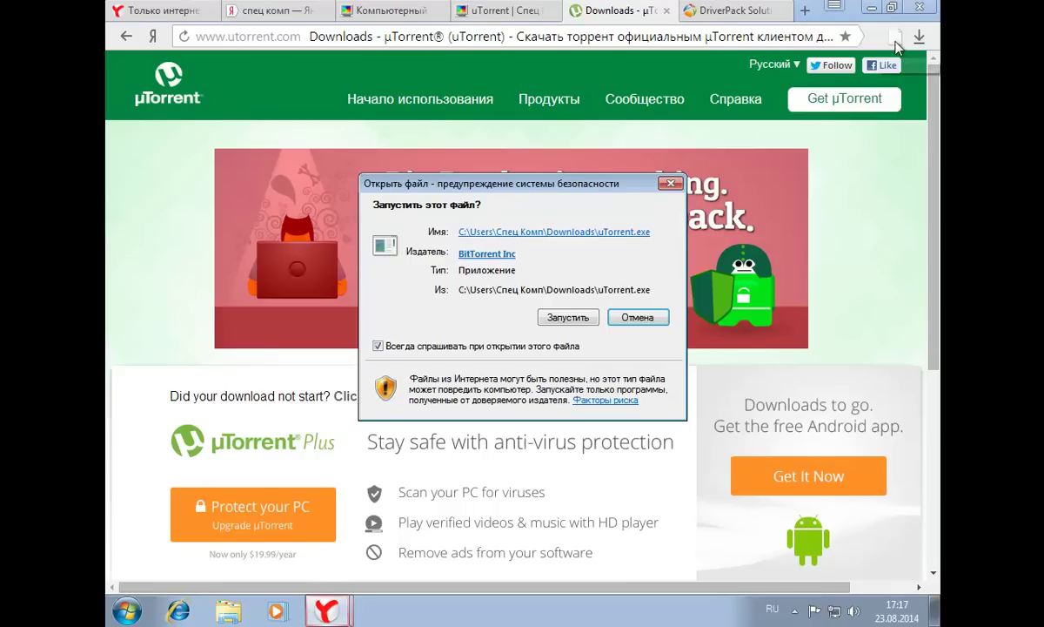
- Run uTorrent.exe with Russian as the setup language, allow it to make changes, and minimize the browser
{"action": "left_click", "coordinate": [567, 317]}
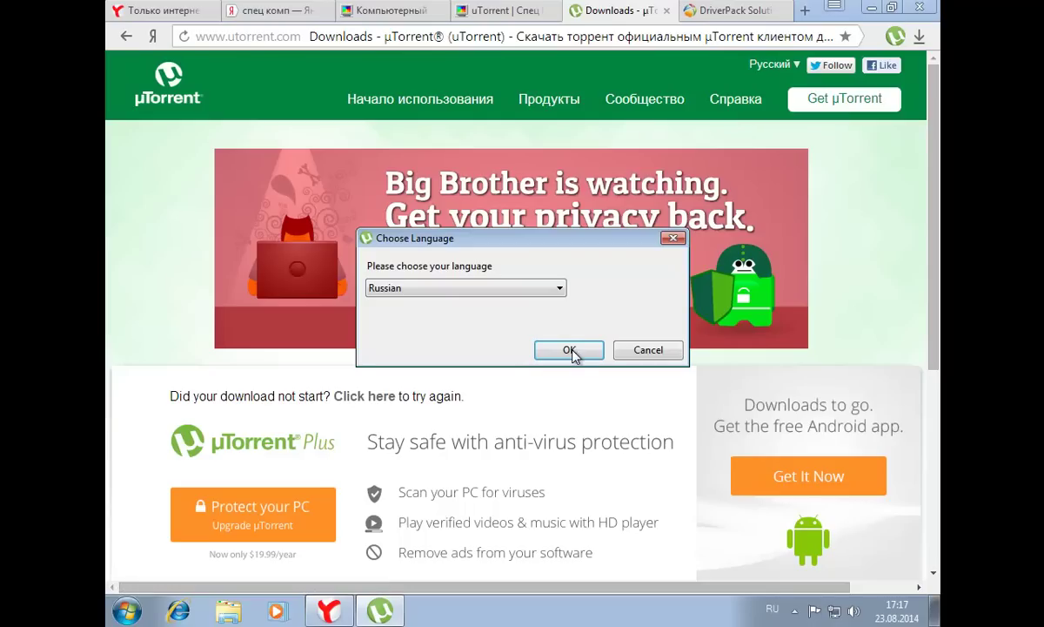
{"action": "left_click", "coordinate": [570, 350]}
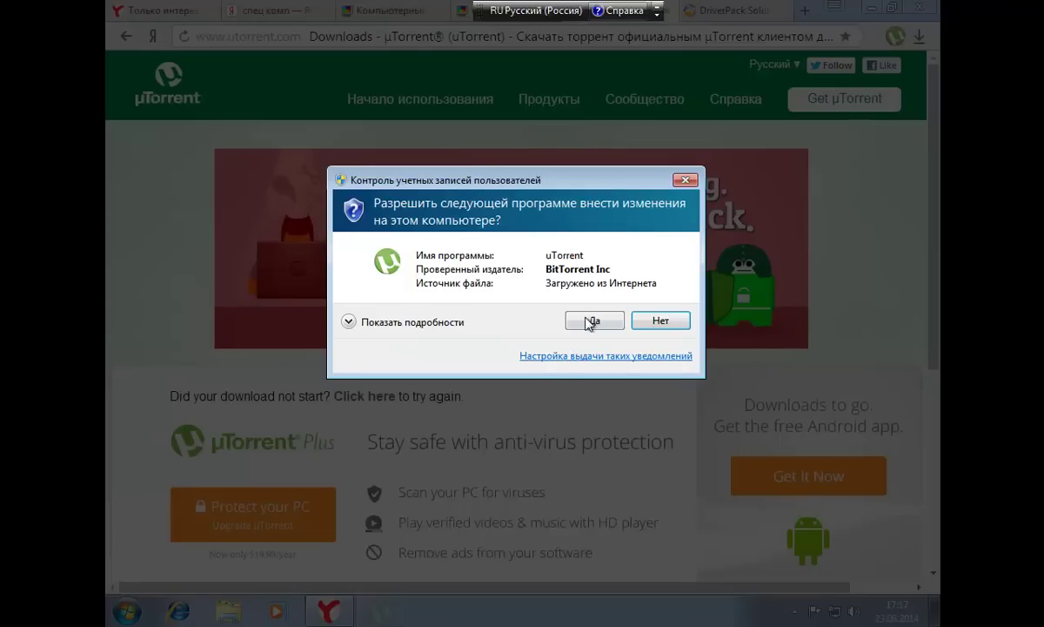
{"action": "left_click", "coordinate": [589, 322]}
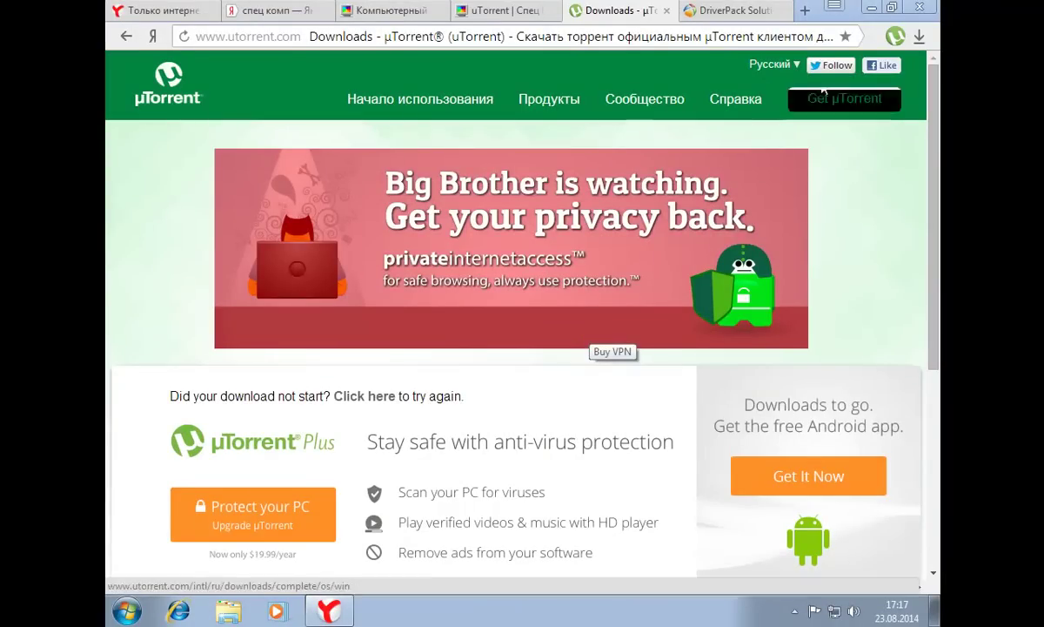
{"action": "left_click", "coordinate": [875, 10]}
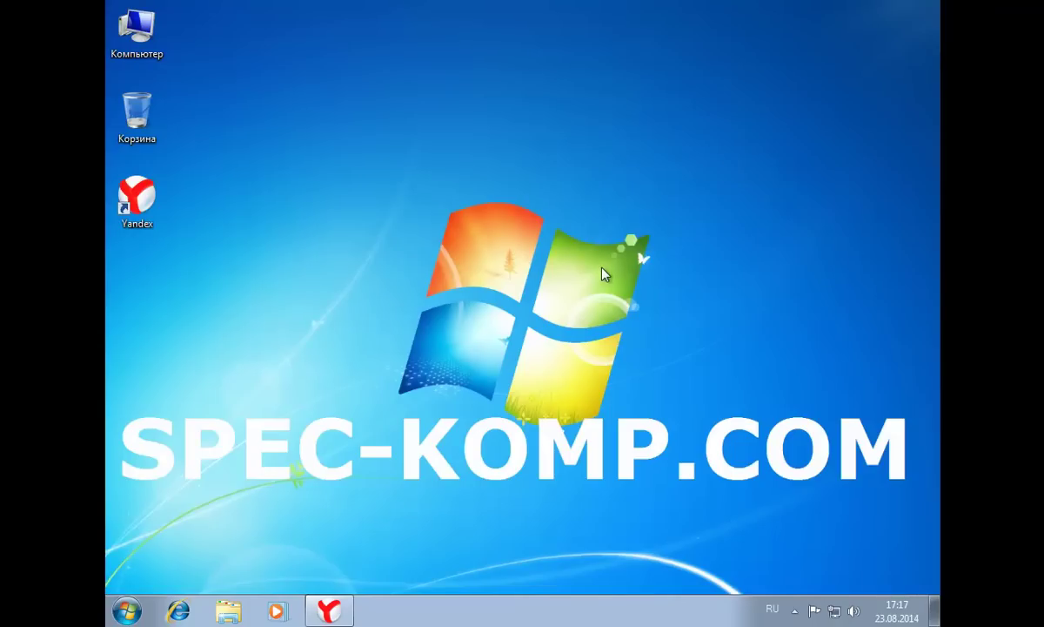
- Advance through the µTorrent setup wizard, keeping all shortcuts, the Windows firewall exception and autostart enabled
{"action": "left_click", "coordinate": [725, 484]}
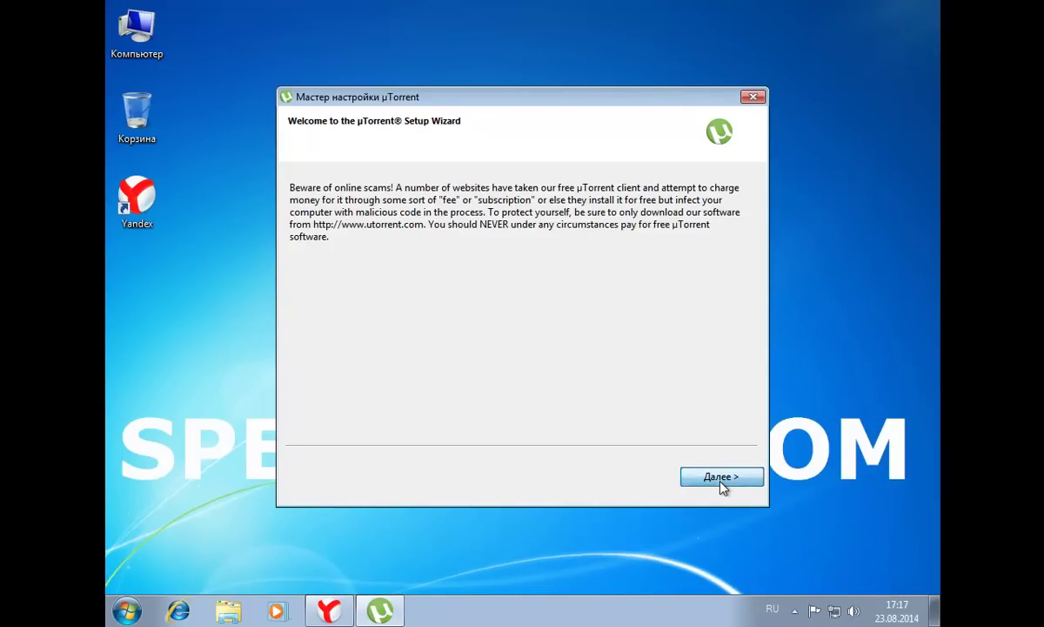
{"action": "left_click", "coordinate": [721, 480]}
{"action": "left_click", "coordinate": [721, 480]}
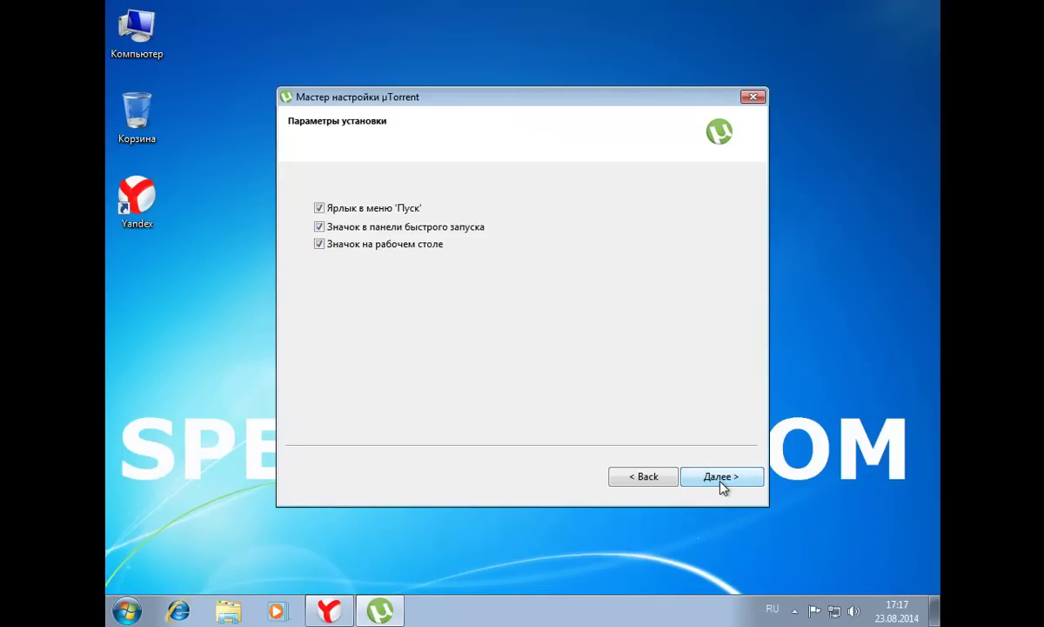
{"action": "left_click", "coordinate": [720, 480]}
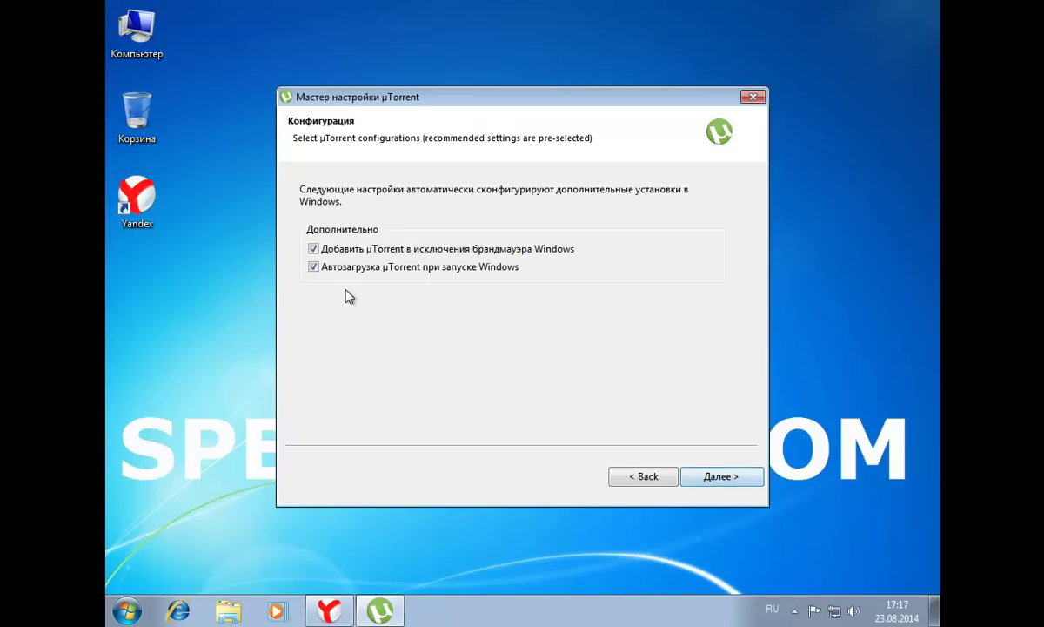
{"action": "left_click", "coordinate": [750, 479]}
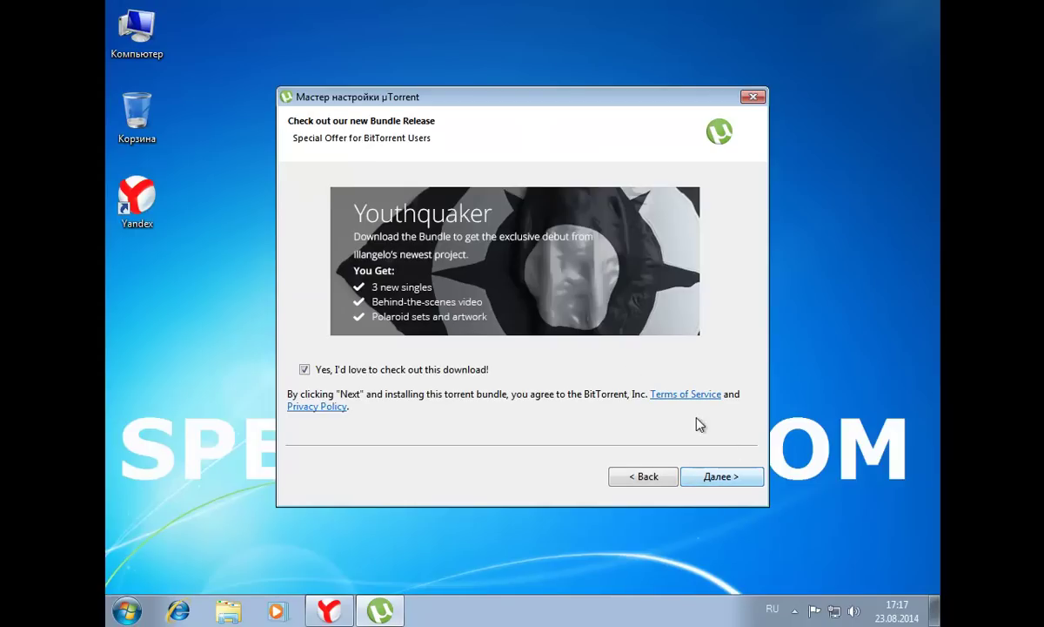
- Decline the Youthquaker bundle, Yandex settings and Skype offers, and finish the µTorrent installation
{"action": "left_click", "coordinate": [304, 370]}
{"action": "left_click", "coordinate": [719, 476]}
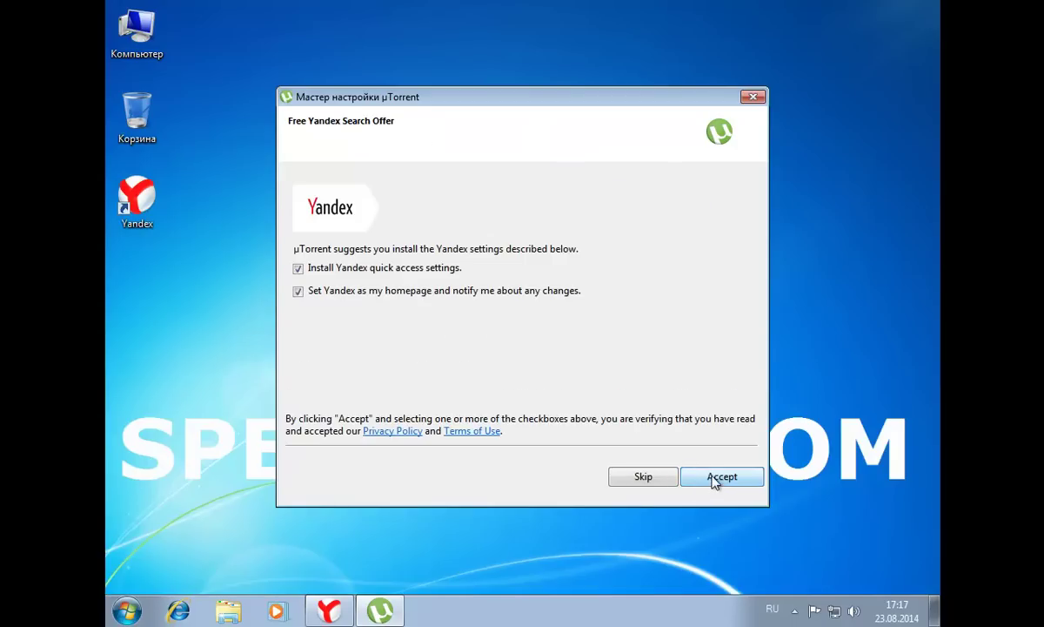
{"action": "left_click", "coordinate": [299, 292]}
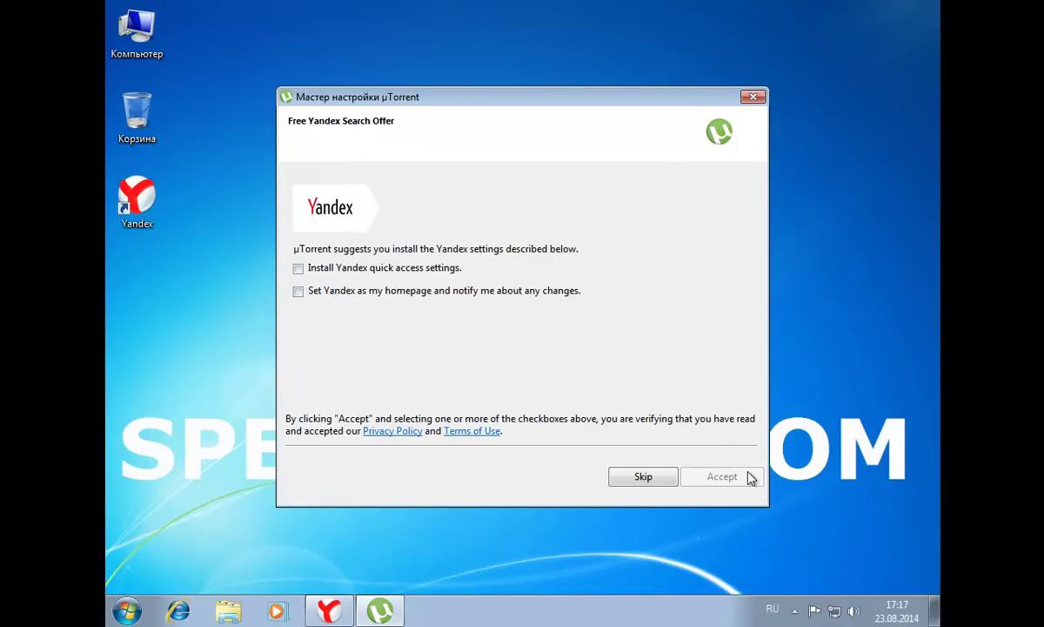
{"action": "left_click", "coordinate": [668, 484]}
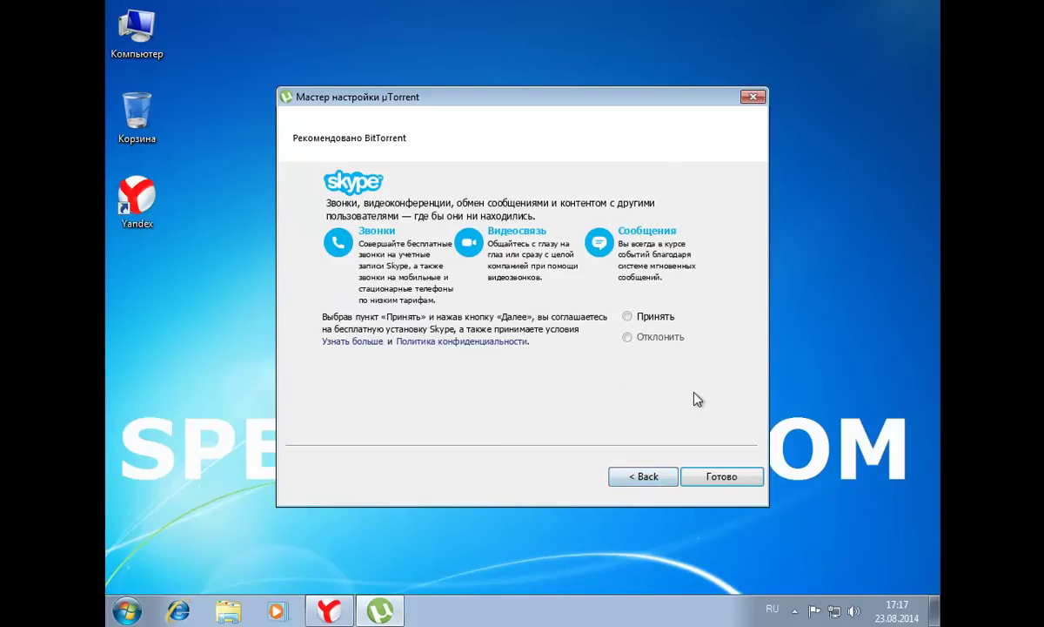
{"action": "left_click", "coordinate": [719, 481]}
{"action": "left_click", "coordinate": [596, 360]}
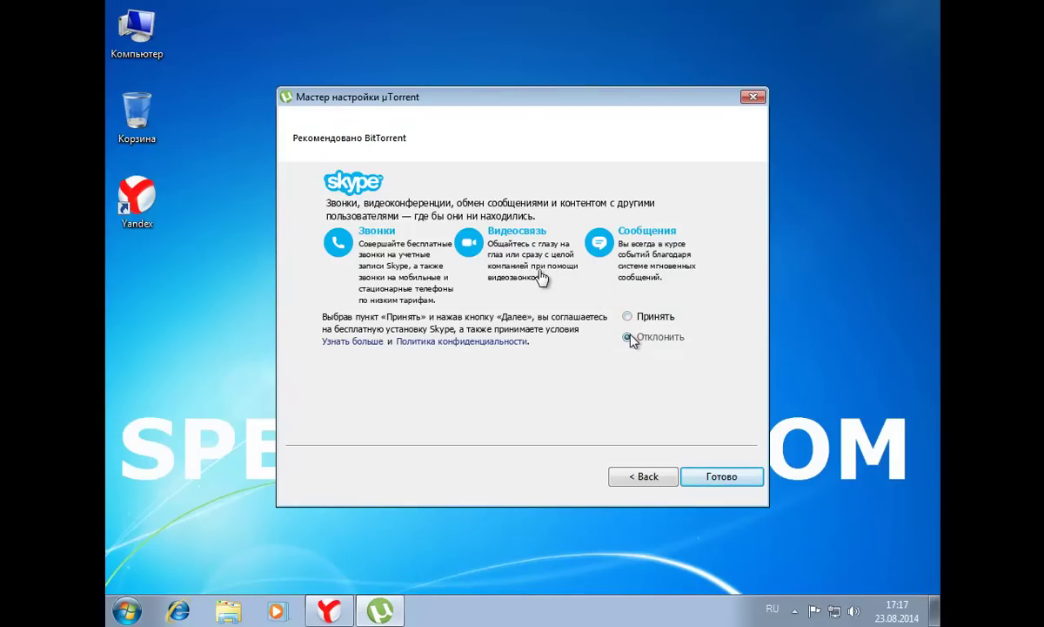
{"action": "left_click", "coordinate": [725, 478]}
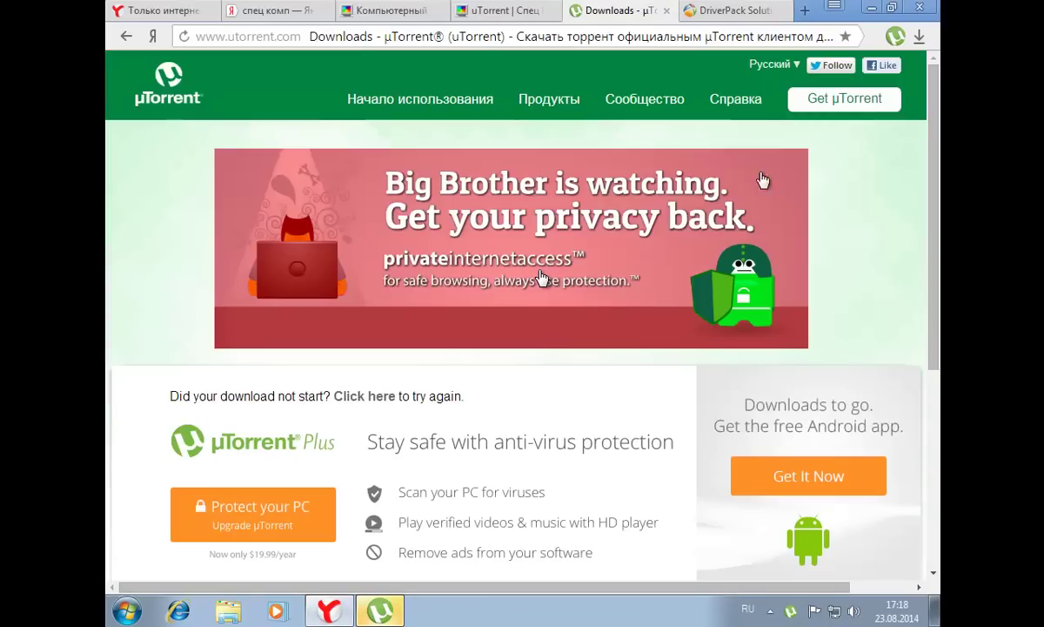
- Open the downloaded DRP14 torrent from Загрузки, start downloading DRP_14.8.iso to the Downloads folder, and minimize µTorrent
{"action": "left_click", "coordinate": [919, 36]}
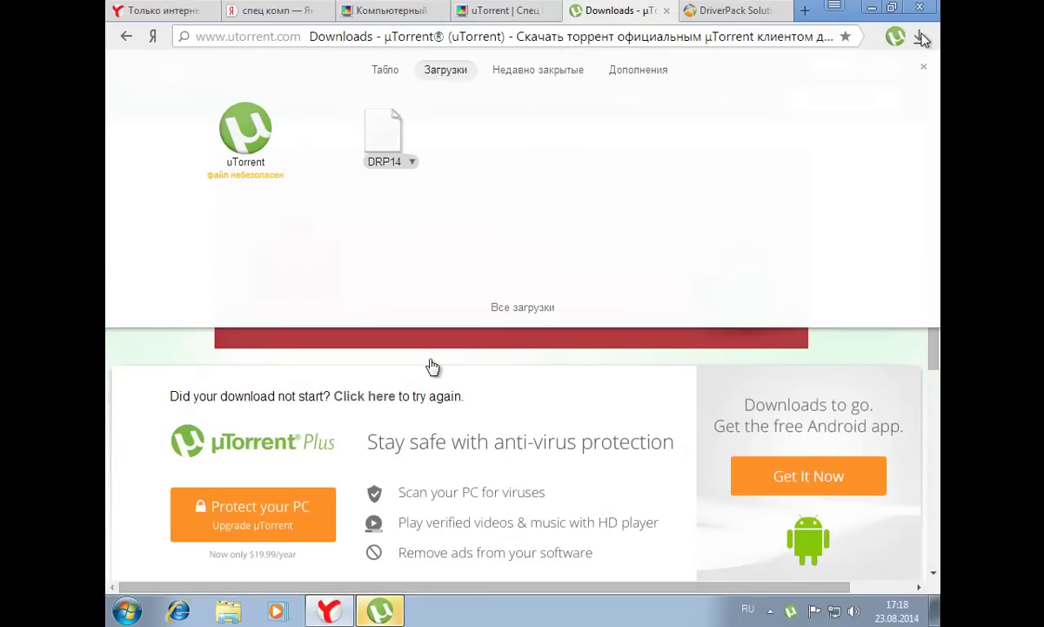
{"action": "left_click", "coordinate": [388, 139]}
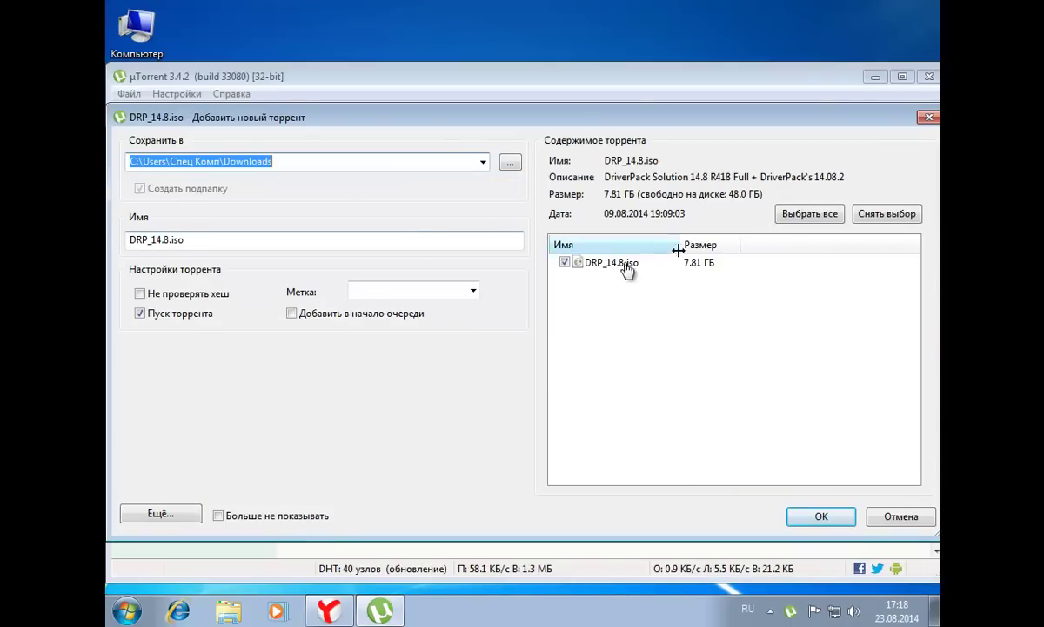
{"action": "left_click", "coordinate": [818, 518]}
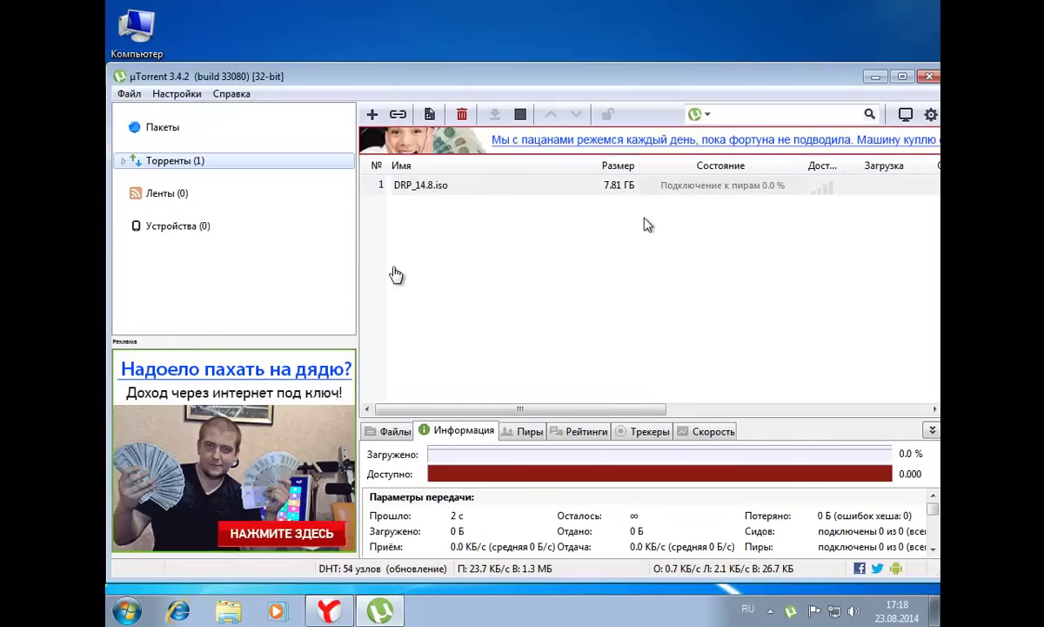
{"action": "left_click", "coordinate": [632, 188]}
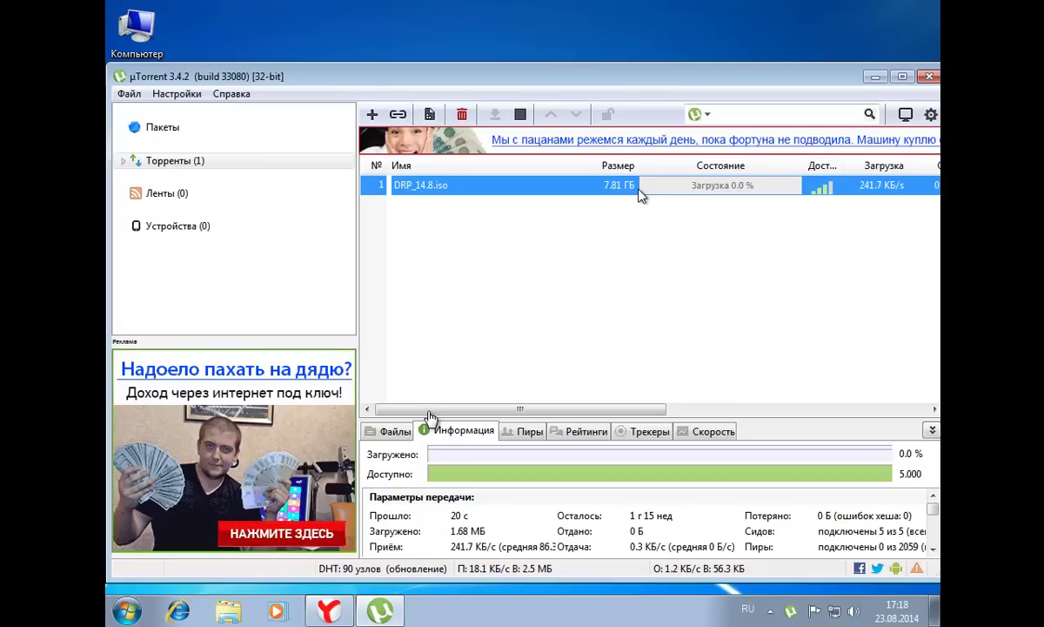
{"action": "left_click", "coordinate": [876, 77]}
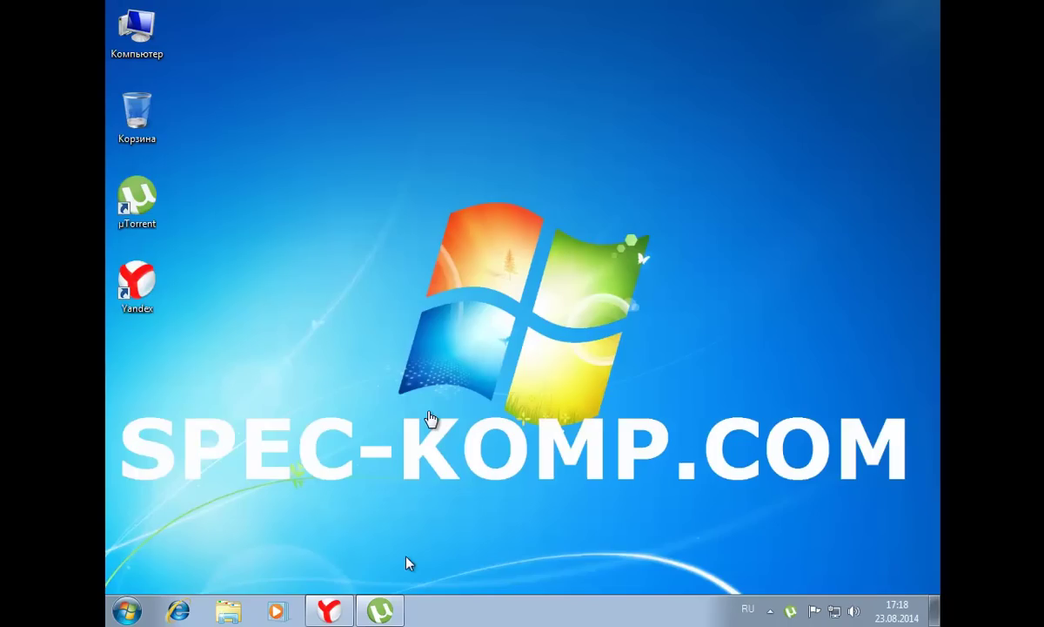
- Close the µTorrent and DriverPack Solution pages in the browser and return to the spec-komp.com file catalogue
{"action": "left_click", "coordinate": [329, 611]}
{"action": "mouse_move", "coordinate": [770, 113]}
{"action": "left_click", "coordinate": [667, 10]}
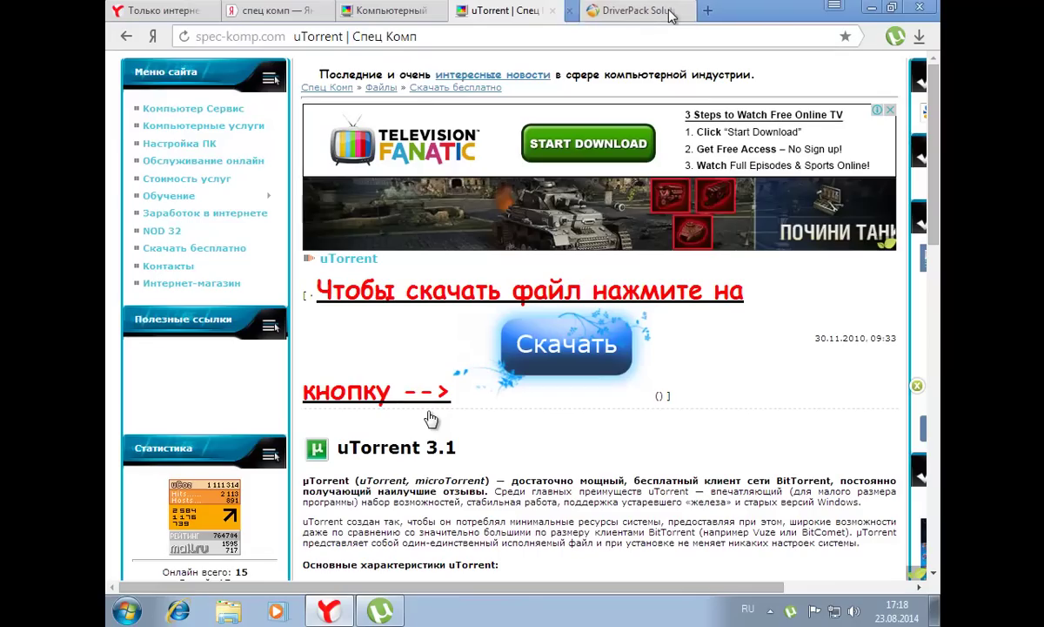
{"action": "left_click", "coordinate": [668, 10]}
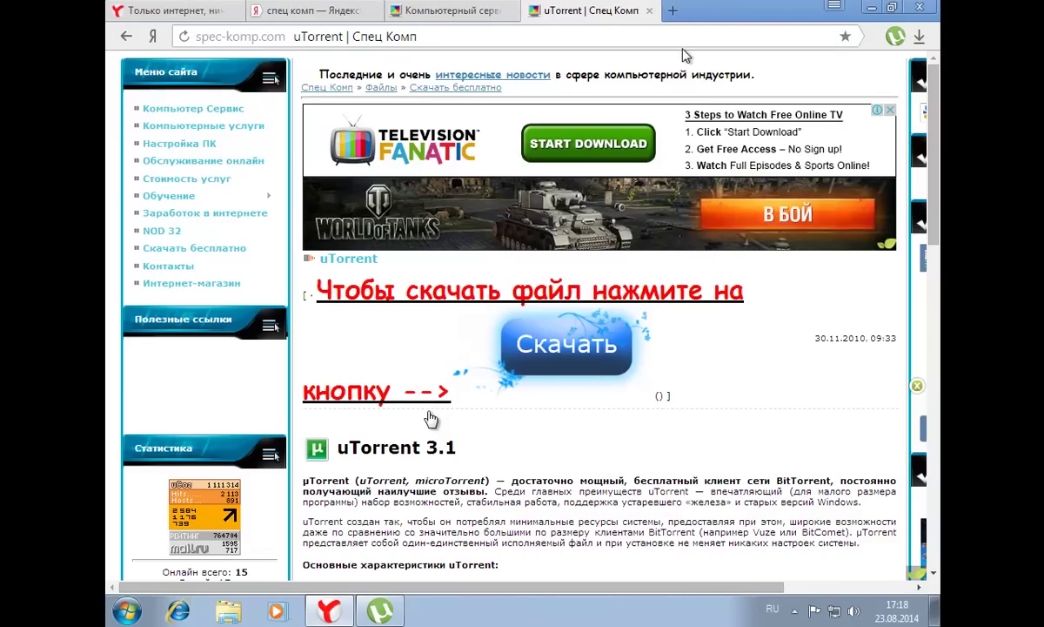
{"action": "left_click", "coordinate": [126, 36]}
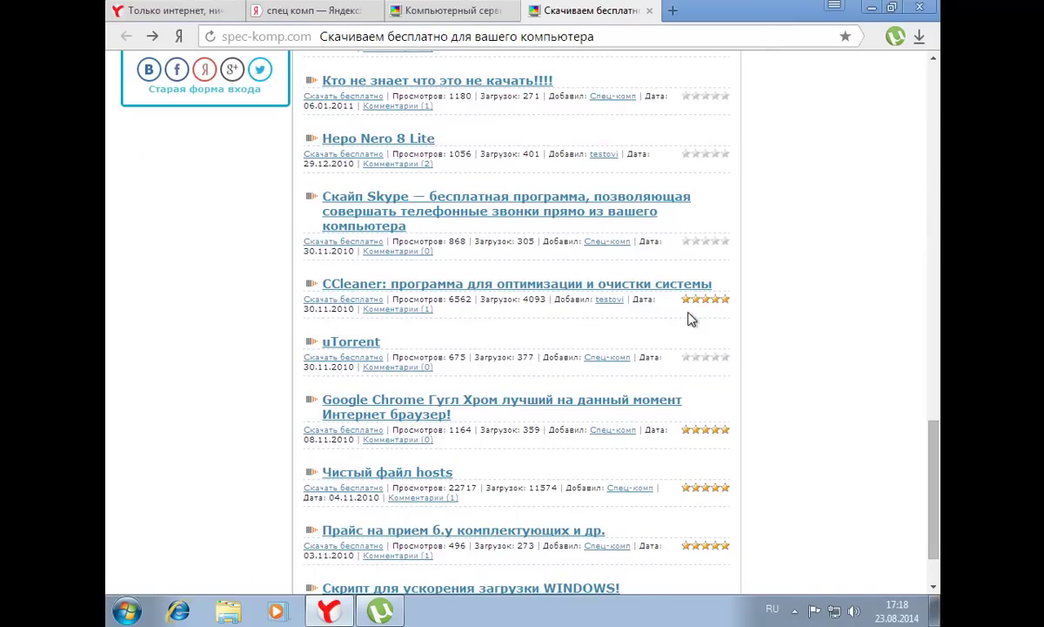
- Open the DAEMON Tools Lite 4.45.2 entry in the spec-komp.com catalogue and download its installer
{"action": "scroll", "coordinate": [688, 319], "scroll_direction": "up", "scroll_amount": 1}
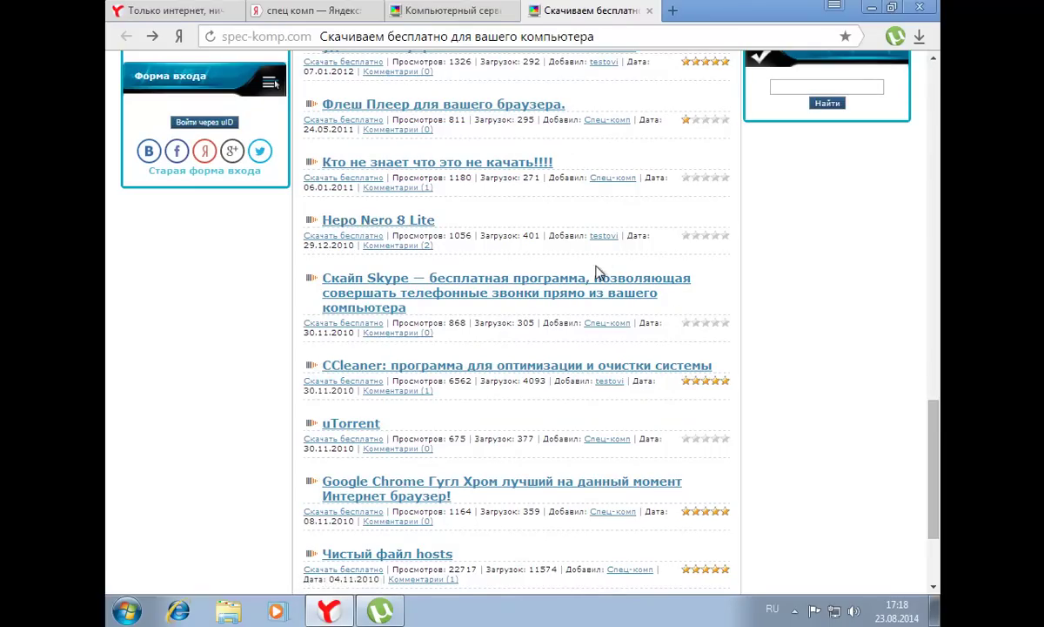
{"action": "scroll", "coordinate": [600, 277], "scroll_direction": "up", "scroll_amount": 2}
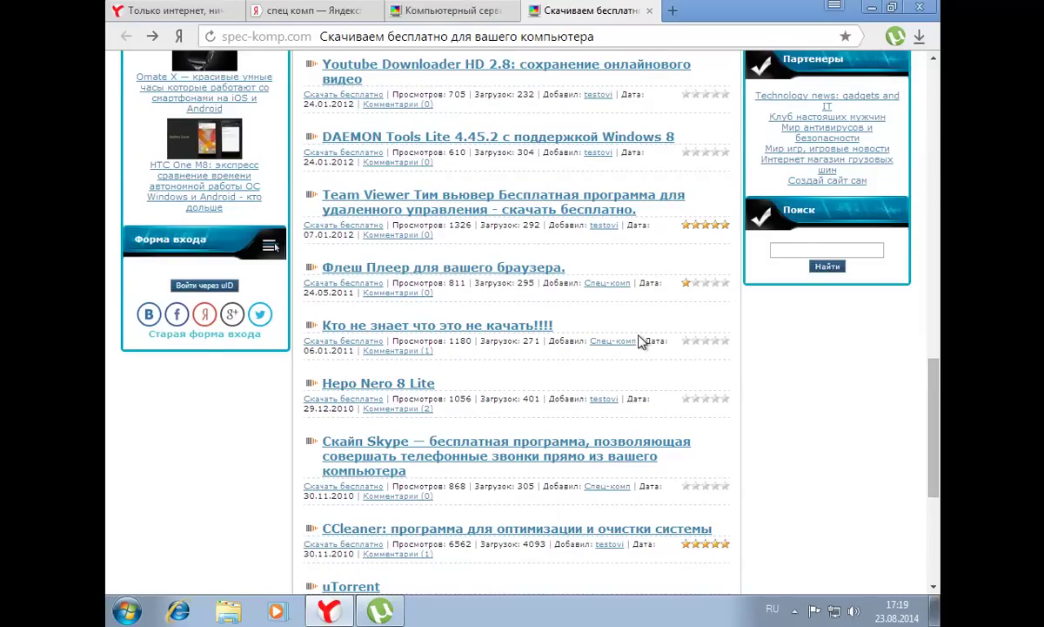
{"action": "scroll", "coordinate": [641, 341], "scroll_direction": "up", "scroll_amount": 1}
{"action": "left_click", "coordinate": [497, 228]}
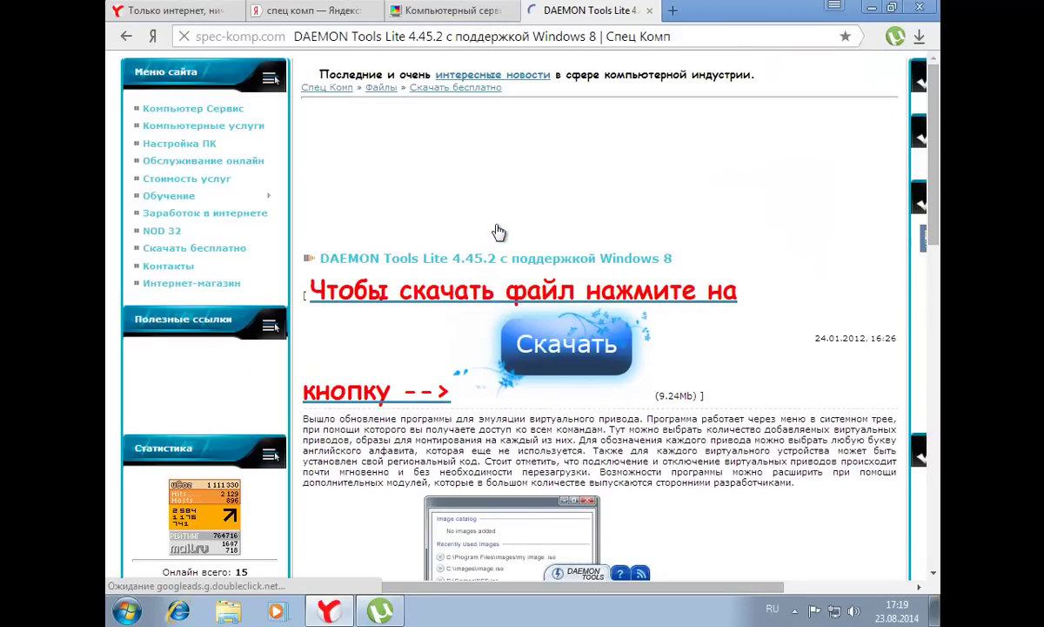
{"action": "left_click", "coordinate": [557, 357]}
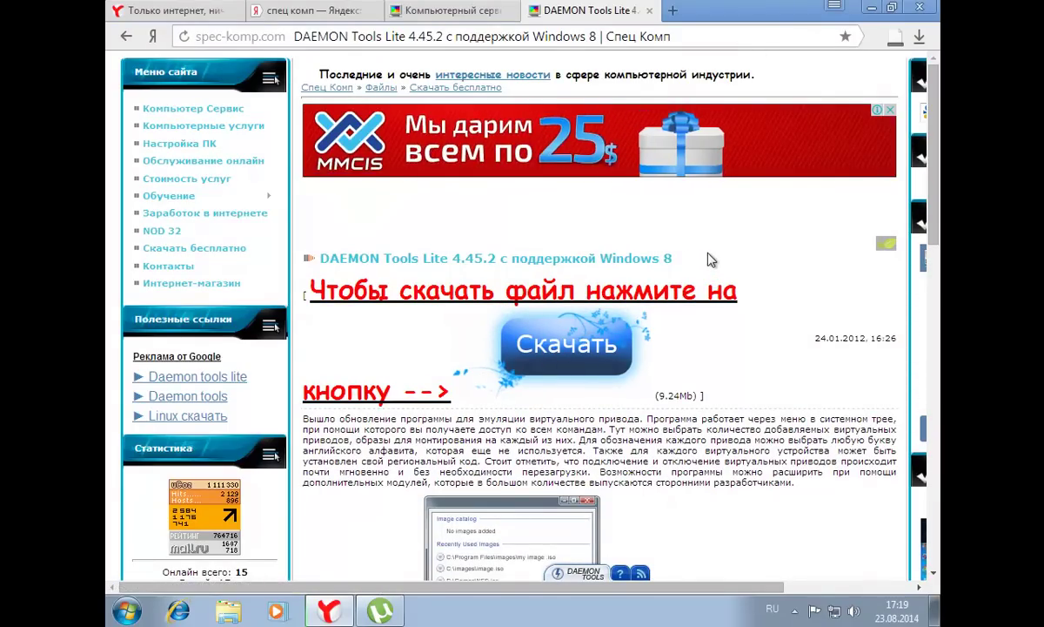
- Switch to µTorrent, stop the DRP_14.8.iso download, and minimize the program
{"action": "left_click", "coordinate": [390, 618]}
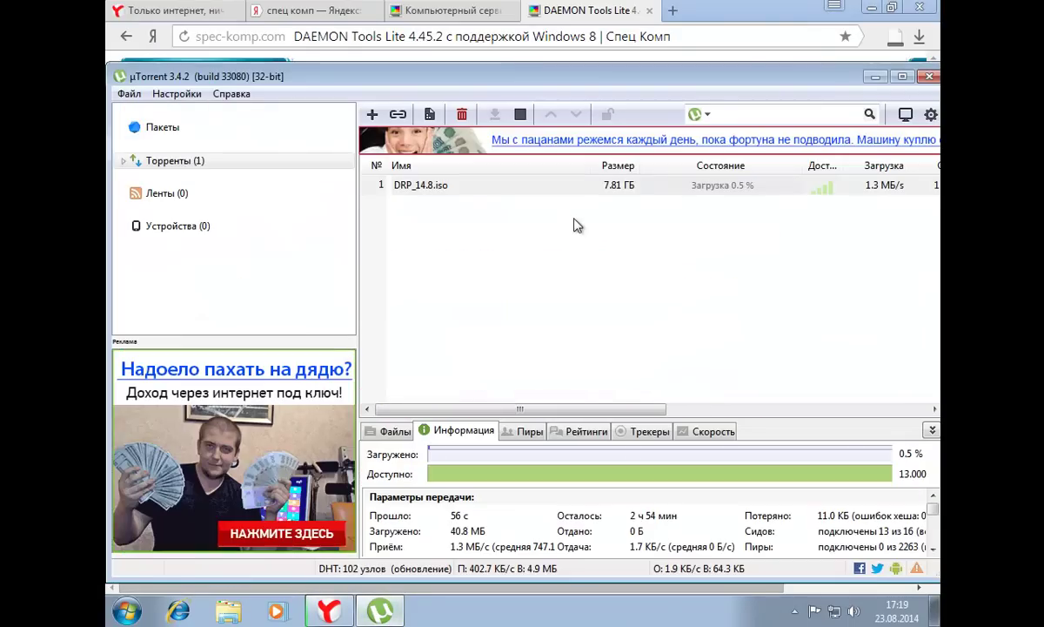
{"action": "left_click", "coordinate": [613, 186]}
{"action": "left_click", "coordinate": [521, 114]}
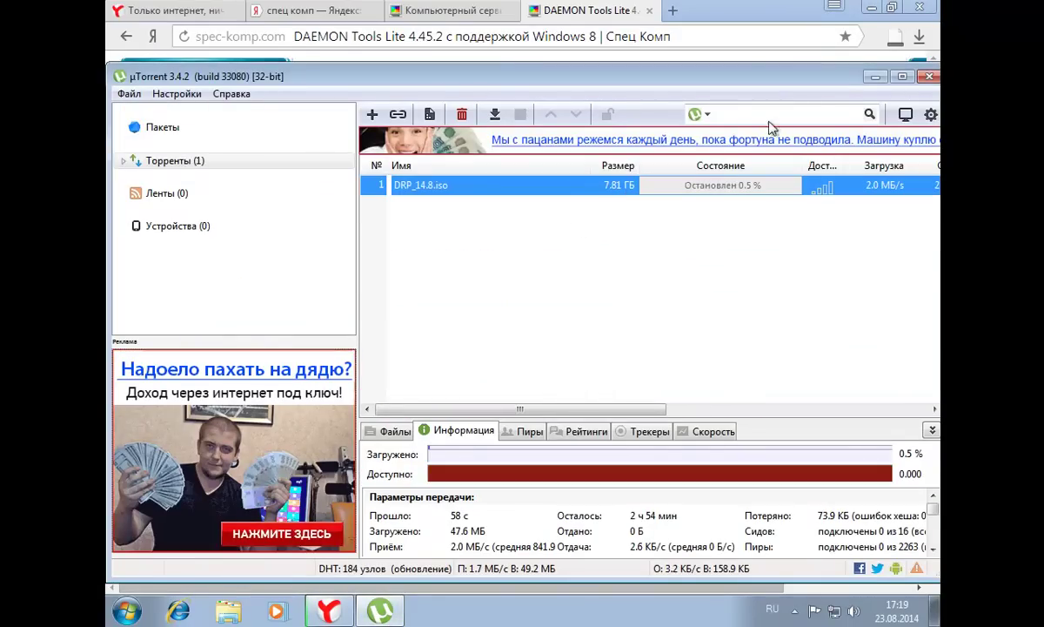
{"action": "left_click", "coordinate": [871, 78]}
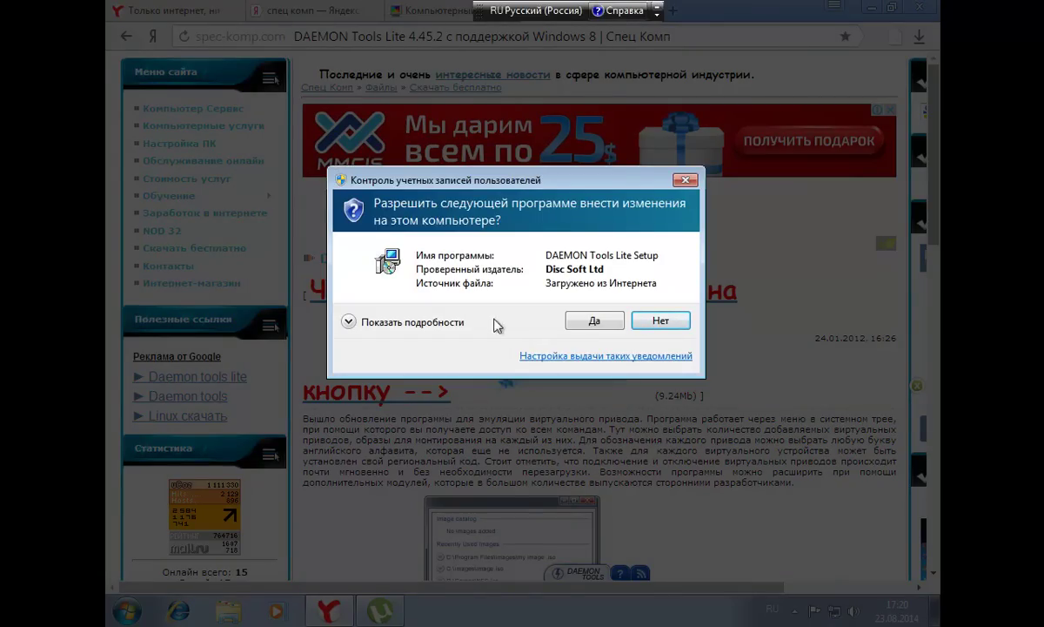
- Allow DAEMON Tools Lite Setup to make changes, keep Russian as its language, and accept the license agreement
{"action": "left_click", "coordinate": [594, 321]}
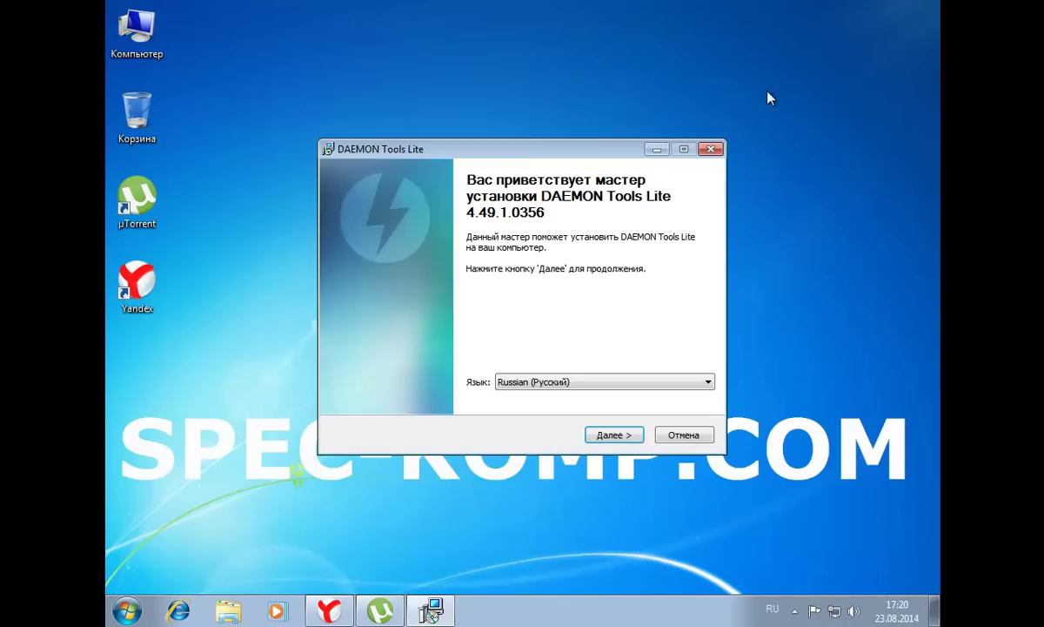
{"action": "left_click", "coordinate": [618, 435]}
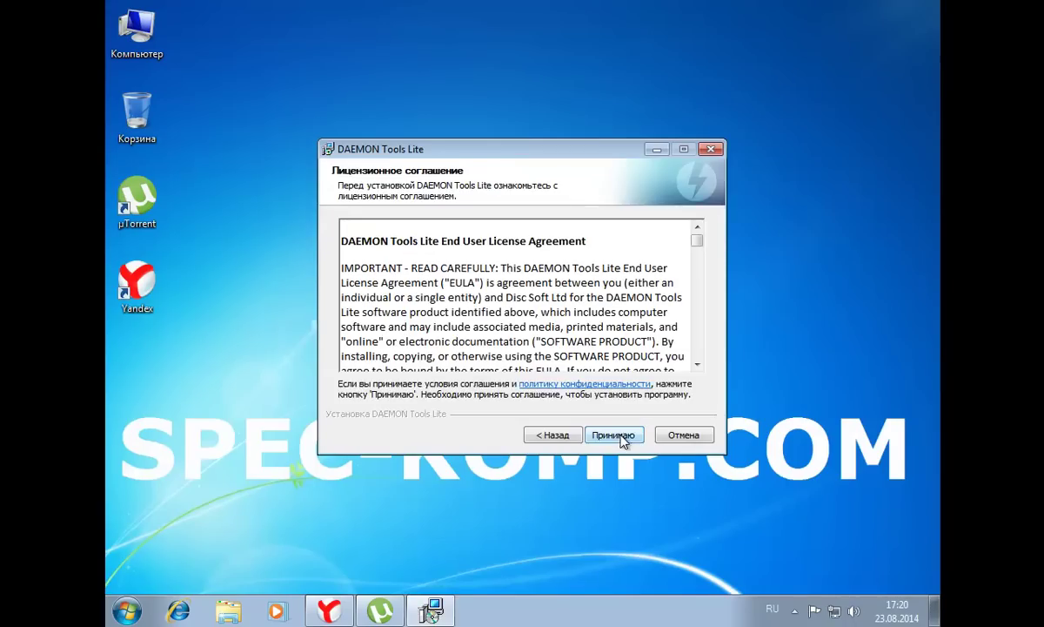
{"action": "left_click", "coordinate": [621, 437]}
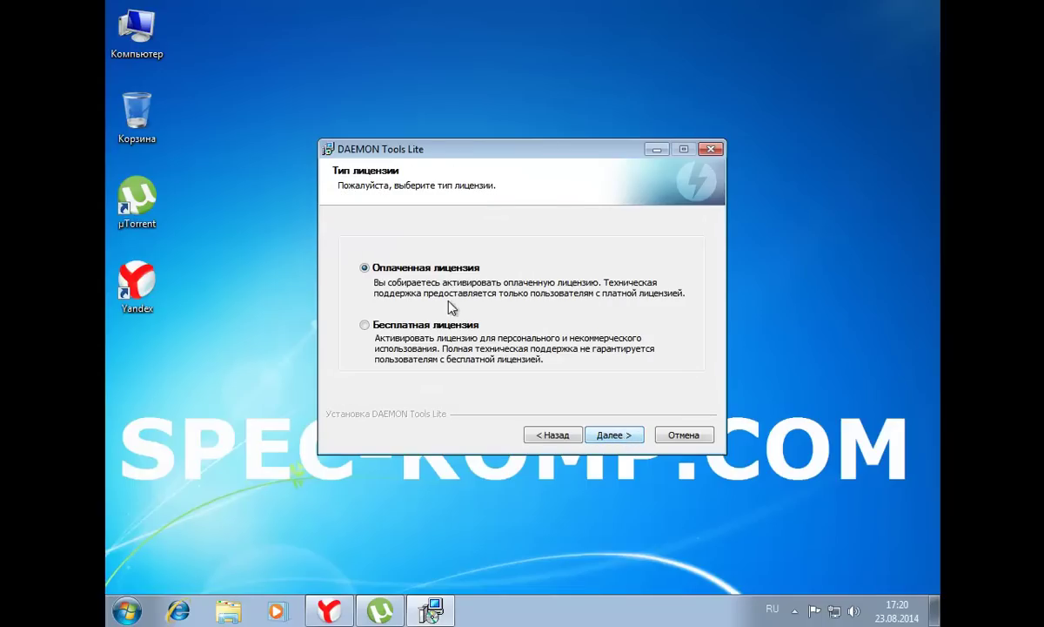
- Choose Бесплатная лицензия, keep the default components and install location, and allow the DT Soft Ltd device software to install
{"action": "left_click", "coordinate": [630, 436]}
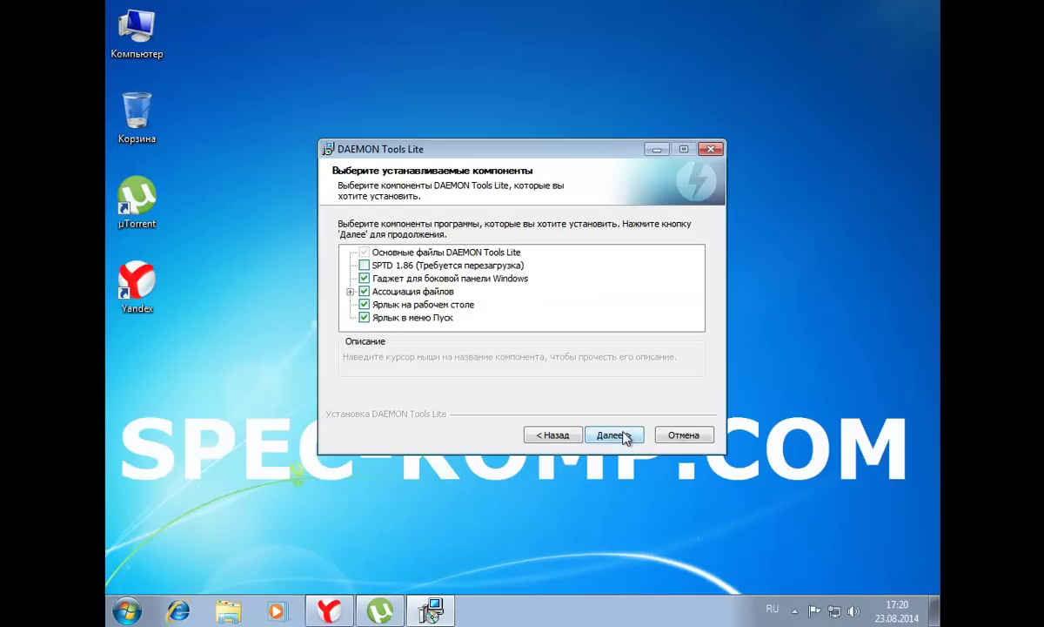
{"action": "left_click", "coordinate": [622, 436]}
{"action": "left_click", "coordinate": [633, 430]}
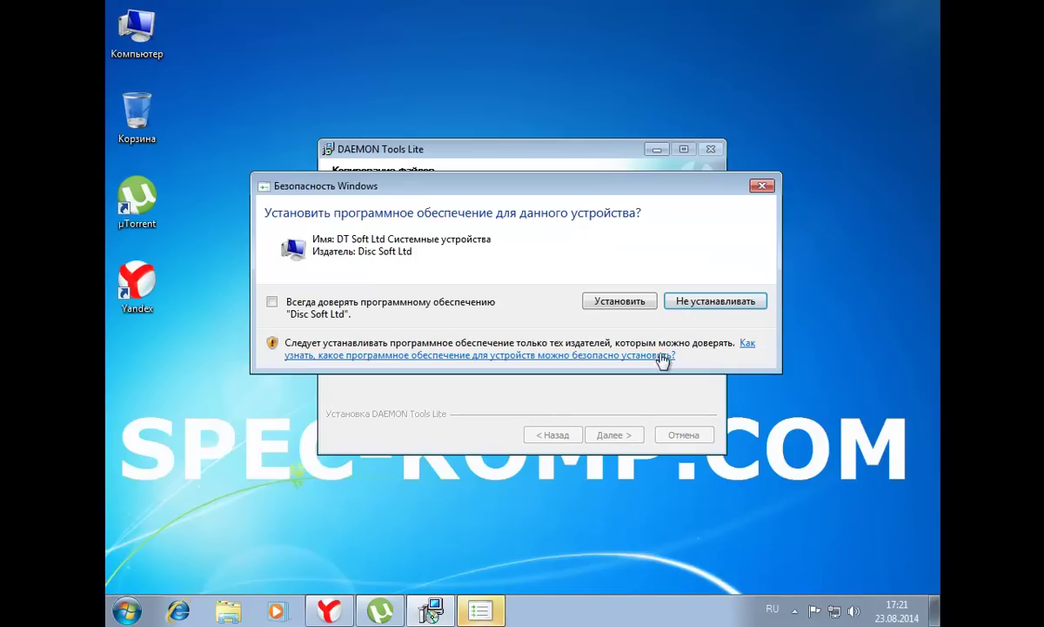
{"action": "left_click", "coordinate": [638, 305]}
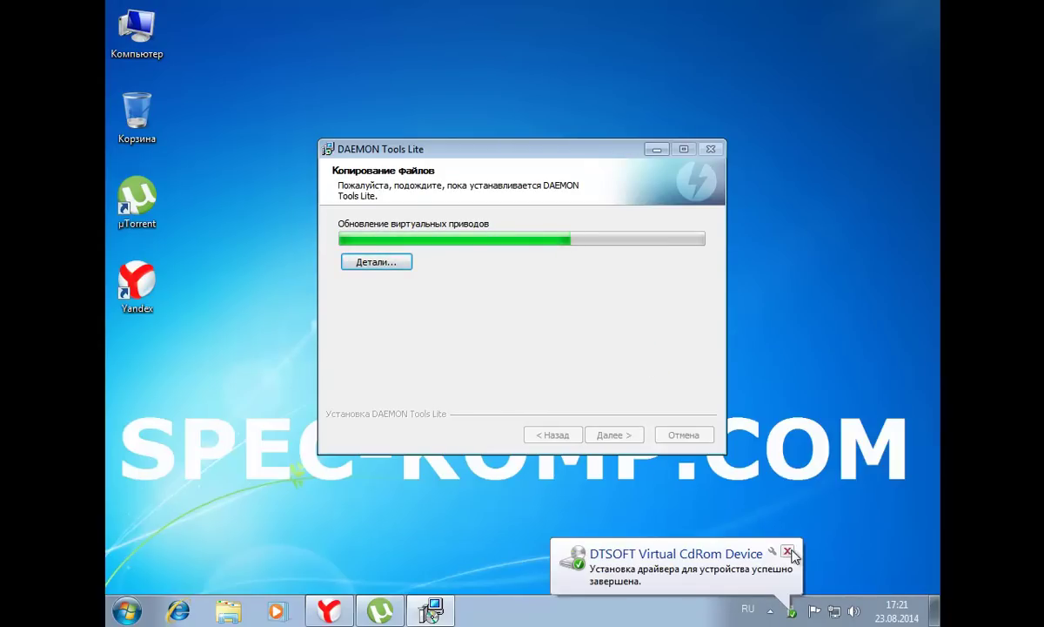
- Decline the DT.gadget installation, finish setup without the Yandex extras, and close the DAEMON Search page
{"action": "left_click", "coordinate": [789, 552]}
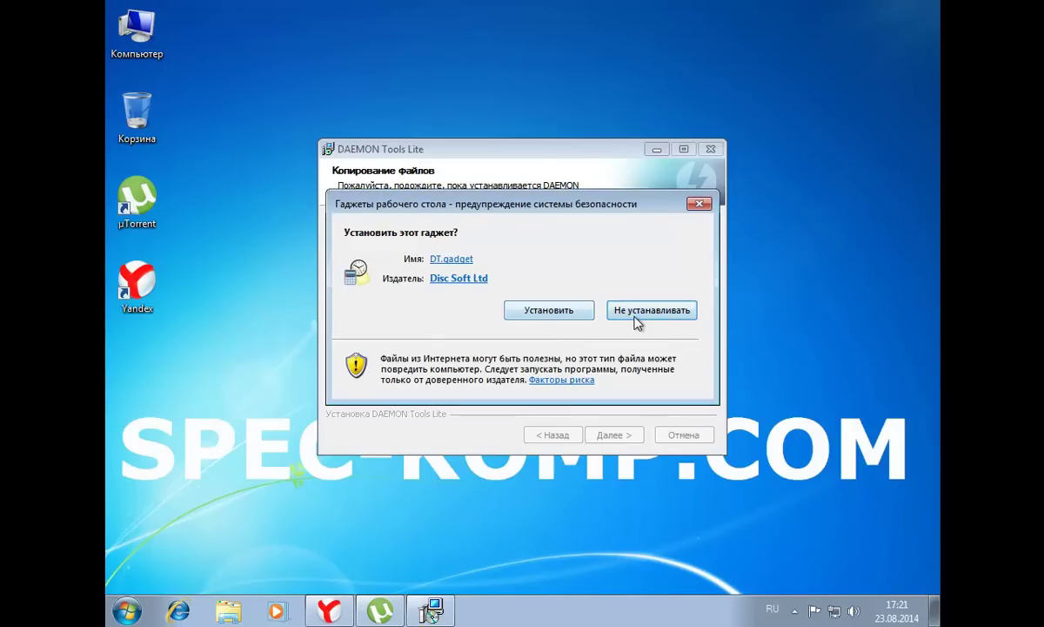
{"action": "left_click", "coordinate": [636, 319]}
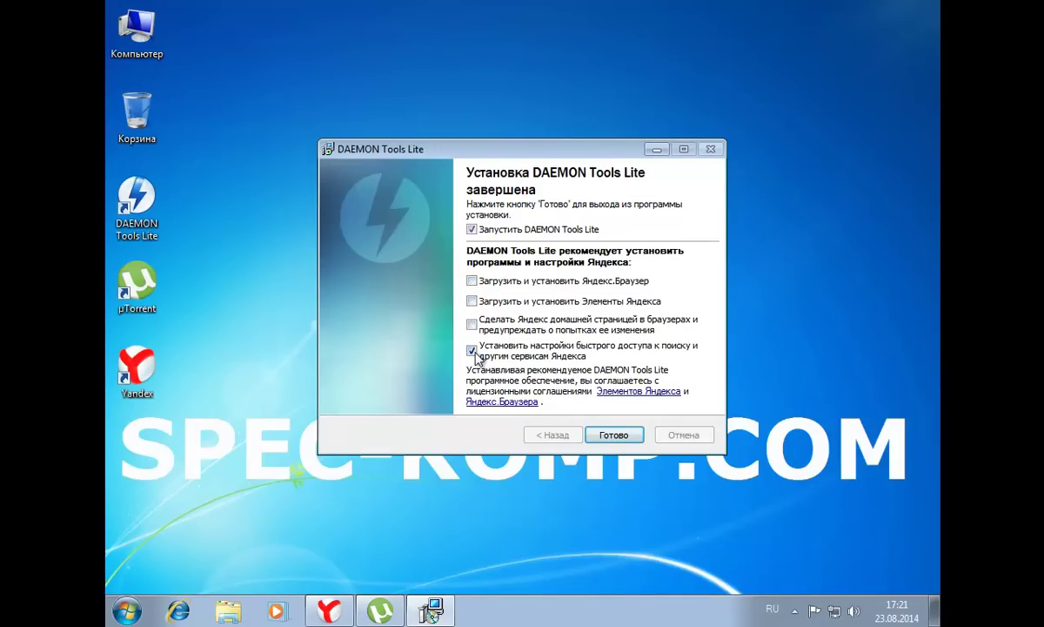
{"action": "left_click", "coordinate": [613, 435]}
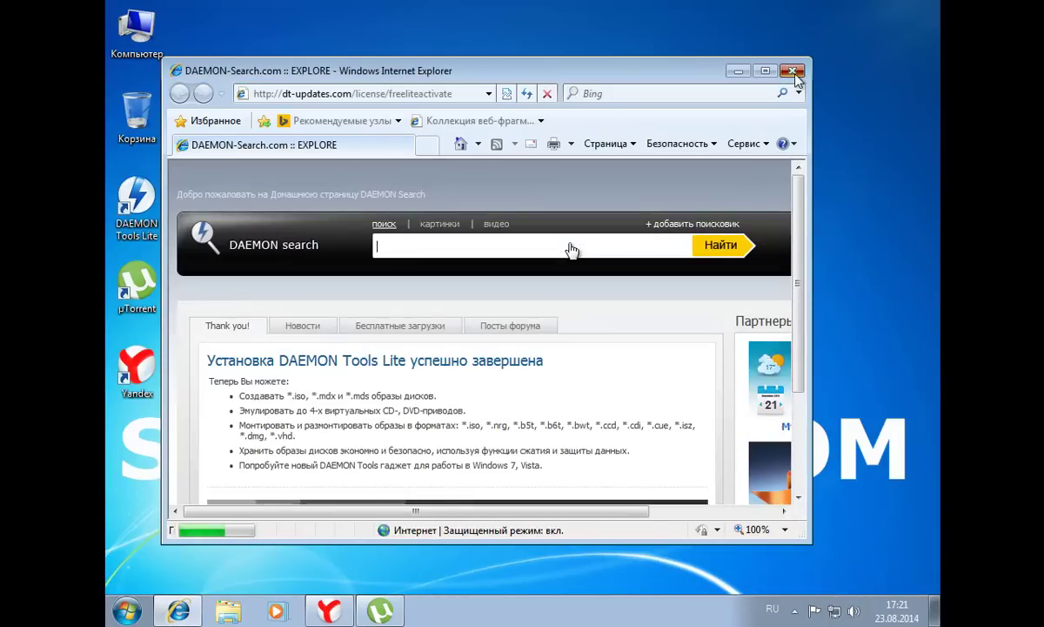
{"action": "left_click", "coordinate": [793, 72]}
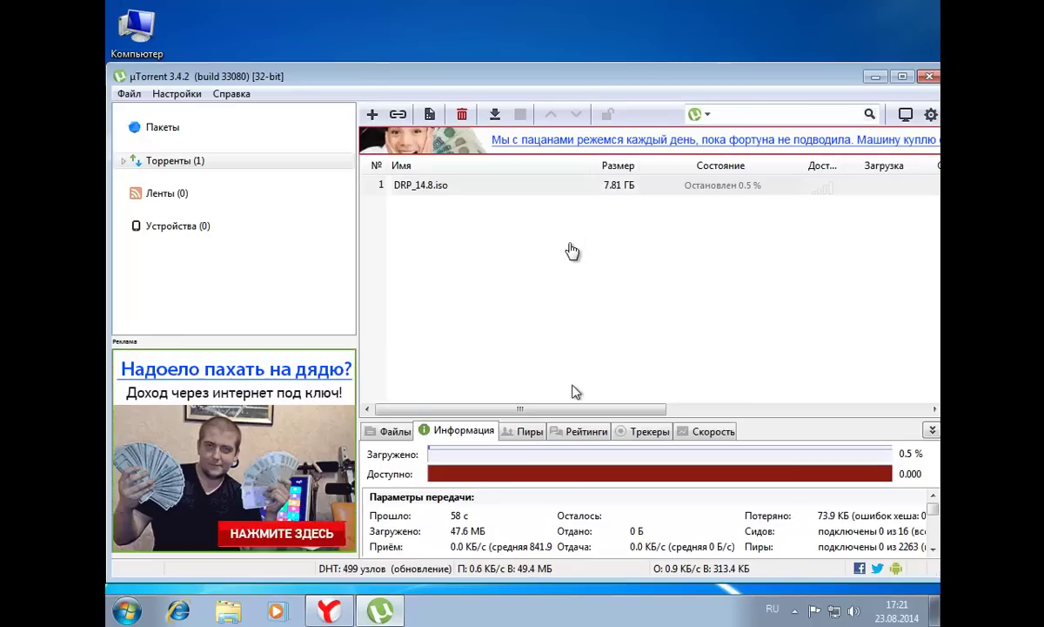
- Resume the DRP_14.8.iso download in µTorrent and minimize the program
{"action": "left_click", "coordinate": [380, 610]}
{"action": "double_click", "coordinate": [453, 186]}
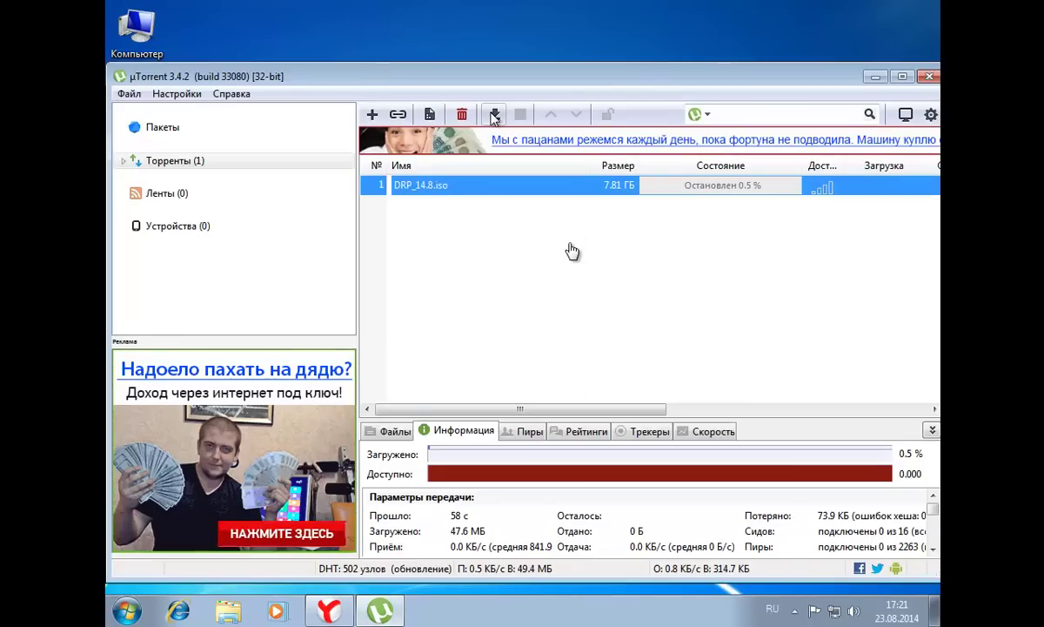
{"action": "left_click", "coordinate": [876, 77]}
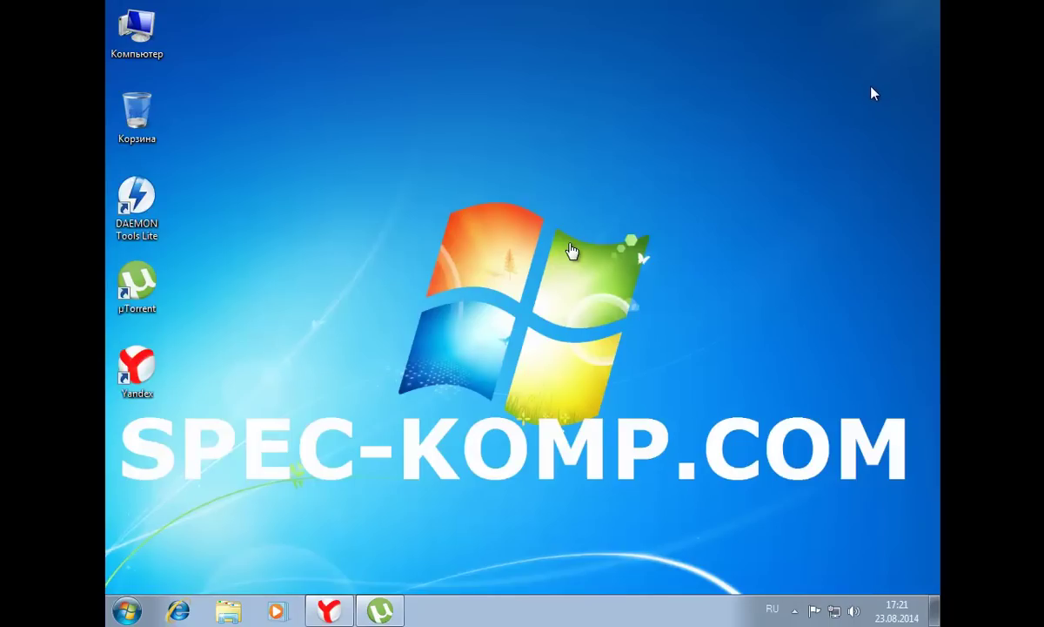
- Launch DAEMON Tools Lite from the desktop and reposition its window so that the desktop shortcuts stay accessible
{"action": "double_click", "coordinate": [140, 213]}
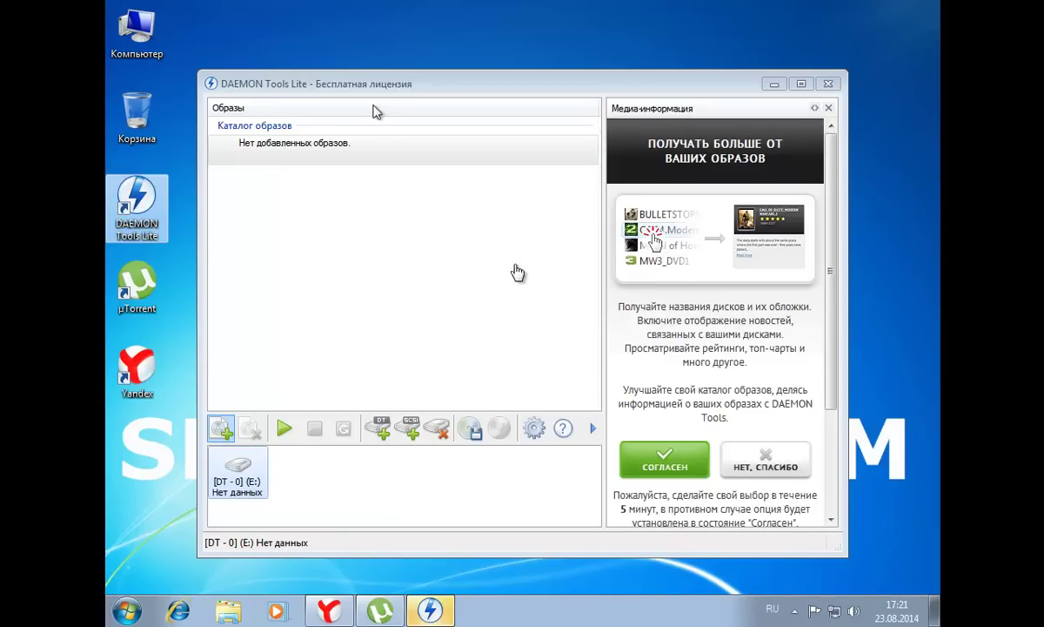
{"action": "left_click_drag", "start_coordinate": [380, 85], "coordinate": [403, 67]}
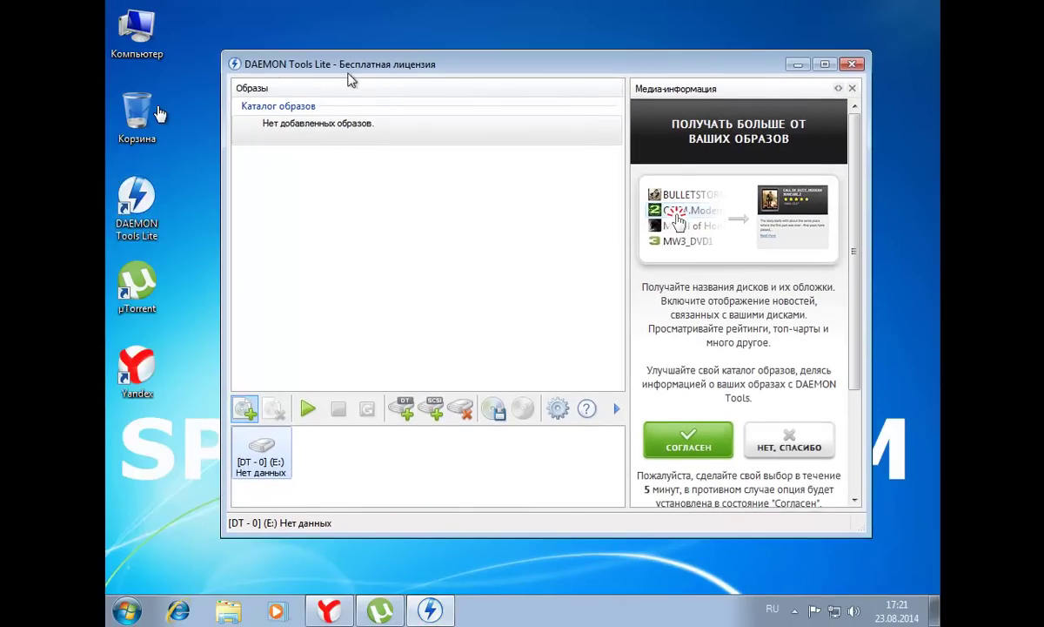
- From µTorrent, open the folder containing DRP_14.8.iso, and dismiss the µTorrent window
{"action": "double_click", "coordinate": [138, 280]}
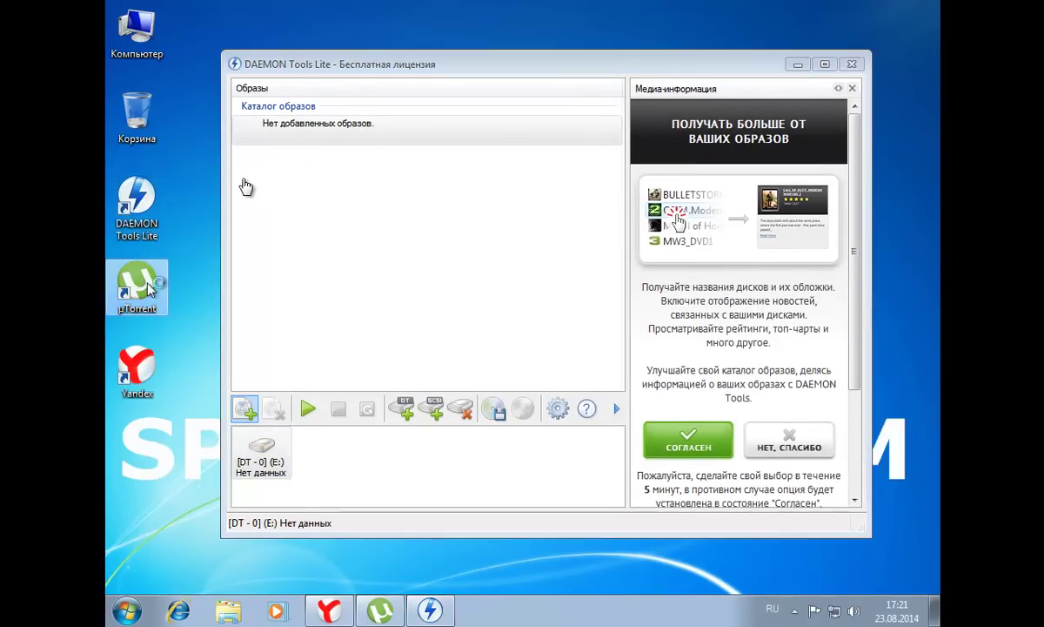
{"action": "double_click", "coordinate": [546, 185]}
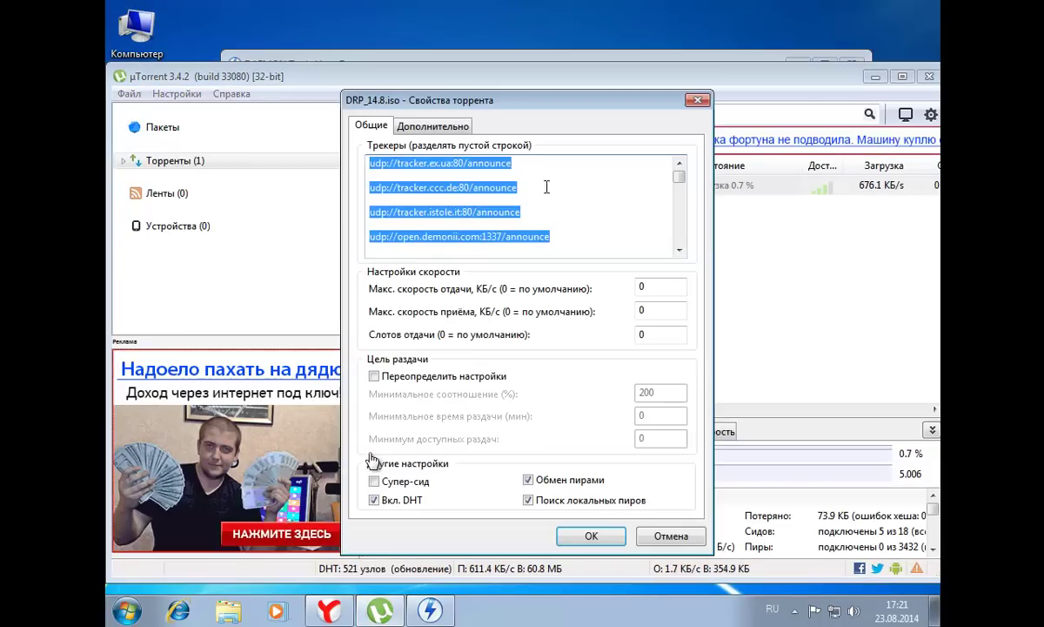
{"action": "left_click", "coordinate": [590, 535]}
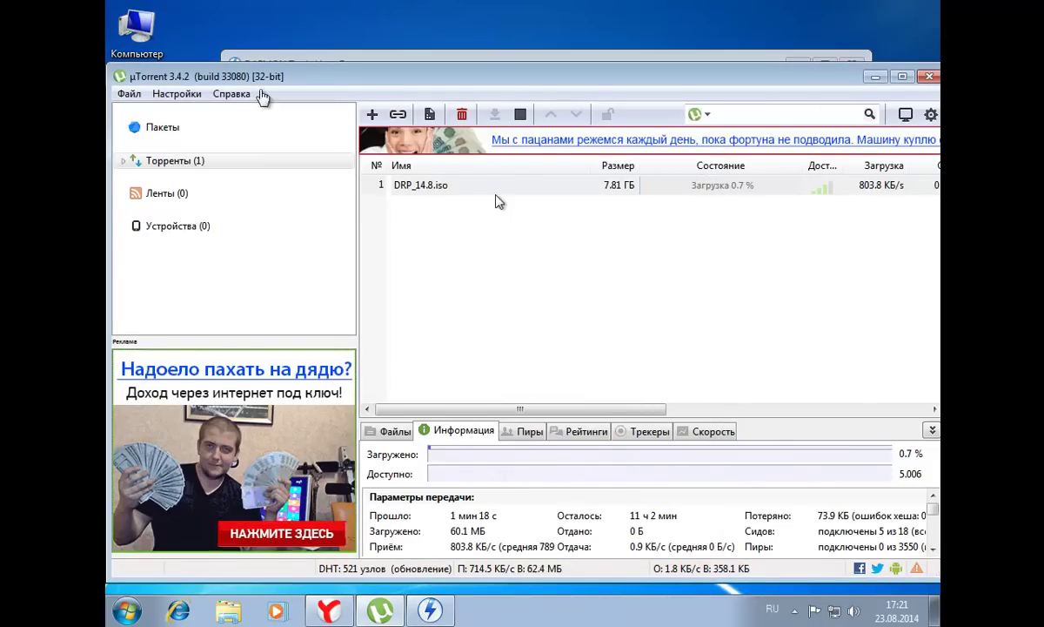
{"action": "right_click", "coordinate": [492, 193]}
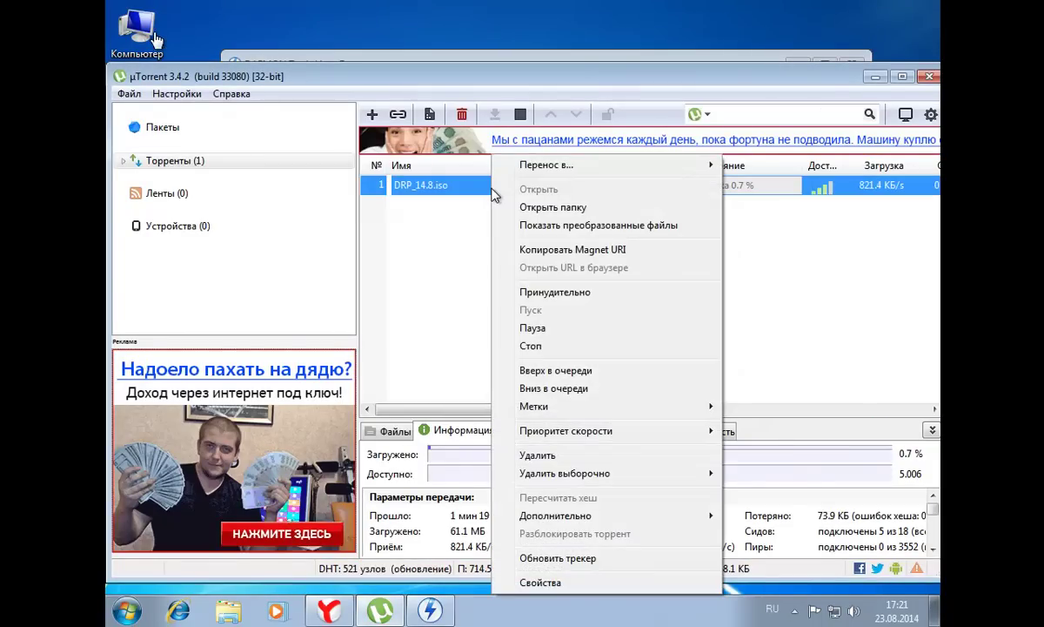
{"action": "left_click", "coordinate": [557, 208]}
{"action": "left_click", "coordinate": [474, 361]}
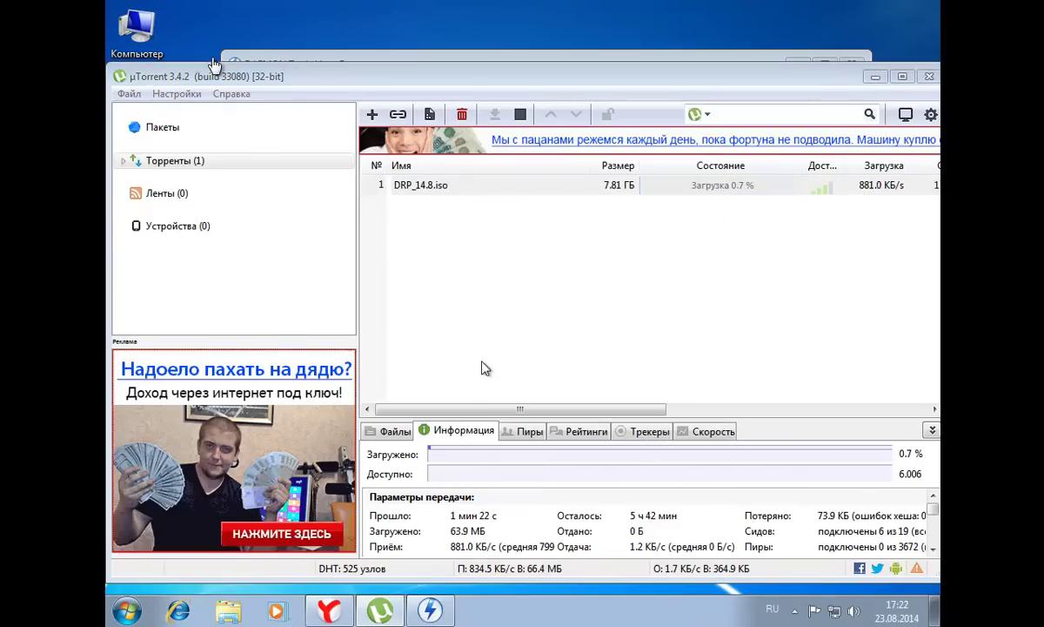
{"action": "left_click", "coordinate": [905, 100]}
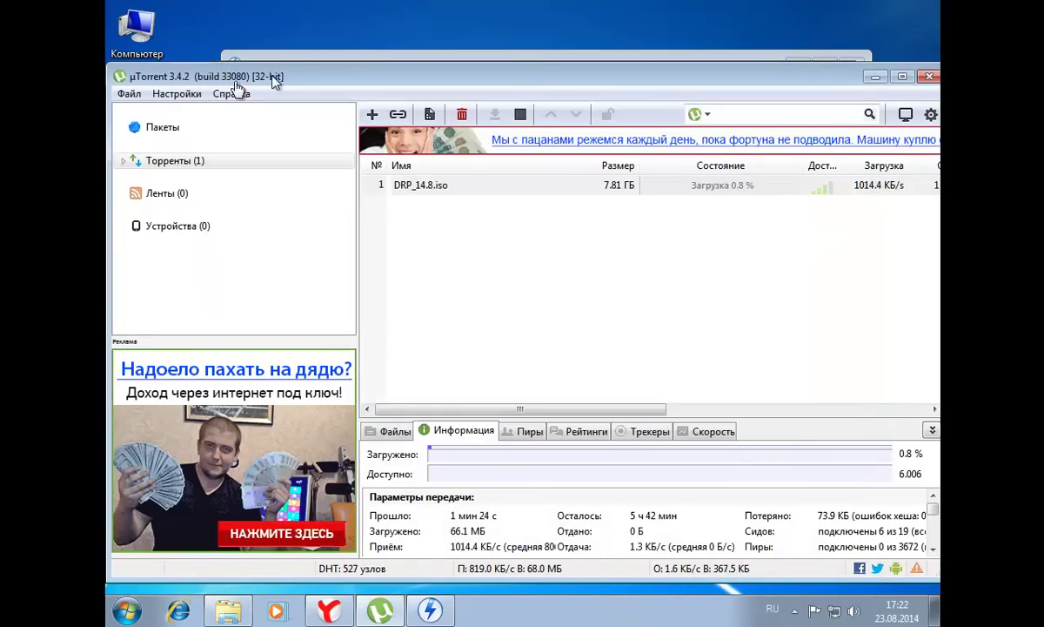
{"action": "left_click", "coordinate": [876, 76]}
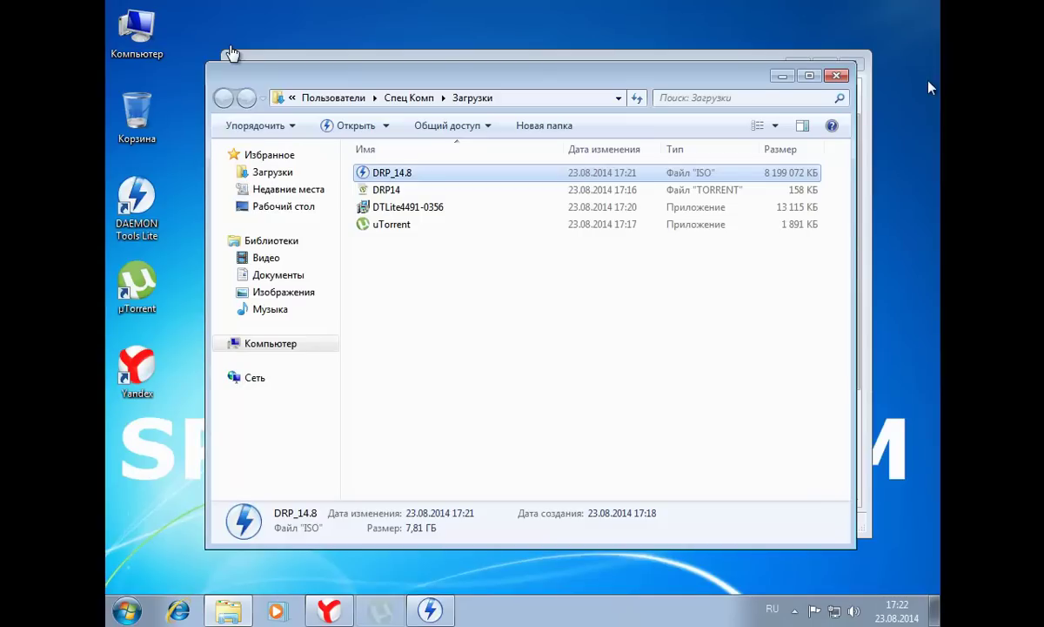
- Place the Загрузки folder beside DAEMON Tools Lite and try to mount DRP_14.8 on the [DT - 0] (E:) virtual drive
{"action": "left_click_drag", "start_coordinate": [433, 72], "coordinate": [690, 79]}
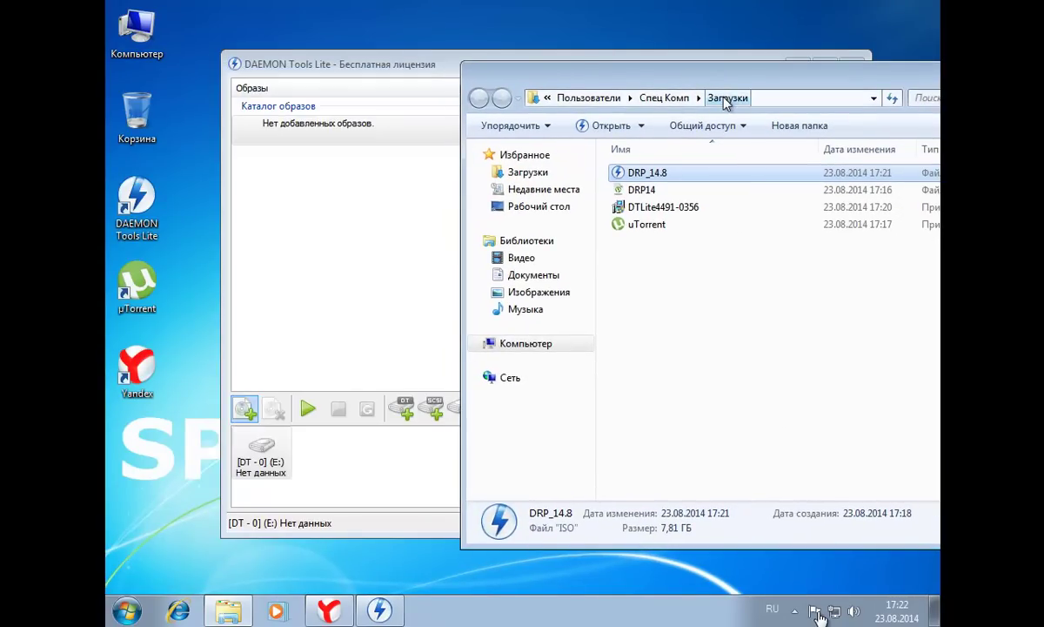
{"action": "left_click_drag", "start_coordinate": [736, 82], "coordinate": [715, 64]}
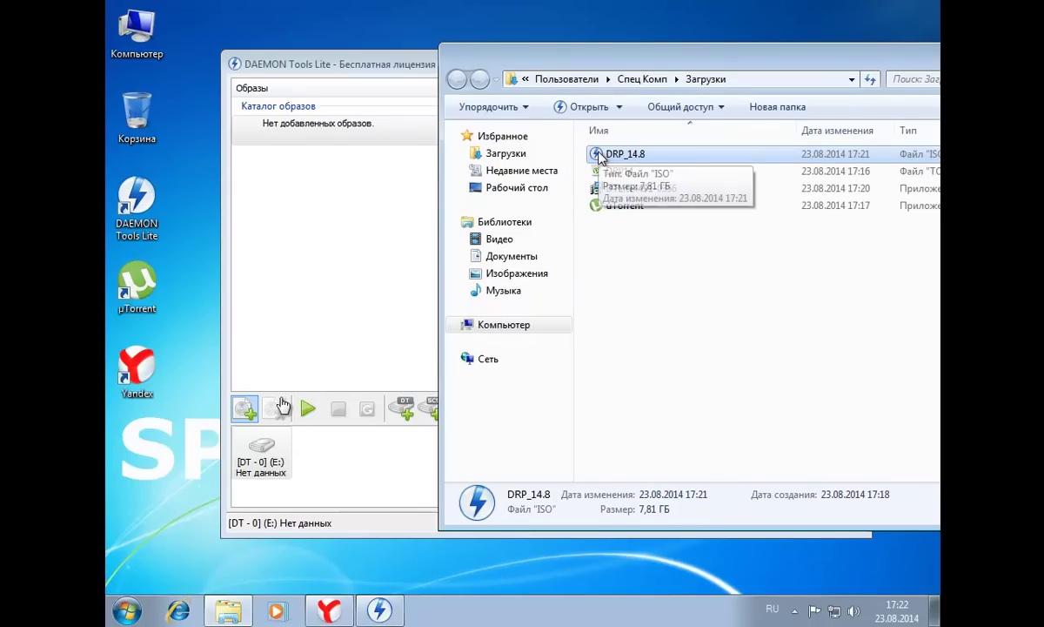
{"action": "left_click_drag", "start_coordinate": [601, 156], "coordinate": [265, 457]}
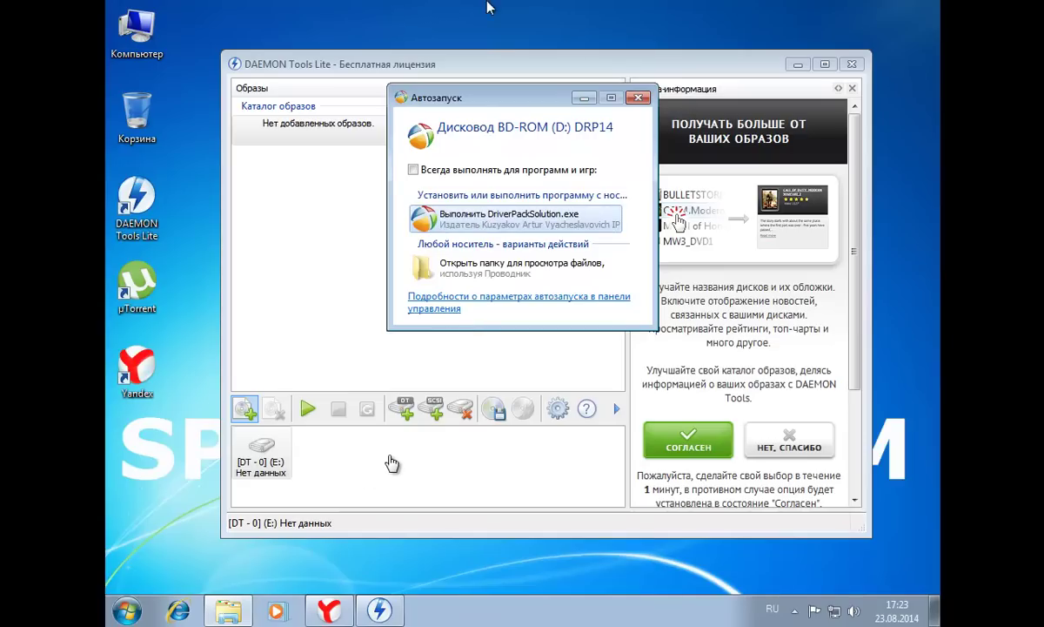
- Close DAEMON Tools Lite, run DriverPackSolution.exe from the DRP14 disc, and allow it to make changes
{"action": "left_click", "coordinate": [852, 63]}
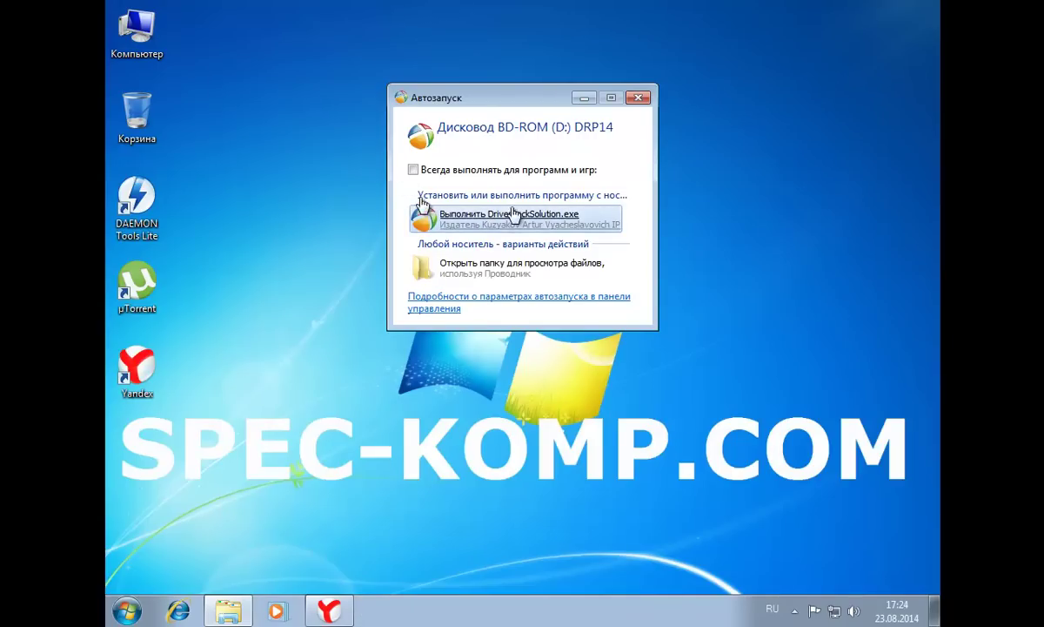
{"action": "left_click", "coordinate": [545, 217]}
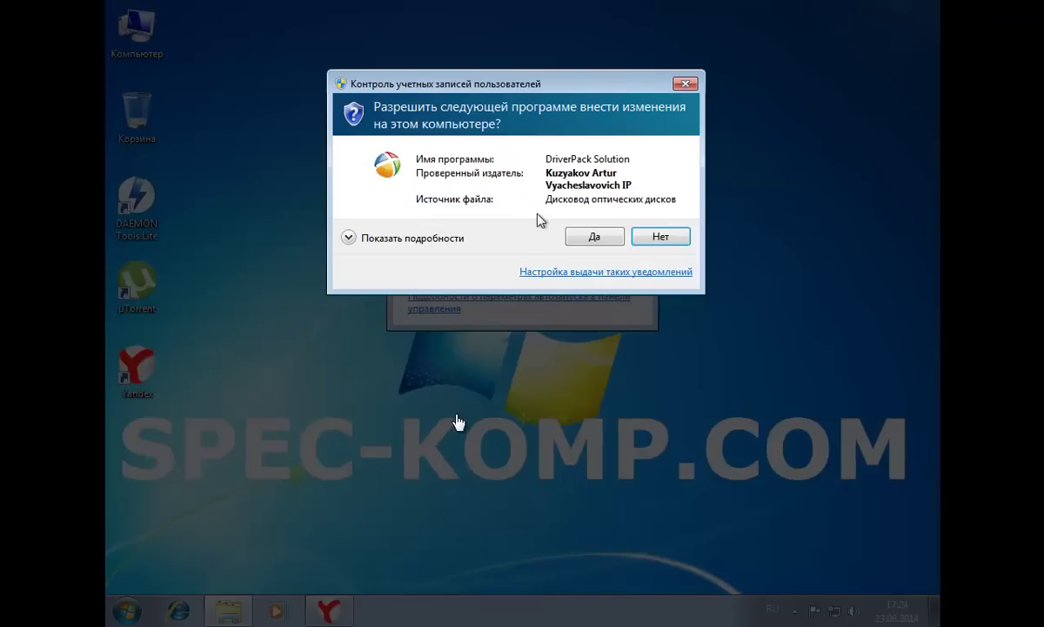
{"action": "left_click", "coordinate": [597, 237]}
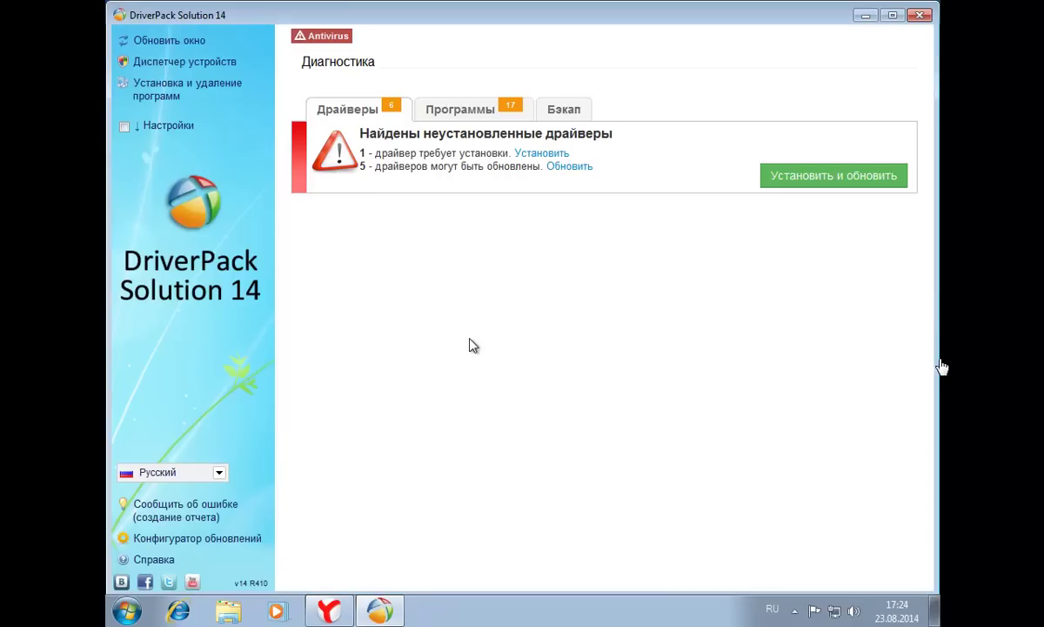
- Turn on Режим эксперта, select the VMware VMCI Bus Device and VMware SVGA 3D drivers, and close DriverPack Solution
{"action": "left_click", "coordinate": [125, 128]}
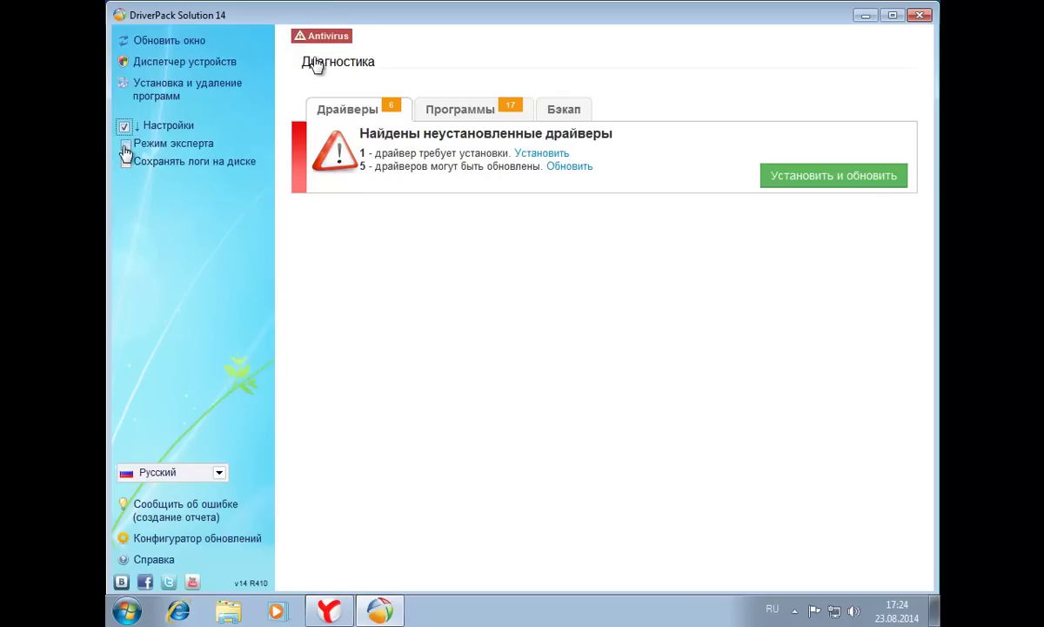
{"action": "left_click", "coordinate": [125, 144]}
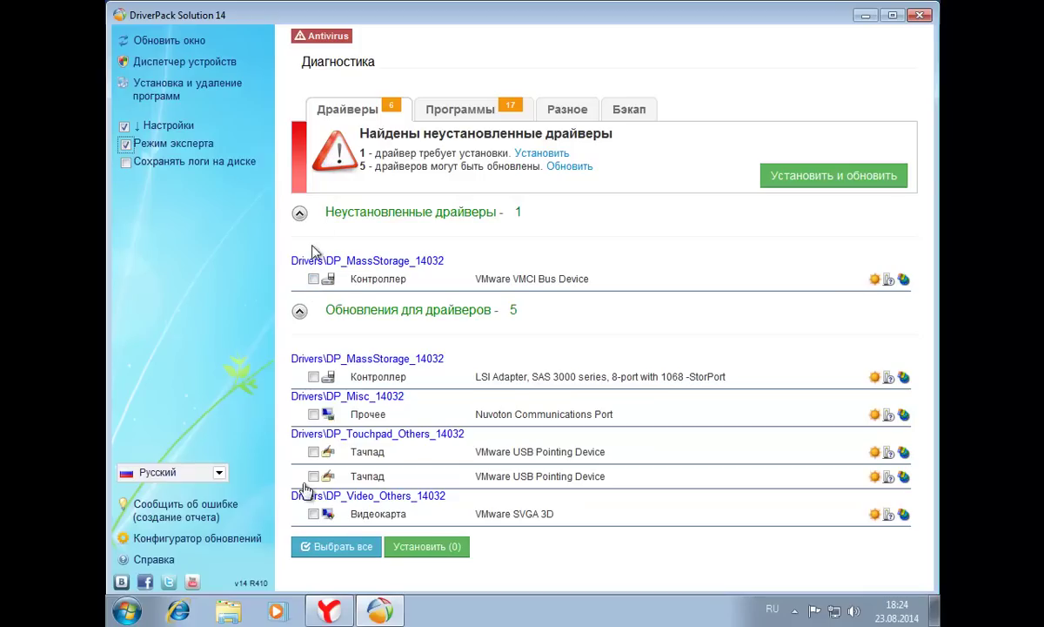
{"action": "left_click", "coordinate": [313, 278]}
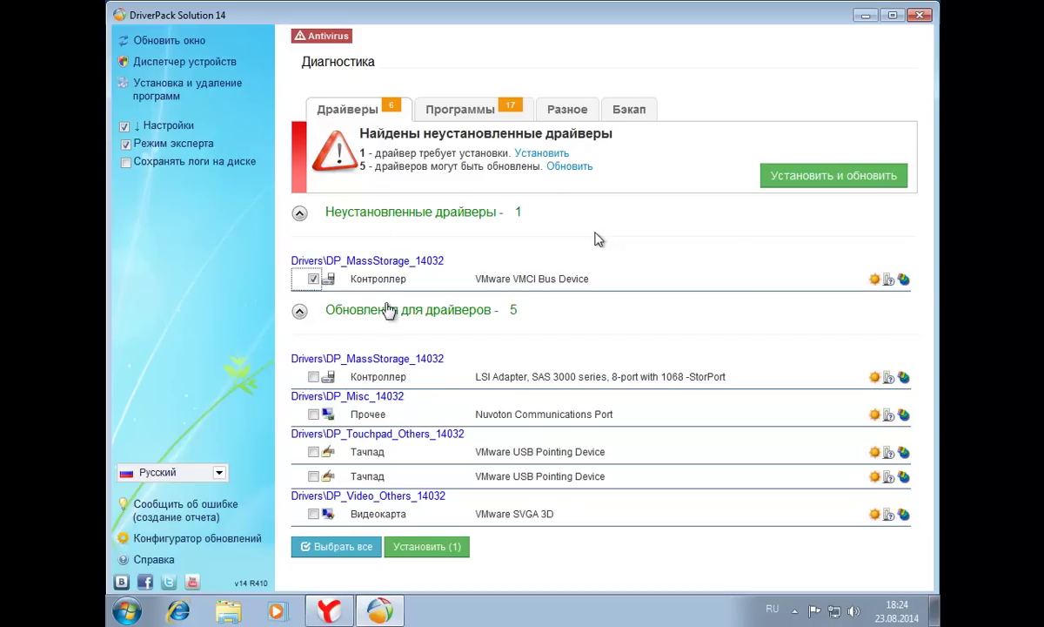
{"action": "left_click", "coordinate": [312, 515]}
{"action": "mouse_move", "coordinate": [496, 514]}
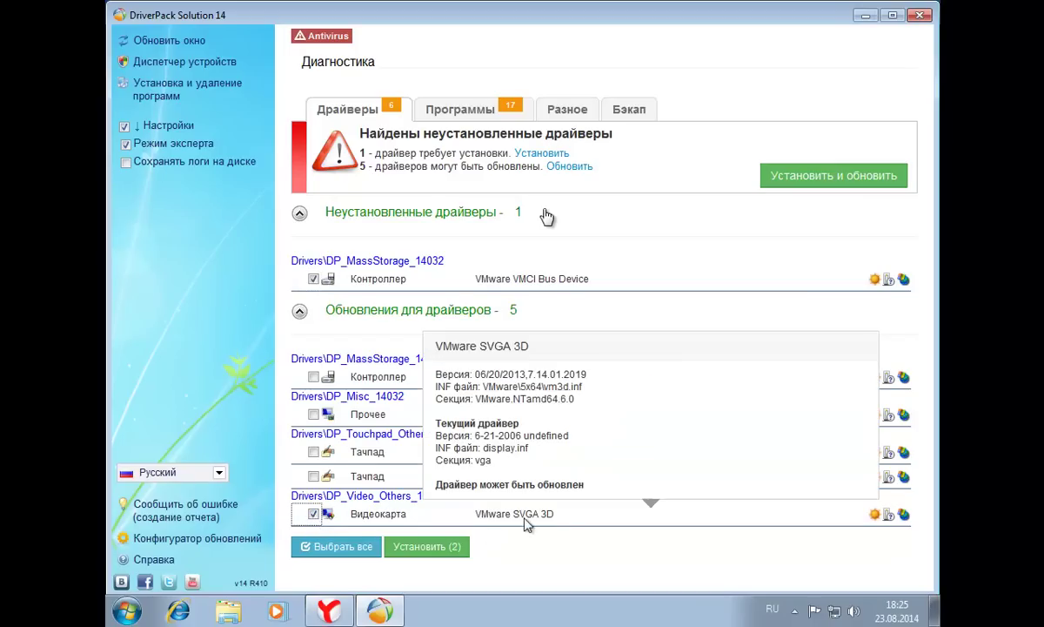
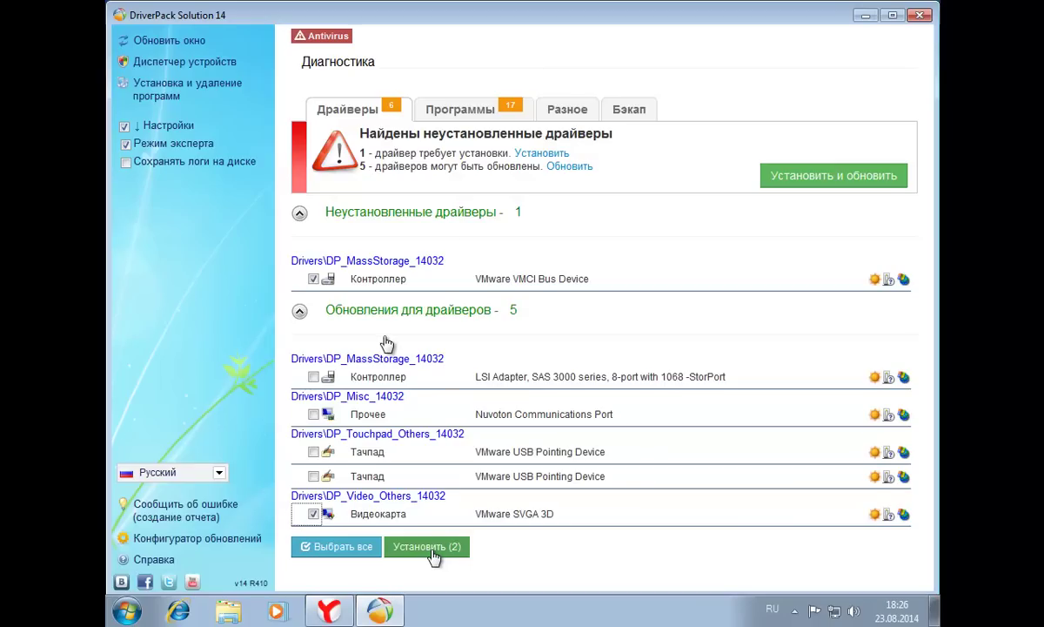
{"action": "left_click", "coordinate": [920, 16]}
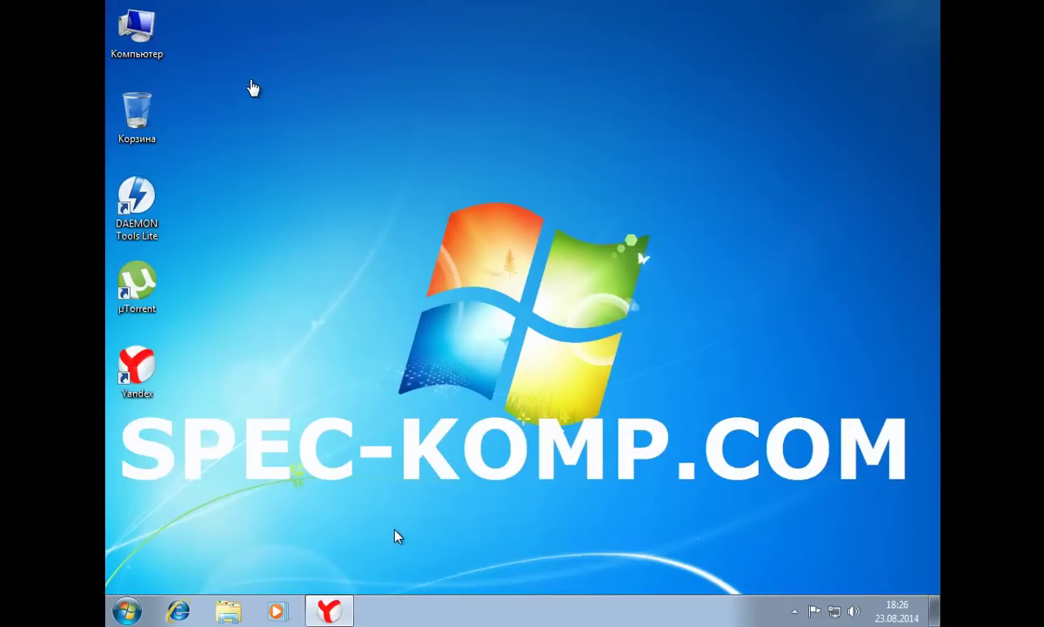
- Switch to Yandex browser, return to the spec-komp.com catalogue, and open the entry «Сборник самых нужных программ на Windows XP, Vista, 7 и 8»
{"action": "left_click", "coordinate": [329, 611]}
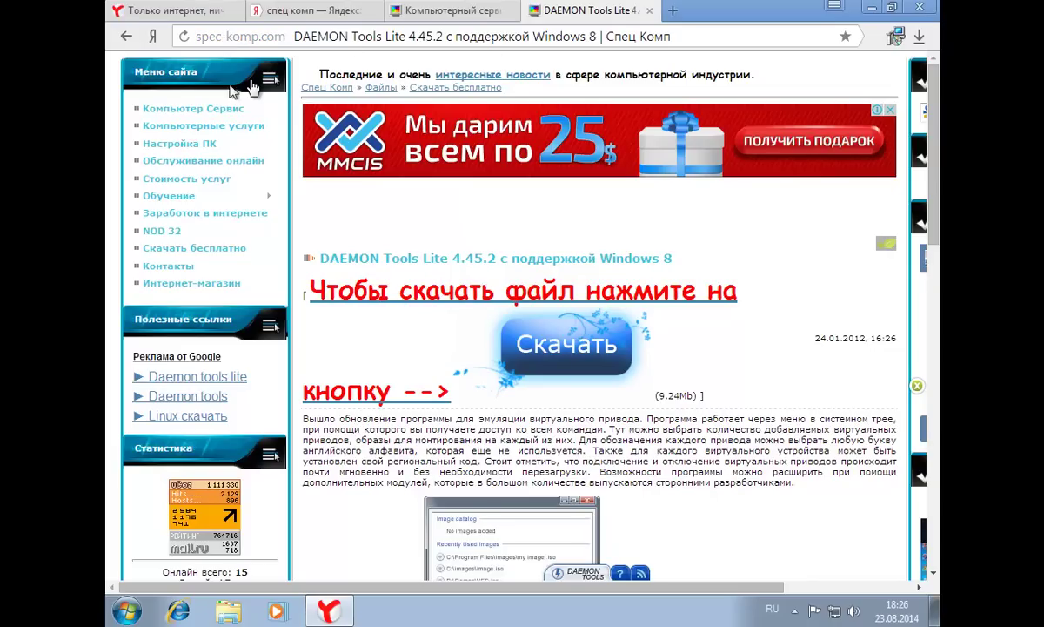
{"action": "left_click", "coordinate": [124, 36]}
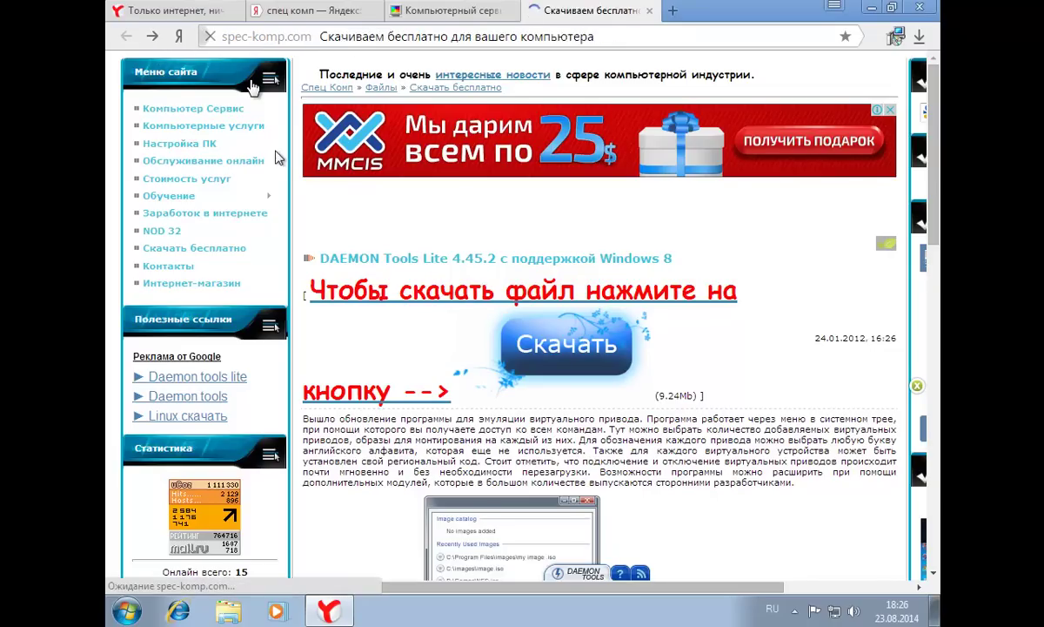
{"action": "scroll", "coordinate": [649, 315], "scroll_direction": "up", "scroll_amount": 3}
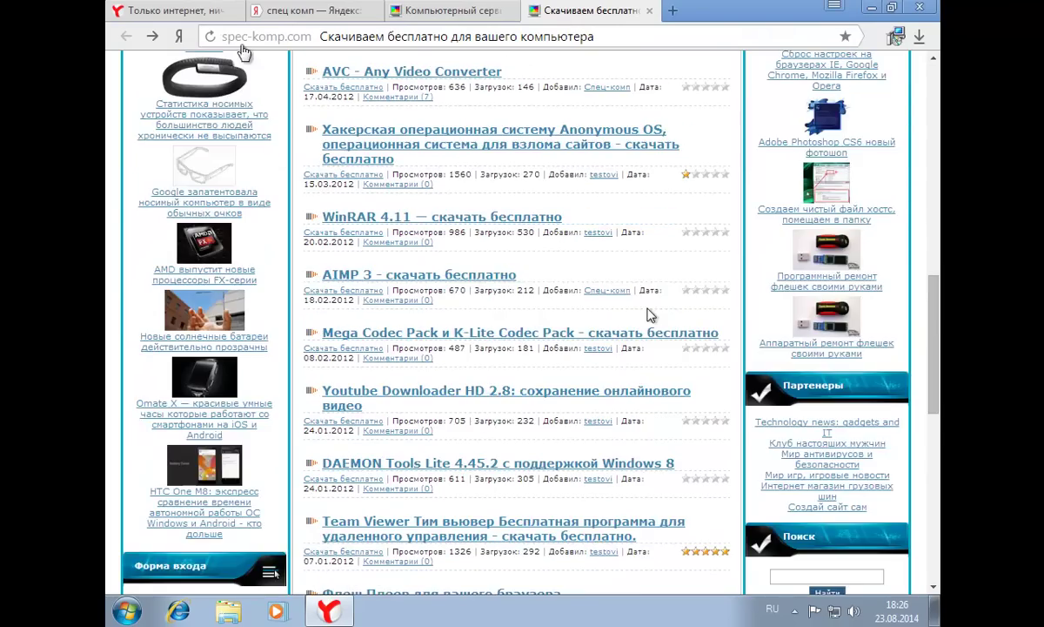
{"action": "scroll", "coordinate": [648, 315], "scroll_direction": "up", "scroll_amount": 10}
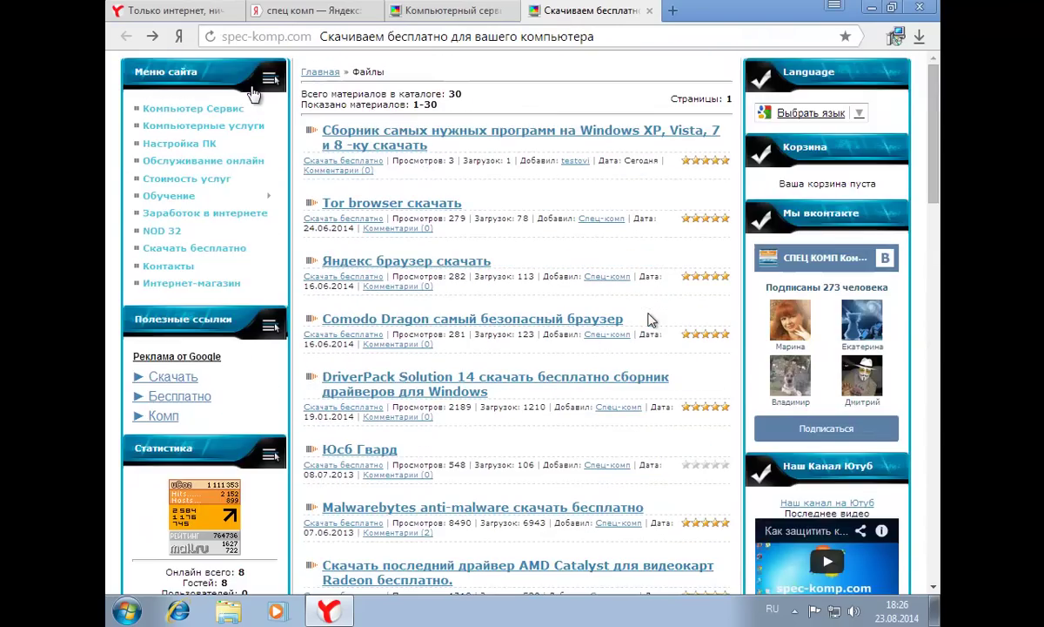
{"action": "left_click", "coordinate": [389, 139]}
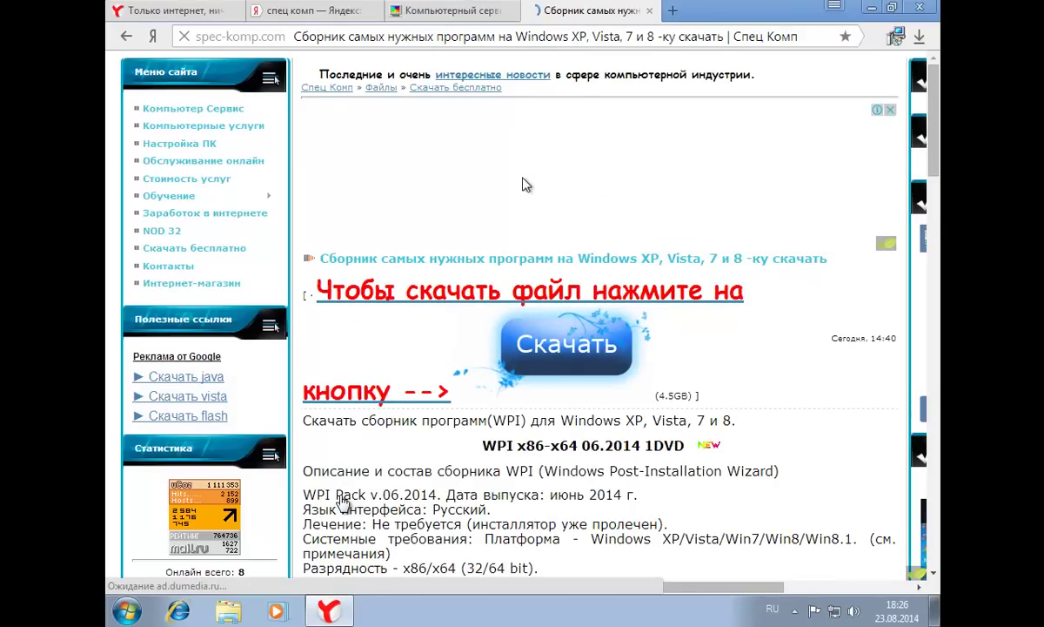
- Download the WPI collection torrent and add WPI x86-x64 by OVGorskiy 06.2014.iso to µTorrent, saving into the Downloads folder
{"action": "left_click", "coordinate": [573, 348]}
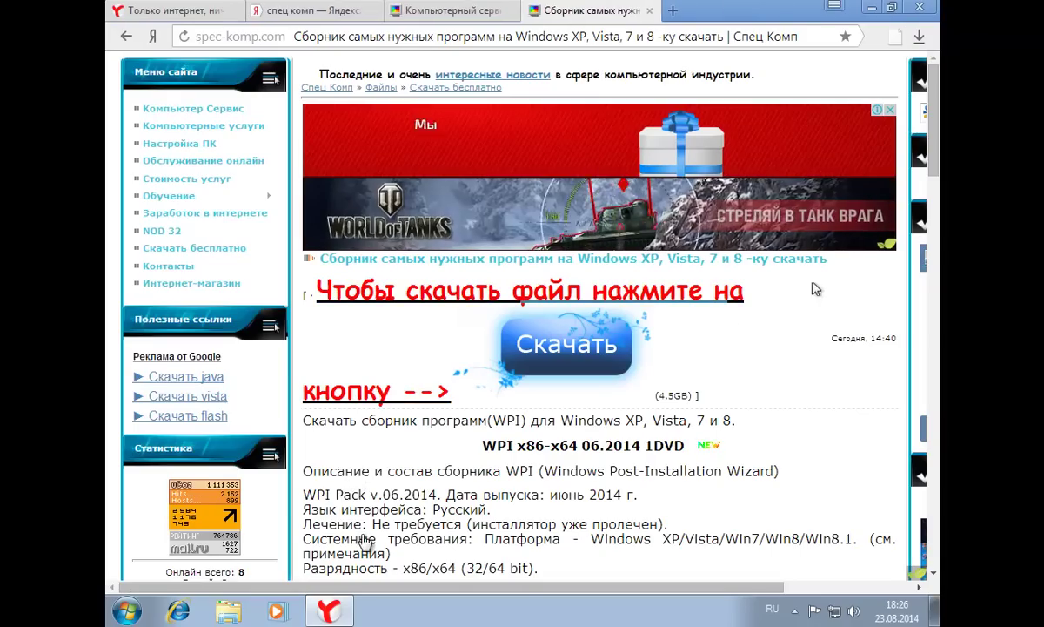
{"action": "left_click", "coordinate": [919, 40]}
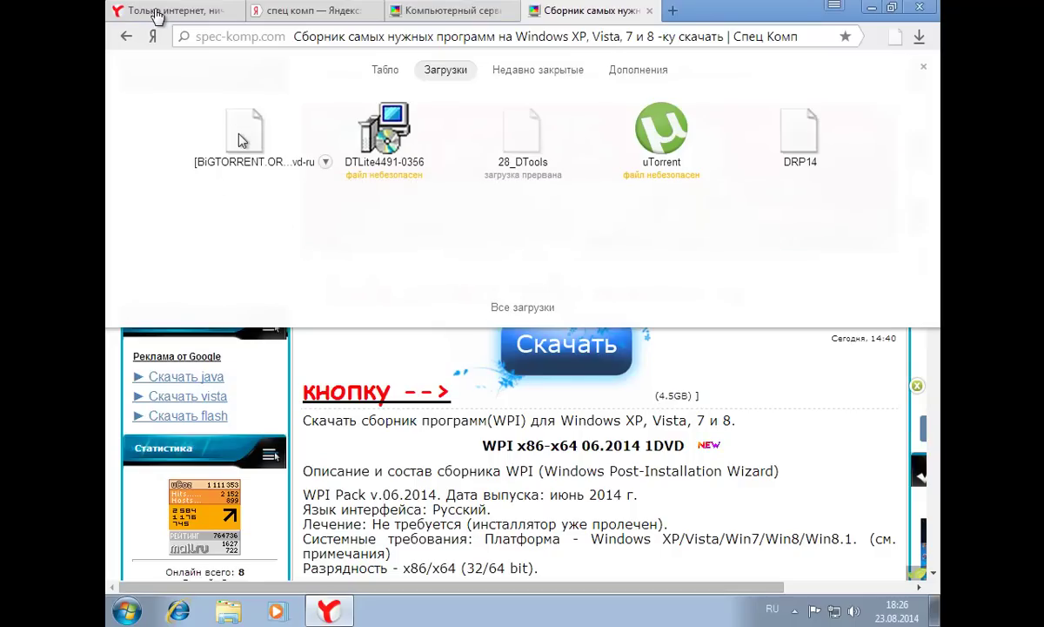
{"action": "left_click", "coordinate": [242, 139]}
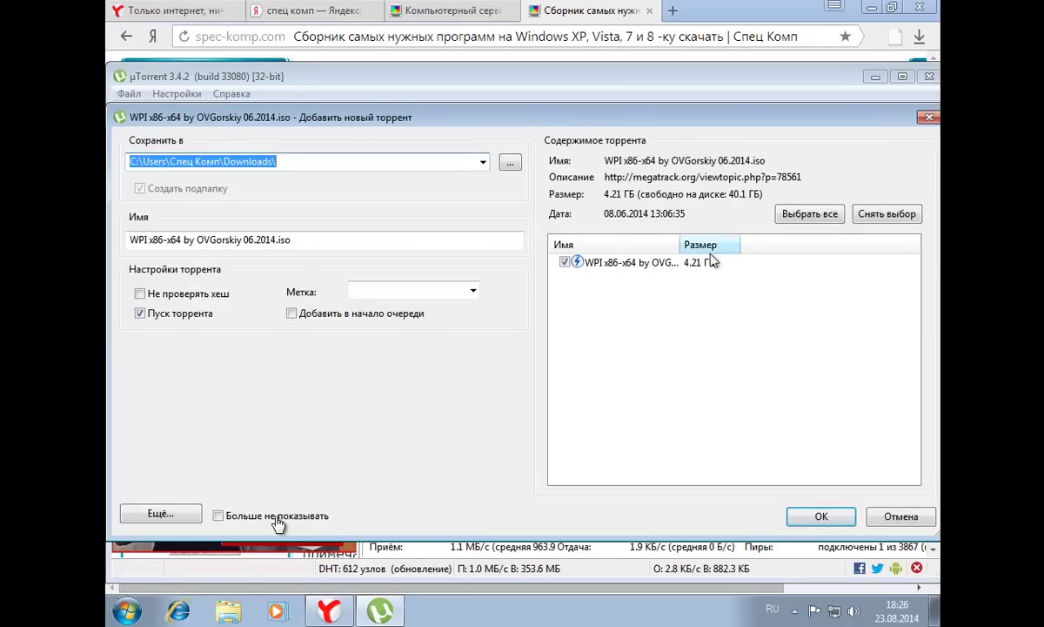
{"action": "left_click", "coordinate": [820, 517]}
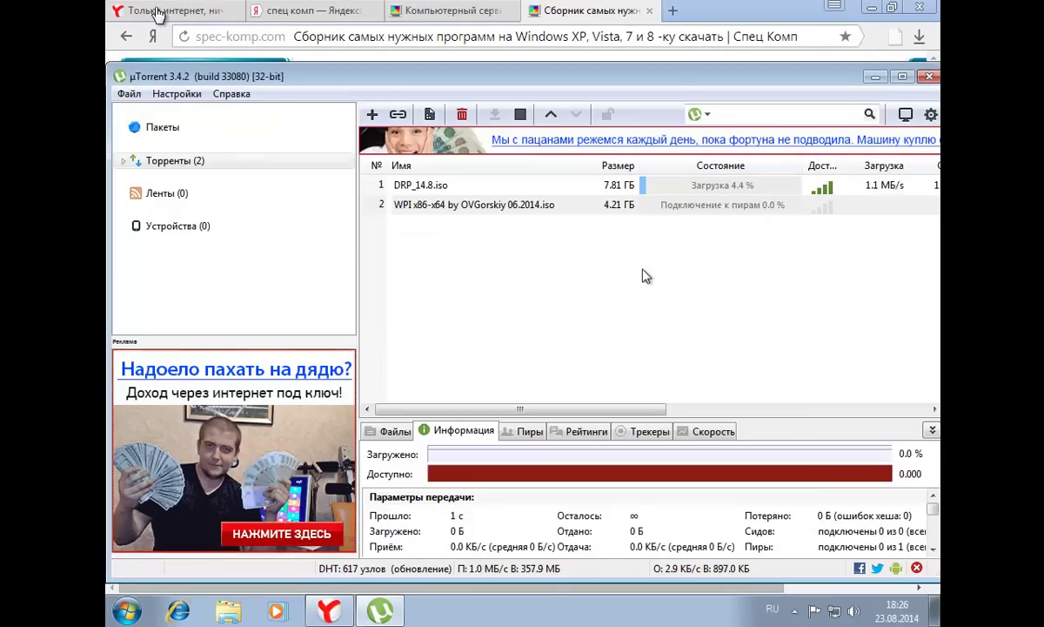
- Stop the DRP_14.8.iso and WPI x86-x64 by OVGorskiy 06.2014.iso downloads and minimize µTorrent
{"action": "left_click", "coordinate": [559, 183]}
{"action": "left_click", "coordinate": [519, 114]}
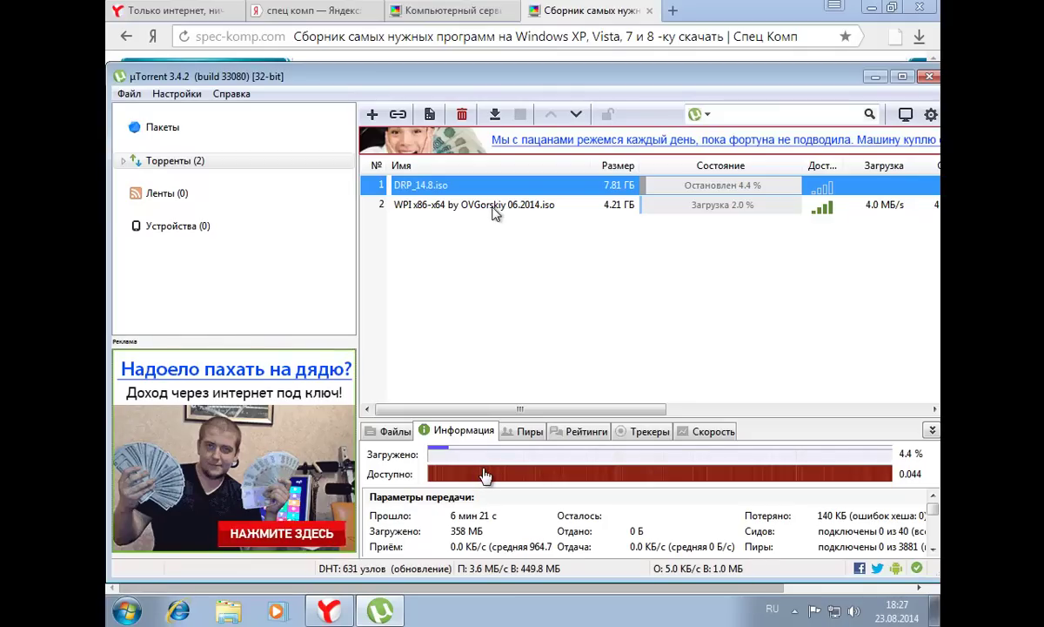
{"action": "left_click", "coordinate": [493, 209]}
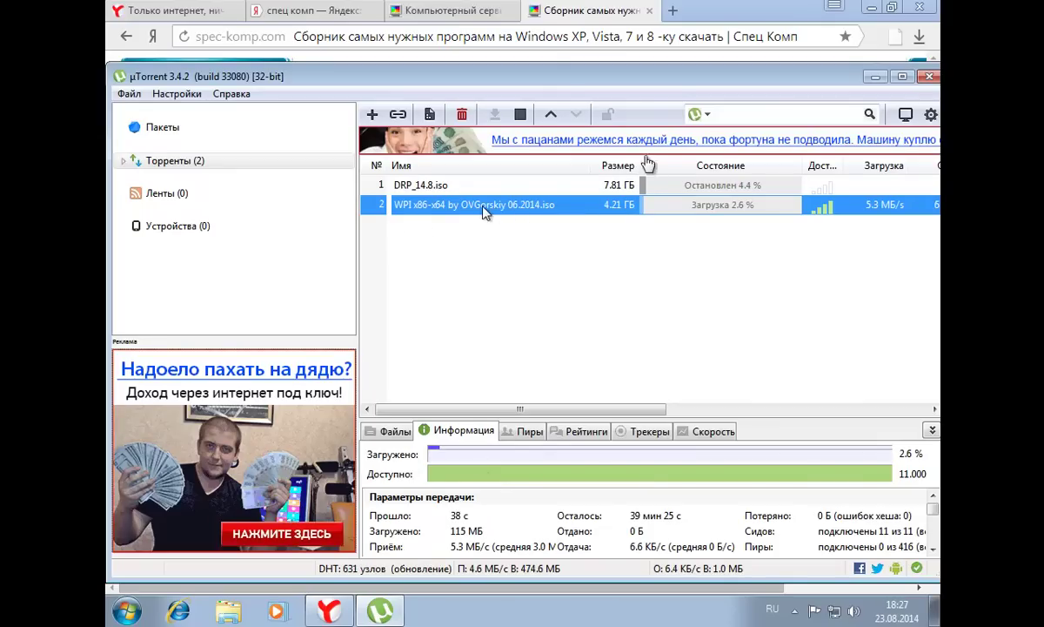
{"action": "left_click", "coordinate": [520, 114]}
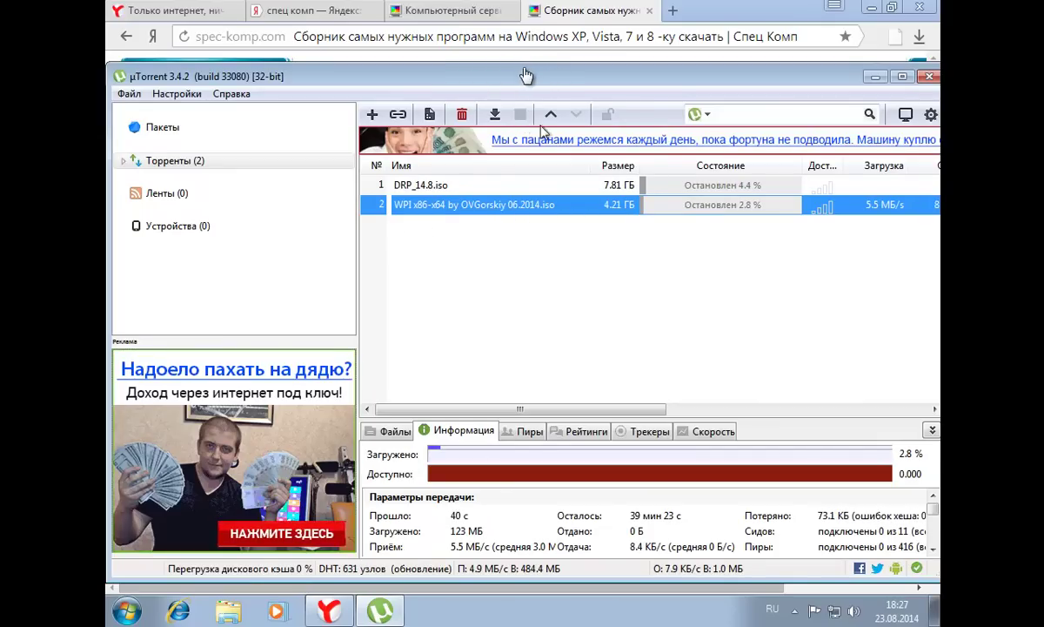
{"action": "left_click", "coordinate": [877, 80]}
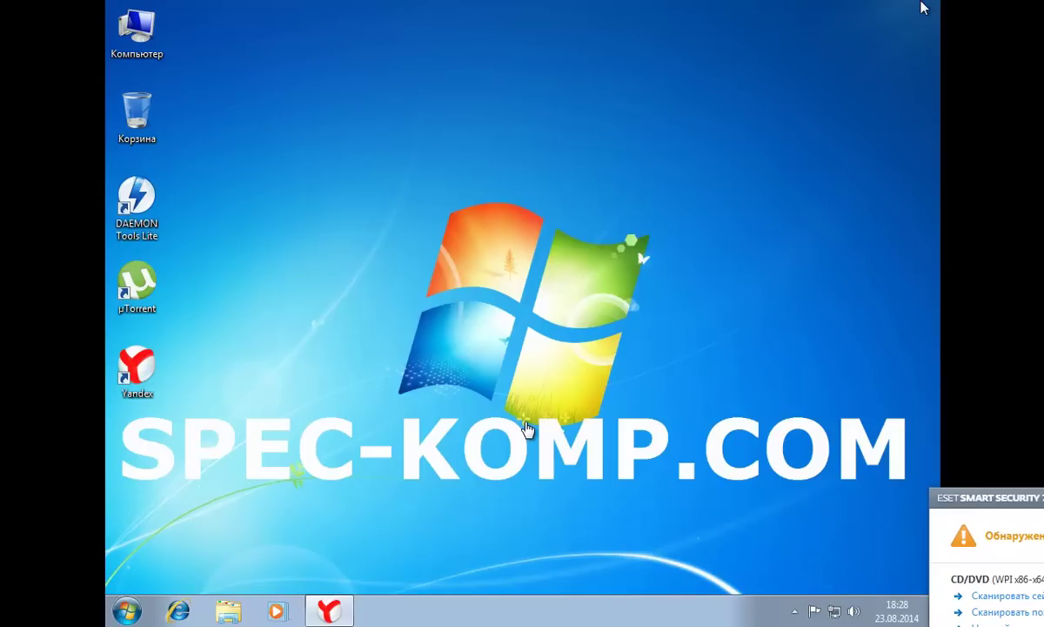
- Mount WPI x86-x64 by OVGorskiy 06.2014 from Загрузки on the DAEMON Tools Lite [DT - 0] (E:) drive, then minimize DAEMON Tools Lite
{"action": "double_click", "coordinate": [137, 200]}
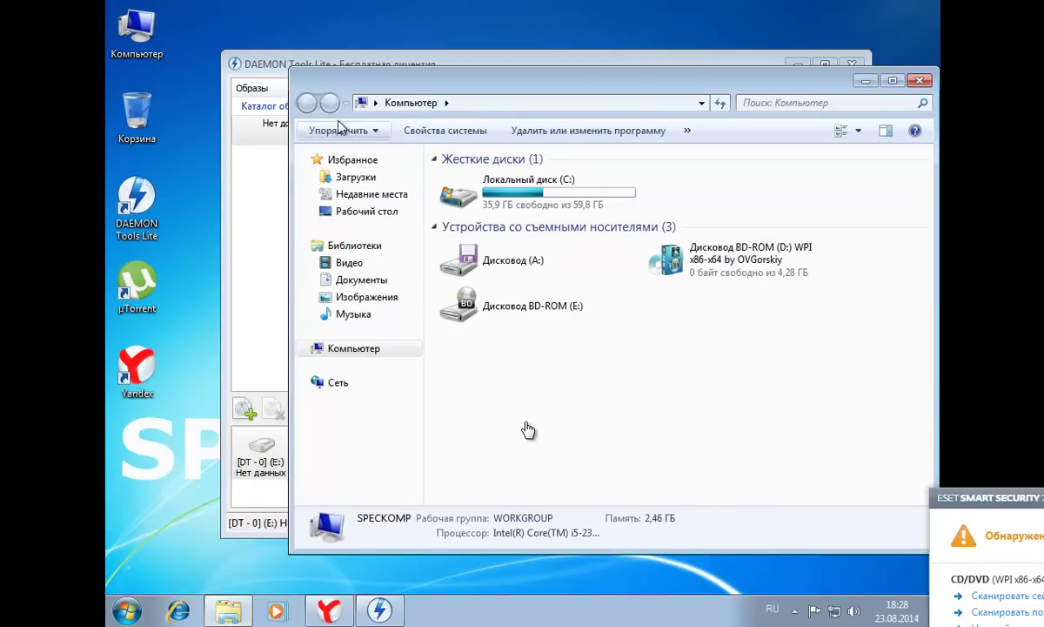
{"action": "left_click", "coordinate": [361, 177]}
{"action": "left_click_drag", "start_coordinate": [480, 83], "coordinate": [719, 70]}
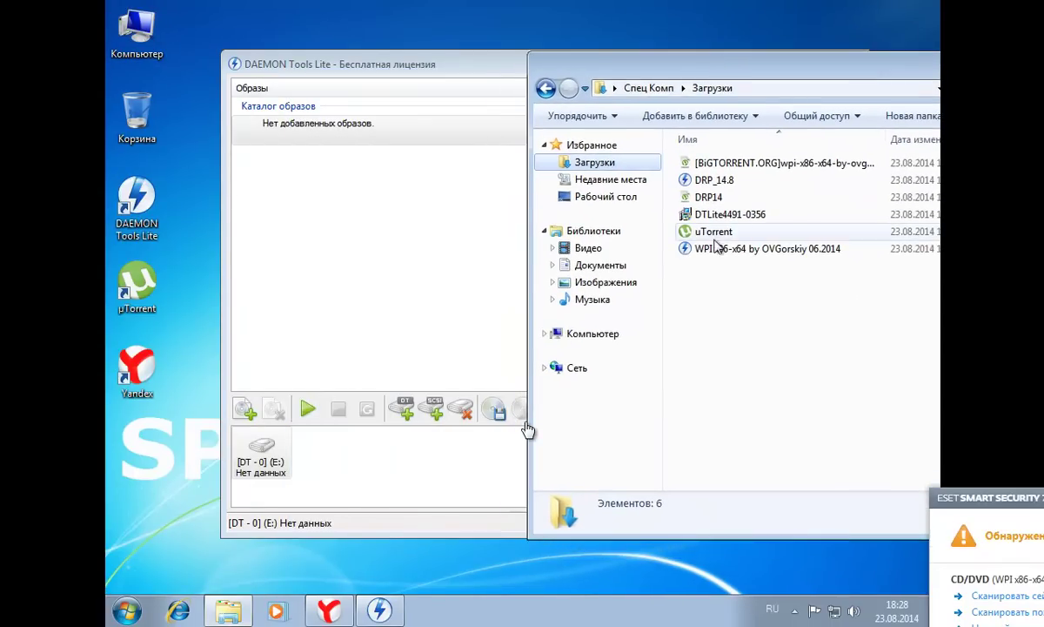
{"action": "left_click_drag", "start_coordinate": [712, 253], "coordinate": [265, 460]}
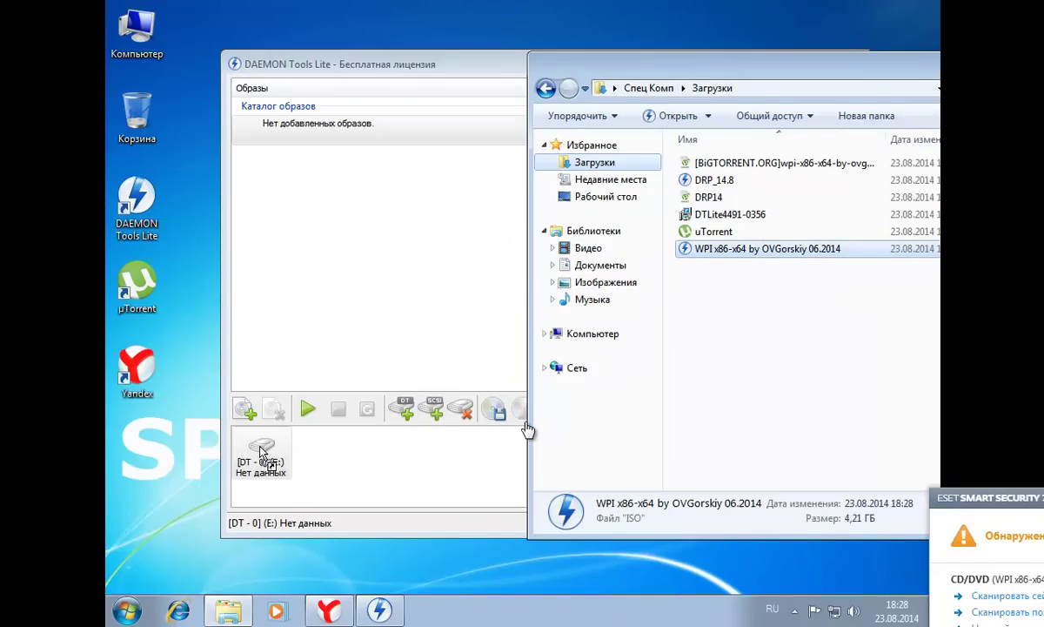
{"action": "left_click_drag", "start_coordinate": [262, 456], "coordinate": [261, 458]}
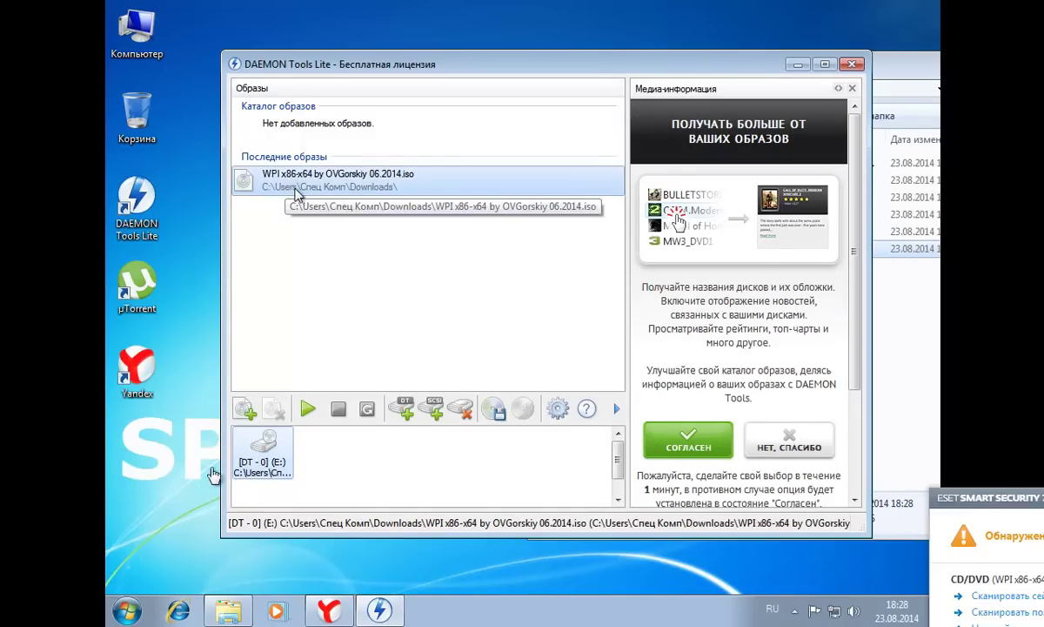
{"action": "left_click", "coordinate": [798, 64]}
- Run WPI.exe through the autoplay options of the WPI disc in drive (D:), closing the Компьютер and Загрузки windows
{"action": "double_click", "coordinate": [137, 30]}
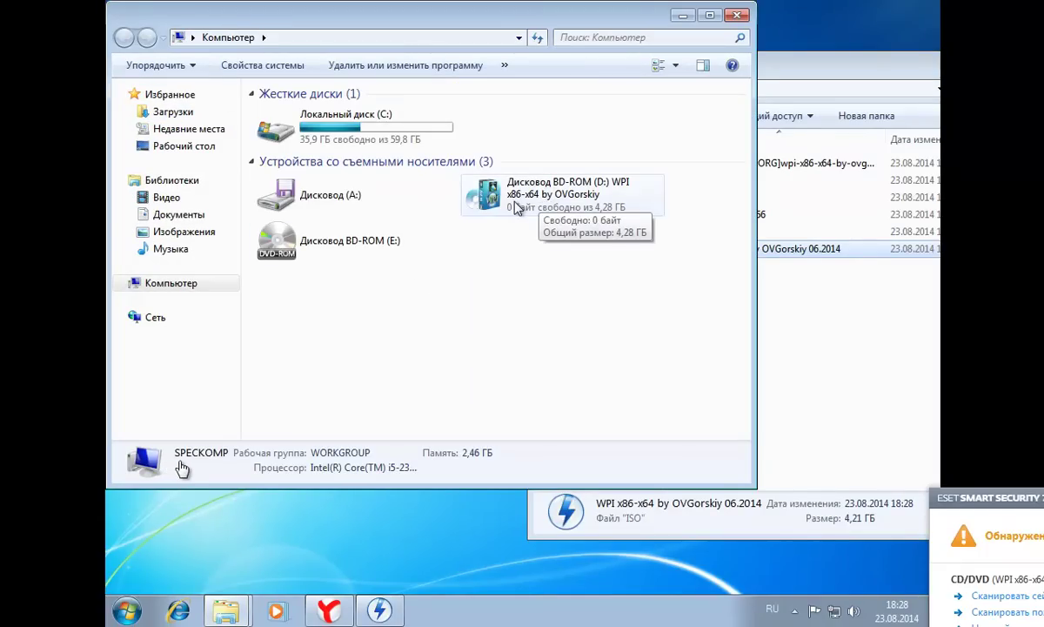
{"action": "right_click", "coordinate": [501, 196]}
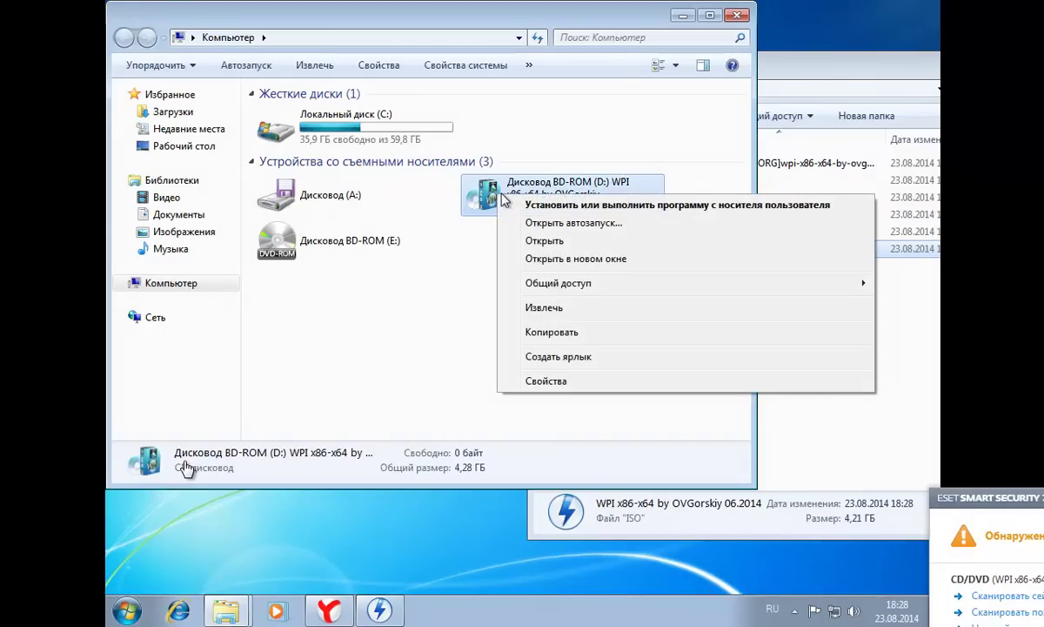
{"action": "left_click", "coordinate": [554, 224]}
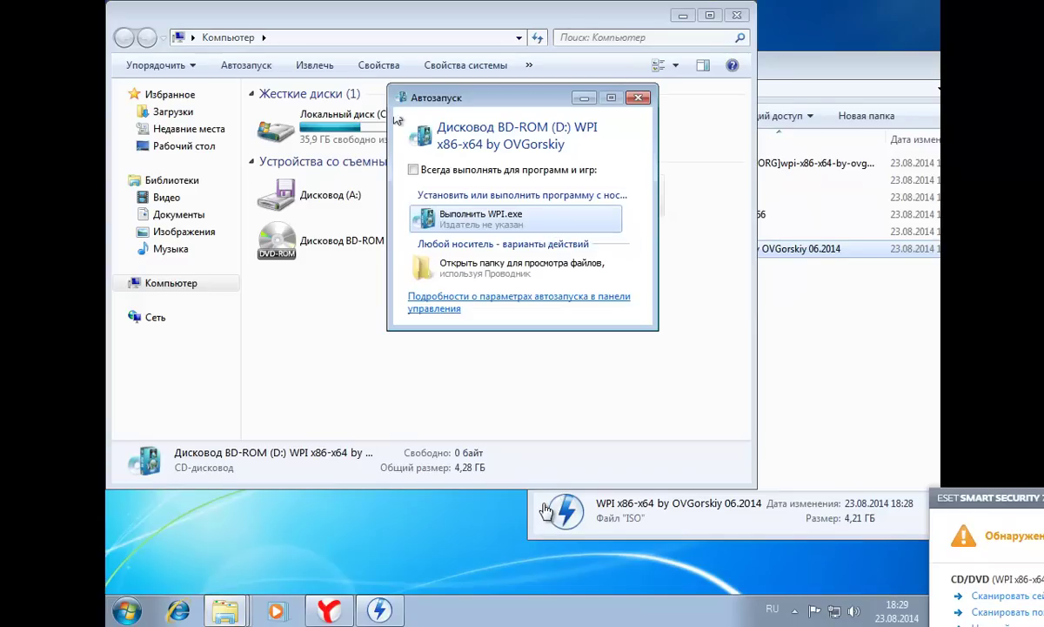
{"action": "left_click", "coordinate": [734, 18]}
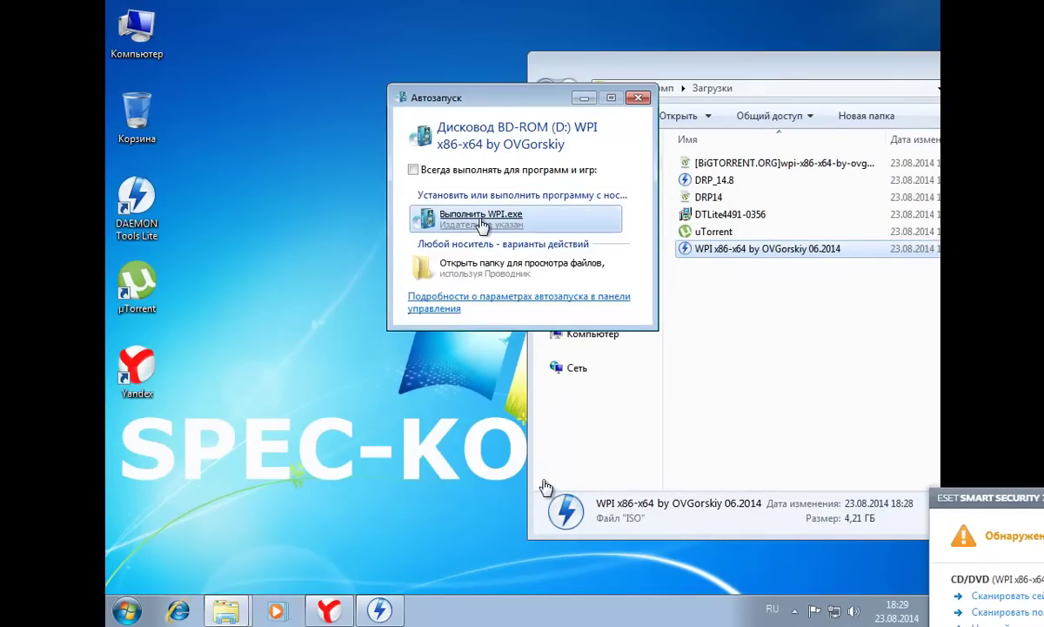
{"action": "left_click", "coordinate": [482, 218]}
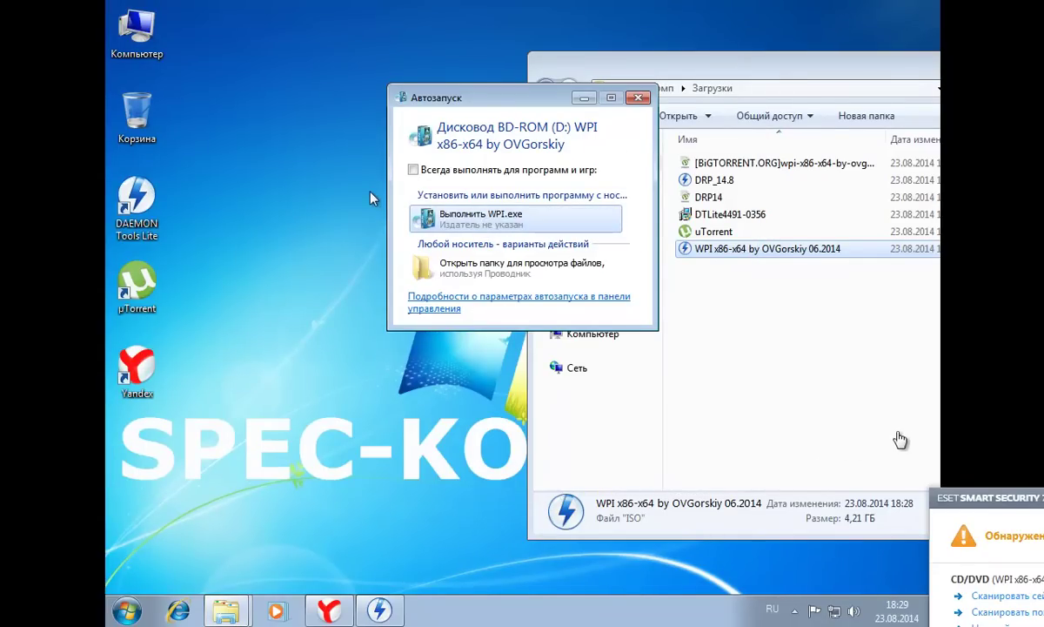
{"action": "left_click", "coordinate": [582, 239]}
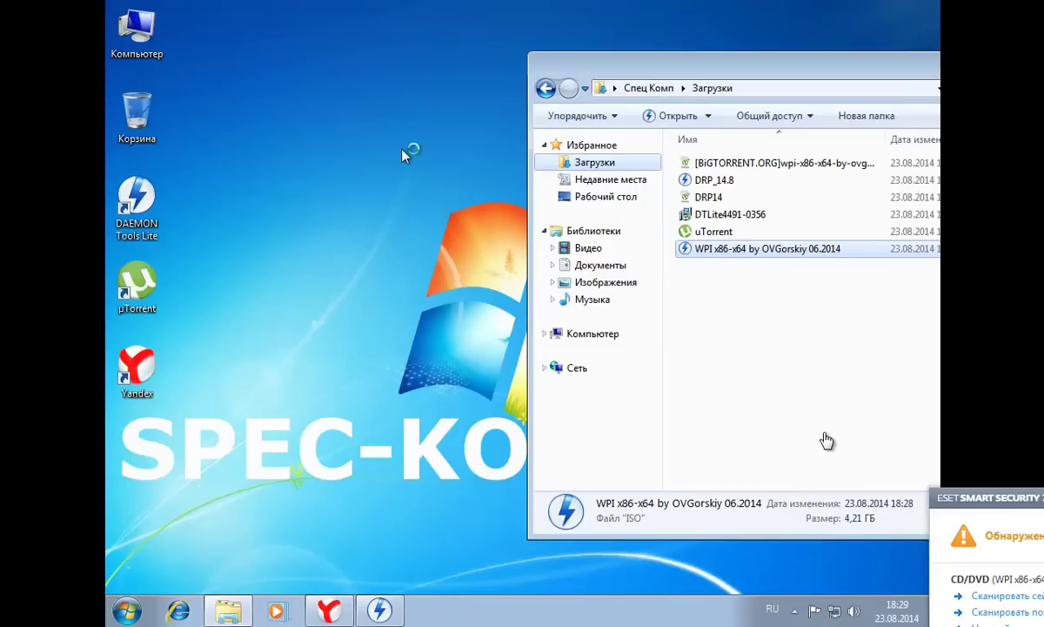
{"action": "left_click_drag", "start_coordinate": [823, 60], "coordinate": [533, 67]}
{"action": "left_click", "coordinate": [865, 64]}
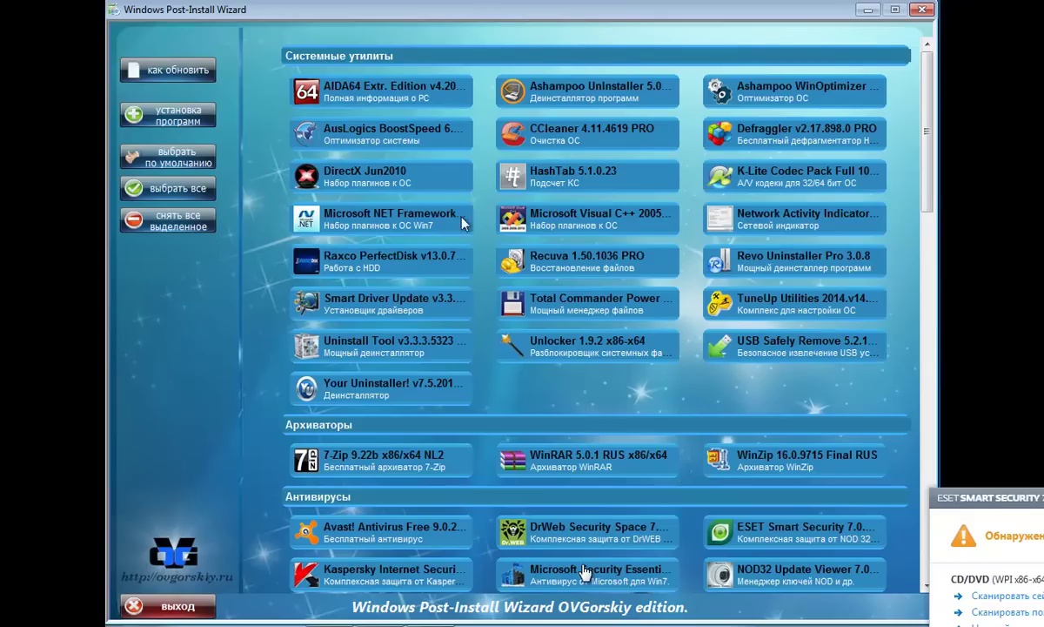
- Mark DirectX Jun2010, CCleaner 4.11.4619 PRO, K-Lite Codec Pack Full and WinRAR 5.0.1 RUS for installation, toggling Microsoft NET Framework on and off
{"action": "left_click", "coordinate": [329, 181]}
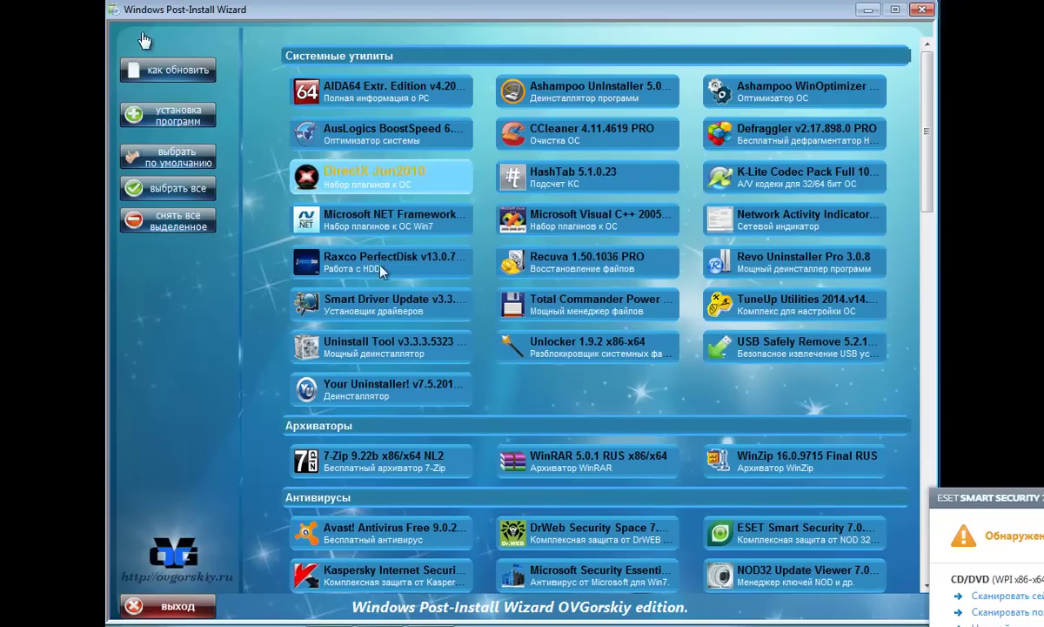
{"action": "left_click", "coordinate": [365, 218]}
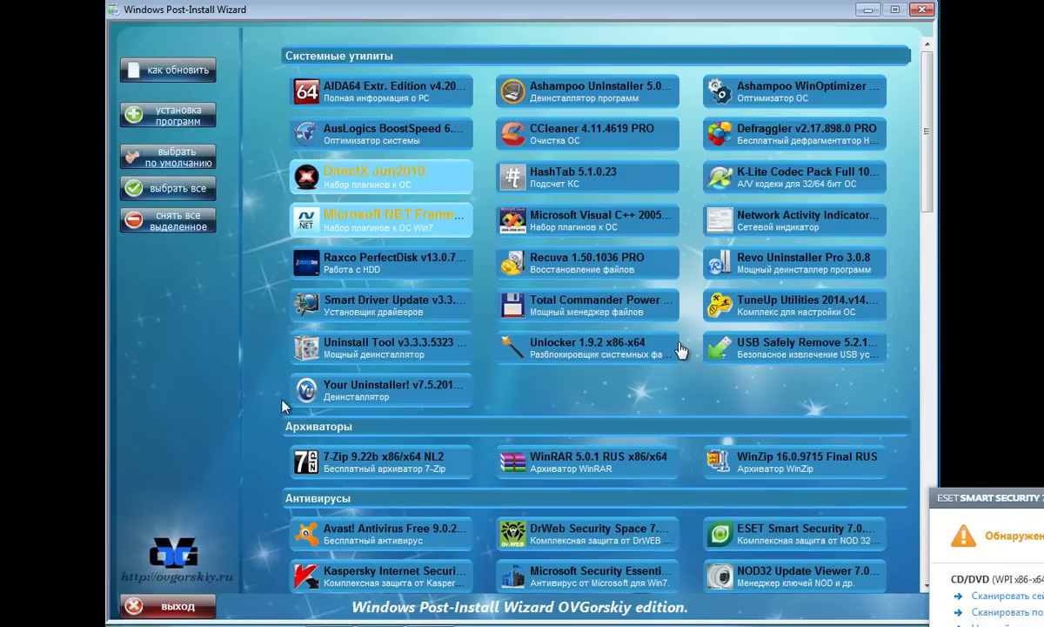
{"action": "left_click", "coordinate": [509, 137]}
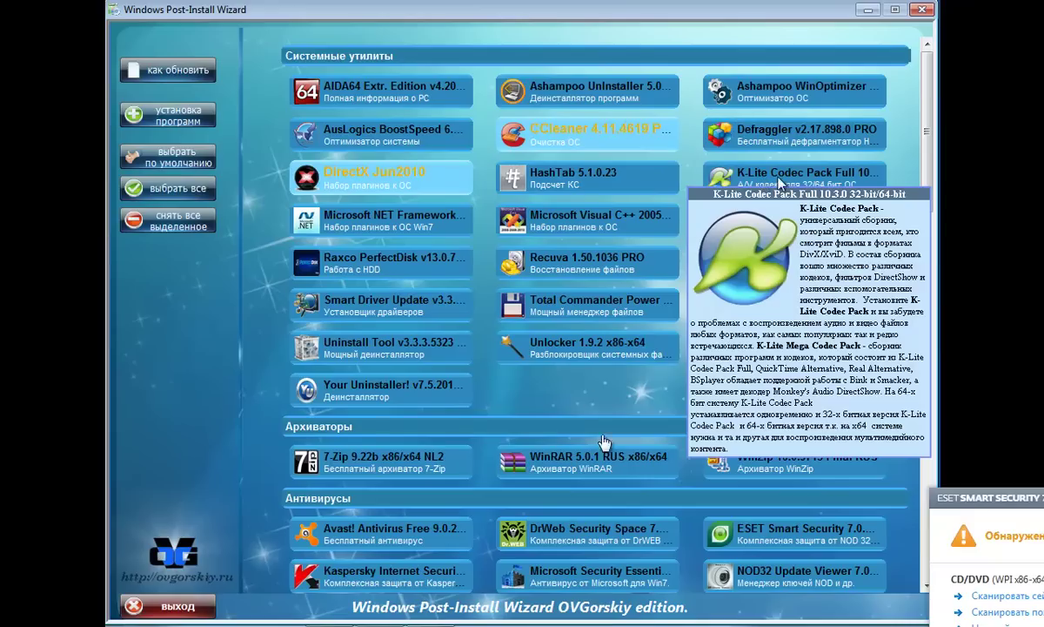
{"action": "left_click", "coordinate": [818, 185]}
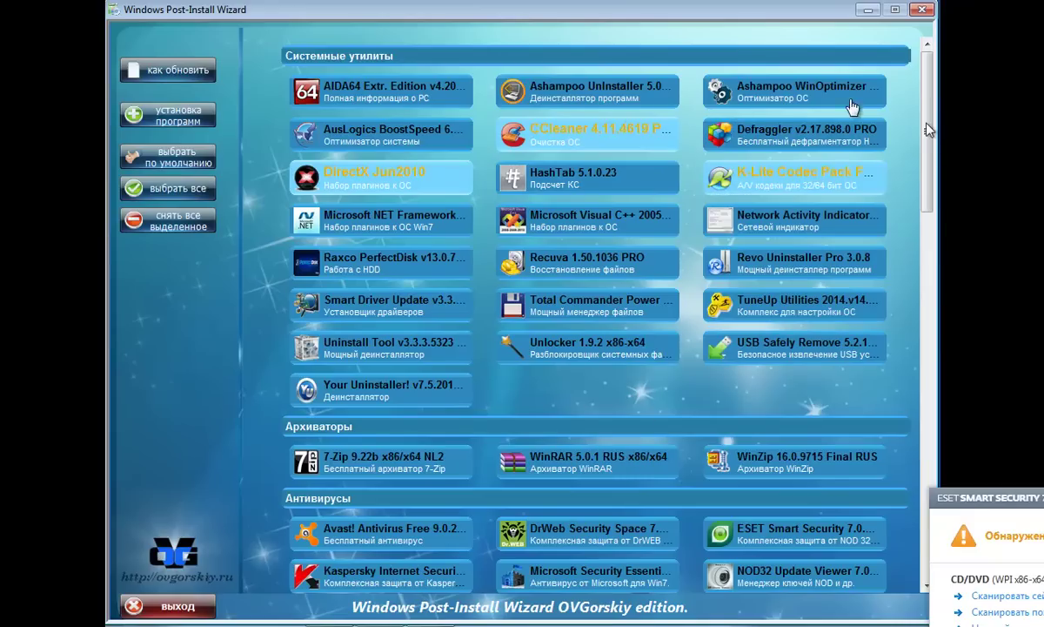
{"action": "scroll", "coordinate": [478, 256], "scroll_direction": "down", "scroll_amount": 5}
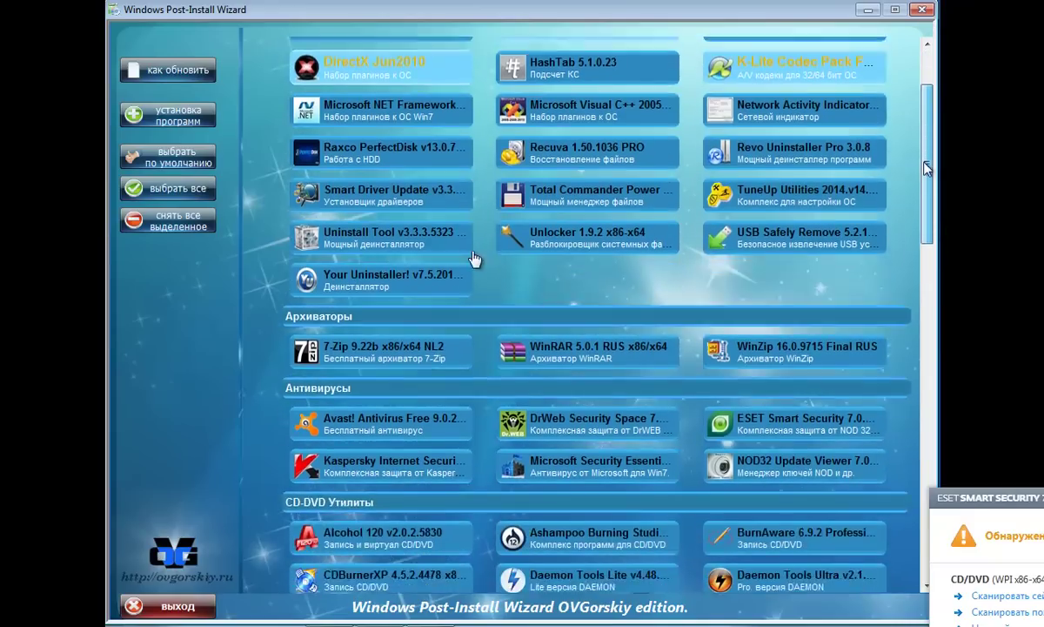
{"action": "left_click", "coordinate": [520, 227]}
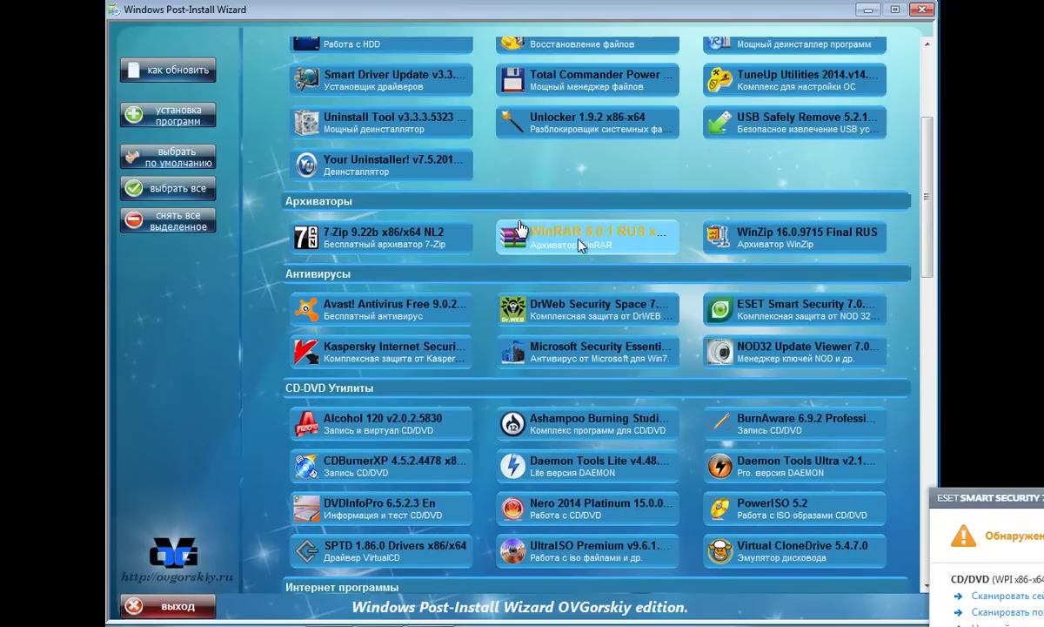
- Mark Daemon Tools Lite and Nero 2014 Platinum in the CD-DVD Утилиты section for installation
{"action": "left_click_drag", "start_coordinate": [927, 200], "coordinate": [938, 274]}
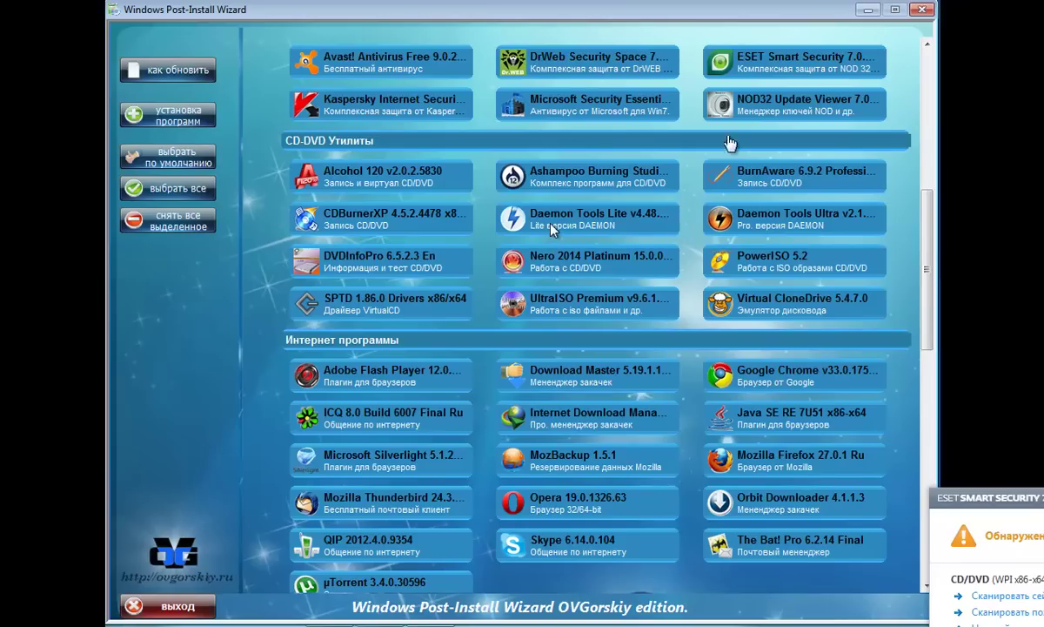
{"action": "left_click", "coordinate": [520, 216]}
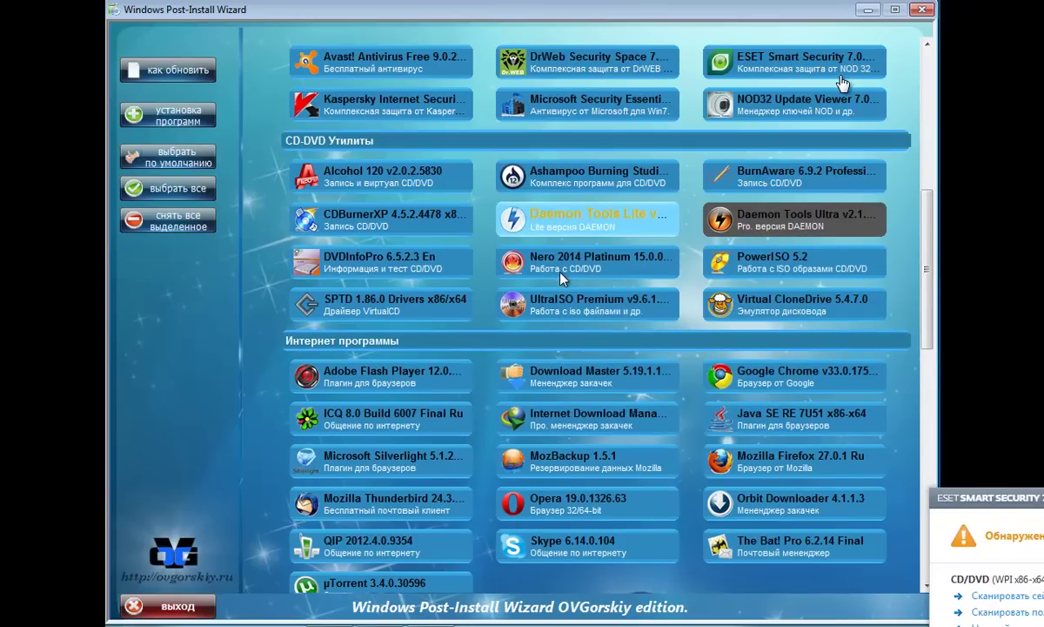
{"action": "mouse_move", "coordinate": [556, 272]}
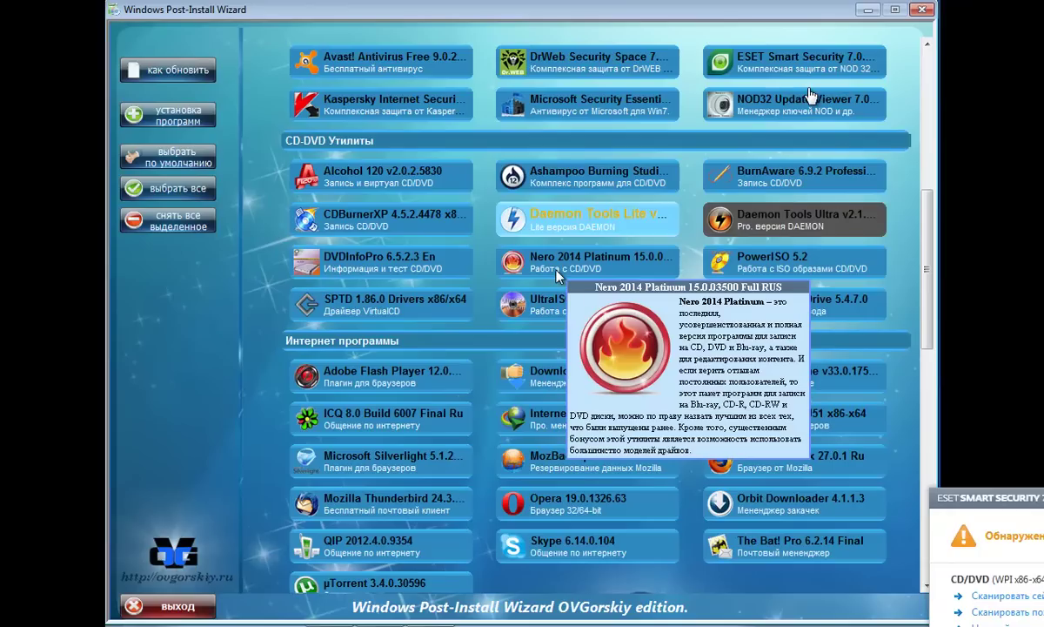
{"action": "left_click", "coordinate": [556, 271]}
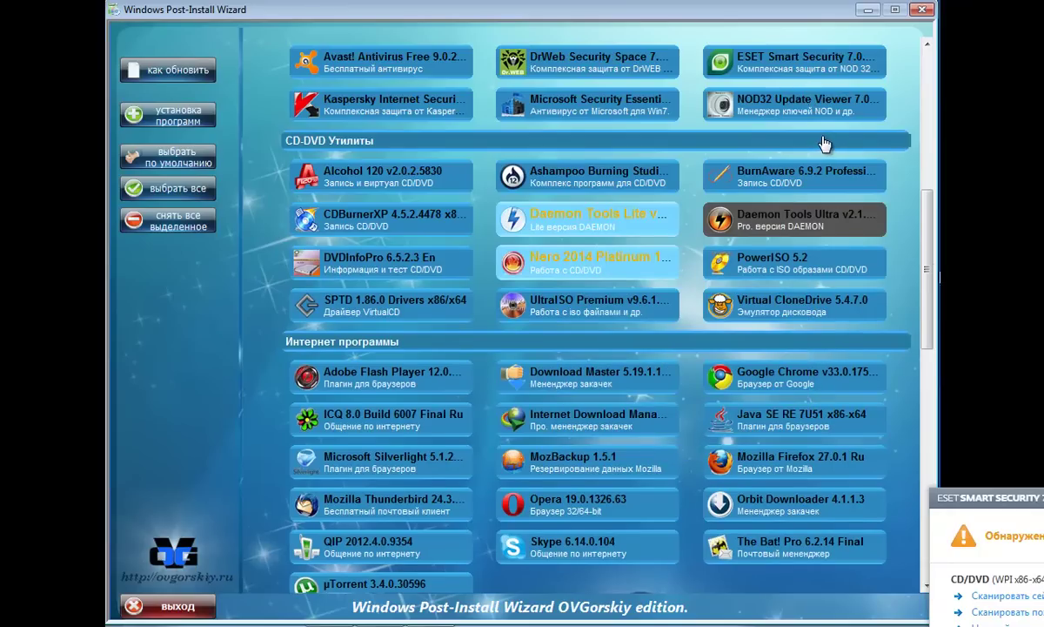
- Mark Adobe Flash Player, Google Chrome and Skype 6.14.0.104 in the Интернет программы section for installation
{"action": "scroll", "coordinate": [891, 306], "scroll_direction": "down", "scroll_amount": 3}
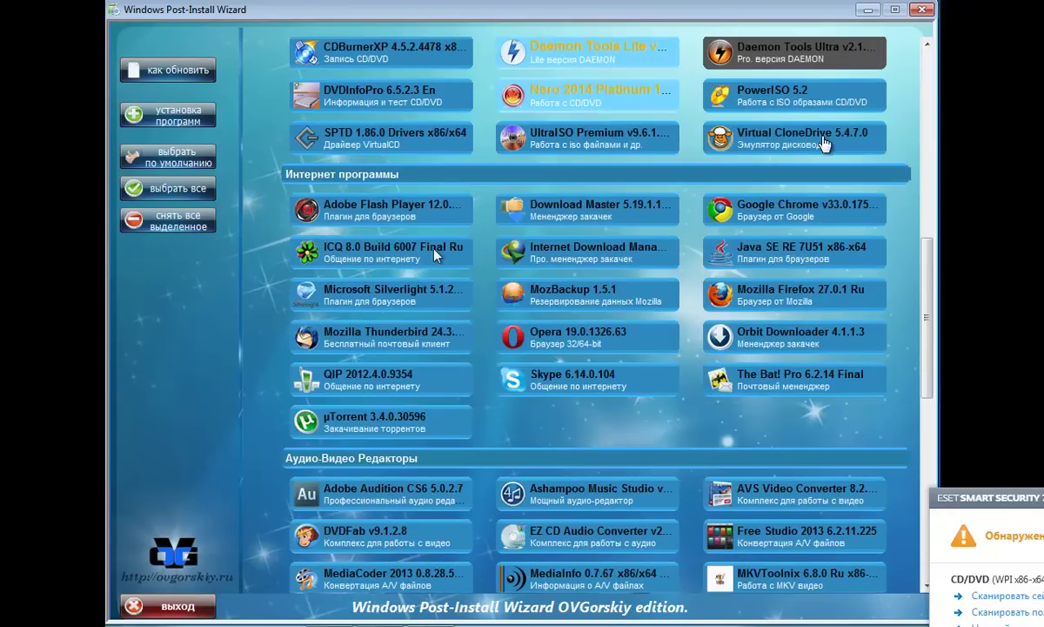
{"action": "mouse_move", "coordinate": [329, 198]}
{"action": "left_click", "coordinate": [346, 218]}
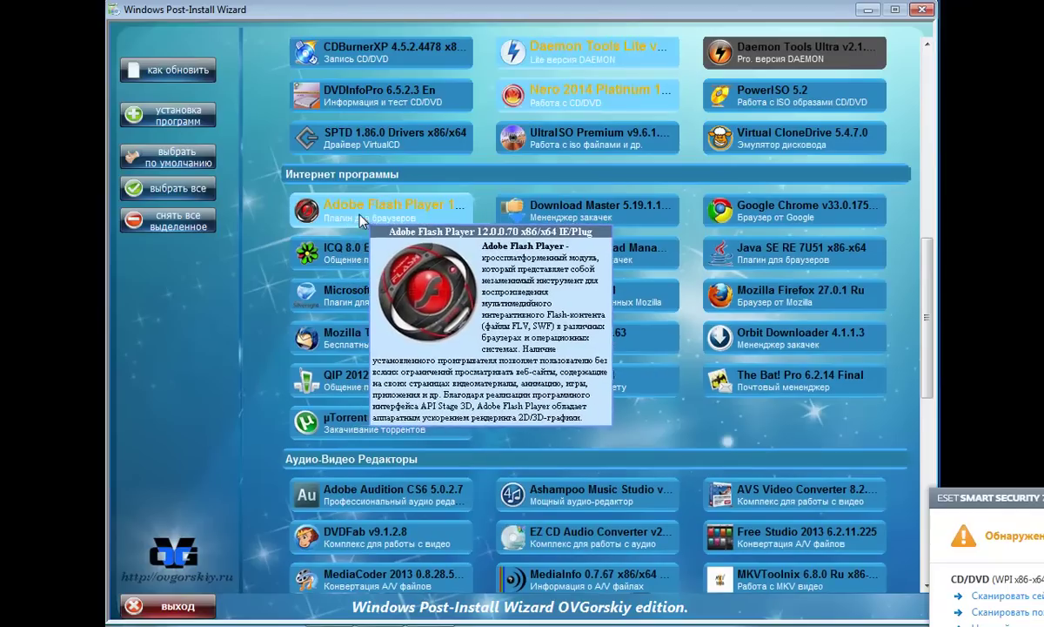
{"action": "mouse_move", "coordinate": [822, 216]}
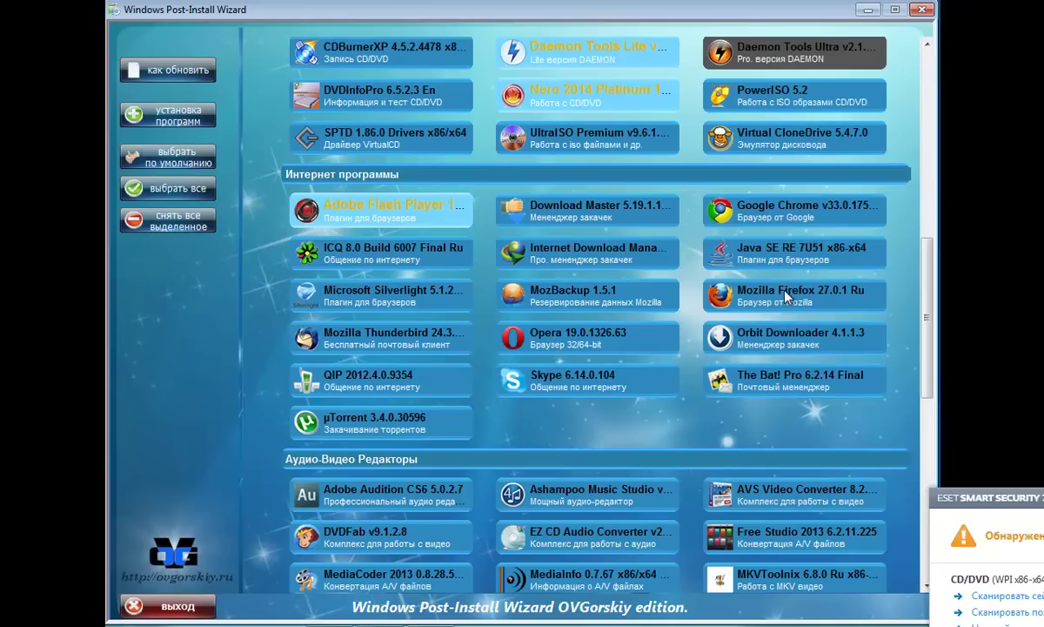
{"action": "mouse_move", "coordinate": [785, 294]}
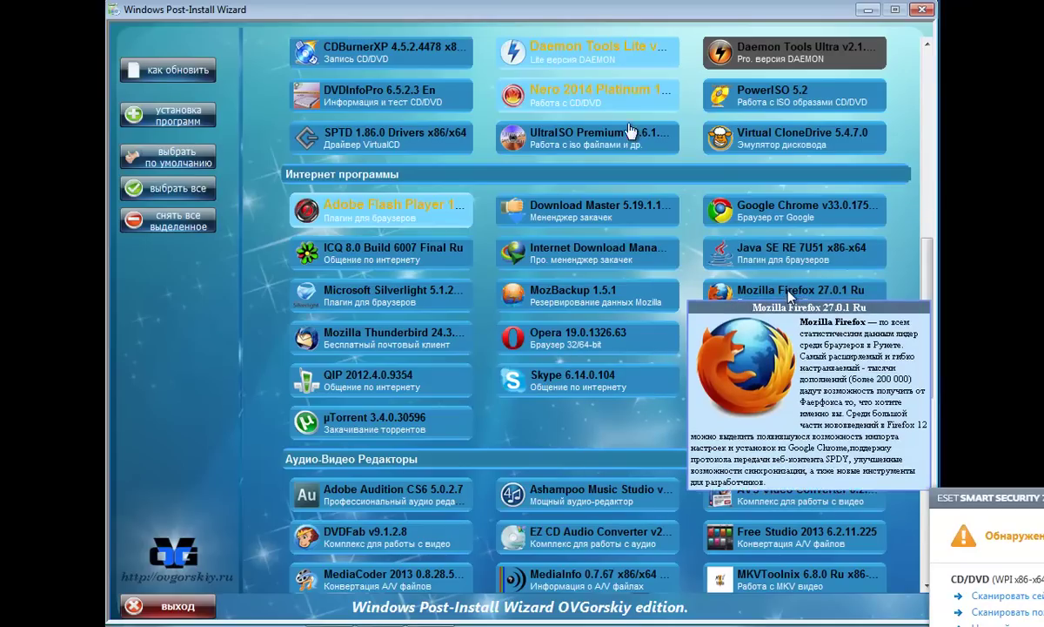
{"action": "mouse_move", "coordinate": [766, 222]}
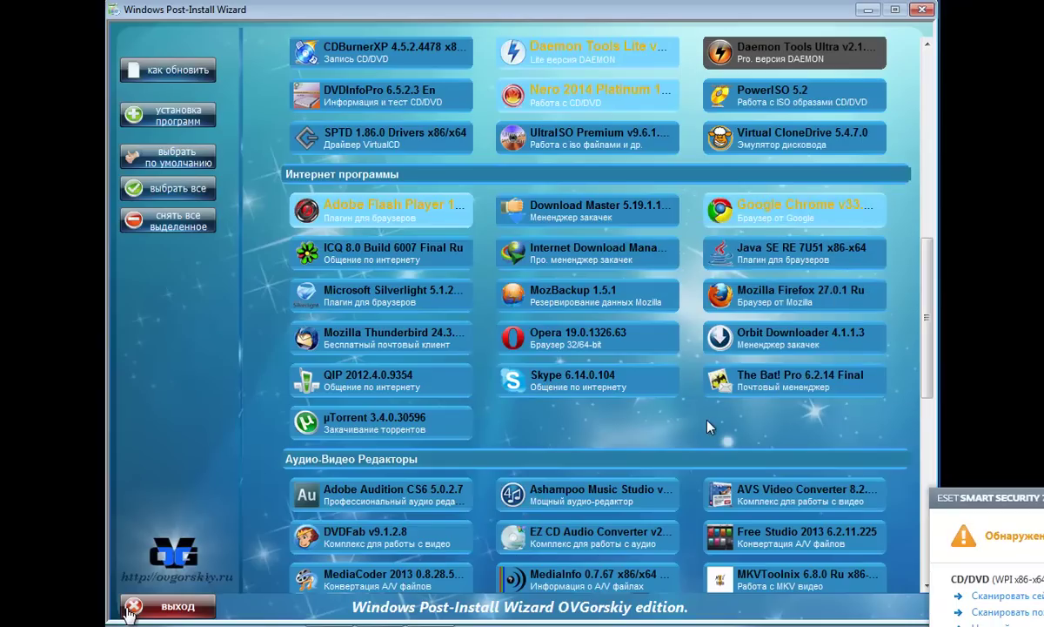
{"action": "left_click", "coordinate": [592, 389]}
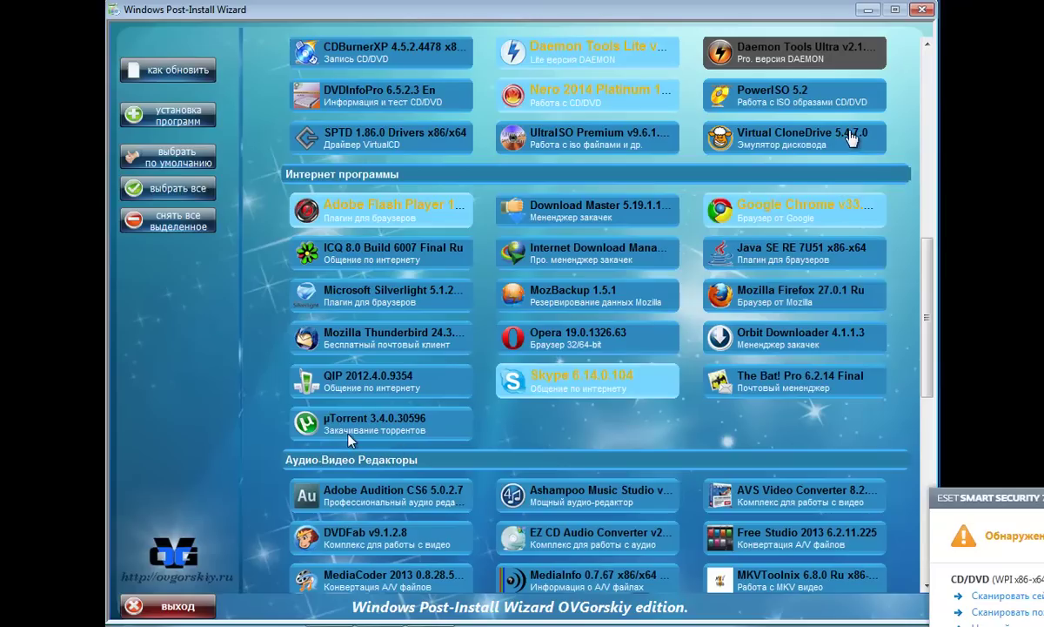
- Toggle µTorrent 3.4.0.30596 on and off in the Интернет программы section and unmark Daemon Tools Lite
{"action": "mouse_move", "coordinate": [348, 433]}
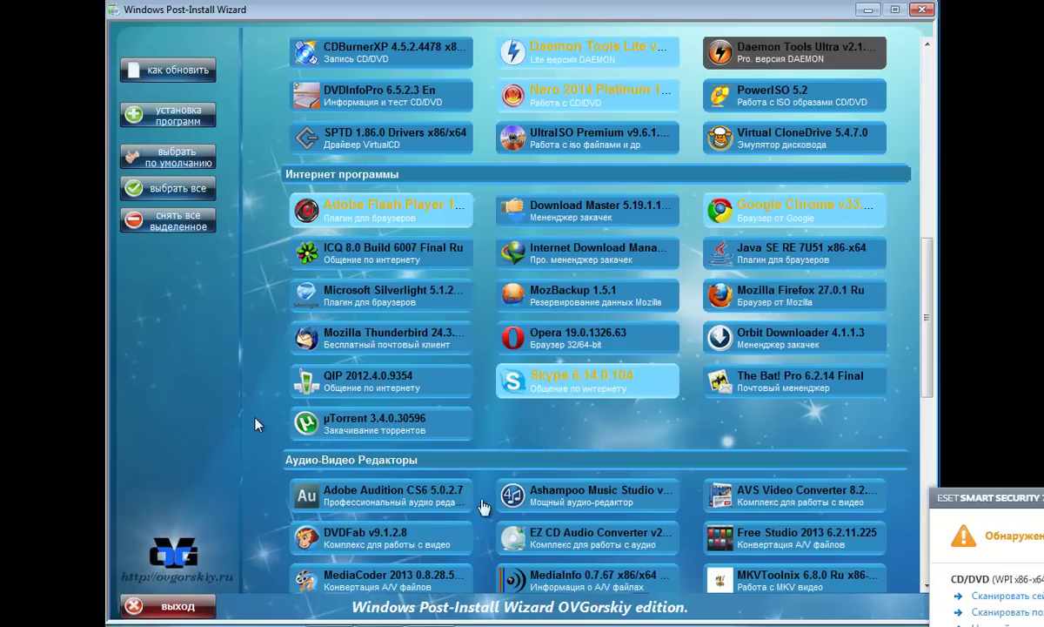
{"action": "left_click", "coordinate": [387, 426]}
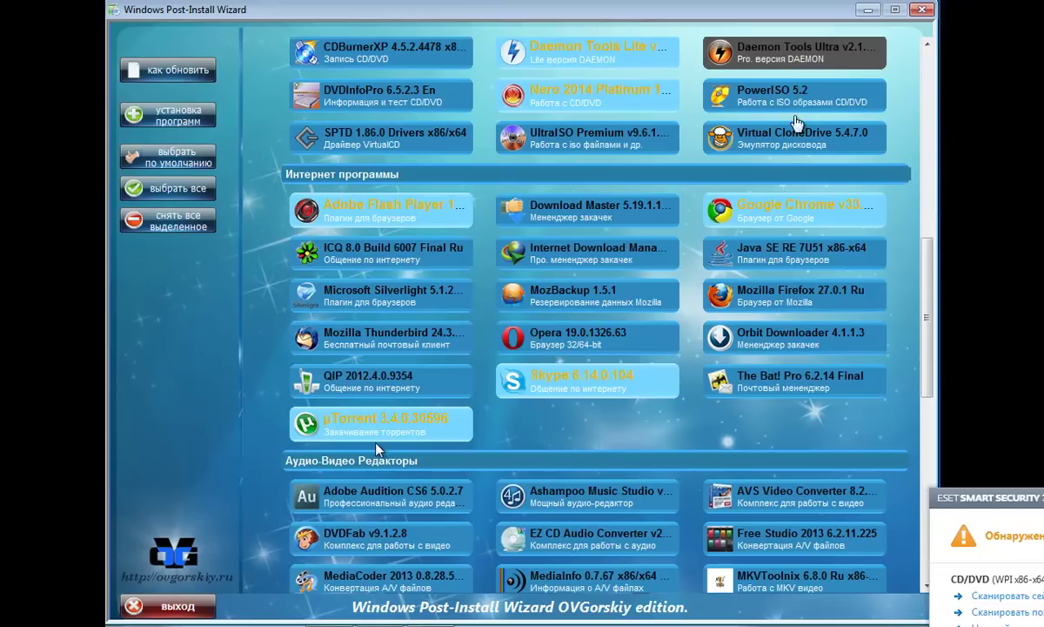
{"action": "left_click", "coordinate": [362, 418]}
{"action": "scroll", "coordinate": [604, 399], "scroll_direction": "up", "scroll_amount": 2}
{"action": "left_click", "coordinate": [665, 135]}
{"action": "scroll", "coordinate": [562, 209], "scroll_direction": "down", "scroll_amount": 6}
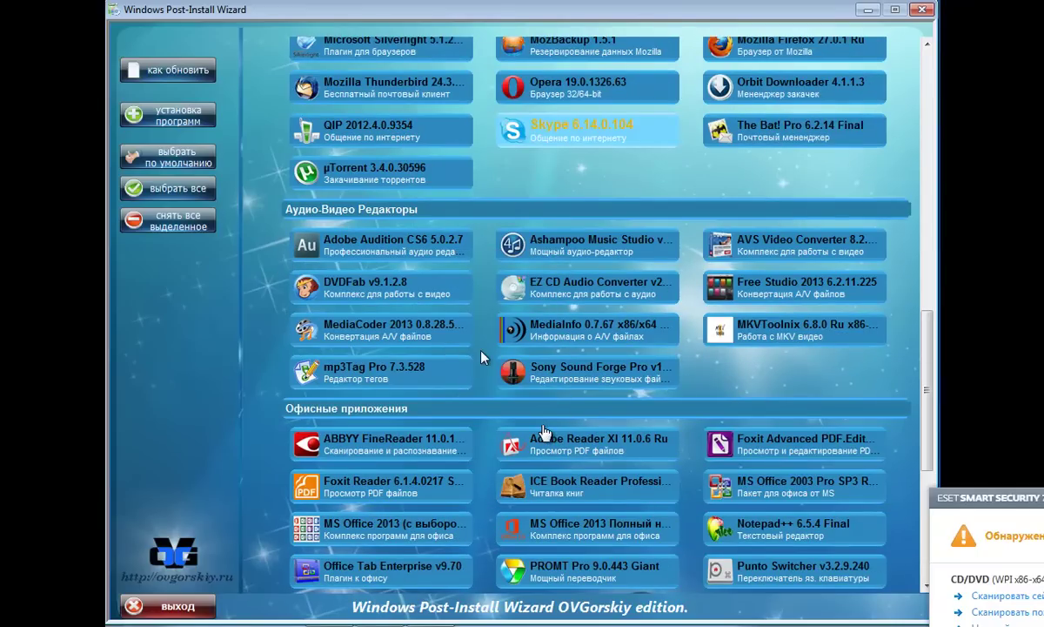
- Mark AIMP 3.55.1338 Plus and Media Player Classic HC in the Плейеры section for installation
{"action": "scroll", "coordinate": [803, 358], "scroll_direction": "down", "scroll_amount": 3}
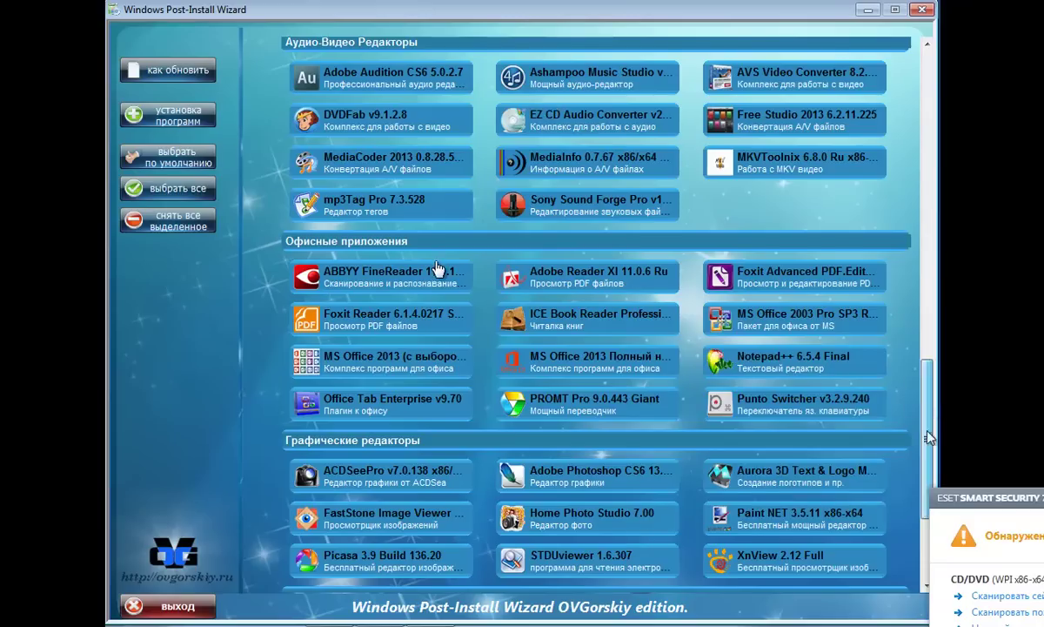
{"action": "scroll", "coordinate": [435, 266], "scroll_direction": "down", "scroll_amount": 3}
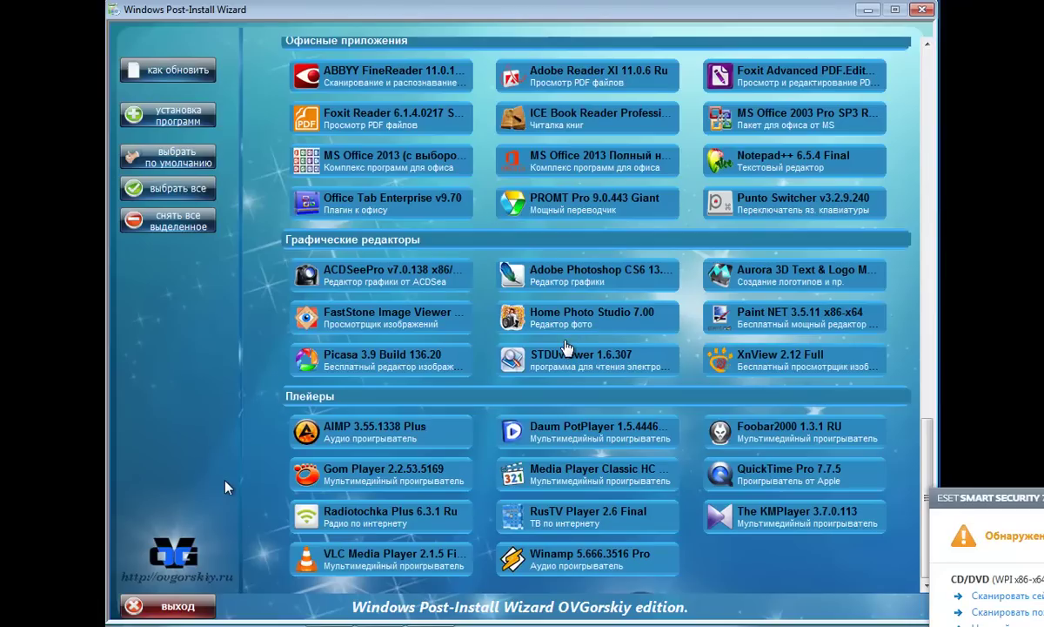
{"action": "left_click", "coordinate": [347, 426]}
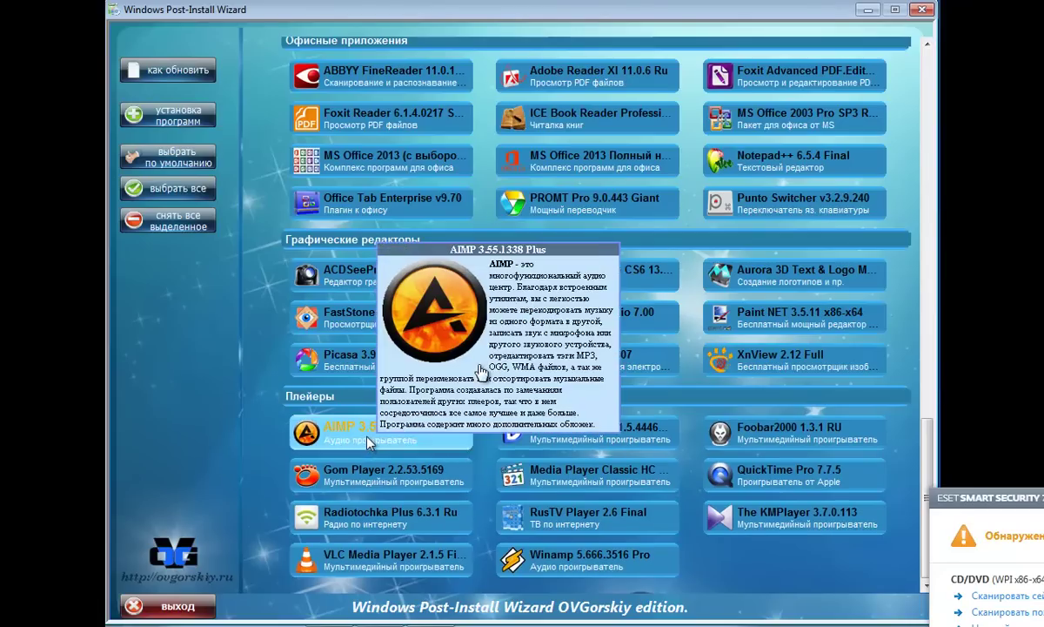
{"action": "left_click", "coordinate": [645, 476]}
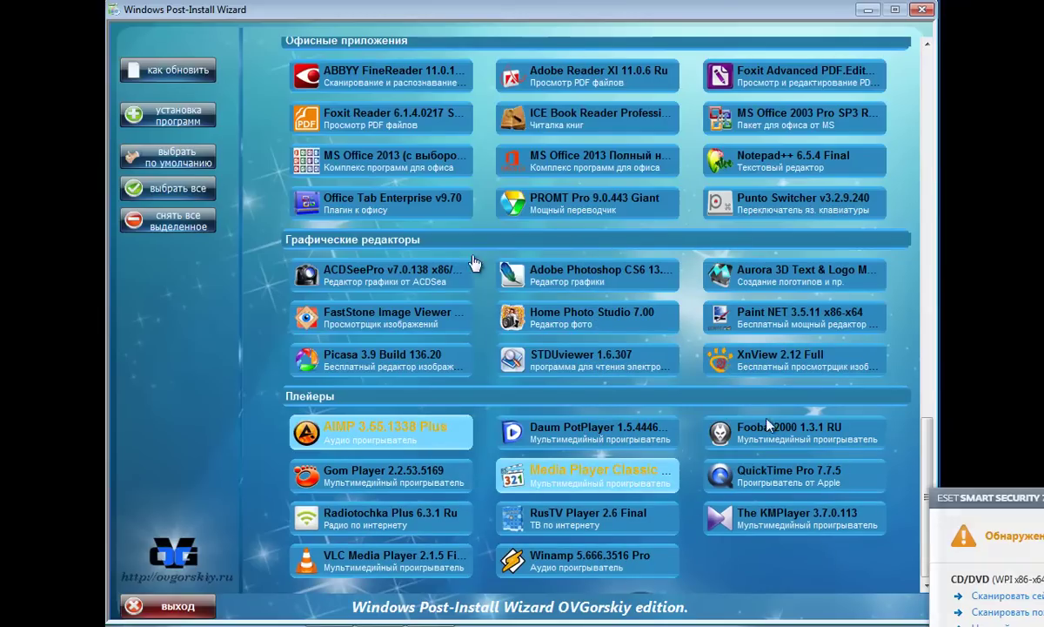
{"action": "mouse_move", "coordinate": [607, 430]}
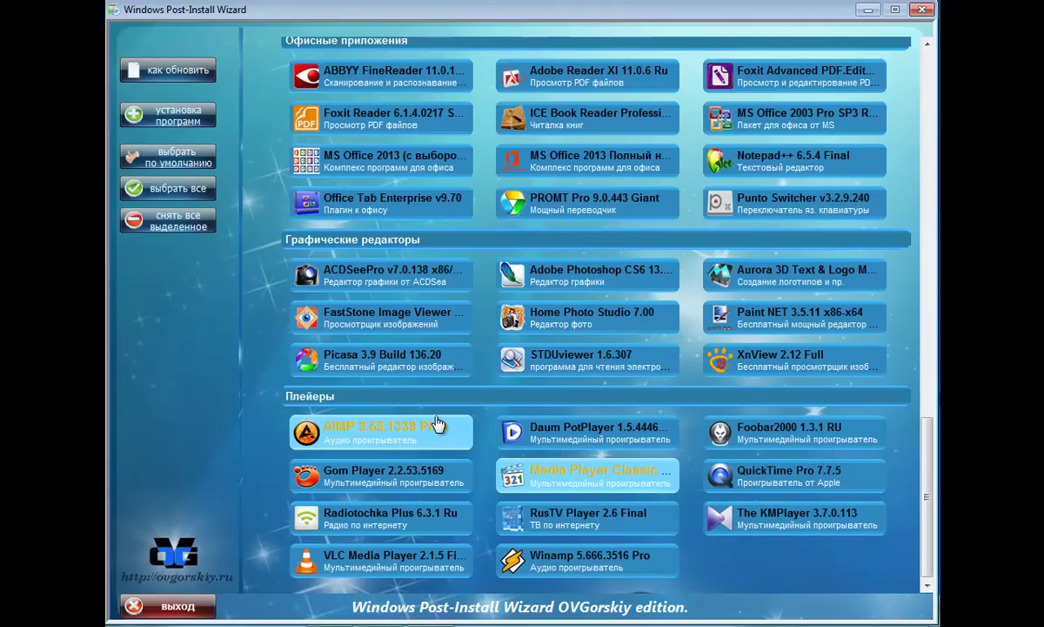
- Install the marked programs, closing the DAEMON Tools Lite window during the run and the Post-Install Wizard at the end
{"action": "left_click_drag", "start_coordinate": [933, 490], "coordinate": [938, 111]}
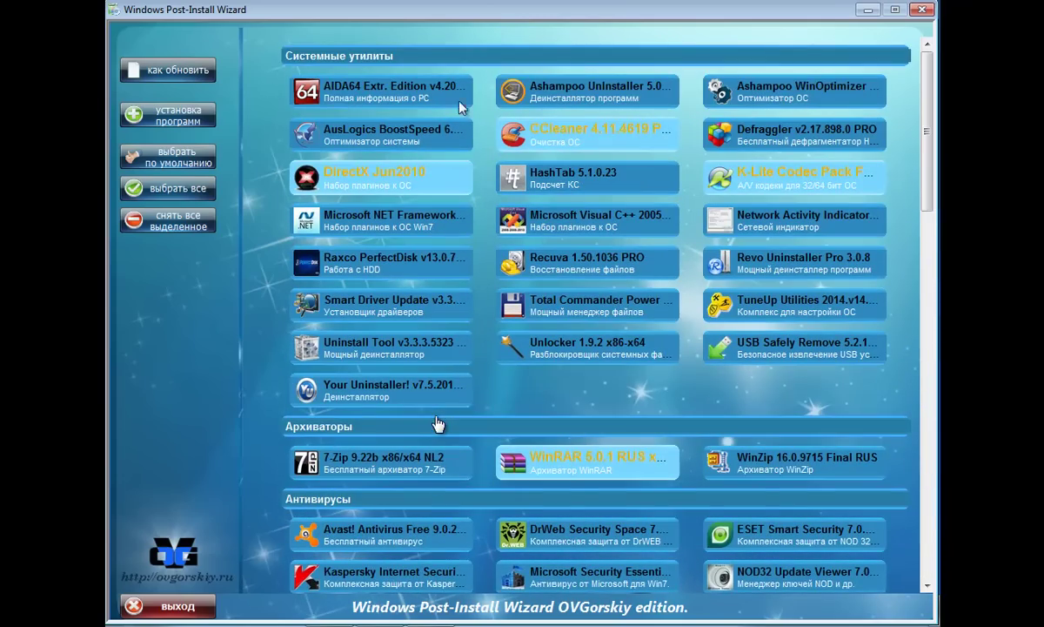
{"action": "left_click", "coordinate": [161, 115]}
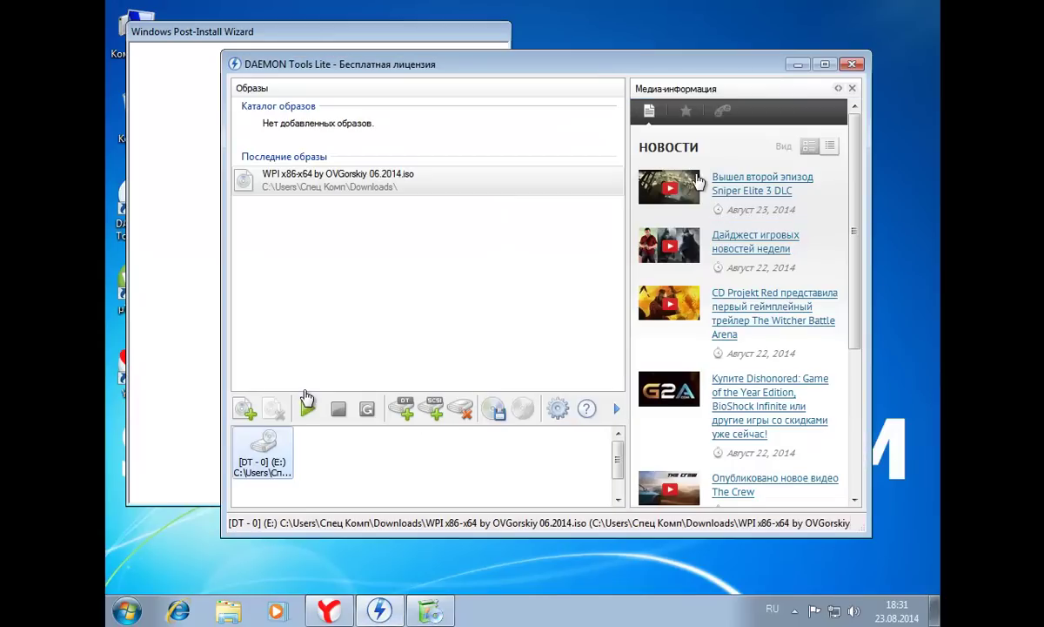
{"action": "left_click", "coordinate": [856, 61]}
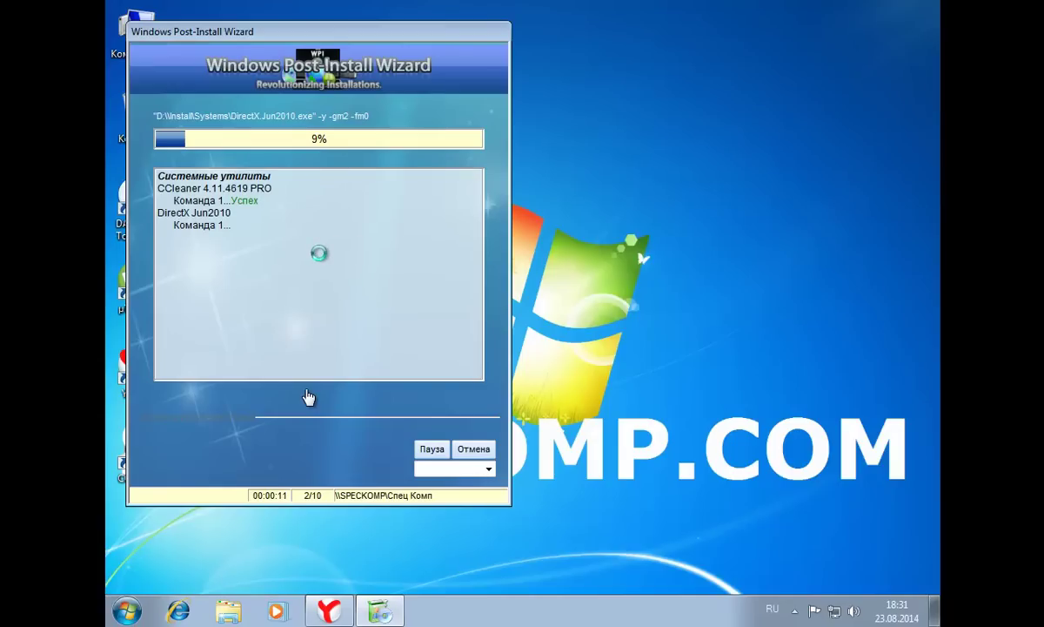
{"action": "left_click_drag", "start_coordinate": [259, 31], "coordinate": [354, 33]}
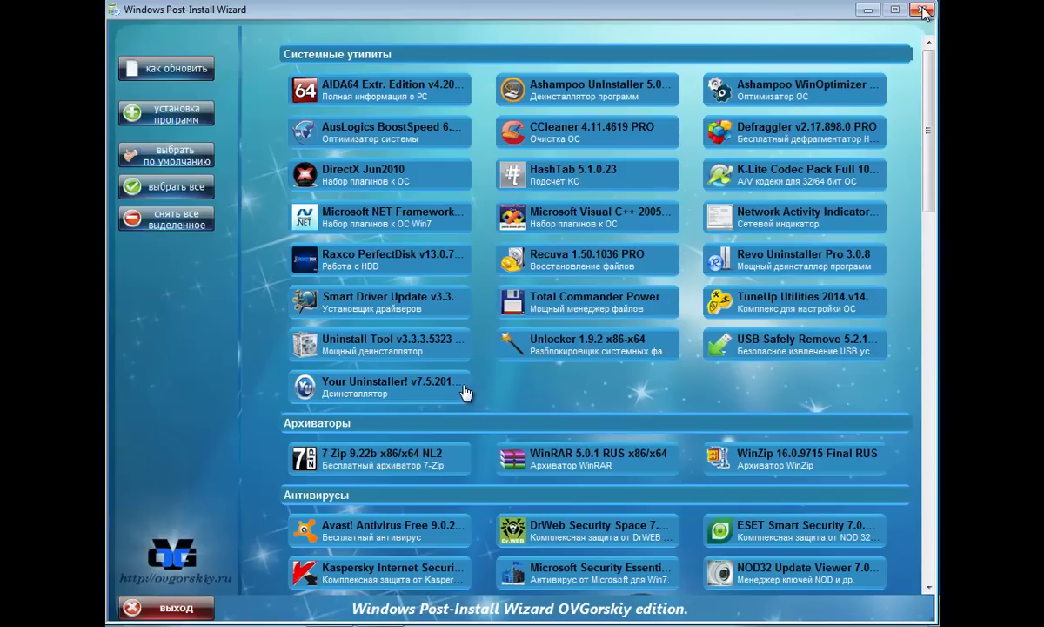
{"action": "left_click", "coordinate": [923, 9]}
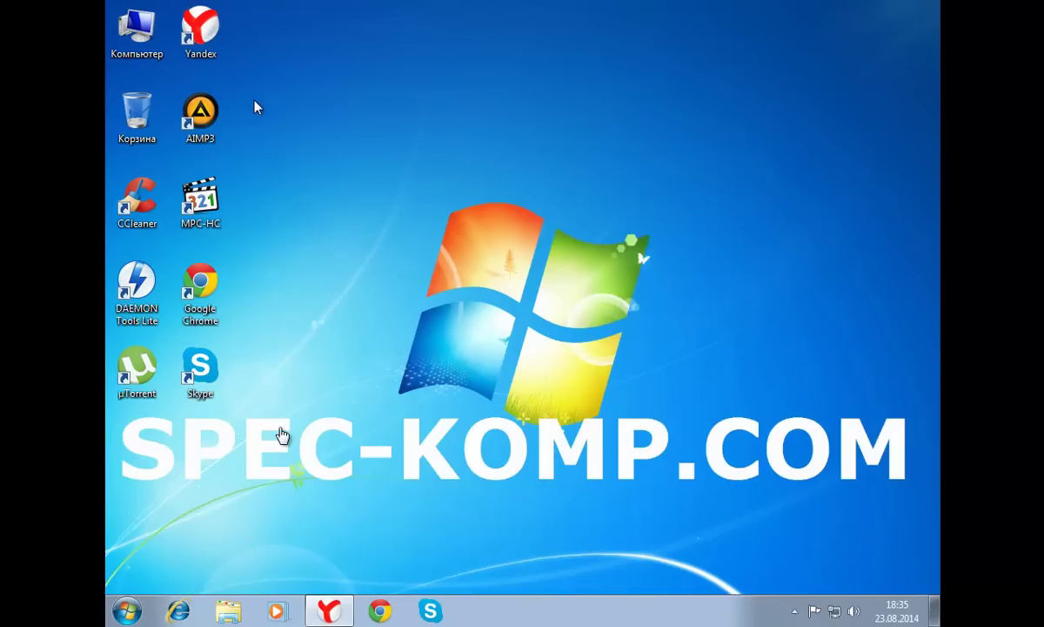
- Browse the WPI disc in drive (D:) and open its Install\Antivir folder
{"action": "double_click", "coordinate": [139, 35]}
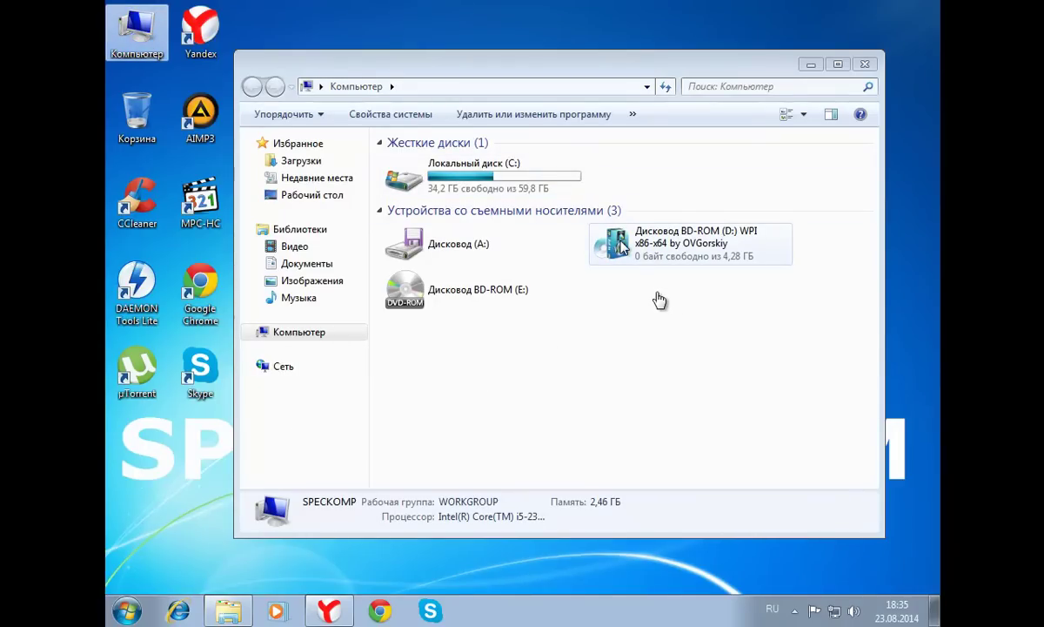
{"action": "left_click", "coordinate": [620, 246]}
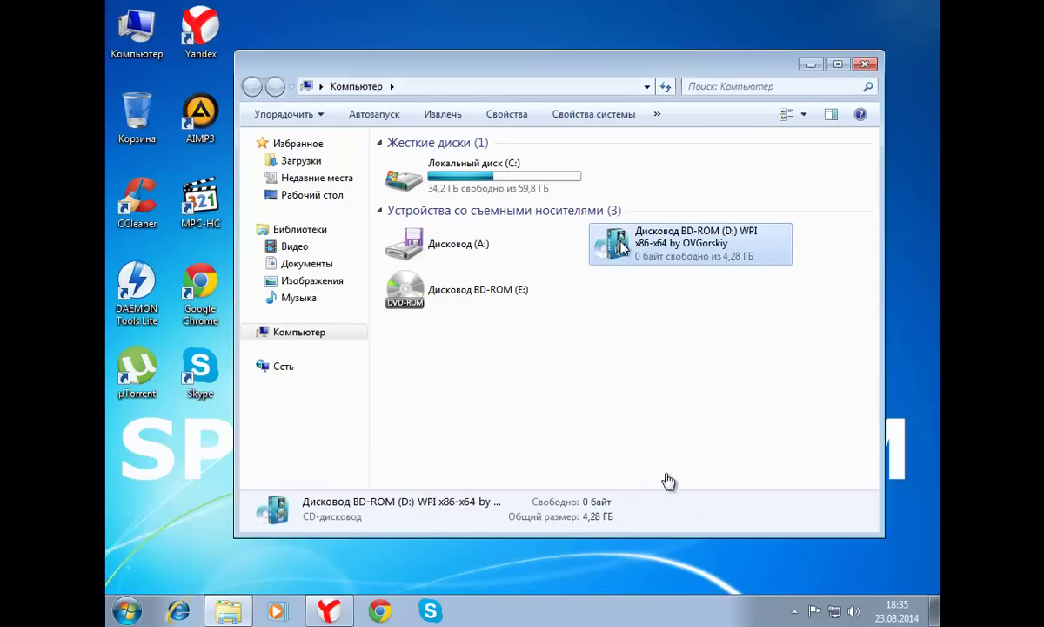
{"action": "right_click", "coordinate": [575, 223]}
{"action": "left_click", "coordinate": [619, 287]}
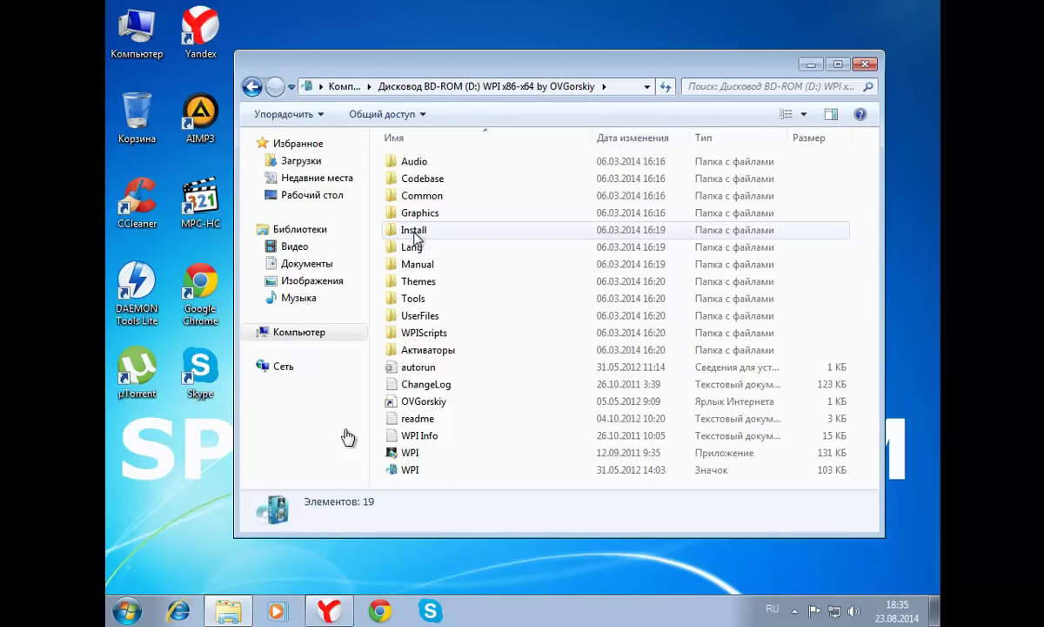
{"action": "double_click", "coordinate": [415, 231]}
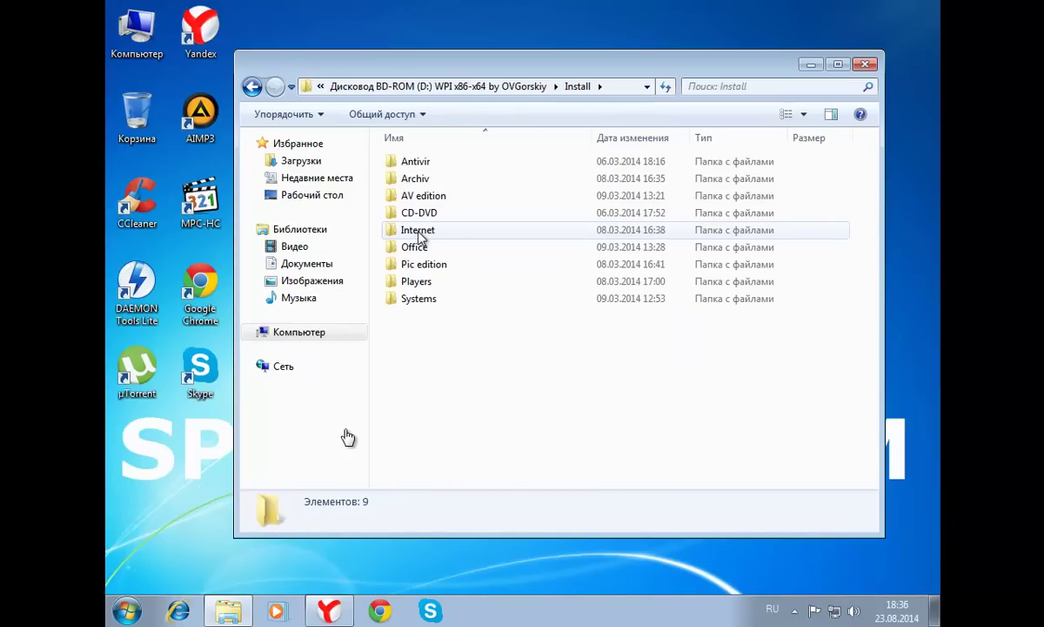
{"action": "left_click", "coordinate": [413, 166]}
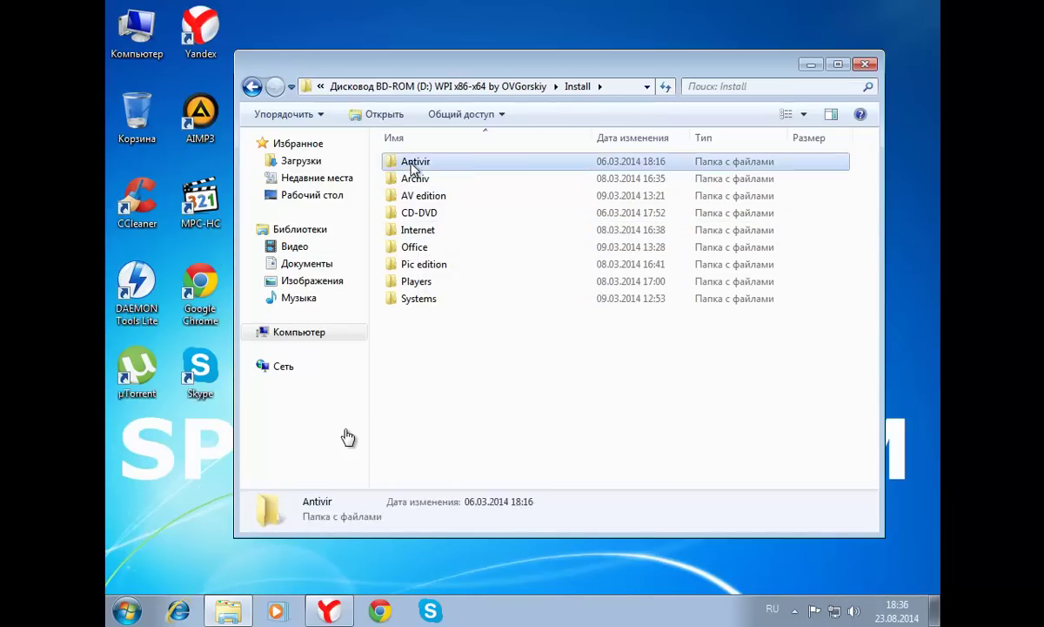
{"action": "double_click", "coordinate": [413, 165]}
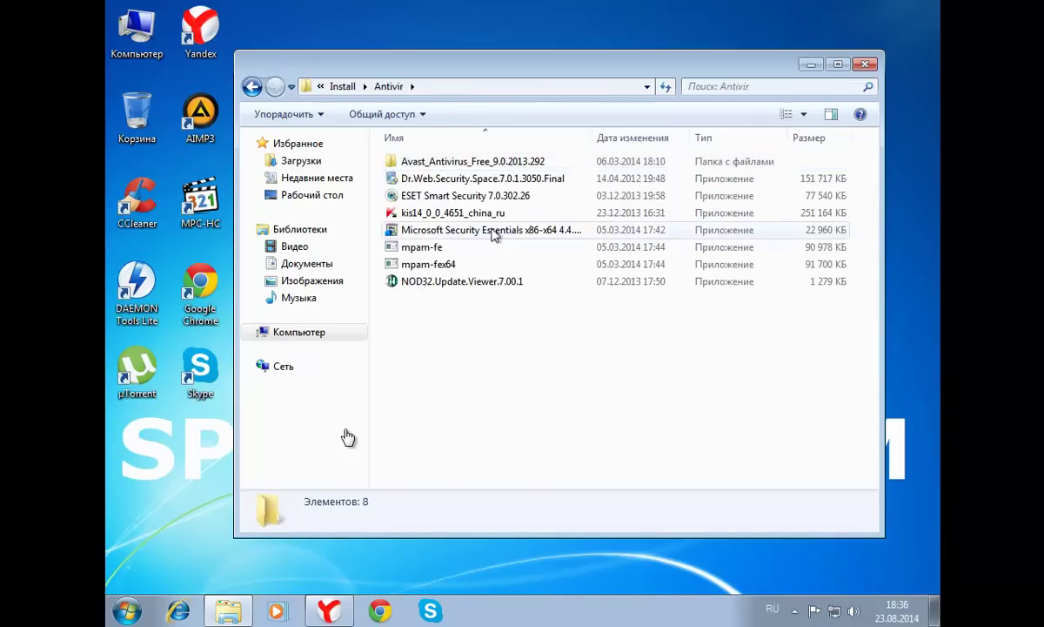
- Run the ESET Smart Security 7.0.302.26 installer, allow it to make changes, and close the Antivir folder window
{"action": "double_click", "coordinate": [433, 200]}
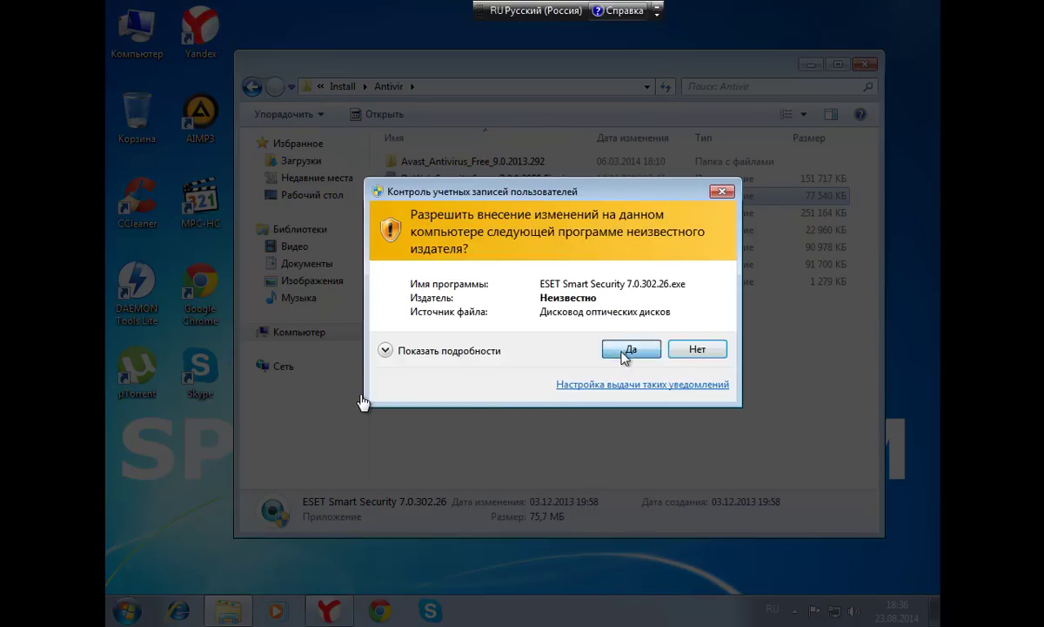
{"action": "left_click", "coordinate": [626, 353]}
{"action": "left_click", "coordinate": [866, 63]}
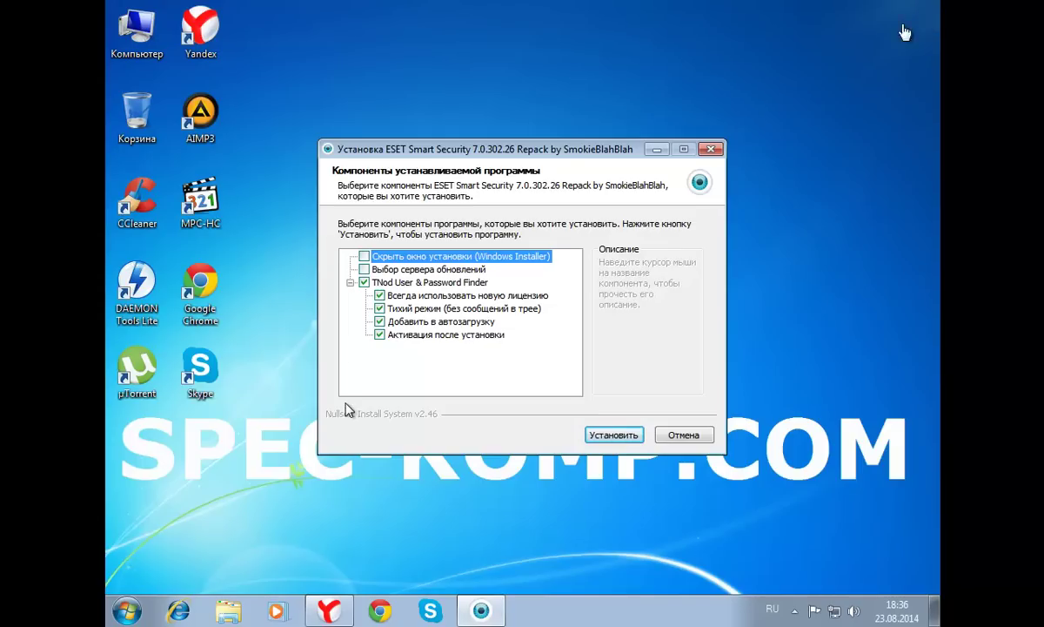
- Install ESET Smart Security with Выбор сервера обновлений and Скрыть окно установки enabled and TNod User & Password Finder disabled
{"action": "left_click", "coordinate": [365, 270]}
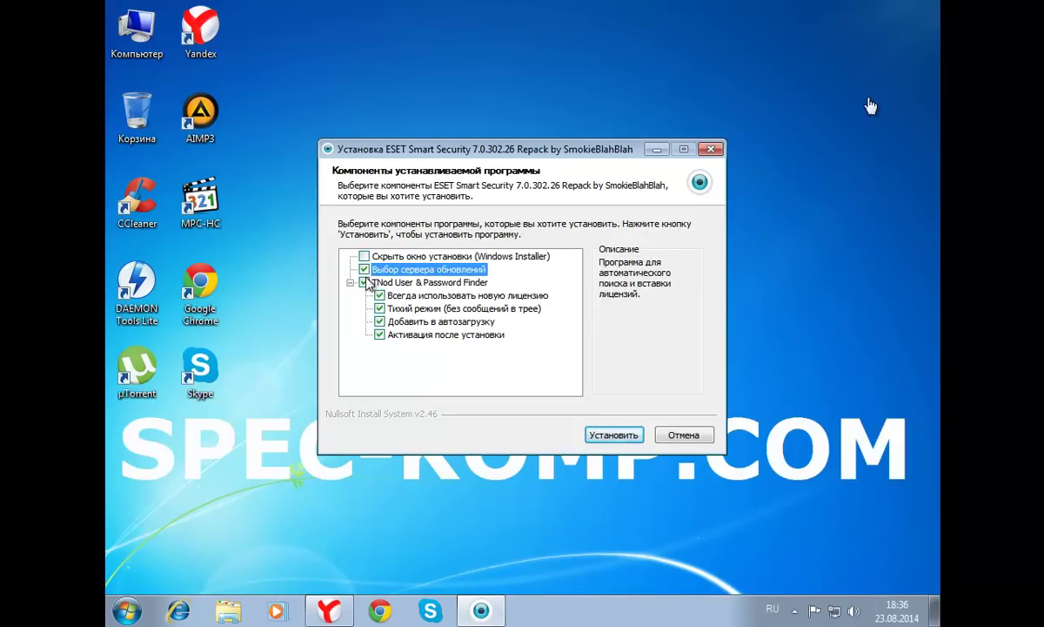
{"action": "left_click", "coordinate": [364, 281]}
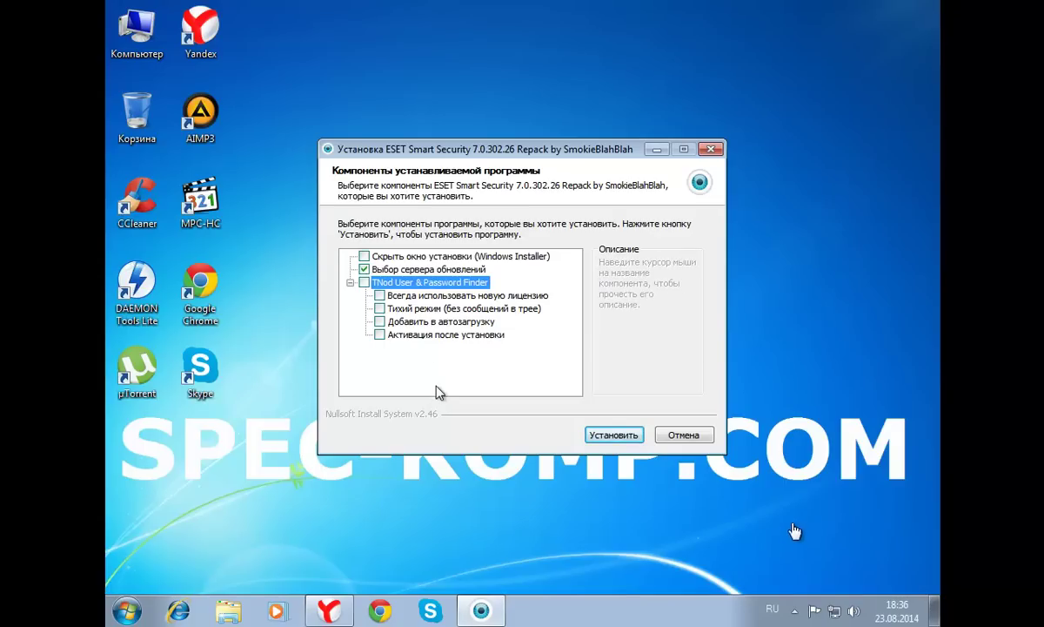
{"action": "left_click", "coordinate": [364, 256]}
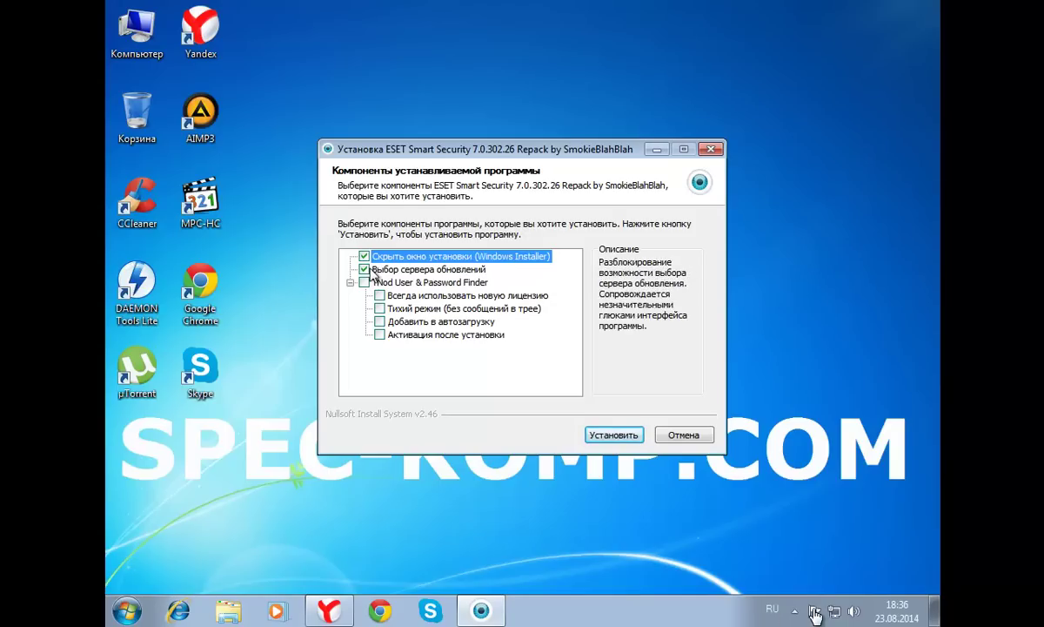
{"action": "left_click", "coordinate": [625, 435]}
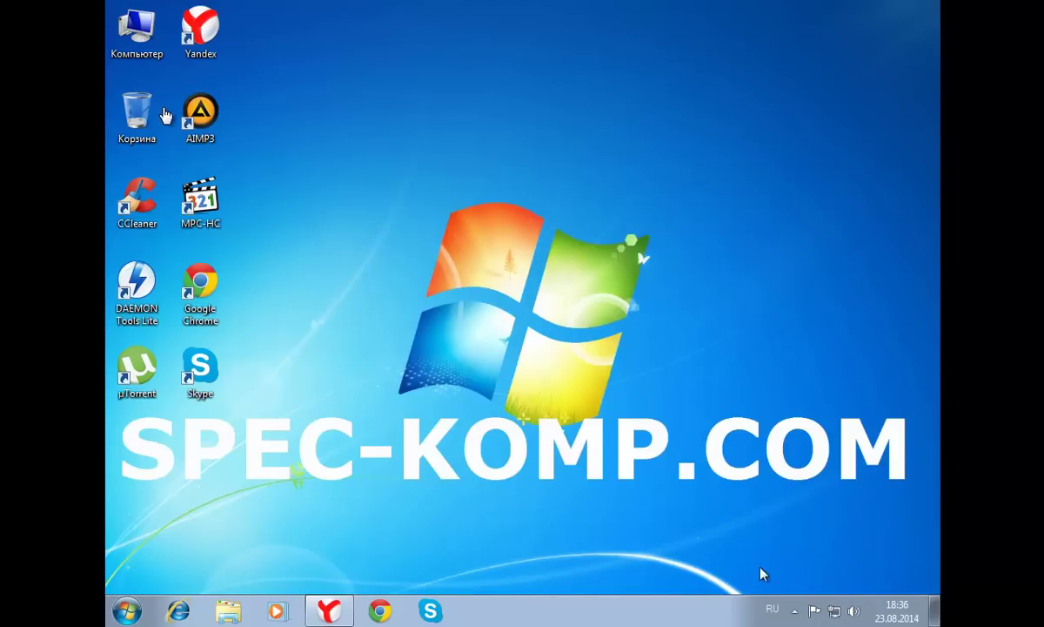
- Set the newly detected network connection to Сеть общего пользования in ESET Smart Security
{"action": "left_click", "coordinate": [794, 611]}
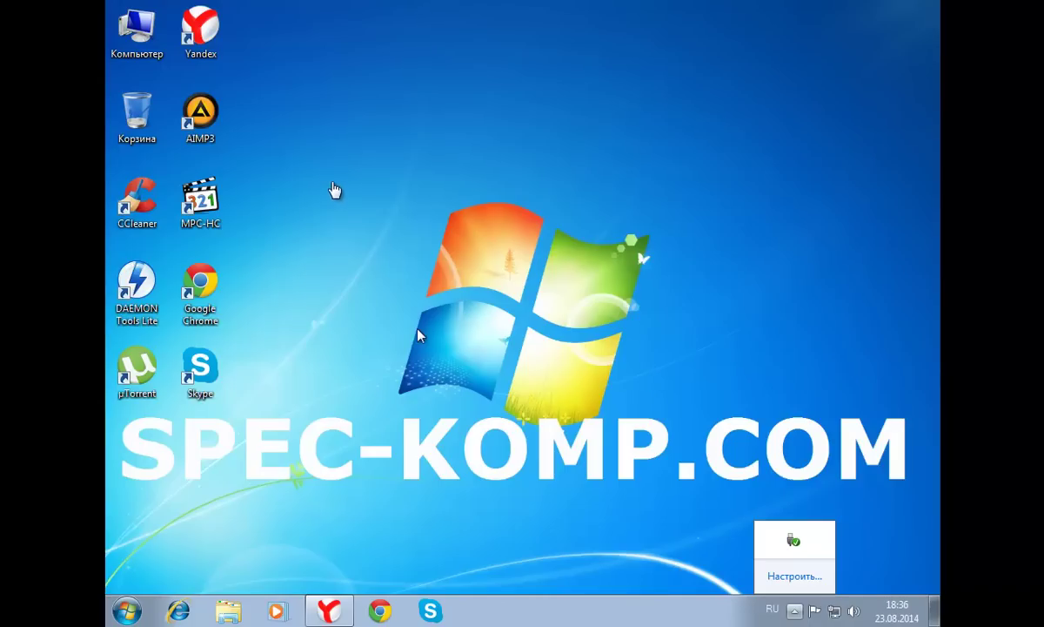
{"action": "left_click", "coordinate": [751, 228]}
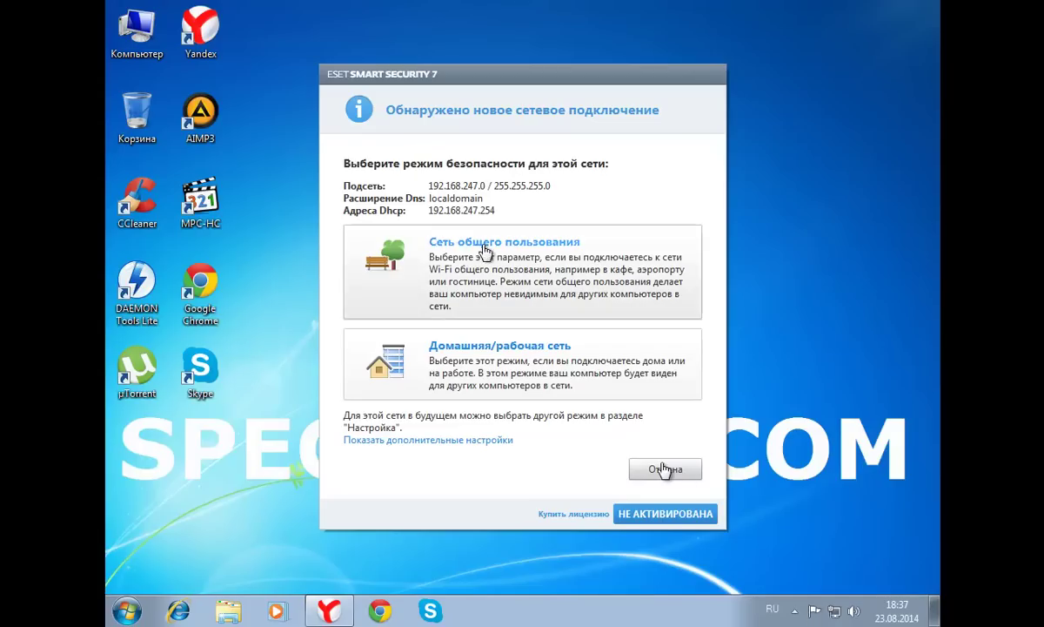
{"action": "left_click", "coordinate": [651, 233]}
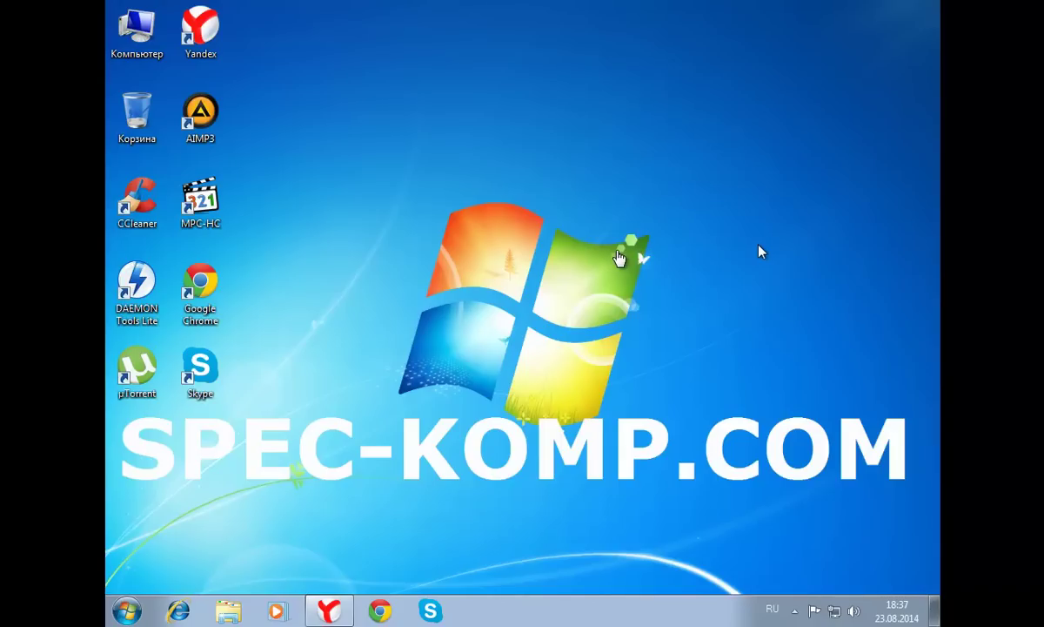
- Open the ESET Smart Security main window from the hidden notification icons and move it clear of the desktop icons
{"action": "left_click", "coordinate": [795, 611]}
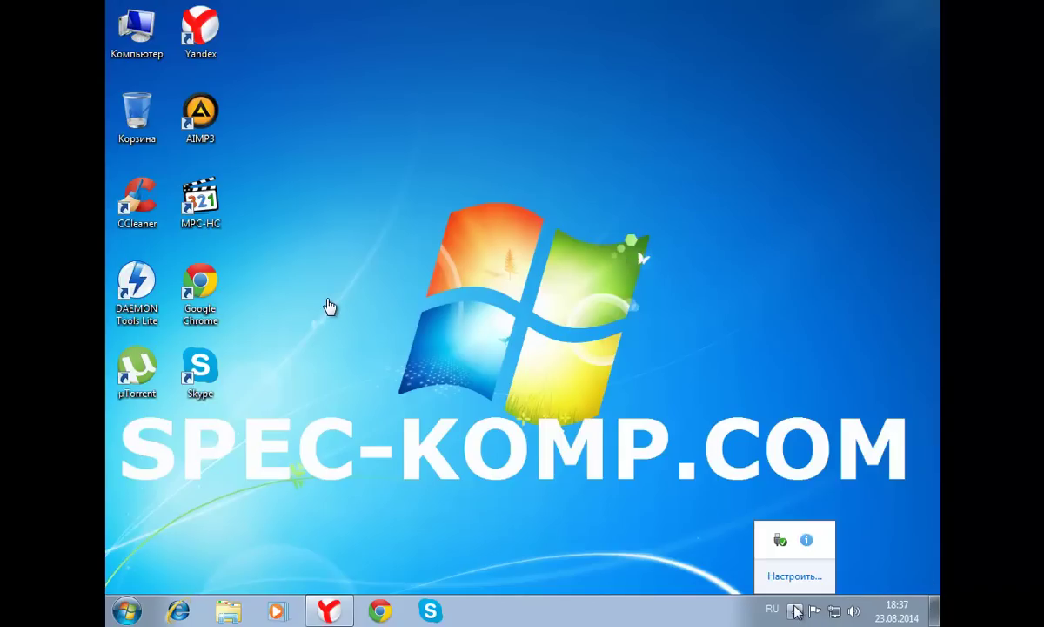
{"action": "mouse_move", "coordinate": [807, 541]}
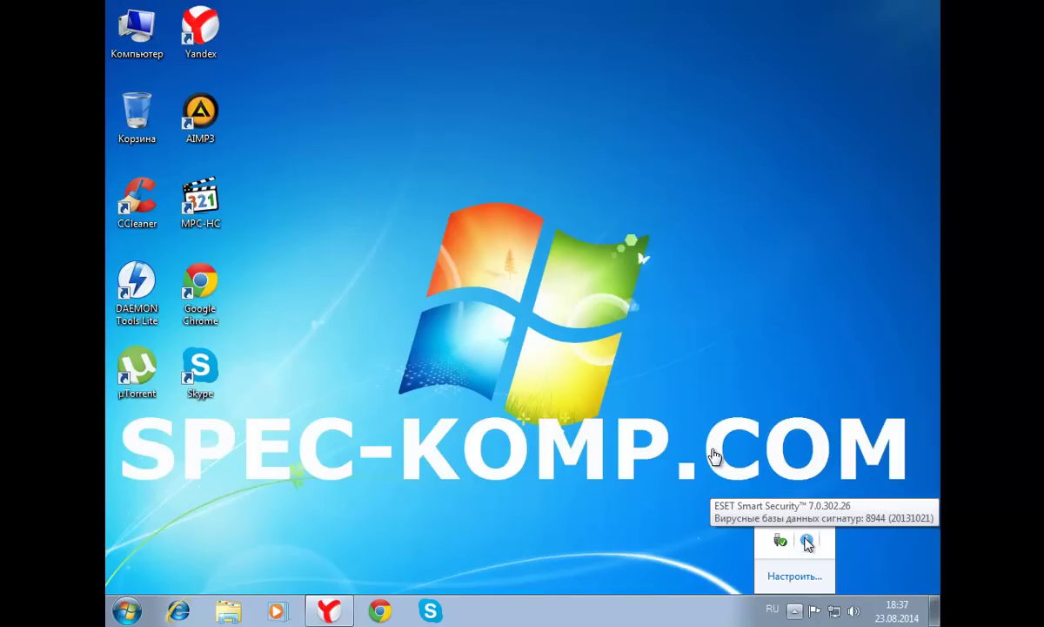
{"action": "left_click", "coordinate": [806, 541]}
{"action": "mouse_move", "coordinate": [807, 543]}
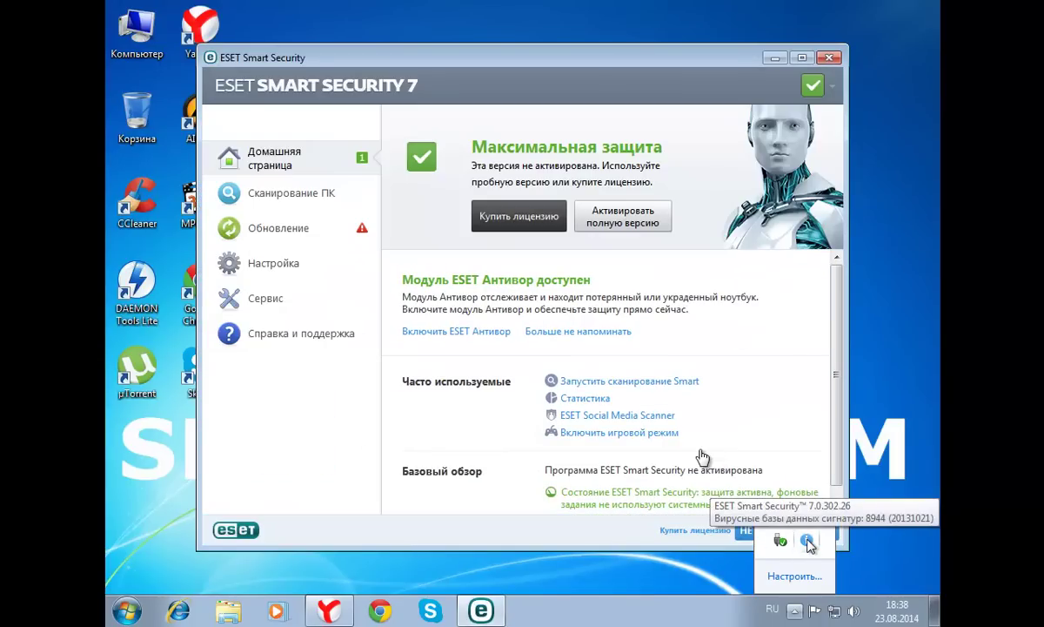
{"action": "left_click_drag", "start_coordinate": [509, 61], "coordinate": [584, 40]}
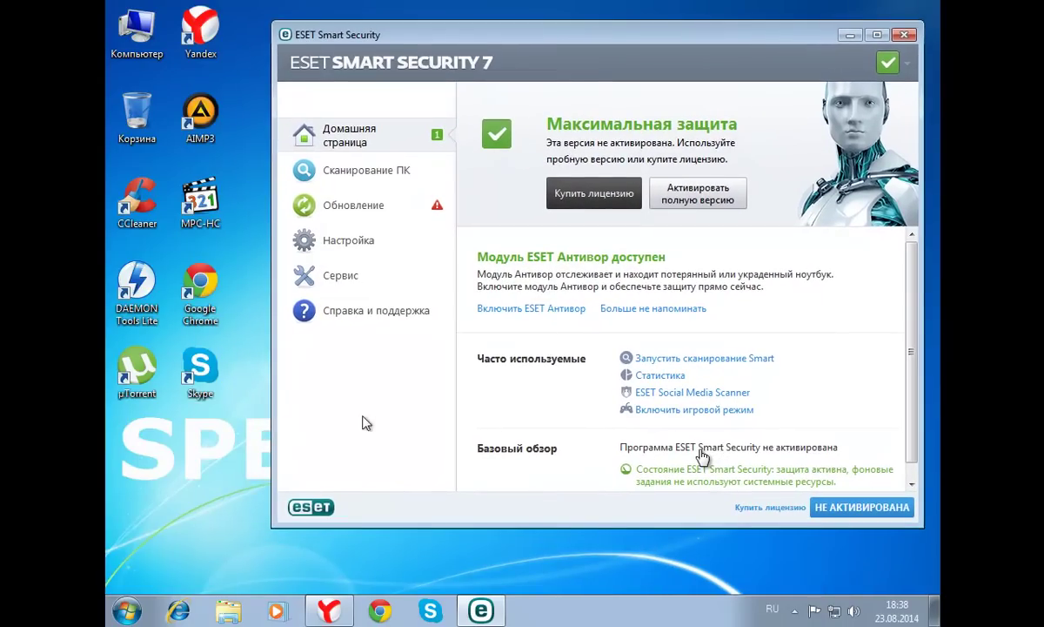
- Switch to Yandex Browser, open the NOD 32 page on spec-komp.com, and find the update server address for ESET
{"action": "left_click", "coordinate": [328, 610]}
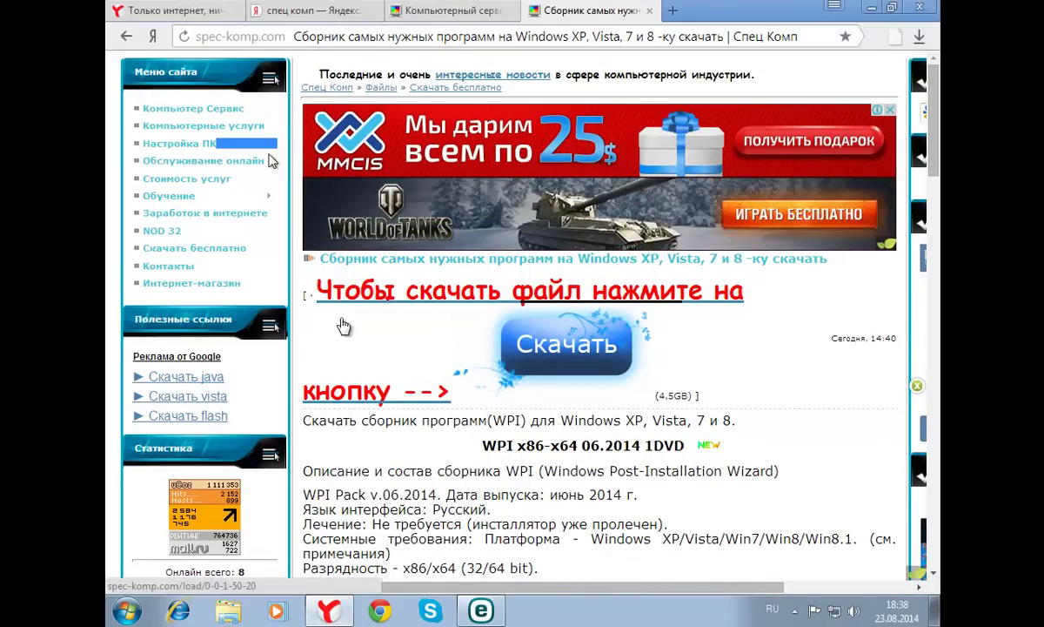
{"action": "left_click", "coordinate": [159, 233]}
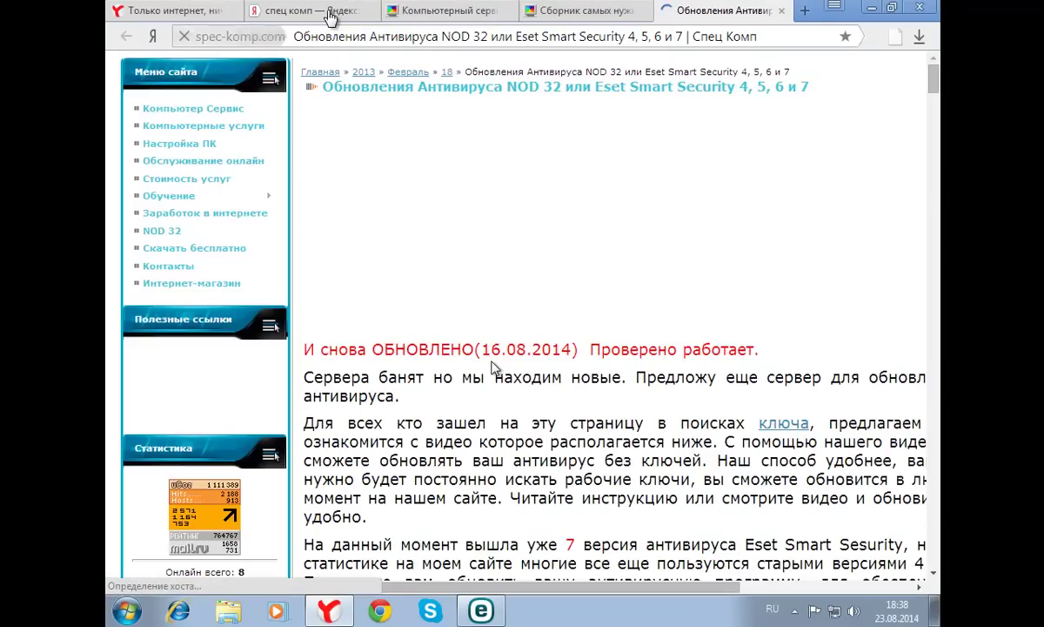
{"action": "left_click_drag", "start_coordinate": [934, 85], "coordinate": [935, 108]}
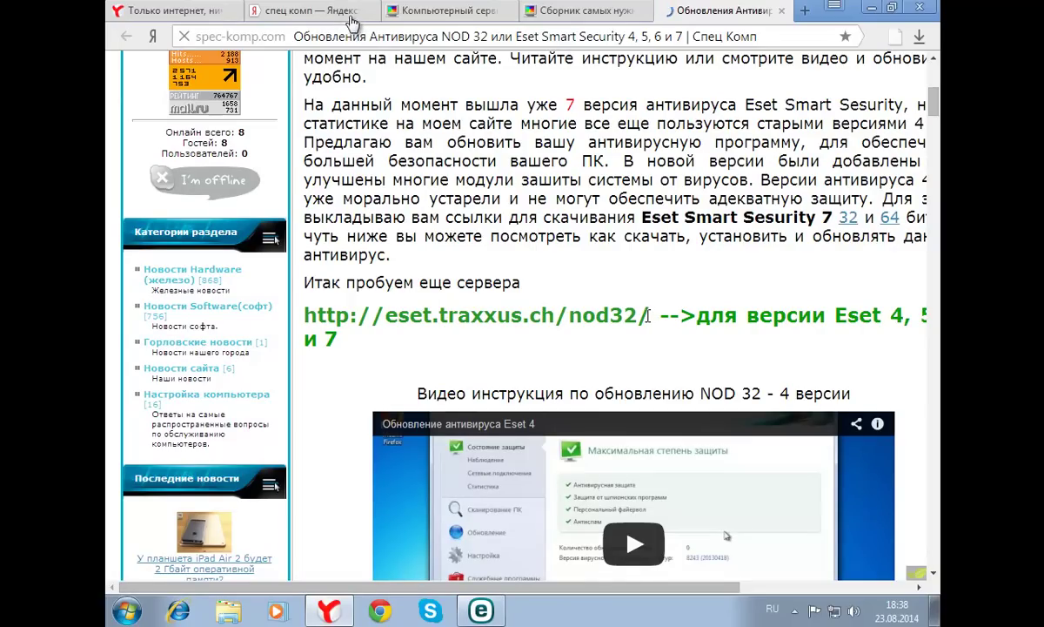
{"action": "left_click_drag", "start_coordinate": [644, 315], "coordinate": [305, 274]}
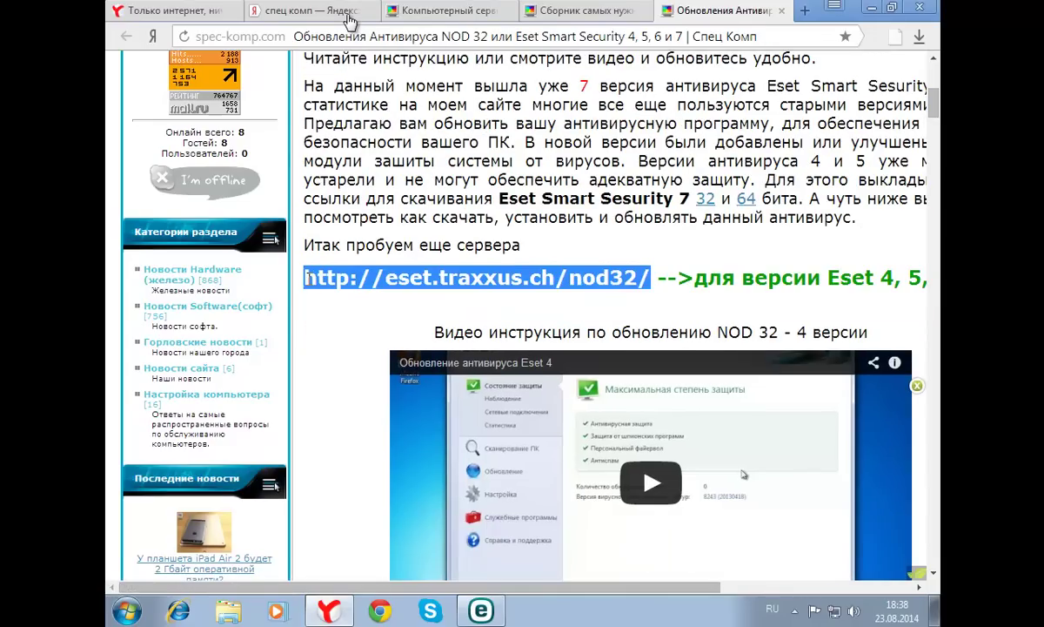
{"action": "right_click", "coordinate": [484, 281]}
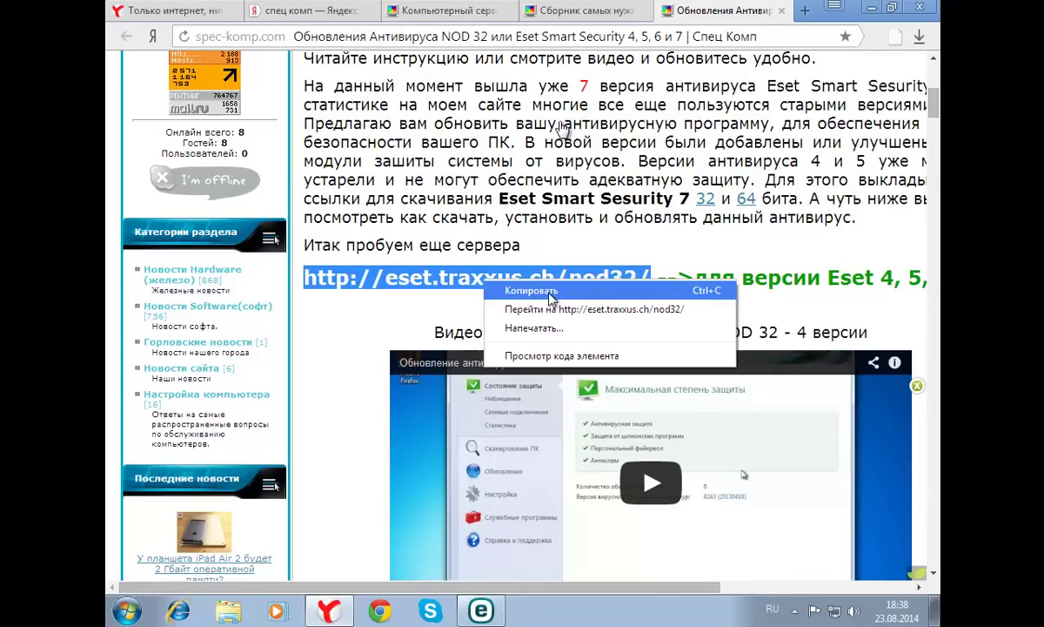
{"action": "left_click", "coordinate": [550, 291]}
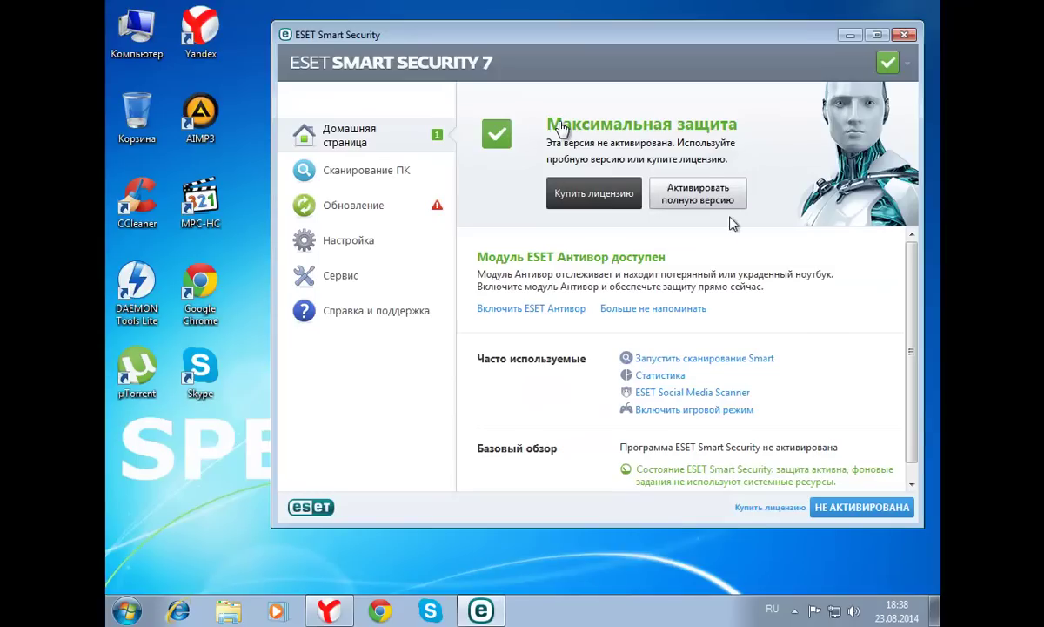
- Switch to ESET Smart Security and open the update parameters (Обновление > Параметры) in its advanced settings
{"action": "left_click", "coordinate": [340, 240]}
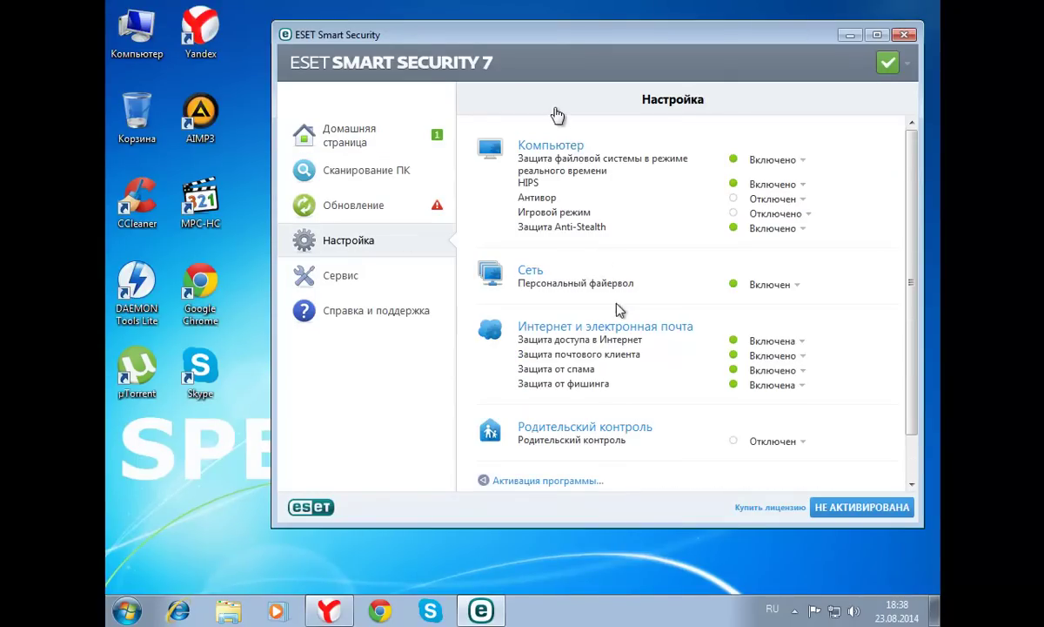
{"action": "scroll", "coordinate": [566, 340], "scroll_direction": "down", "scroll_amount": 2}
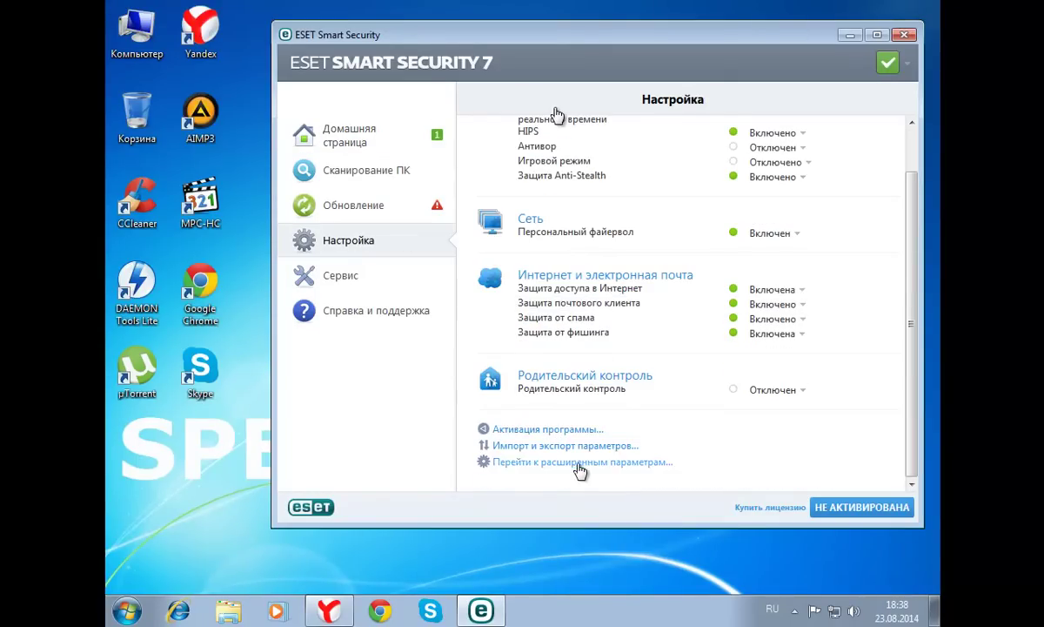
{"action": "left_click", "coordinate": [559, 462]}
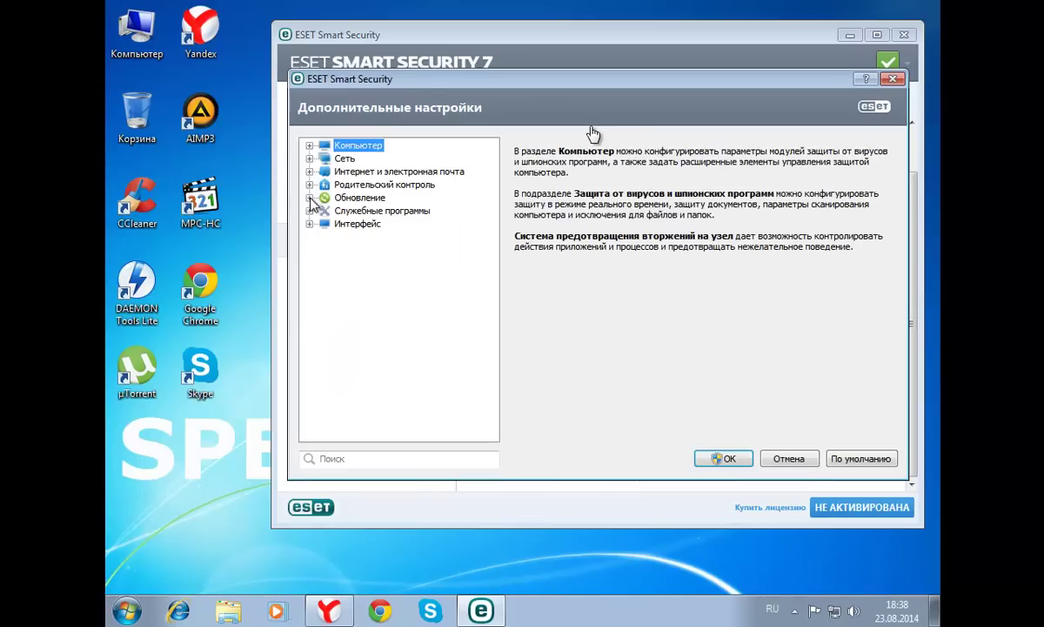
{"action": "left_click", "coordinate": [310, 197]}
{"action": "left_click", "coordinate": [370, 210]}
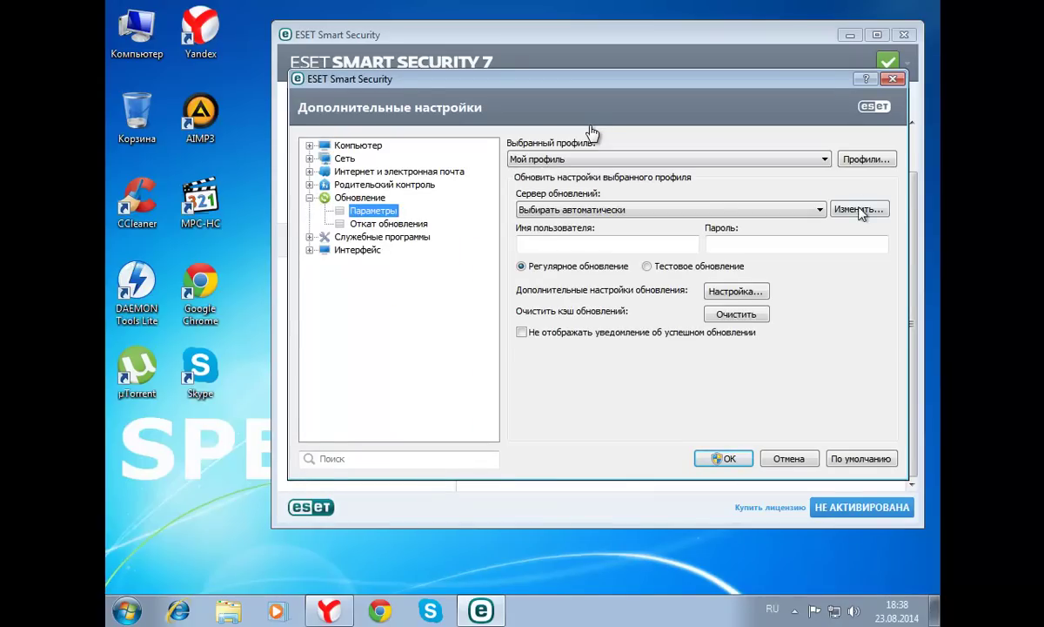
{"action": "left_click", "coordinate": [860, 210]}
{"action": "key", "text": "ctrl+v"}
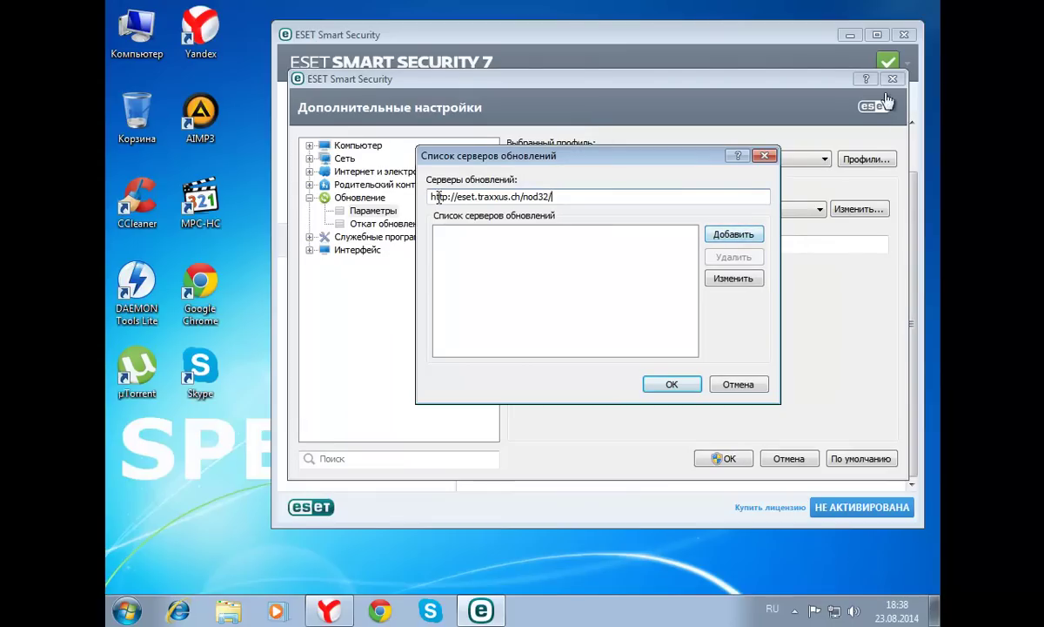
{"action": "left_click", "coordinate": [734, 234]}
{"action": "left_click", "coordinate": [672, 384]}
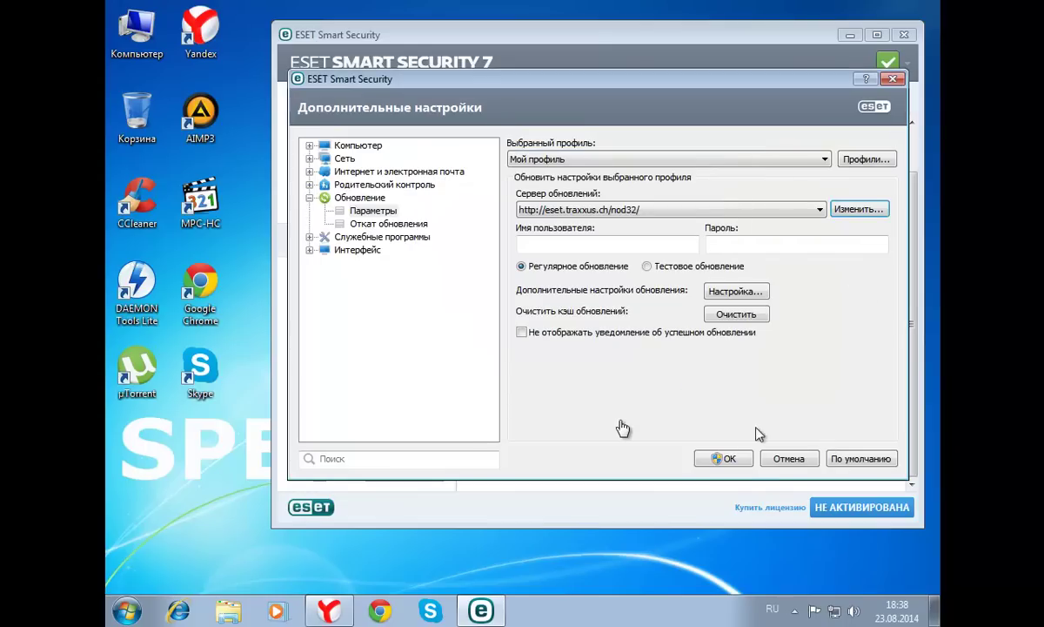
{"action": "key", "text": "Return"}
- Dismiss the update error, start the virus signature database update, and minimize the ESET window
{"action": "left_click", "coordinate": [357, 213]}
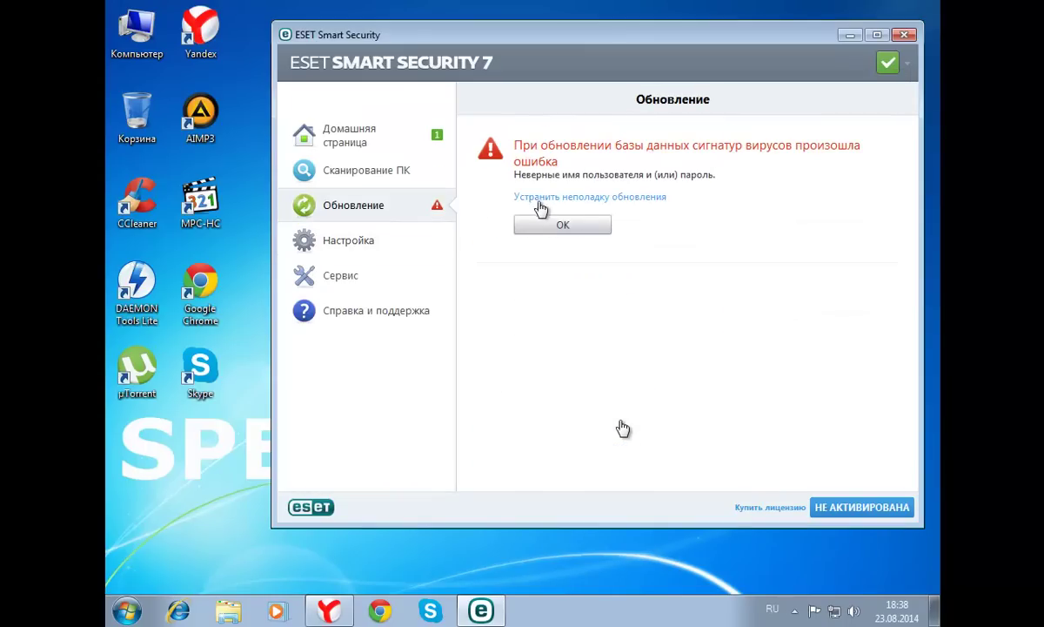
{"action": "left_click", "coordinate": [566, 226]}
{"action": "left_click", "coordinate": [605, 229]}
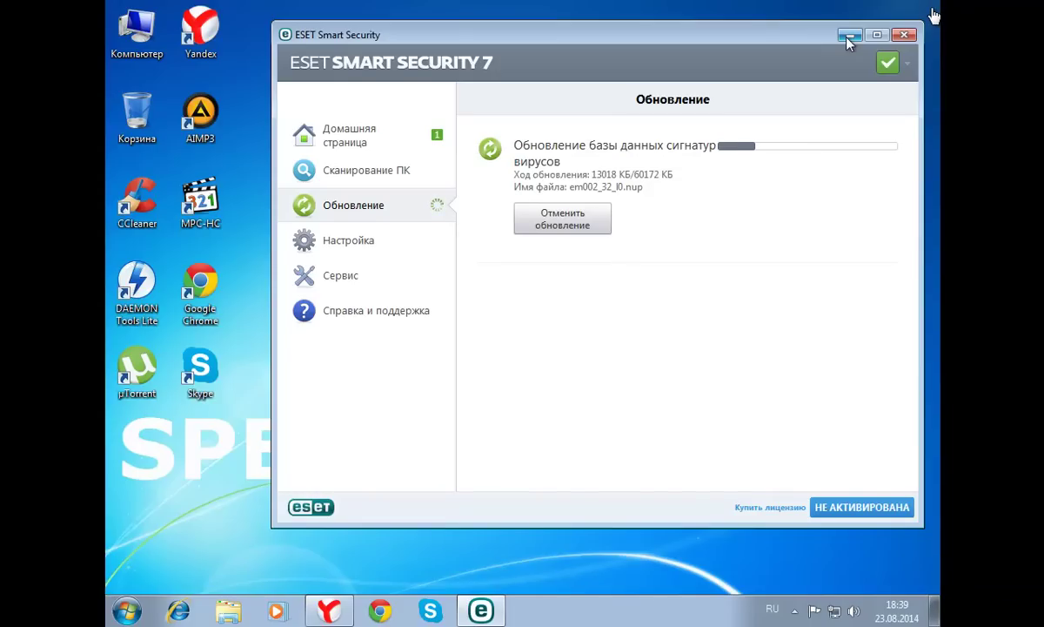
{"action": "left_click", "coordinate": [849, 34]}
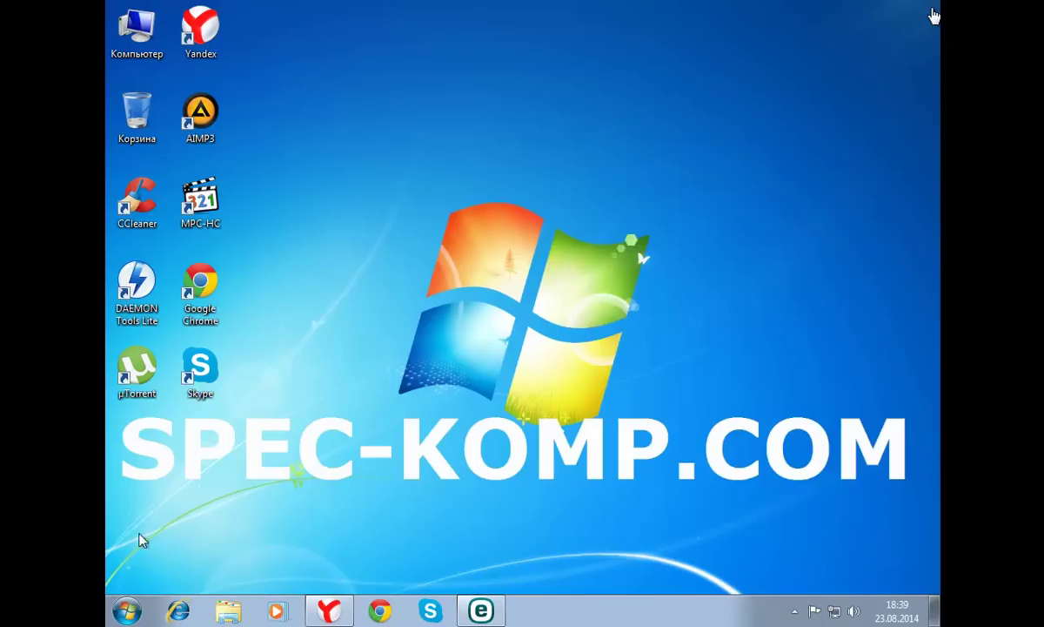
- Open the Windows Службы console from Администрирование in the Control Panel, and close the Control Panel window
{"action": "left_click", "coordinate": [128, 611]}
{"action": "left_click", "coordinate": [426, 421]}
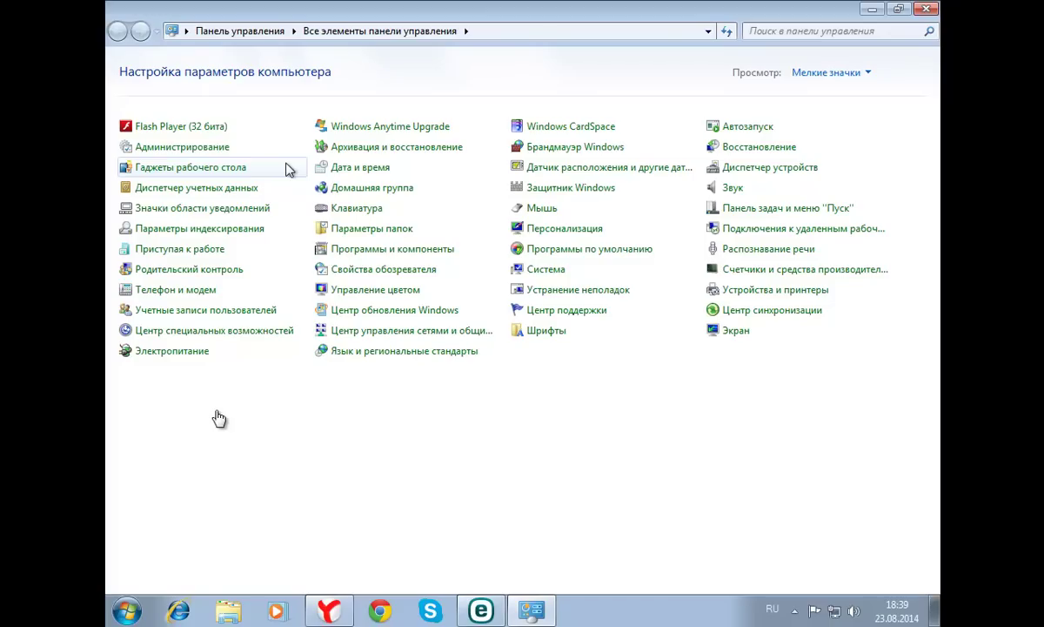
{"action": "left_click", "coordinate": [176, 148]}
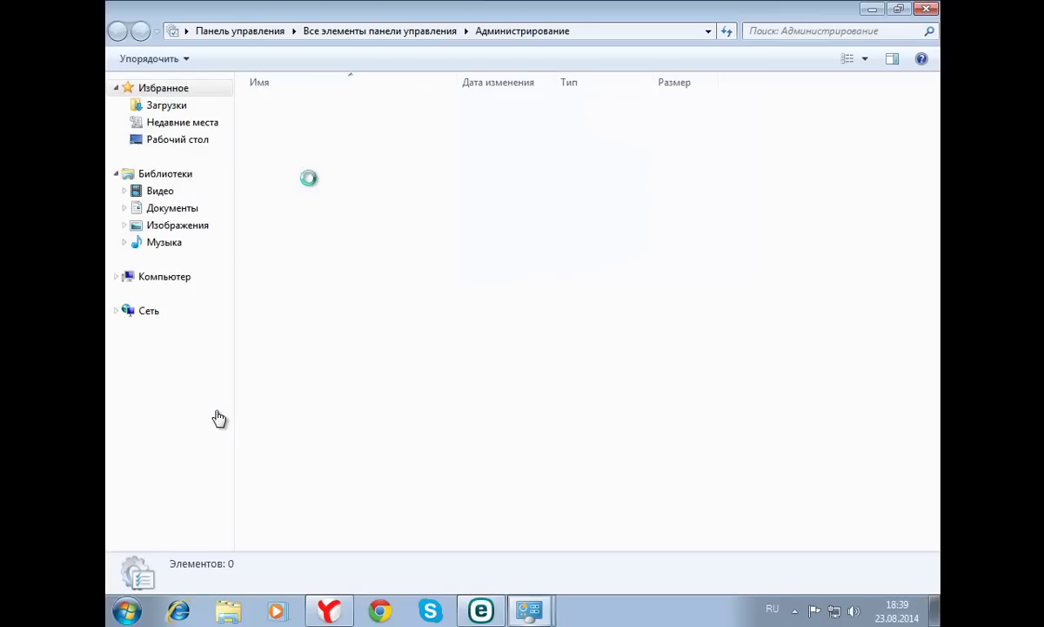
{"action": "double_click", "coordinate": [293, 264]}
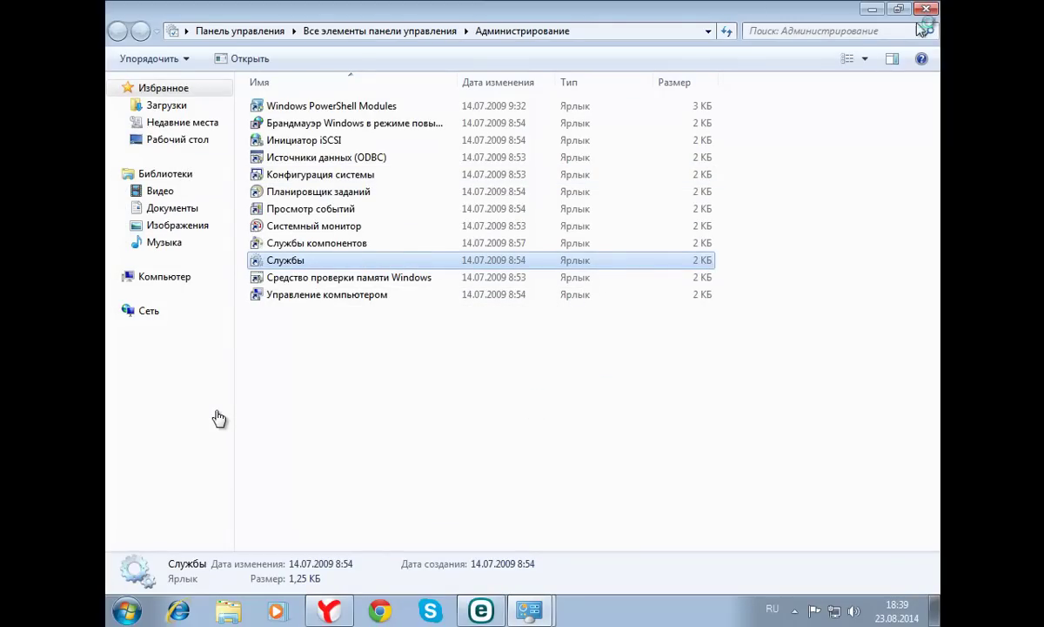
{"action": "key", "text": "BackSpace"}
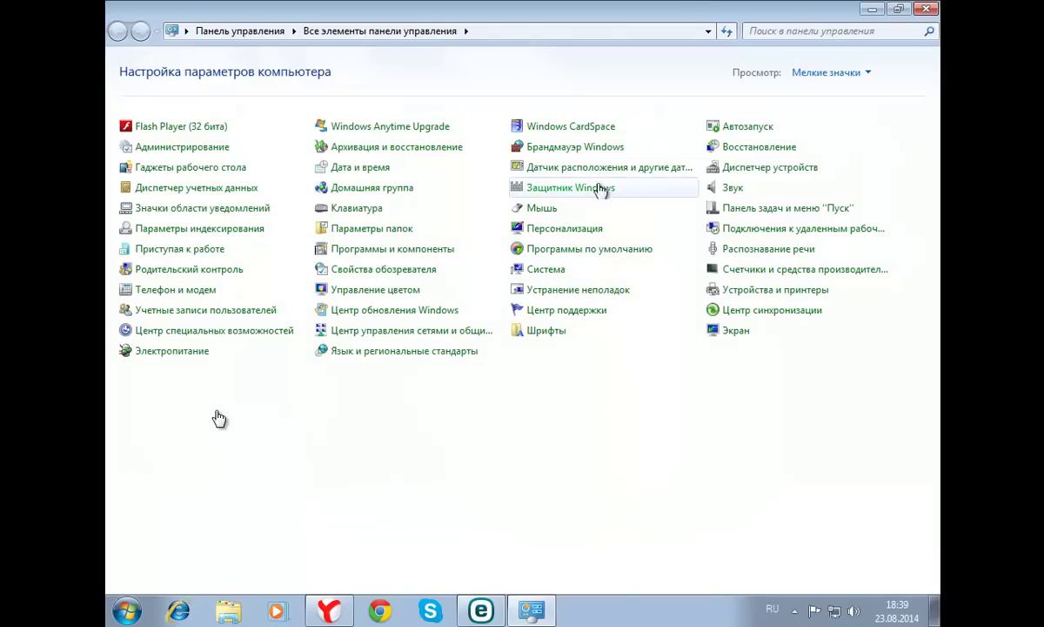
{"action": "left_click", "coordinate": [926, 8]}
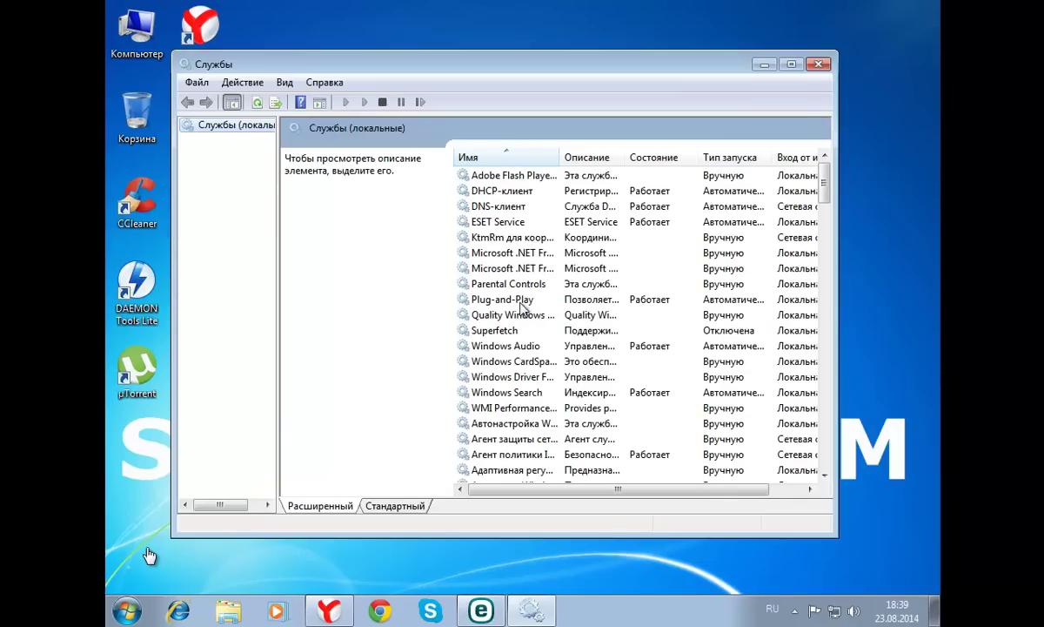
- Set the startup type of the Центр обновления Windows service to Отключена, stop the service, apply the change, and close the Службы console
{"action": "left_click_drag", "start_coordinate": [823, 165], "coordinate": [827, 445]}
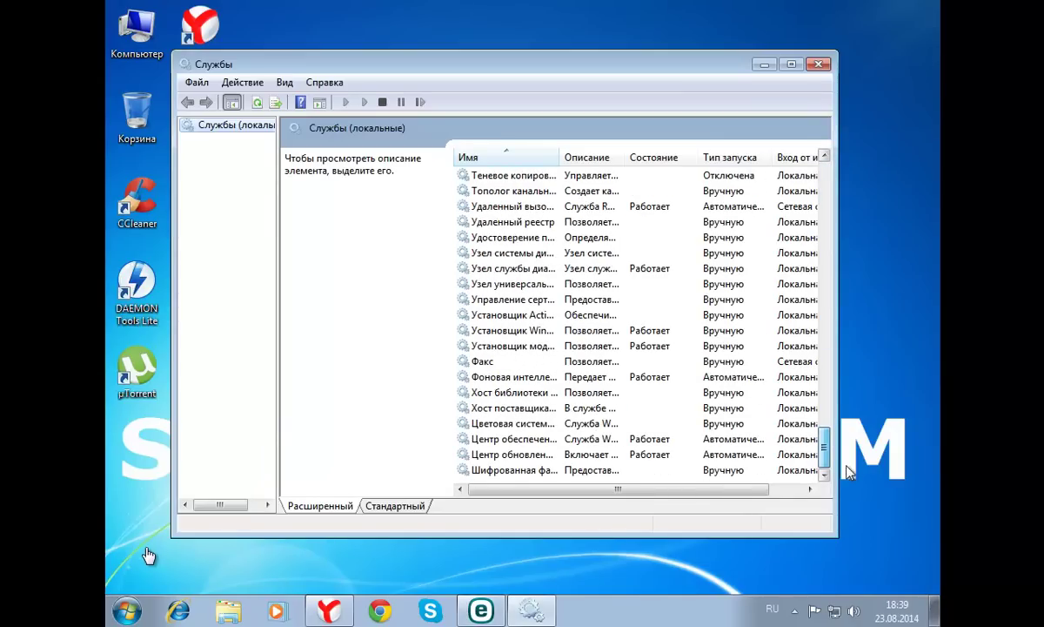
{"action": "double_click", "coordinate": [507, 456]}
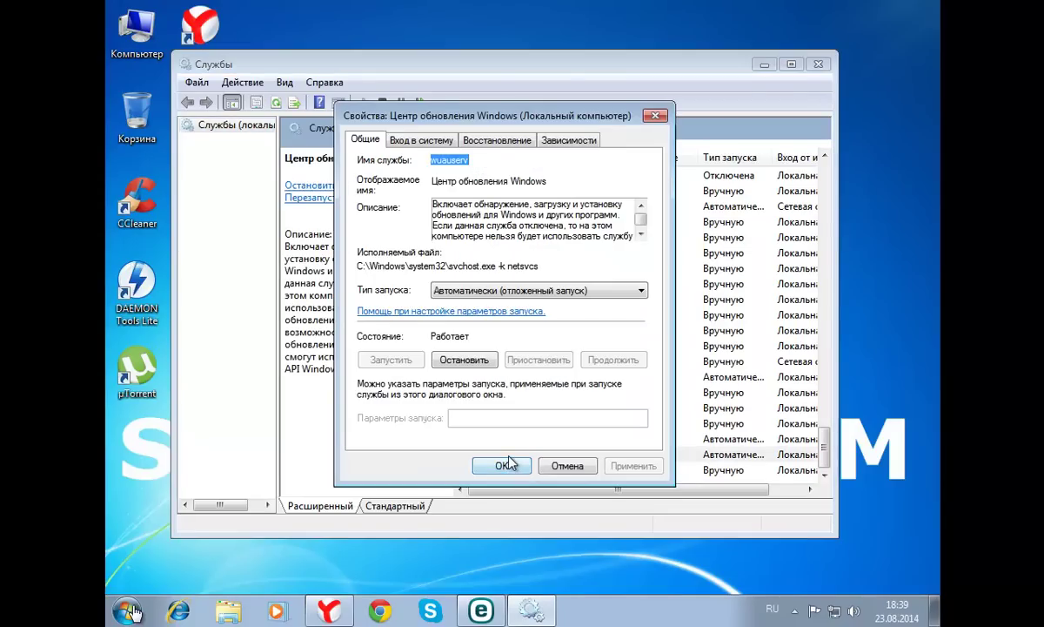
{"action": "left_click", "coordinate": [641, 290]}
{"action": "left_click", "coordinate": [525, 338]}
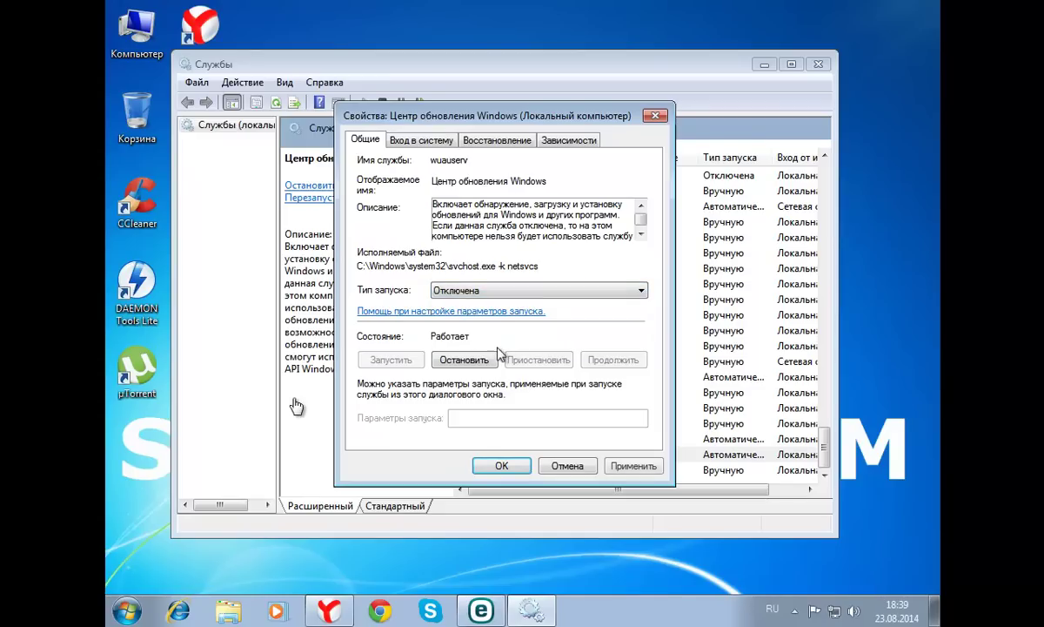
{"action": "left_click", "coordinate": [473, 360]}
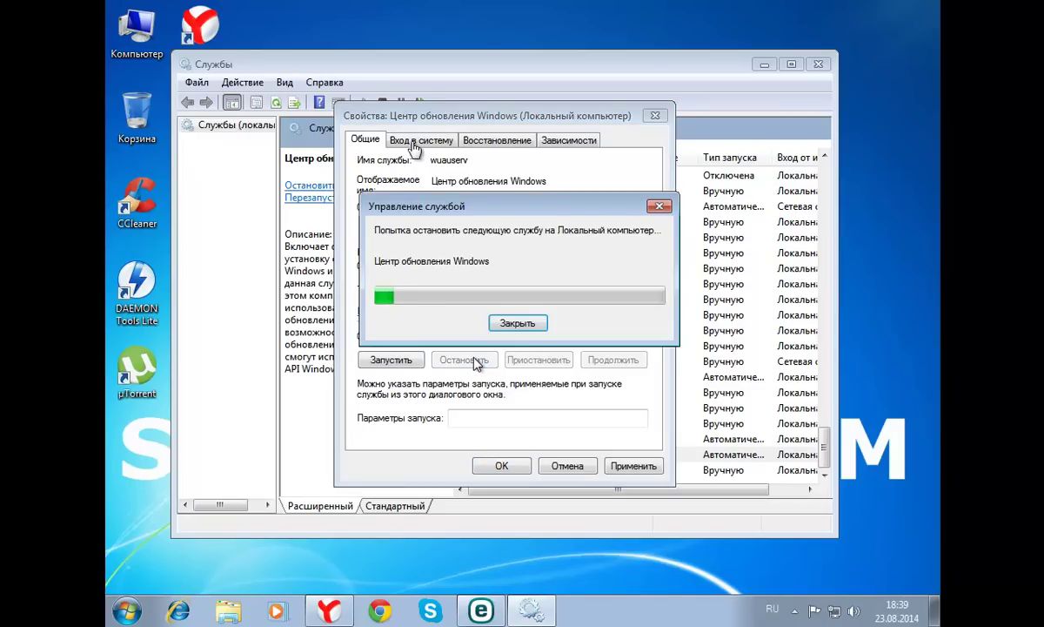
{"action": "left_click", "coordinate": [624, 466]}
{"action": "left_click", "coordinate": [501, 465]}
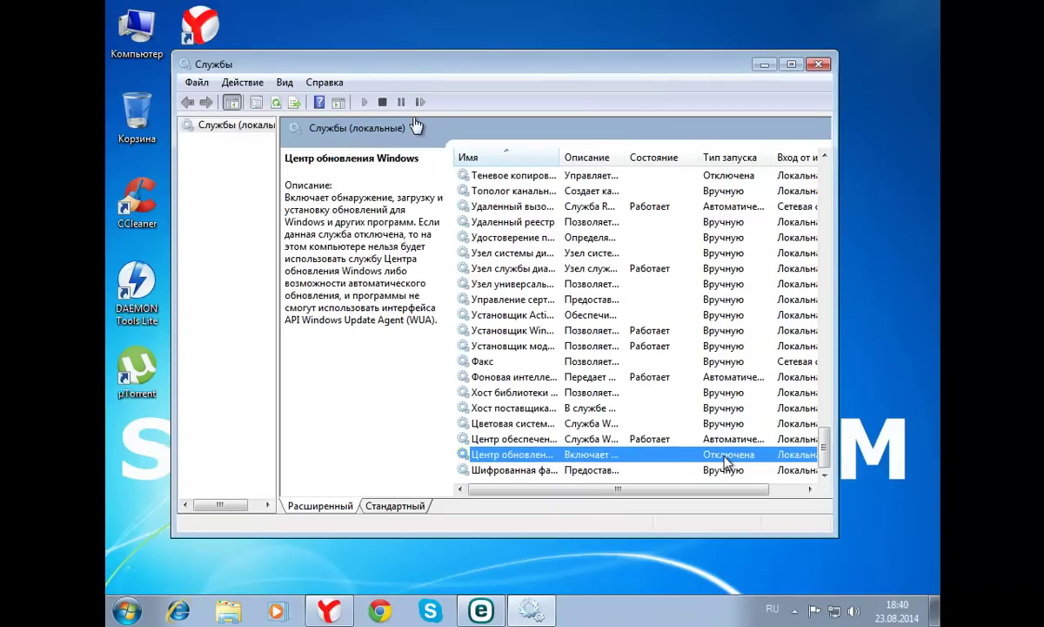
{"action": "left_click", "coordinate": [818, 65]}
- Restore the ESET Smart Security window and check the progress of the signature database update
{"action": "left_click", "coordinate": [795, 612]}
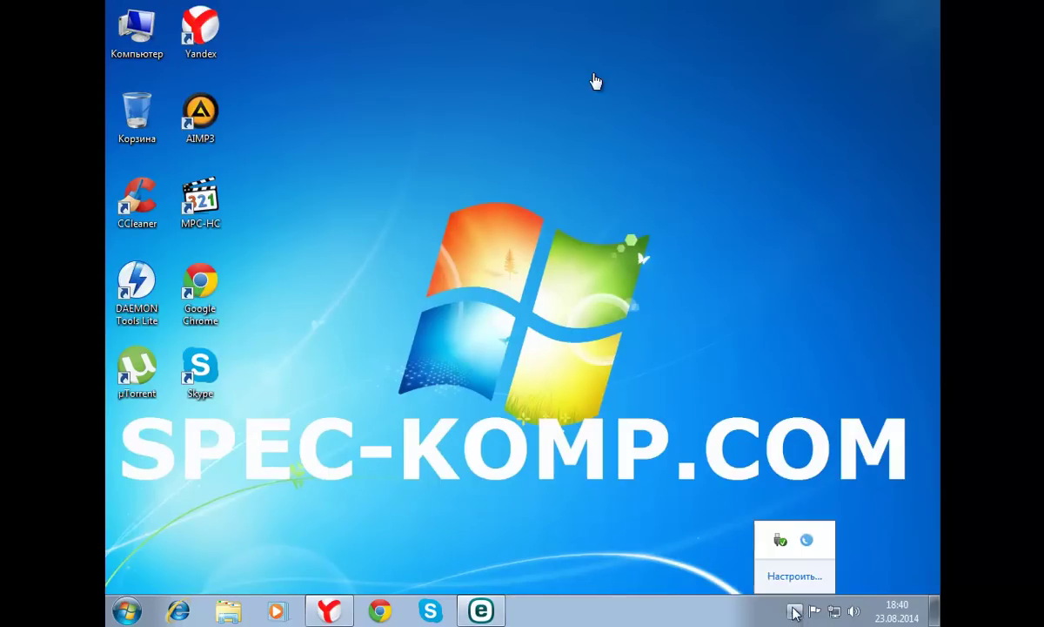
{"action": "left_click", "coordinate": [481, 610]}
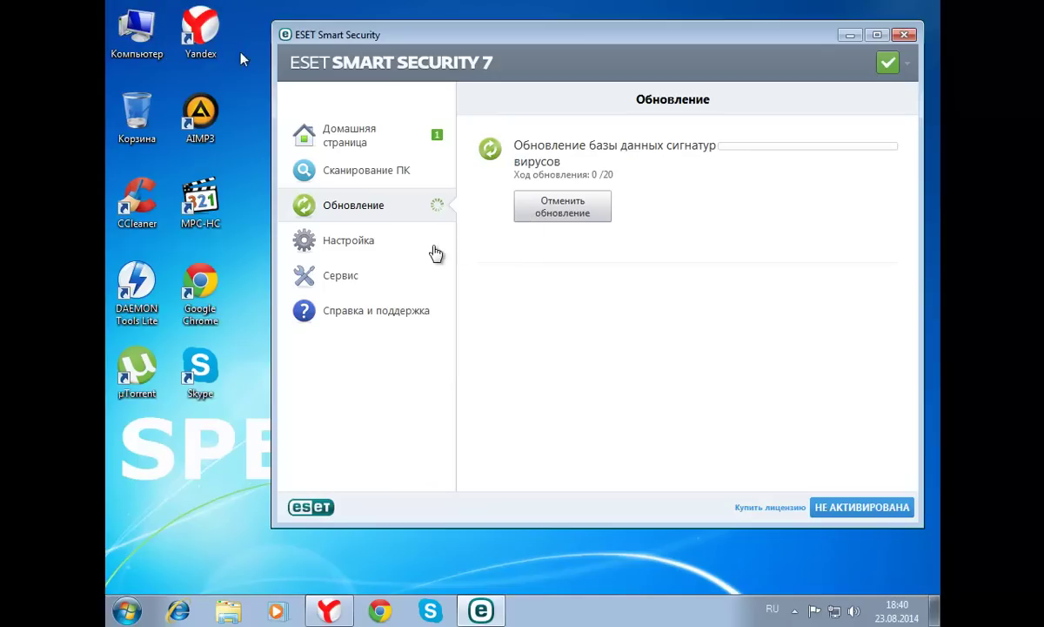
- Open the properties of Компьютер, try to activate Windows over the network, and cancel at the product key request
{"action": "right_click", "coordinate": [135, 38]}
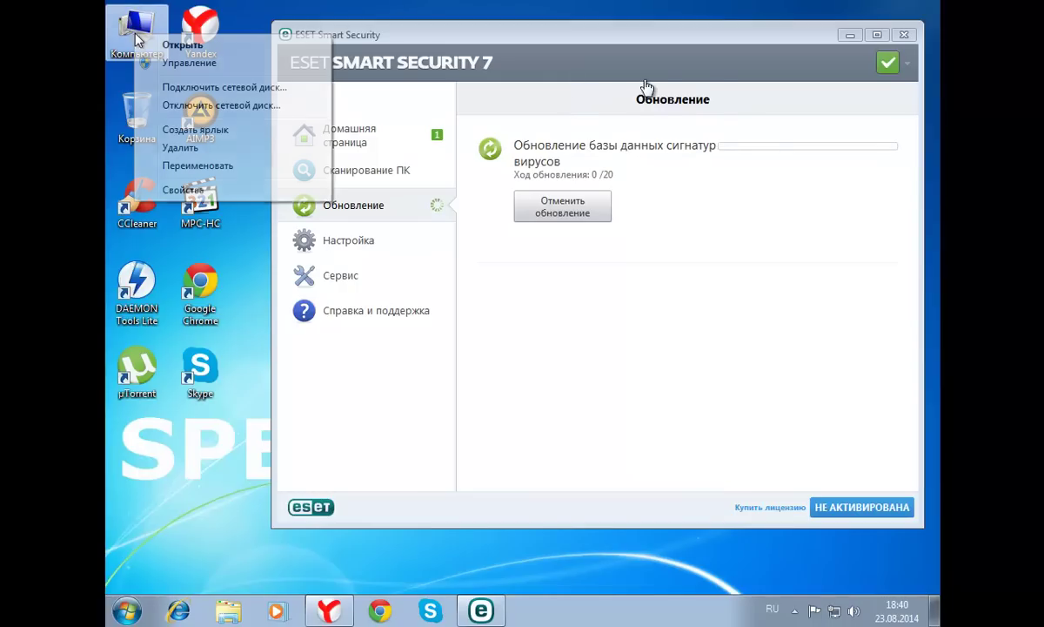
{"action": "left_click", "coordinate": [187, 190]}
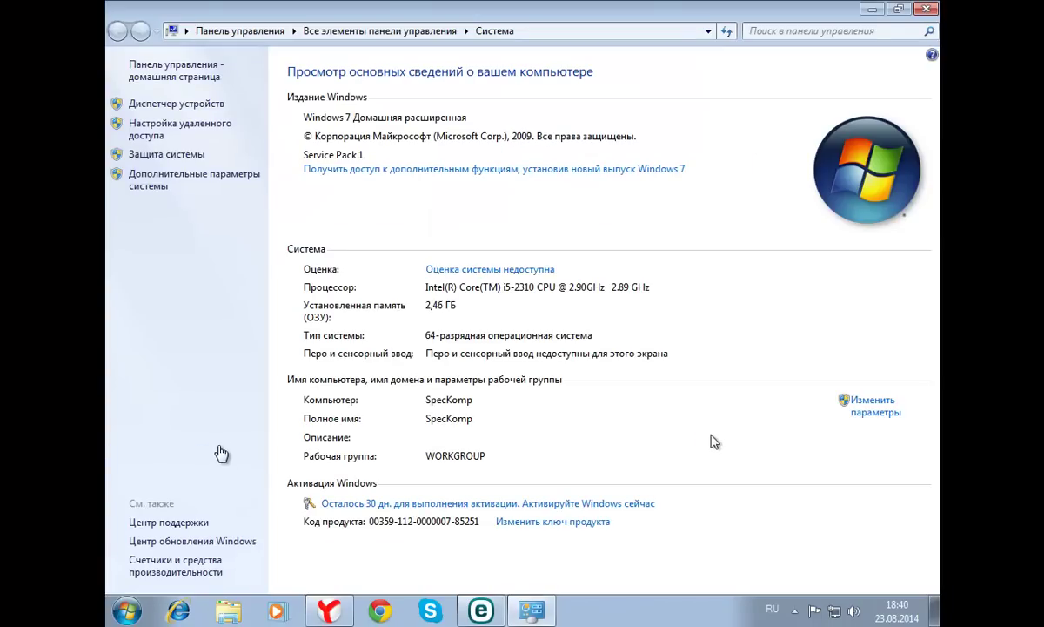
{"action": "left_click", "coordinate": [475, 504]}
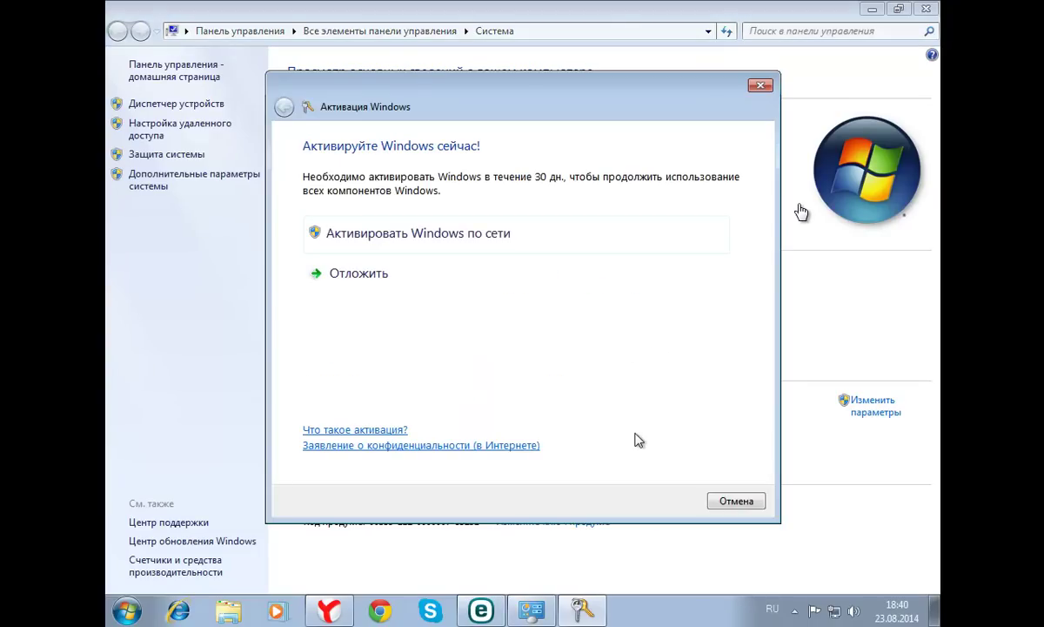
{"action": "left_click", "coordinate": [437, 241]}
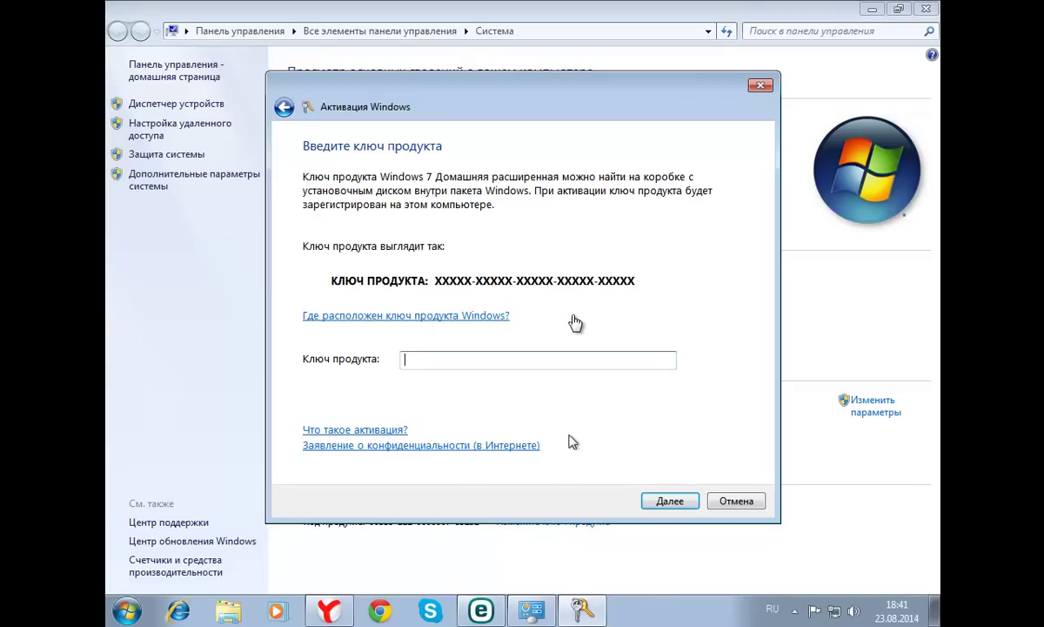
{"action": "left_click", "coordinate": [736, 501]}
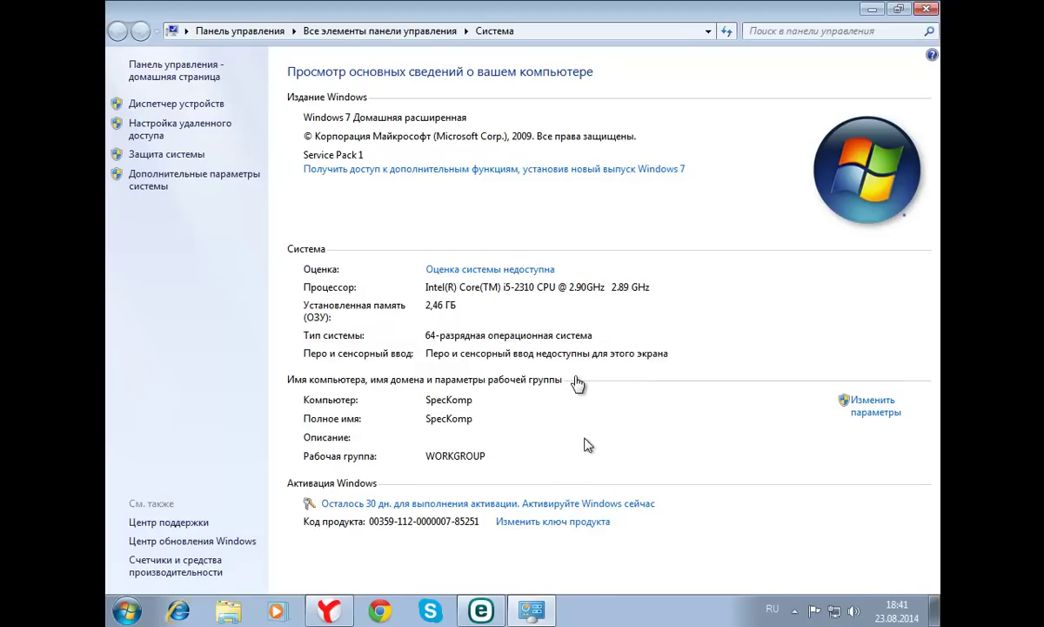
- Switch to Yandex Browser, search for "активатор windows 7" in a new tab, and look through the results
{"action": "left_click", "coordinate": [352, 593]}
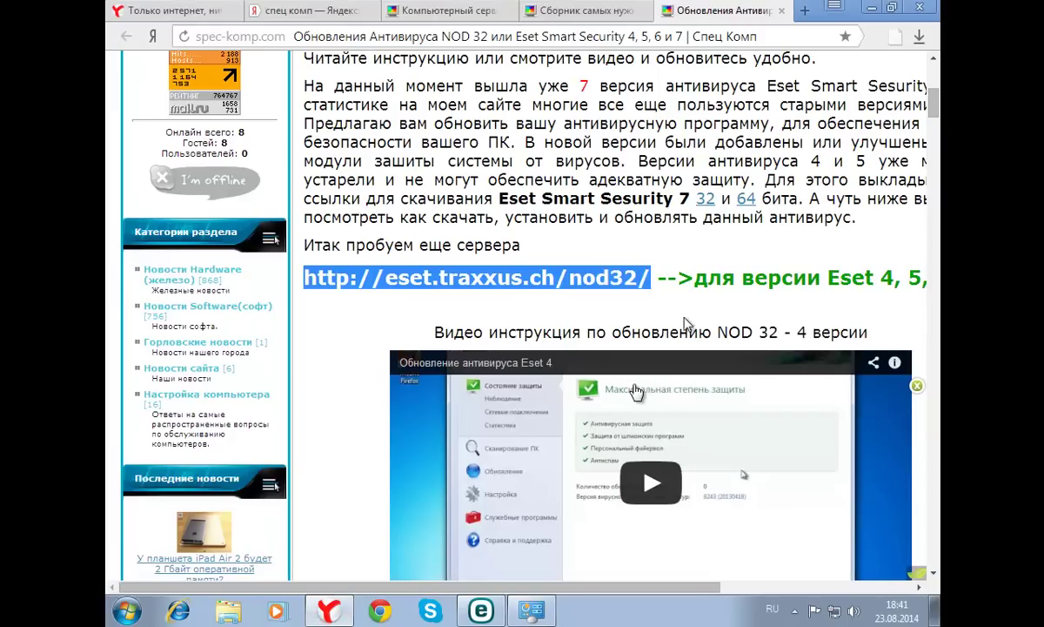
{"action": "left_click", "coordinate": [805, 11]}
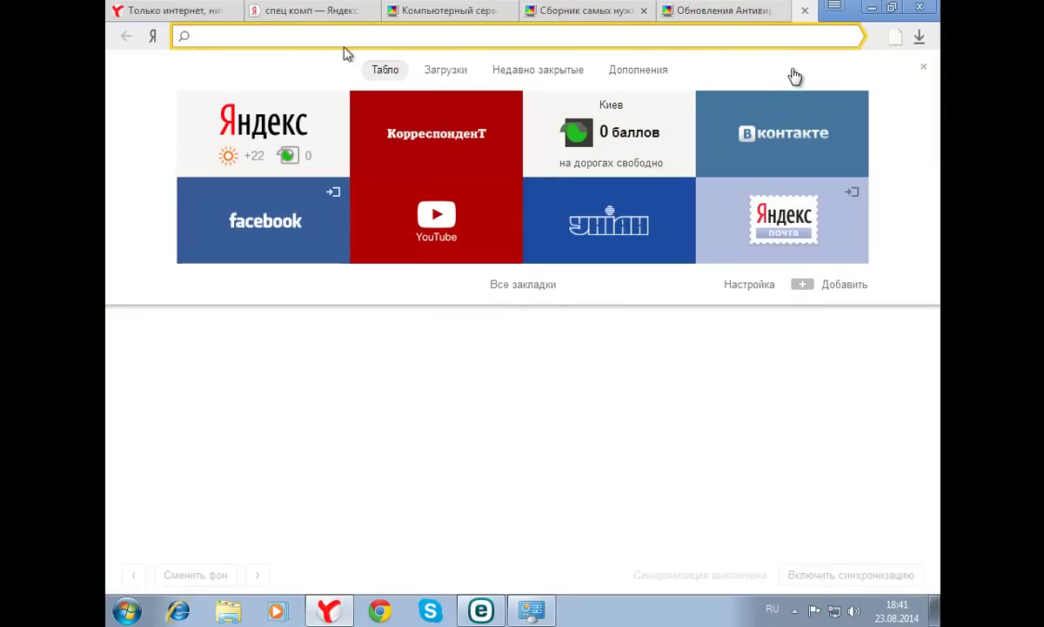
{"action": "type", "text": "ак"}
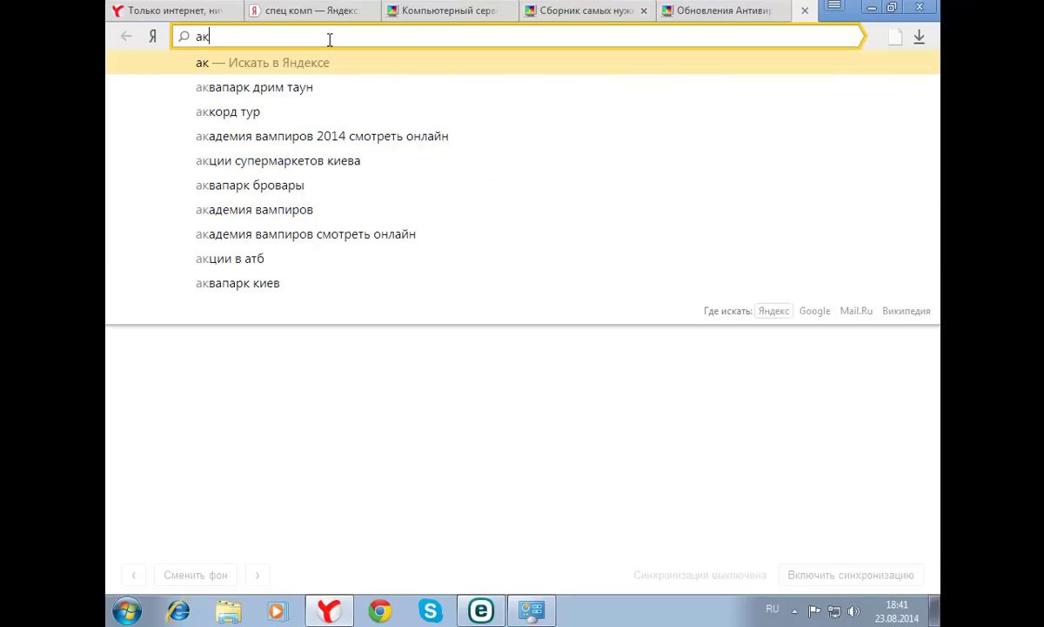
{"action": "type", "text": "тиватор"}
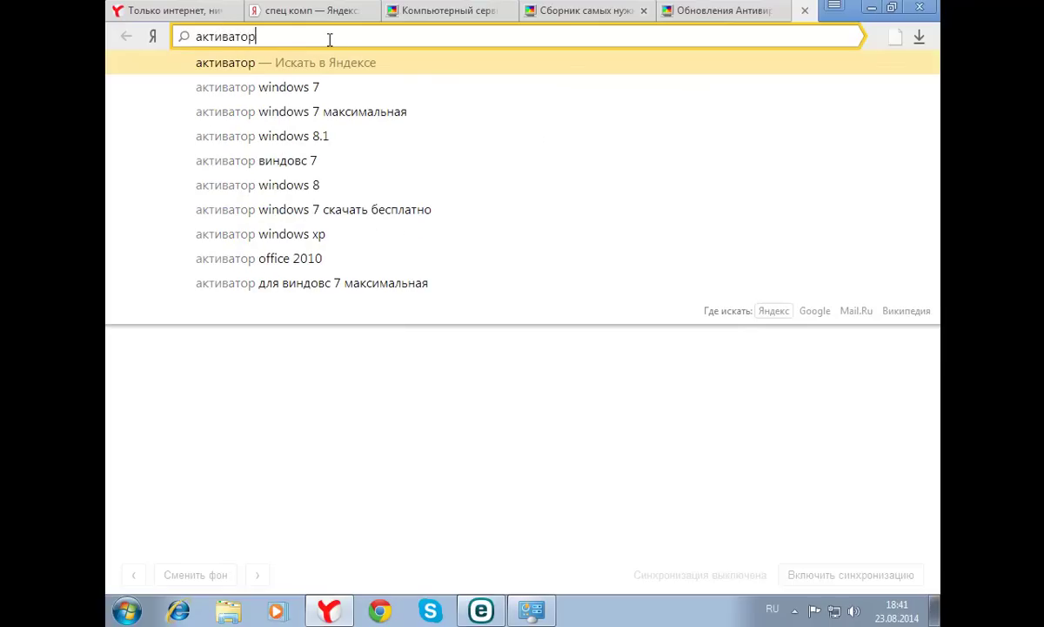
{"action": "left_click", "coordinate": [315, 87]}
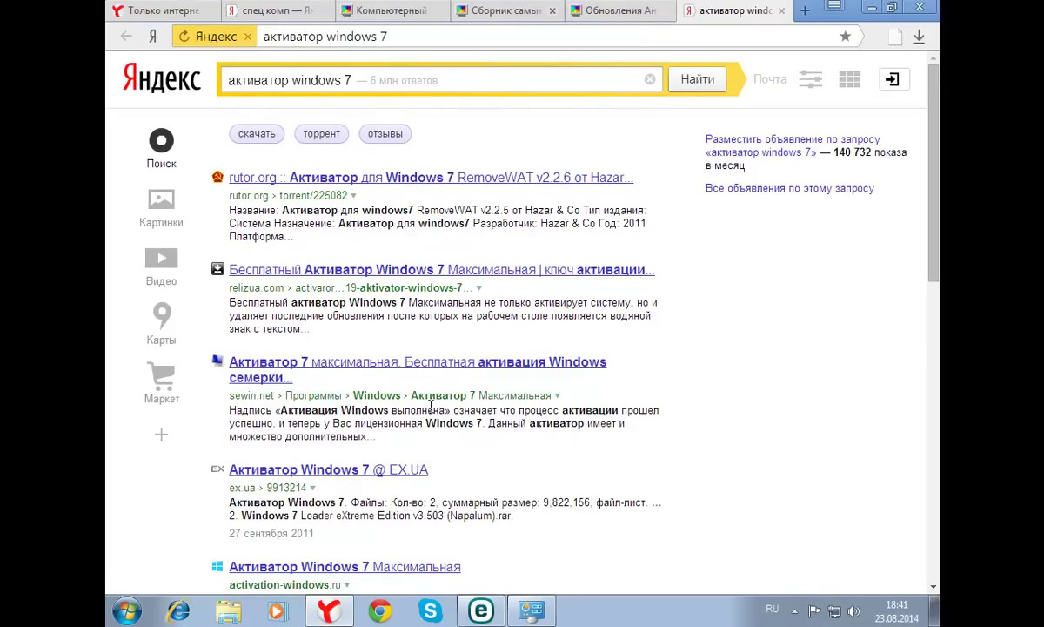
{"action": "scroll", "coordinate": [514, 382], "scroll_direction": "down", "scroll_amount": 1}
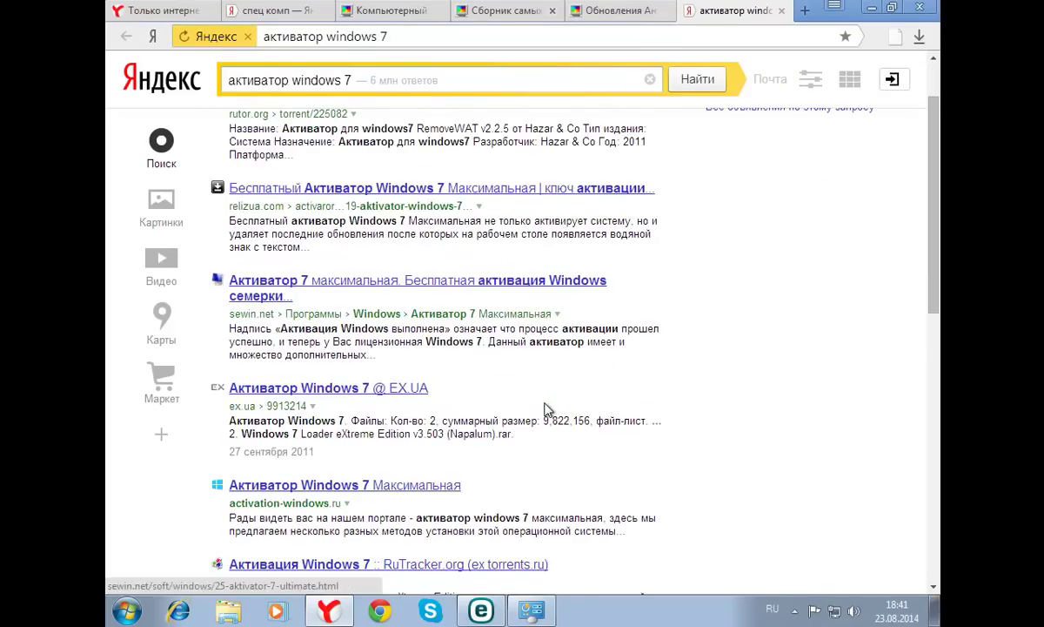
- Close the "активатор windows 7" search results tab and minimize Yandex Browser
{"action": "scroll", "coordinate": [727, 406], "scroll_direction": "up", "scroll_amount": 1}
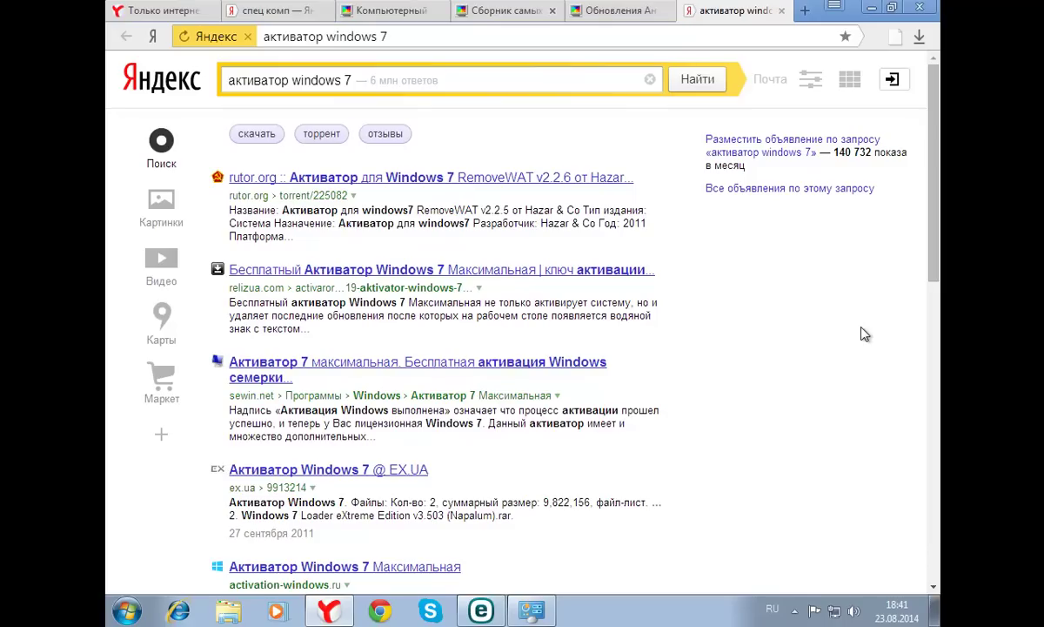
{"action": "left_click", "coordinate": [782, 12]}
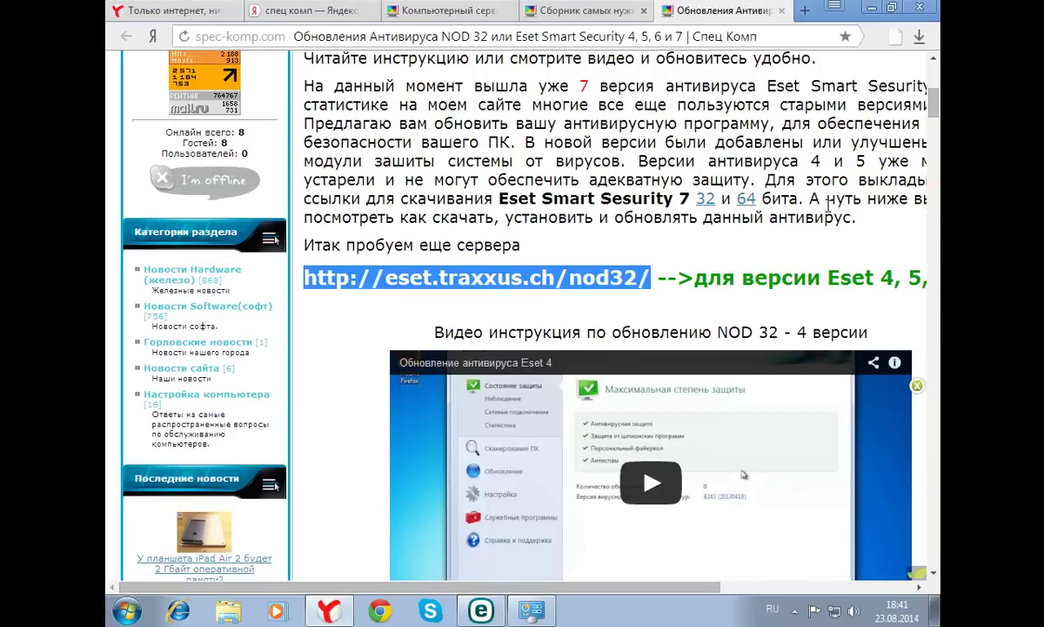
{"action": "left_click", "coordinate": [872, 8]}
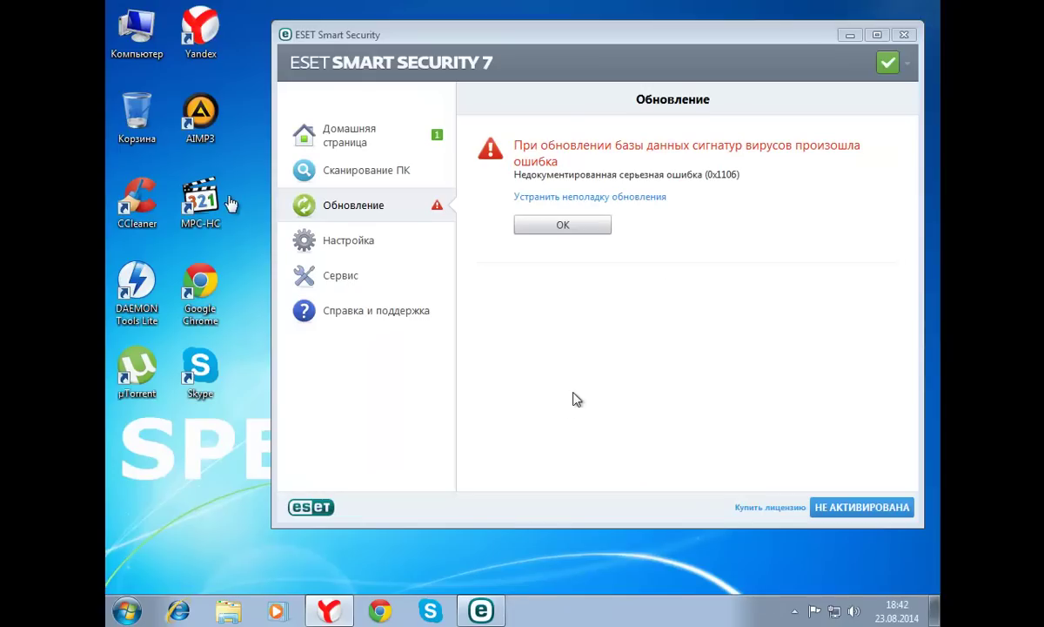
- Dismiss the signature database update error in ESET Smart Security and close its window
{"action": "left_click", "coordinate": [573, 228]}
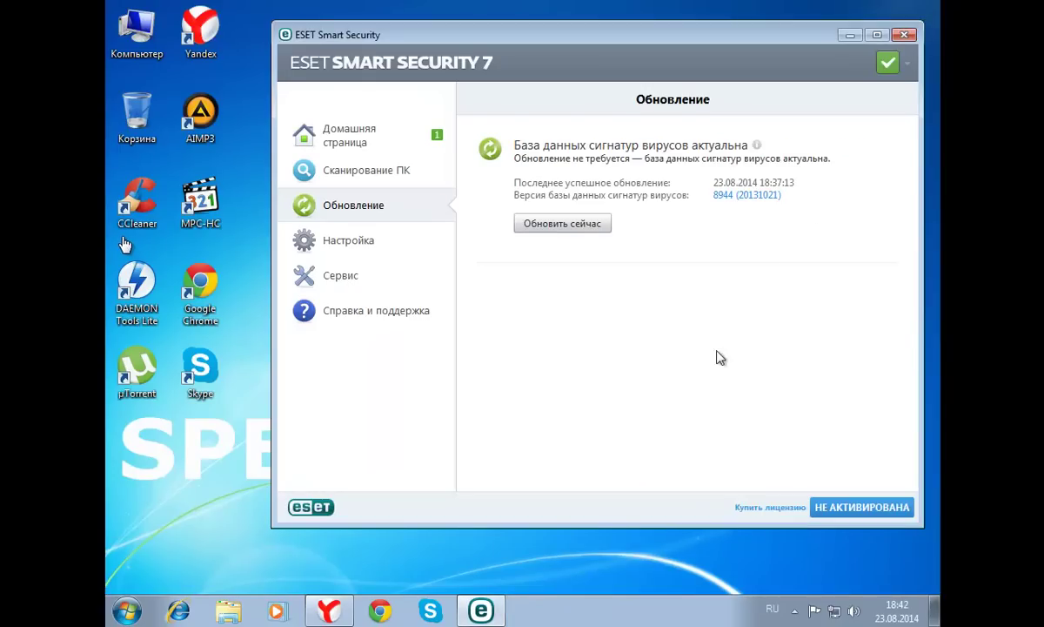
{"action": "left_click", "coordinate": [906, 34]}
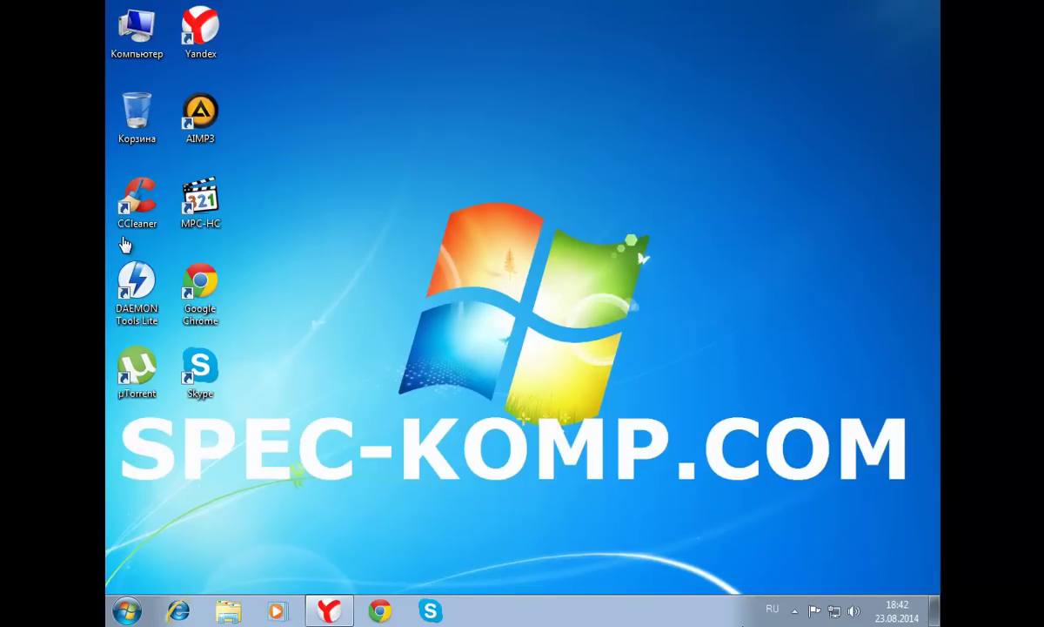
- Check the ESET Smart Security icon among the hidden notification area icons for its version and signature database details
{"action": "left_click", "coordinate": [790, 614]}
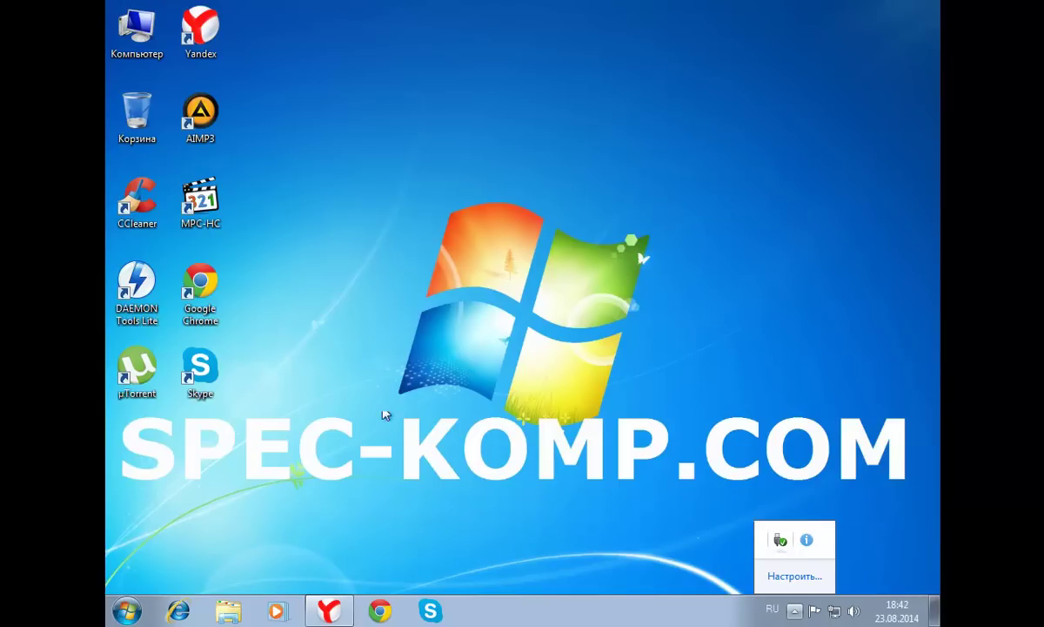
{"action": "left_click", "coordinate": [315, 316]}
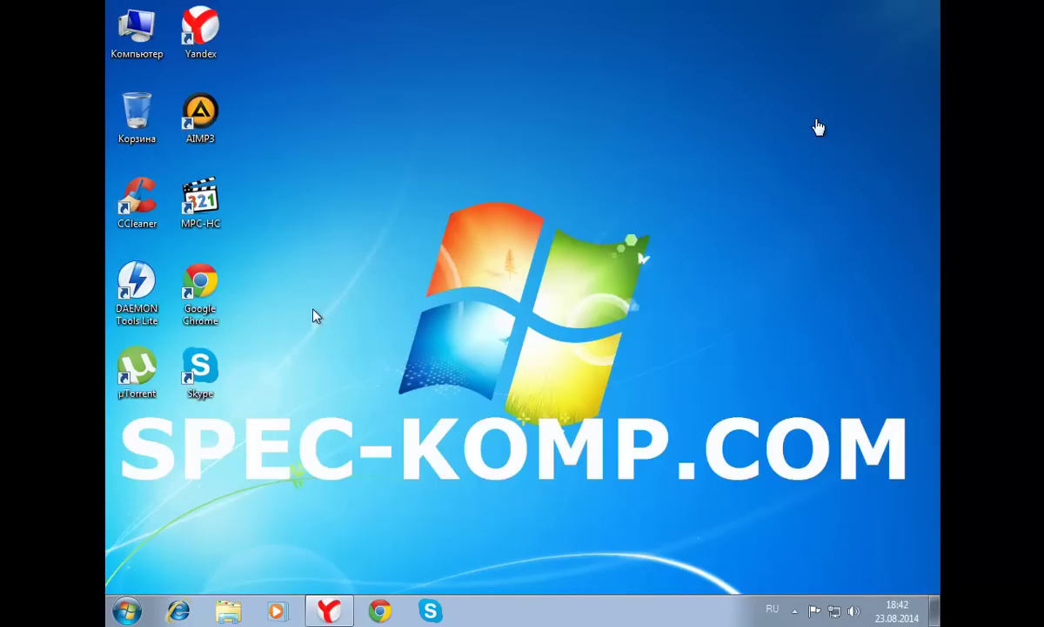
{"action": "left_click", "coordinate": [795, 611]}
{"action": "mouse_move", "coordinate": [808, 543]}
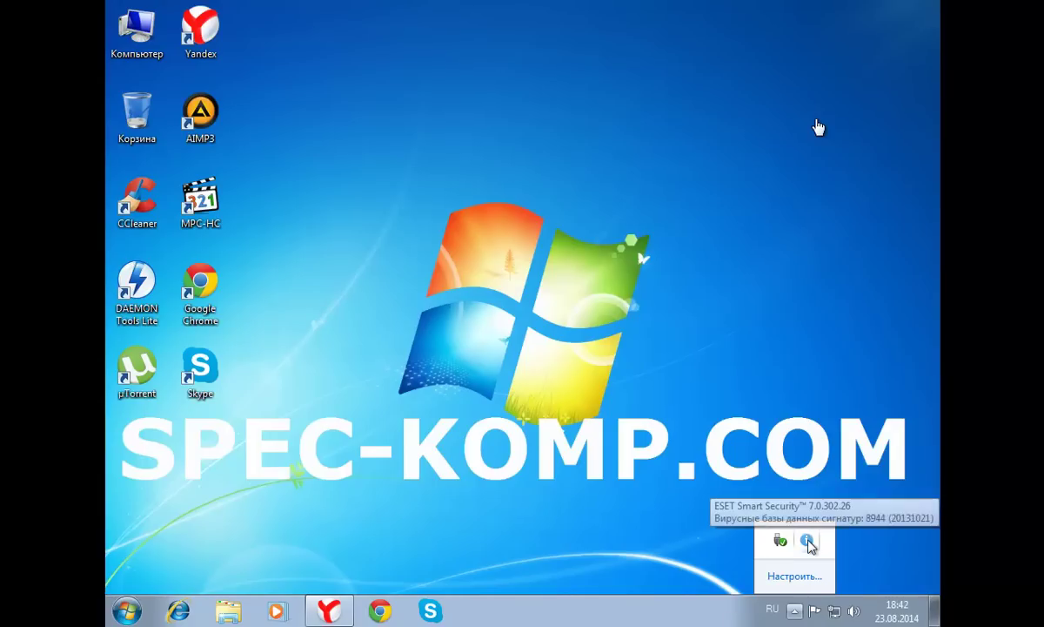
{"action": "left_click", "coordinate": [518, 333]}
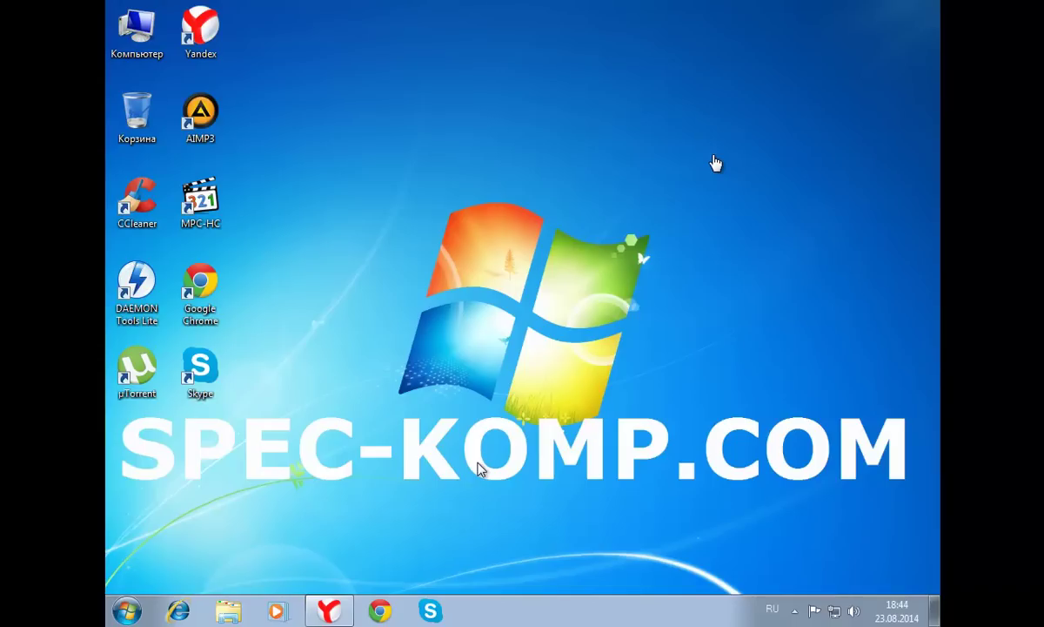
- Switch to Yandex Browser and close the NOD 32 update and program collection tabs
{"action": "left_click", "coordinate": [329, 610]}
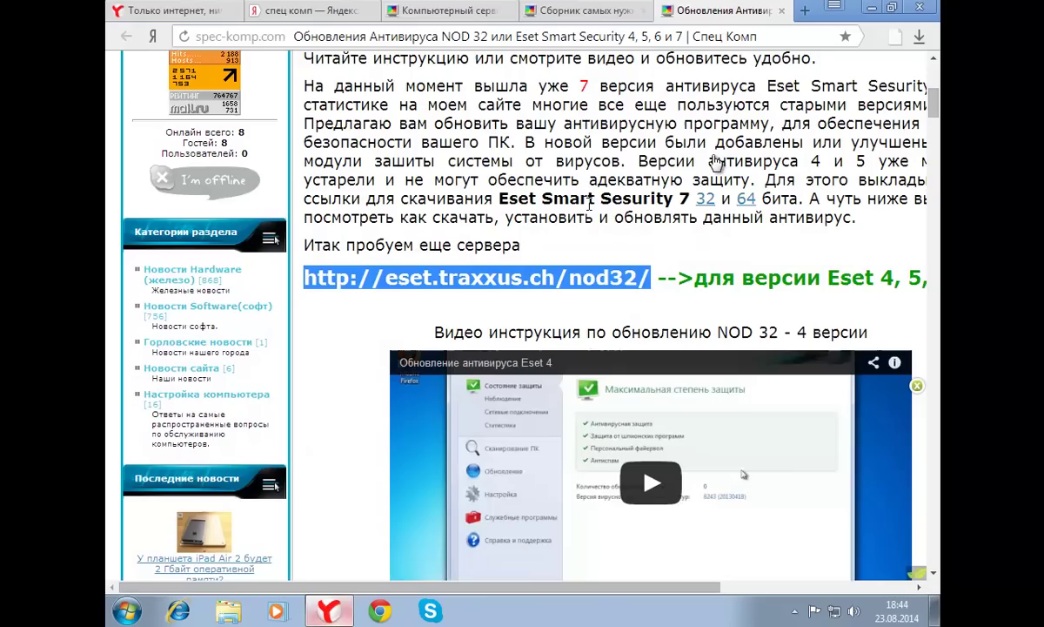
{"action": "middle_click", "coordinate": [738, 13]}
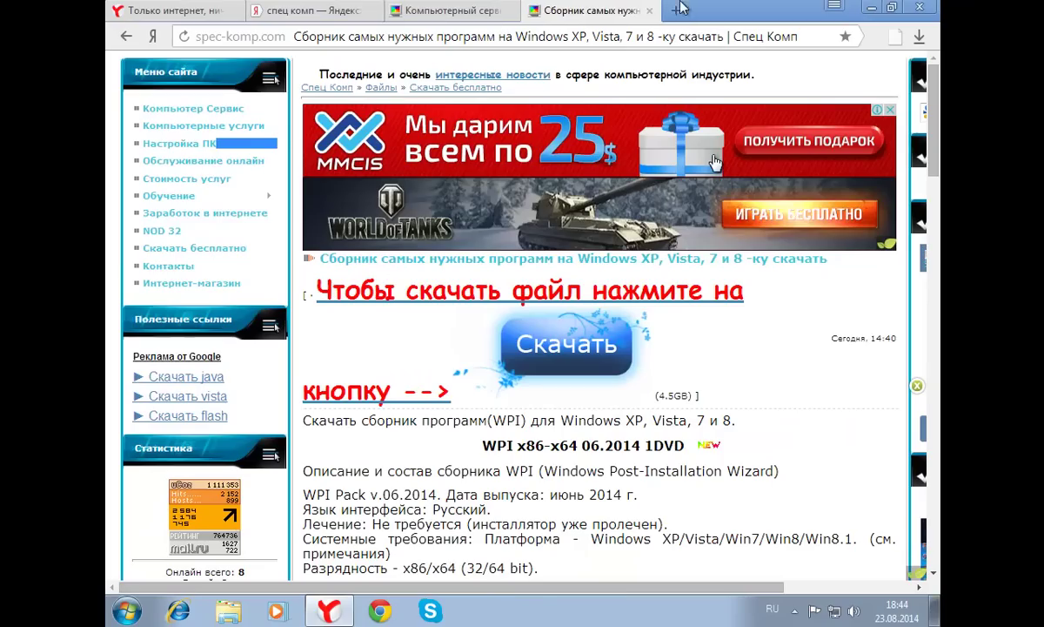
{"action": "left_click", "coordinate": [648, 11]}
- Search for "спец комп" in a new tab and open the СПЕЦ КОМП site from the results
{"action": "left_click", "coordinate": [496, 12]}
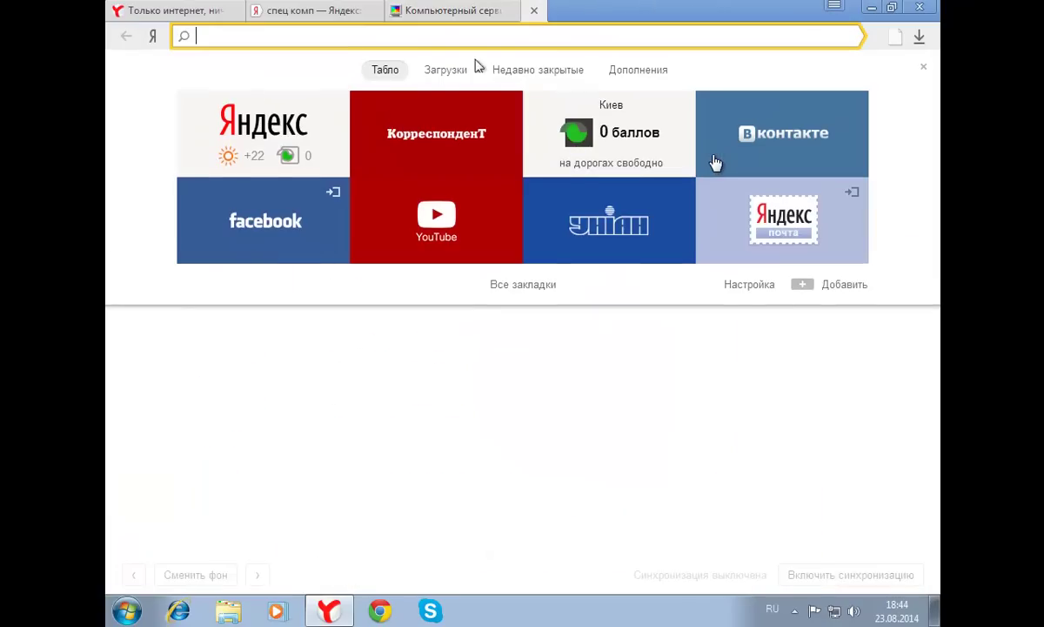
{"action": "type", "text": "спец "}
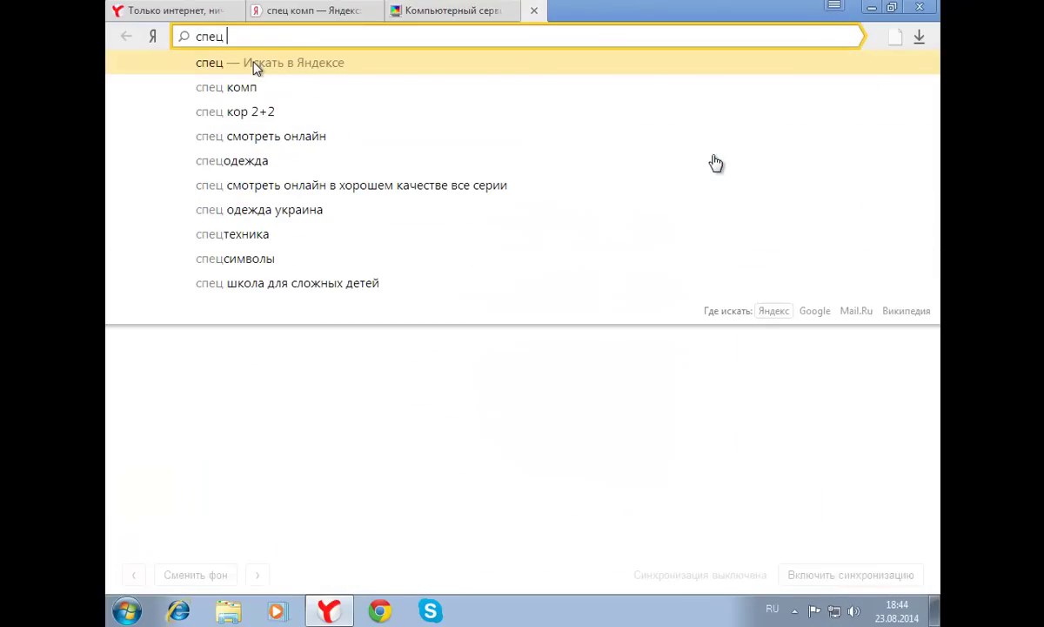
{"action": "type", "text": "комп"}
{"action": "key", "text": "Return"}
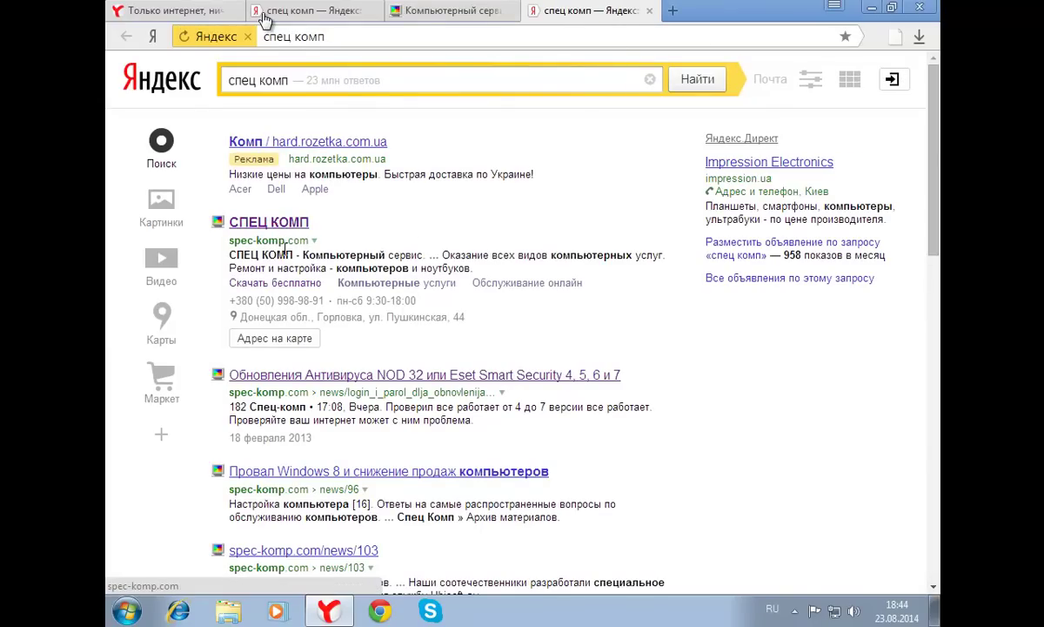
{"action": "left_click", "coordinate": [270, 223]}
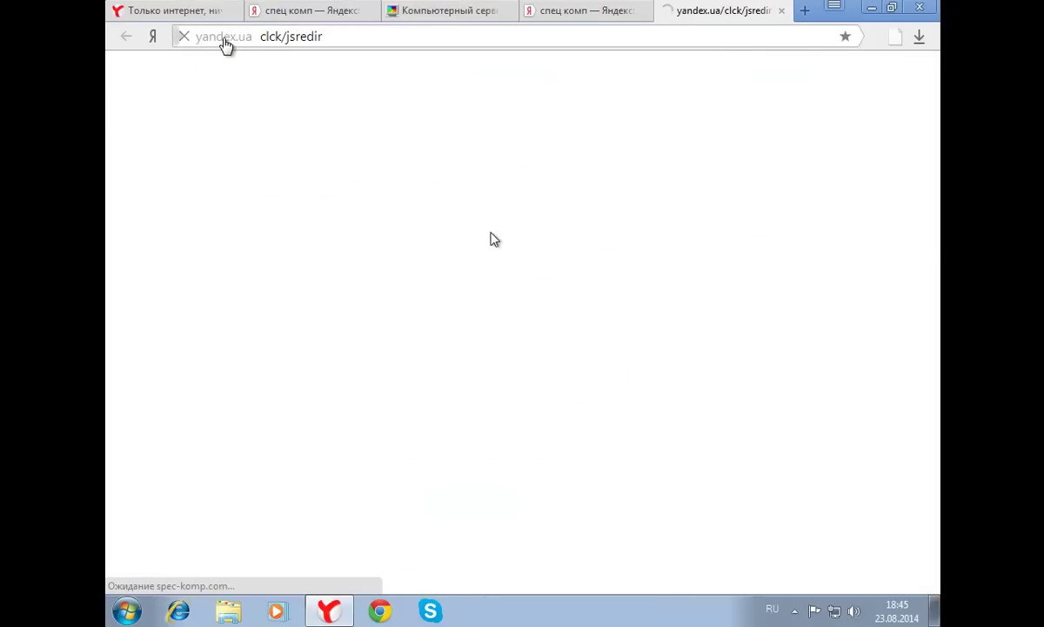
- Open the "Работа в интернете" article on the site and look through the "1 способ заработка" section
{"action": "left_click", "coordinate": [186, 404]}
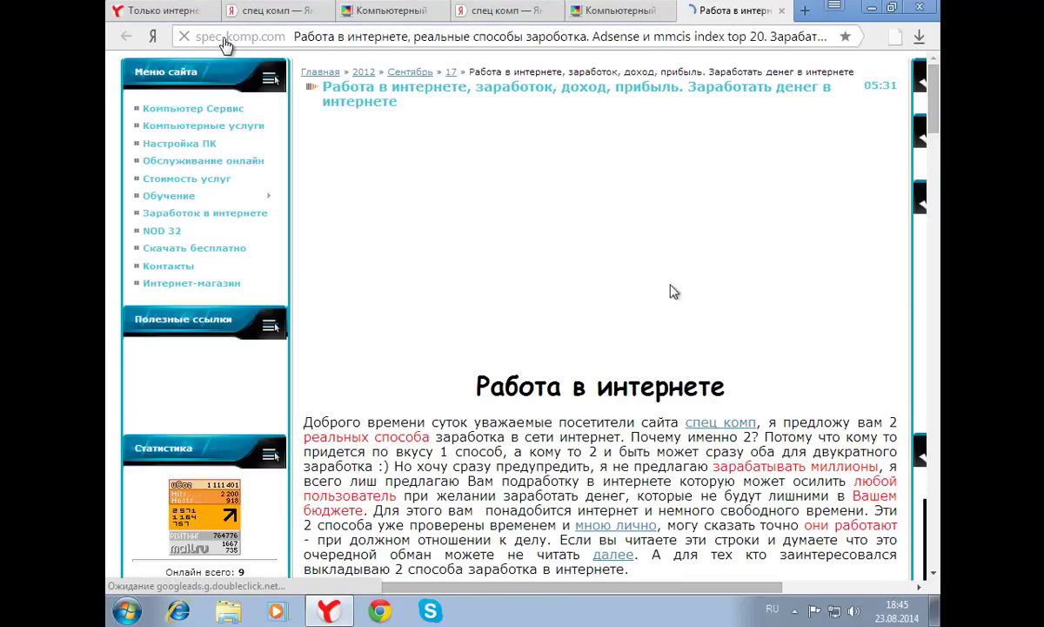
{"action": "scroll", "coordinate": [725, 314], "scroll_direction": "down", "scroll_amount": 2}
{"action": "scroll", "coordinate": [375, 159], "scroll_direction": "down", "scroll_amount": 3}
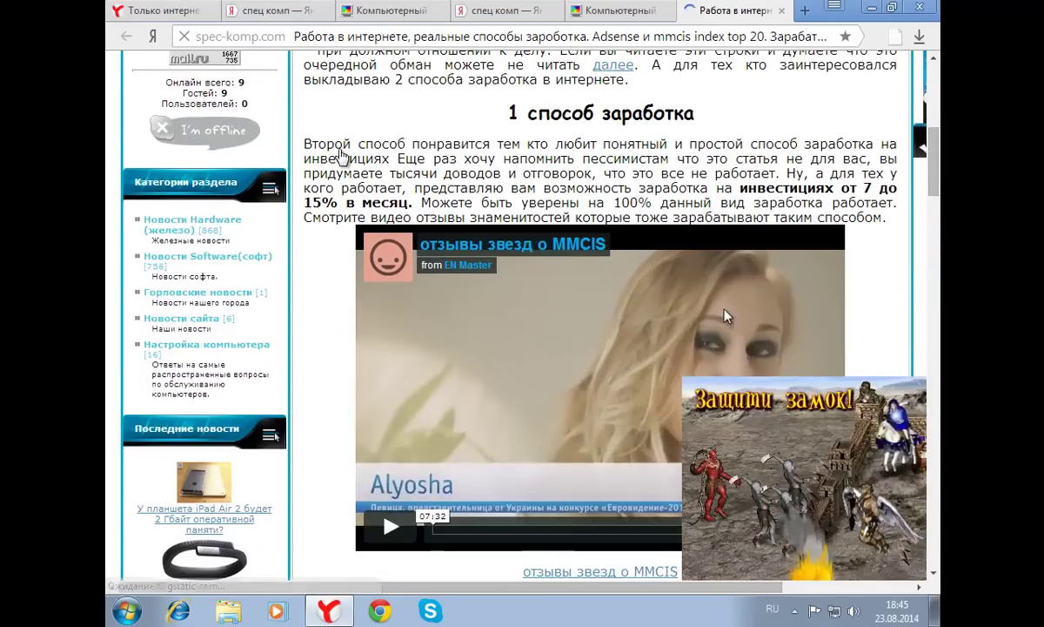
{"action": "scroll", "coordinate": [485, 108], "scroll_direction": "down", "scroll_amount": 2}
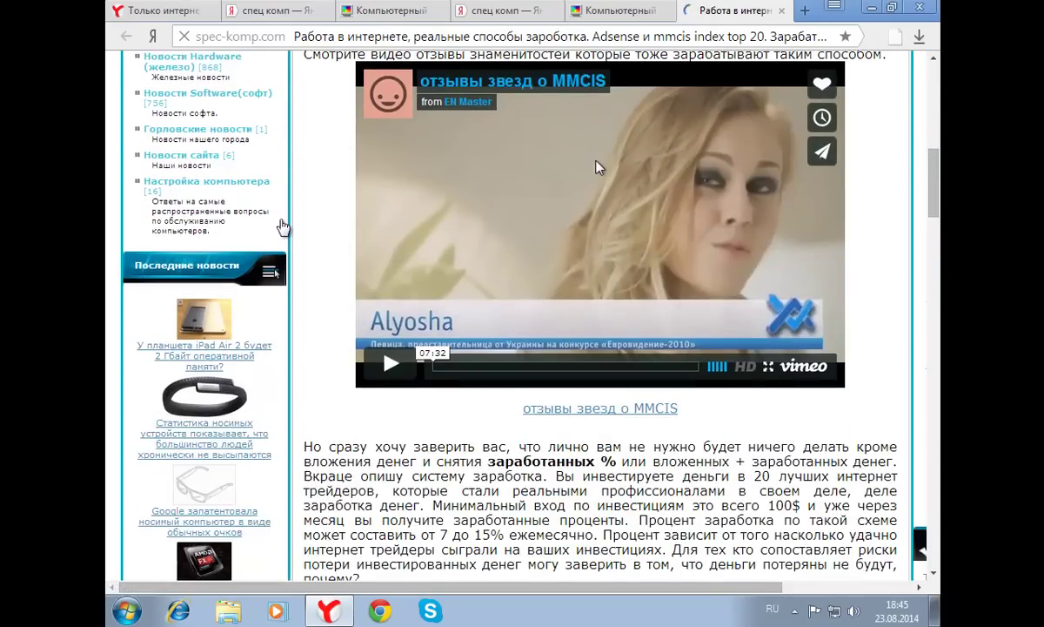
{"action": "scroll", "coordinate": [557, 148], "scroll_direction": "down", "scroll_amount": 3}
{"action": "scroll", "coordinate": [287, 224], "scroll_direction": "down", "scroll_amount": 2}
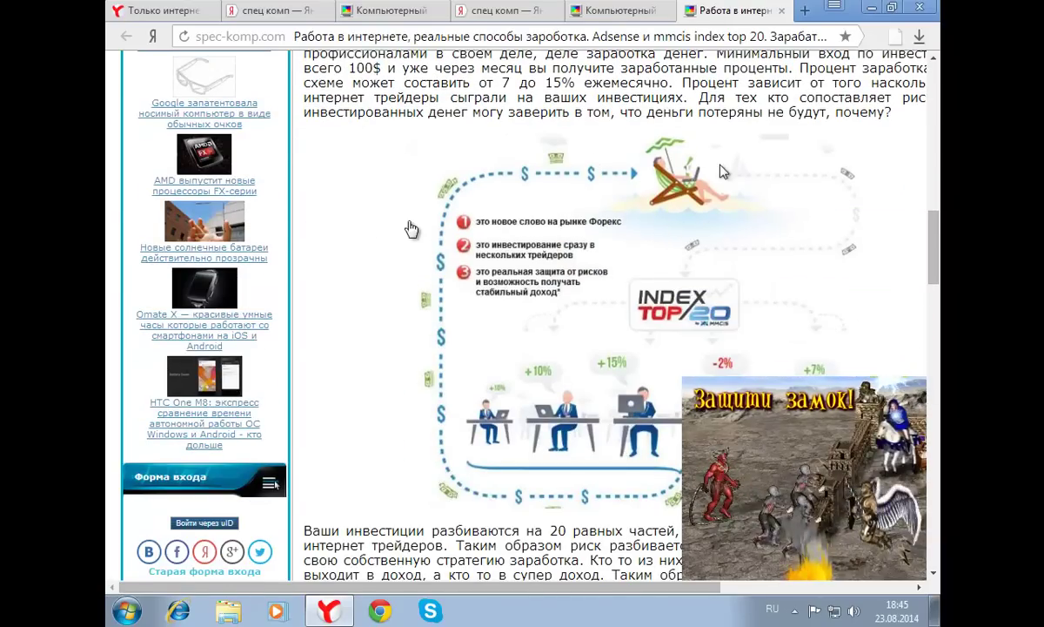
{"action": "scroll", "coordinate": [418, 230], "scroll_direction": "down", "scroll_amount": 2}
{"action": "scroll", "coordinate": [422, 231], "scroll_direction": "up", "scroll_amount": 6}
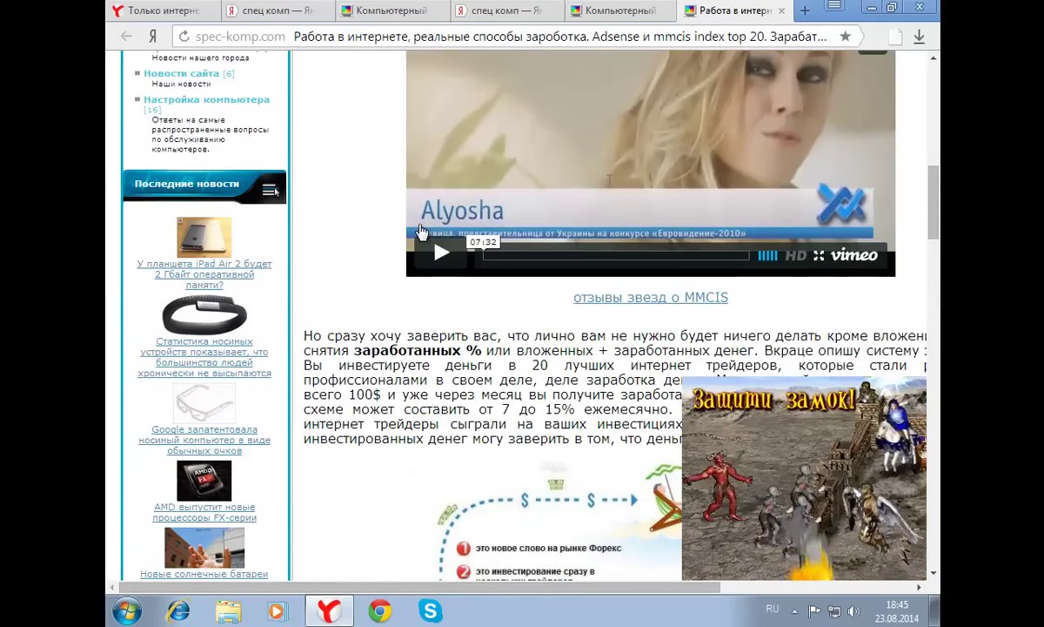
- Close the pop-up advertisement and examine the comments and related materials at the end of the article
{"action": "left_click_drag", "start_coordinate": [557, 588], "coordinate": [753, 588]}
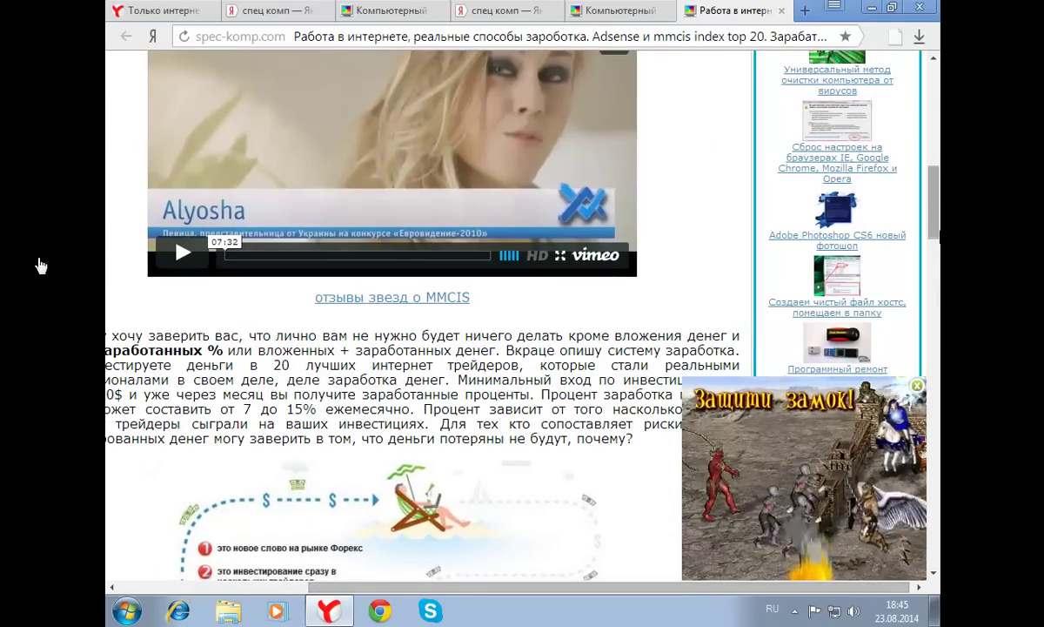
{"action": "left_click", "coordinate": [917, 386]}
{"action": "left_click_drag", "start_coordinate": [933, 357], "coordinate": [932, 538]}
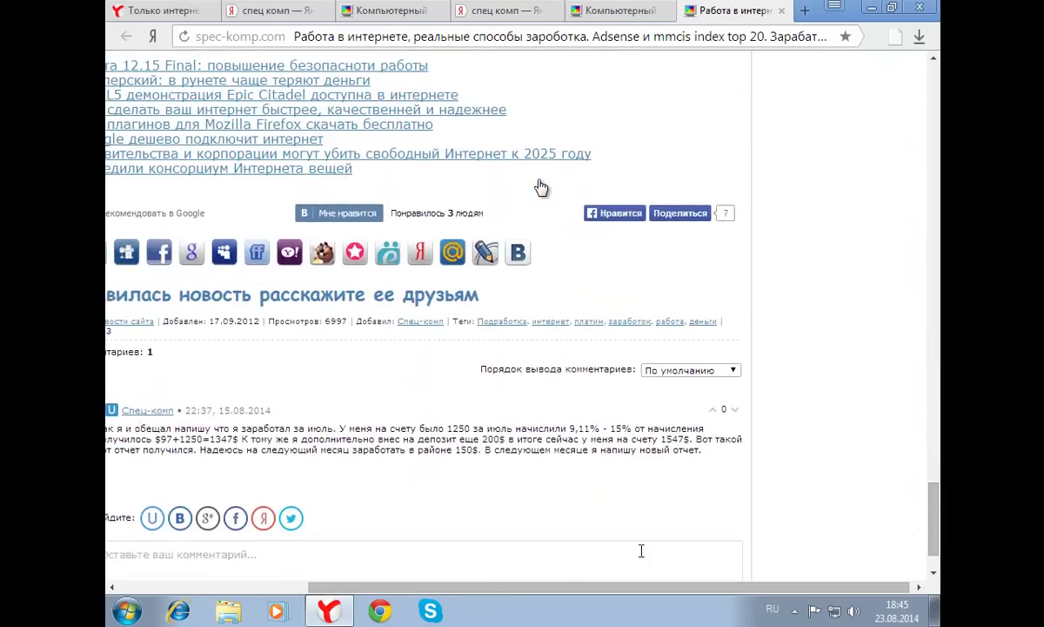
{"action": "left_click_drag", "start_coordinate": [531, 588], "coordinate": [452, 600]}
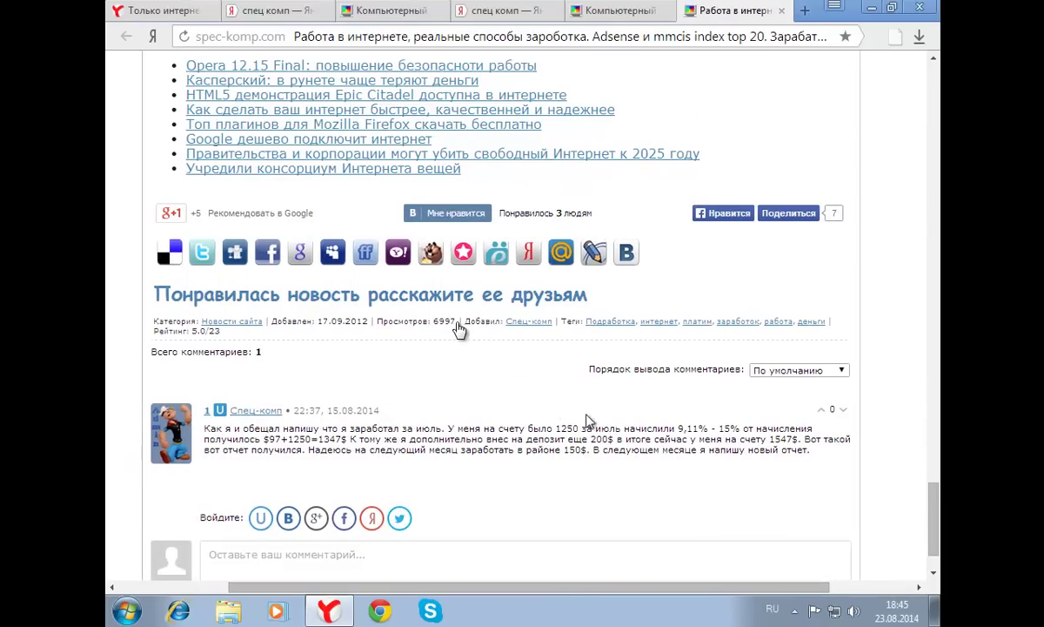
{"action": "scroll", "coordinate": [486, 331], "scroll_direction": "down", "scroll_amount": 1}
{"action": "scroll", "coordinate": [485, 331], "scroll_direction": "up", "scroll_amount": 4}
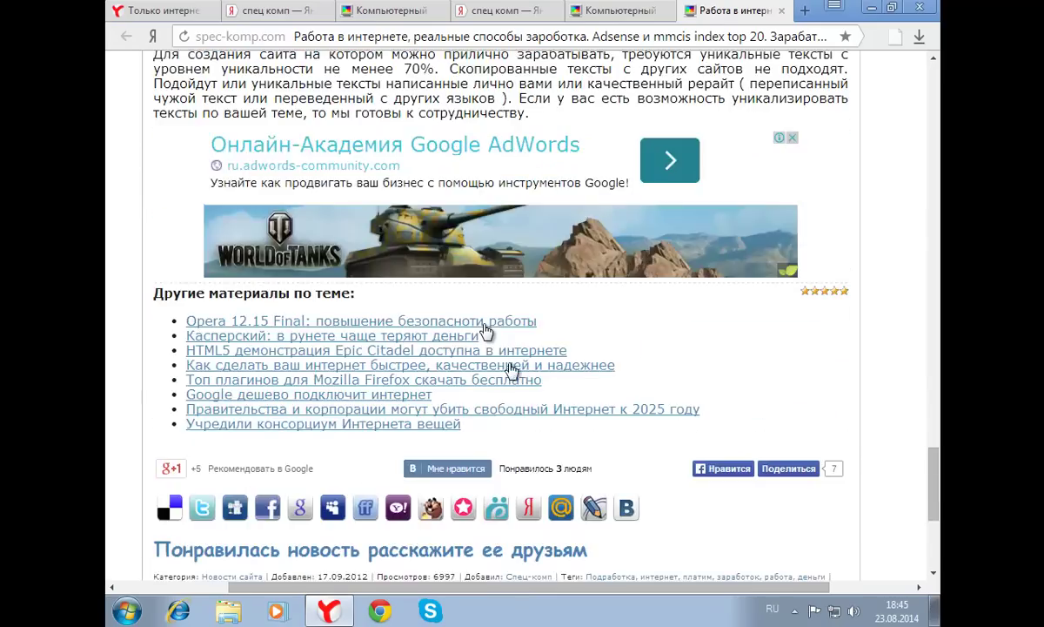
{"action": "scroll", "coordinate": [488, 334], "scroll_direction": "down", "scroll_amount": 2}
{"action": "scroll", "coordinate": [607, 487], "scroll_direction": "down", "scroll_amount": 2}
- Go back through the article and review the investment example and the "2 способ заработка" section
{"action": "scroll", "coordinate": [518, 408], "scroll_direction": "up", "scroll_amount": 6}
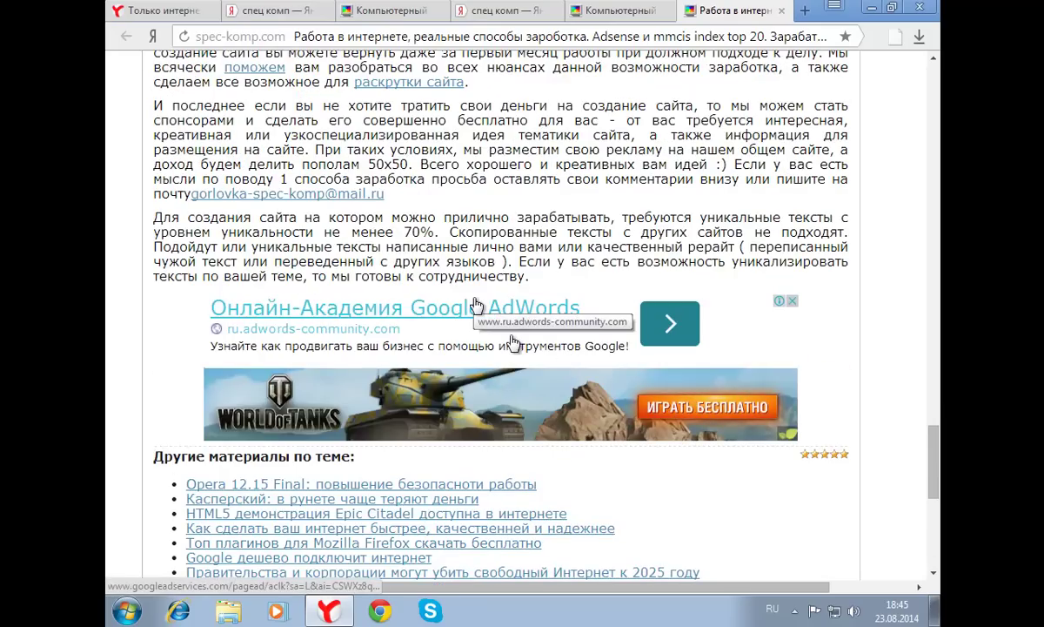
{"action": "scroll", "coordinate": [512, 340], "scroll_direction": "up", "scroll_amount": 15}
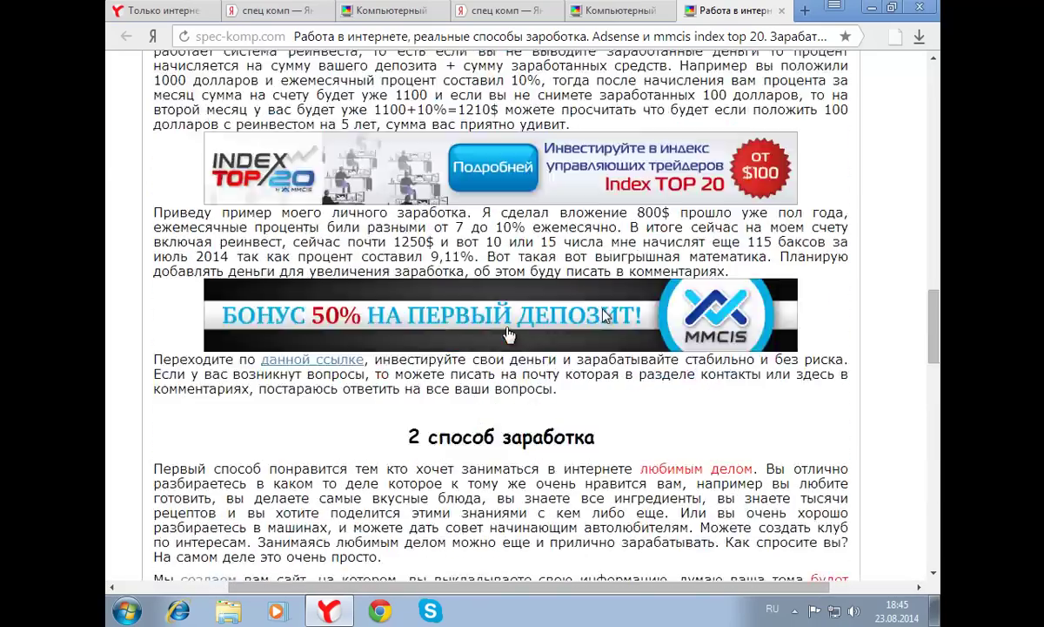
{"action": "scroll", "coordinate": [558, 202], "scroll_direction": "up", "scroll_amount": 12}
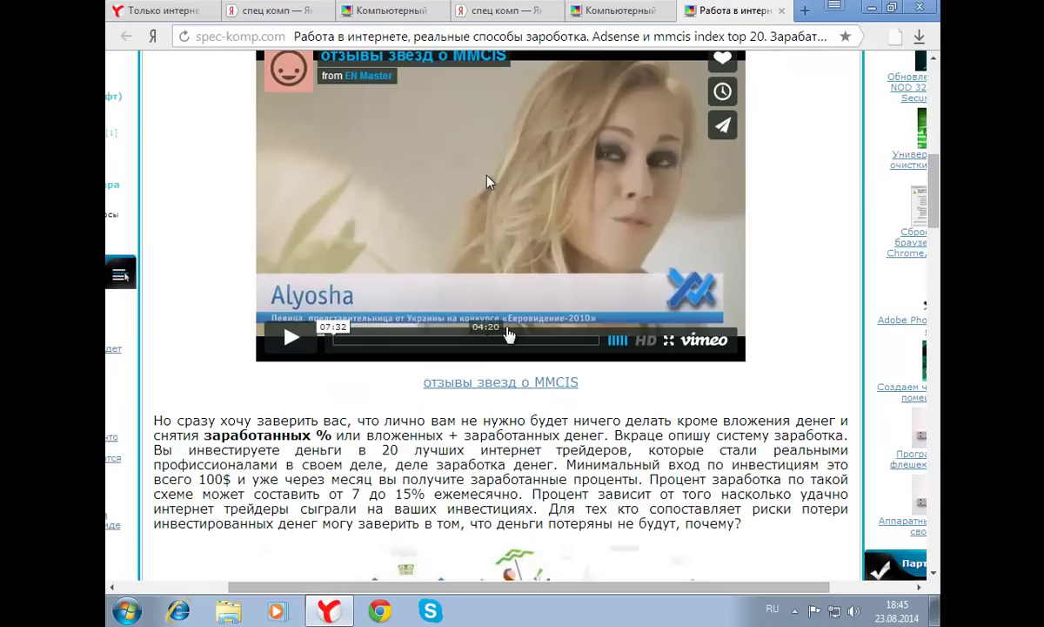
{"action": "scroll", "coordinate": [523, 383], "scroll_direction": "down", "scroll_amount": 8}
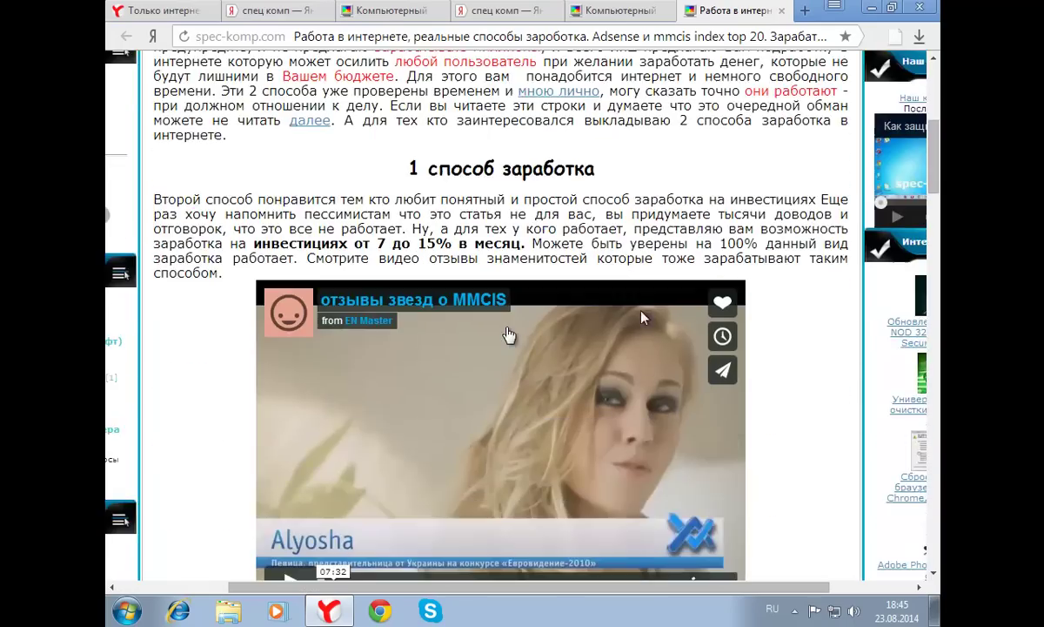
{"action": "scroll", "coordinate": [528, 421], "scroll_direction": "down", "scroll_amount": 6}
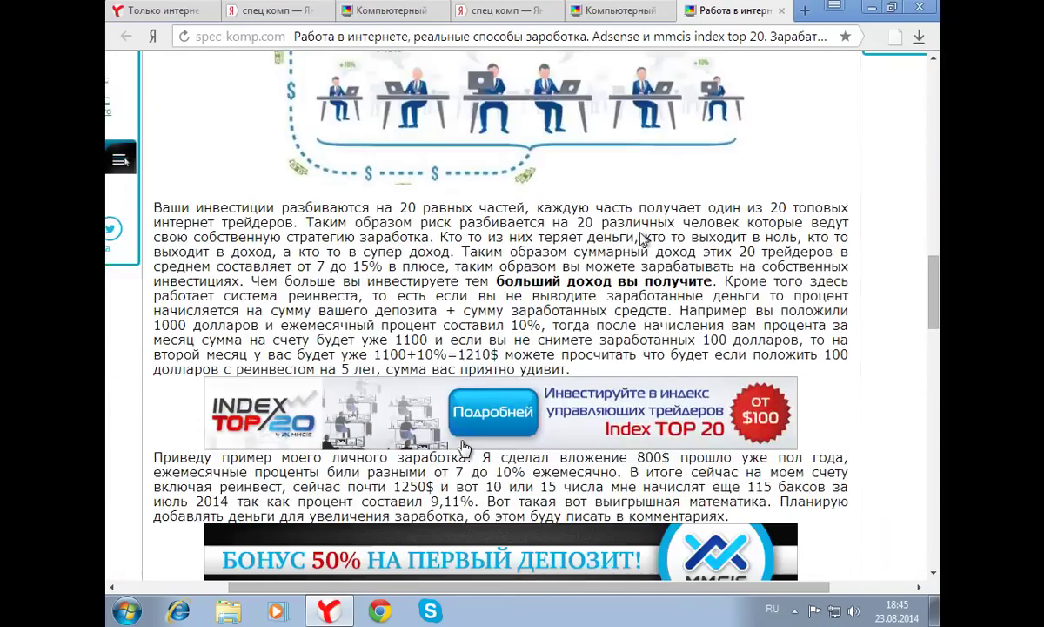
{"action": "scroll", "coordinate": [466, 444], "scroll_direction": "down", "scroll_amount": 4}
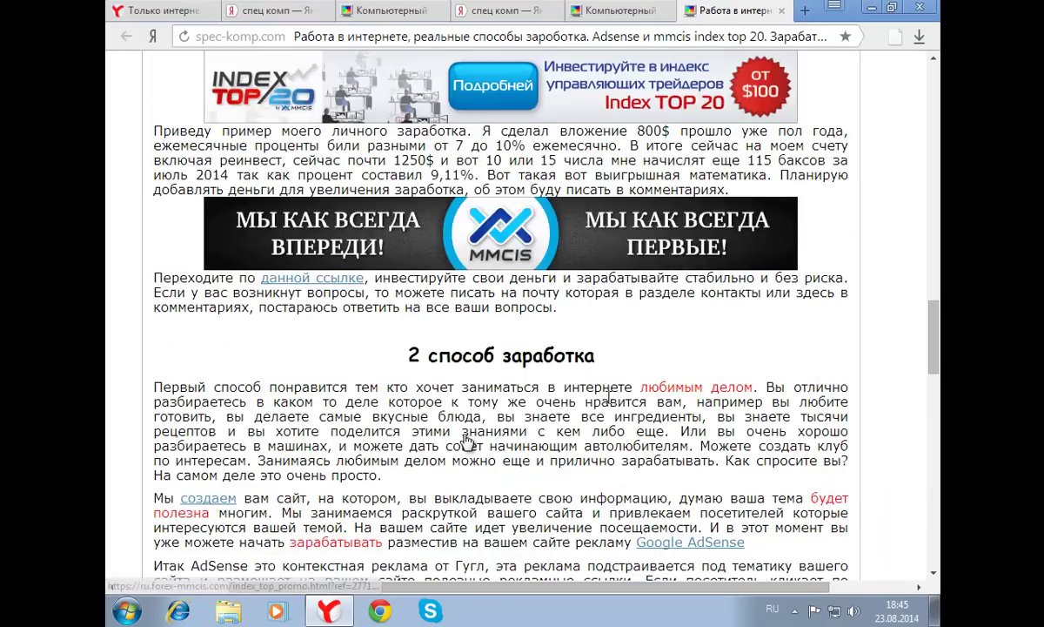